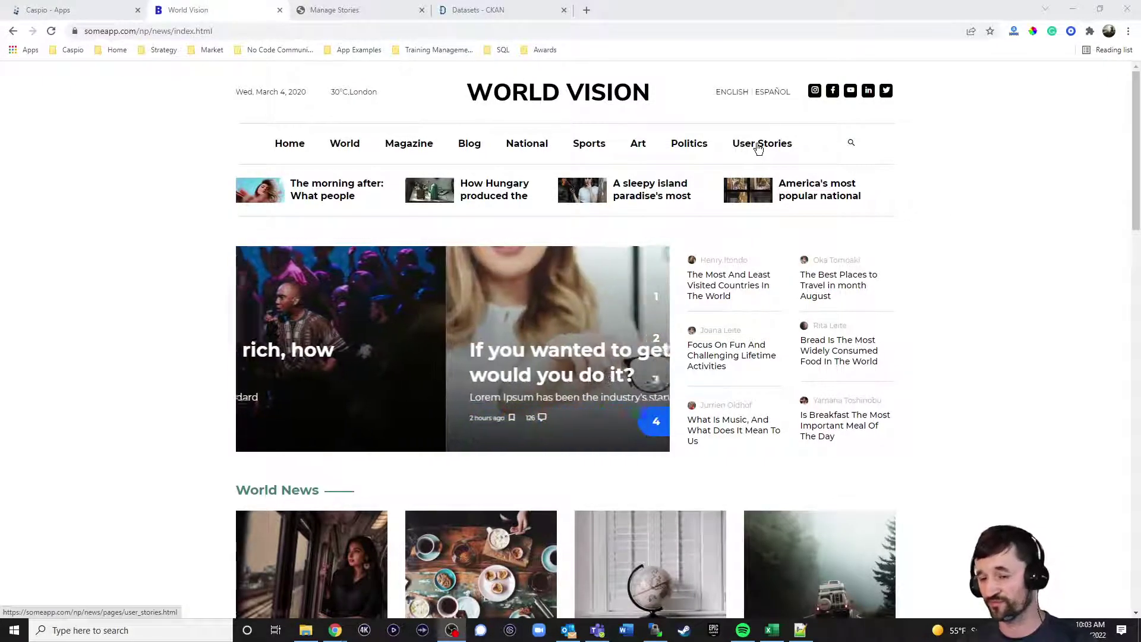
Go to the site's User Stories page and open the form for submitting a new story
{"action": "left_click", "coordinate": [758, 148]}
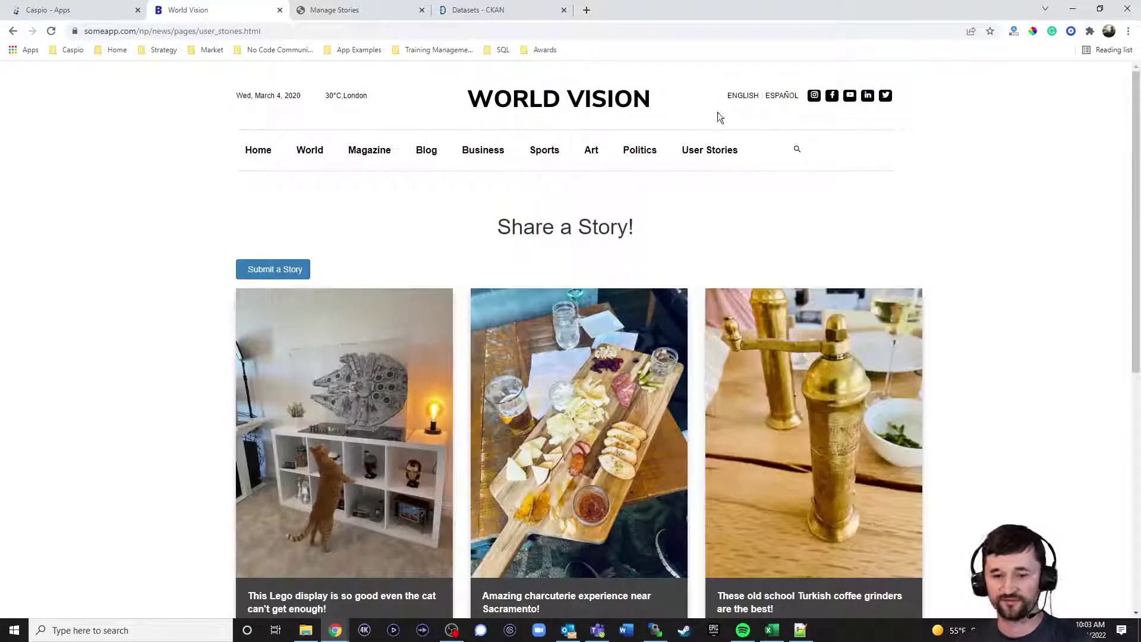
{"action": "scroll", "coordinate": [754, 179], "scroll_direction": "down", "scroll_amount": 1}
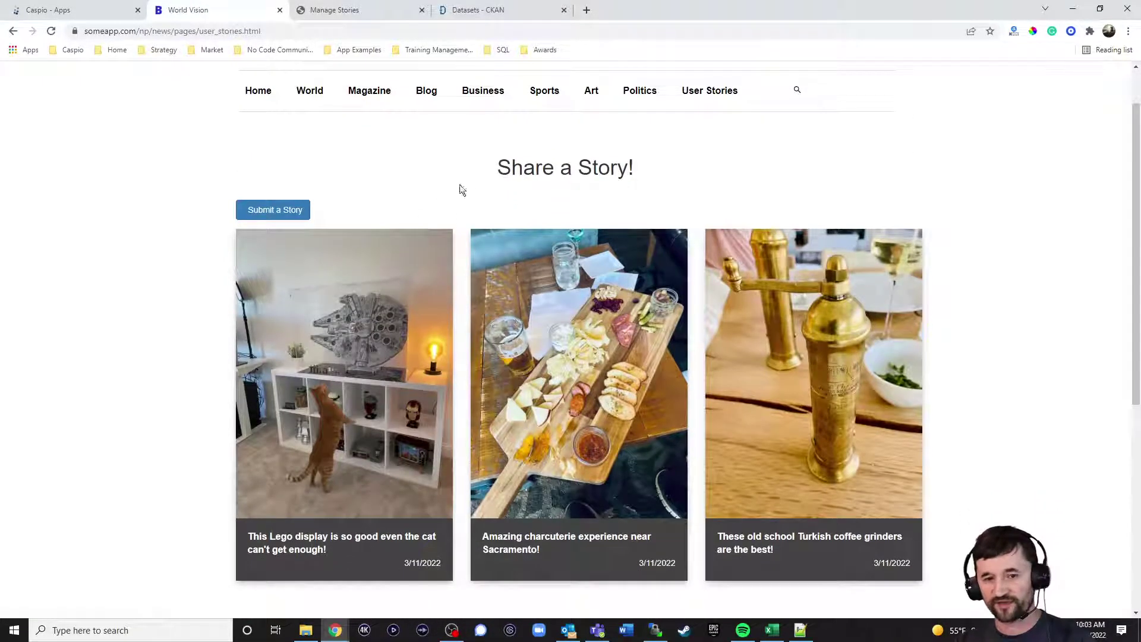
{"action": "left_click", "coordinate": [297, 215]}
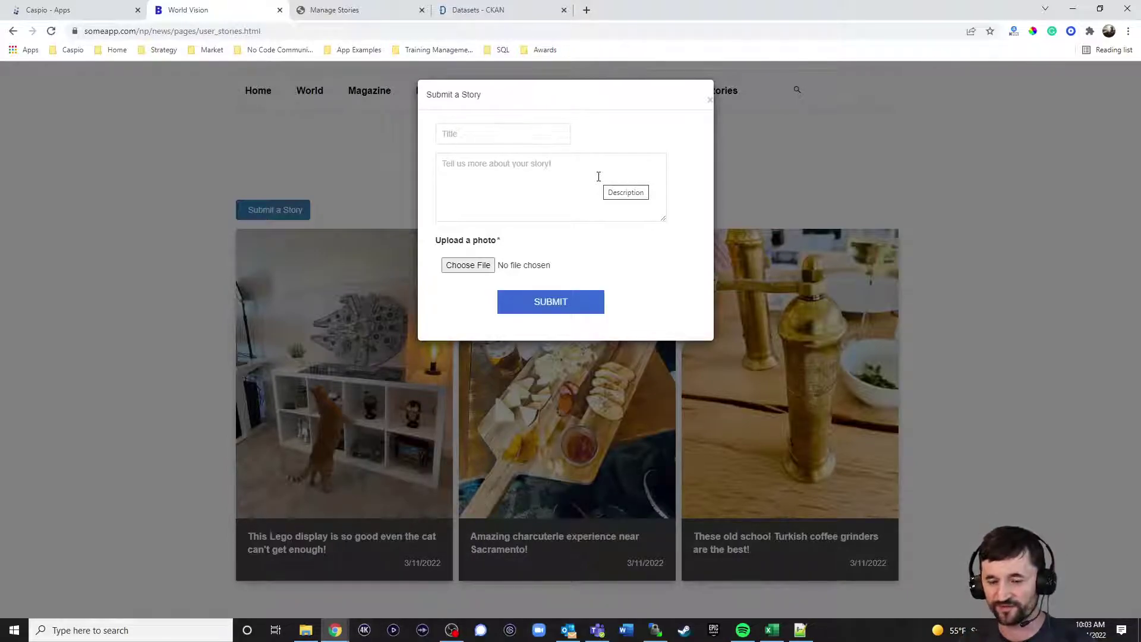
Enter "Best burger in town" as the story title, choose the IMG_2594 photo and try to submit without a description
{"action": "left_click", "coordinate": [490, 135]}
{"action": "type", "text": "B"}
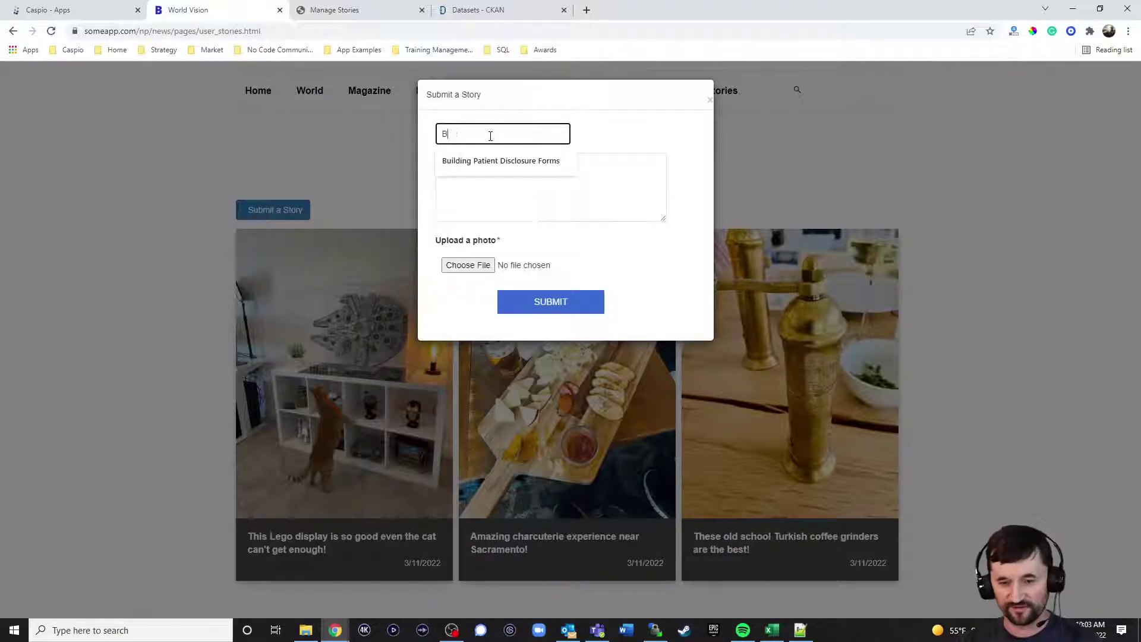
{"action": "type", "text": "est burger in town"}
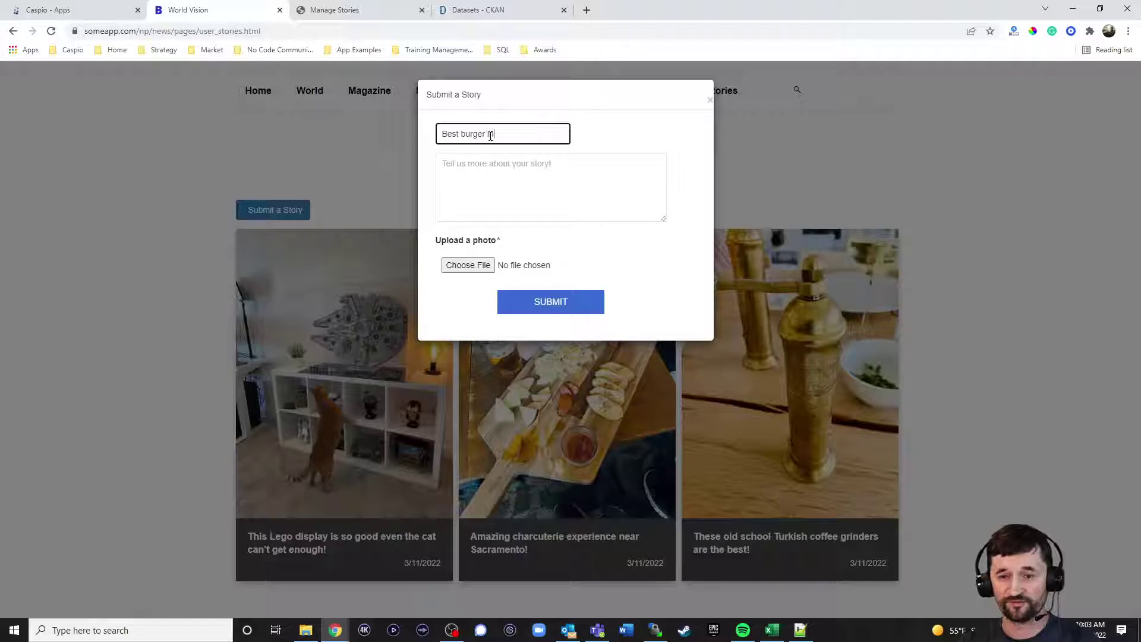
{"action": "left_click", "coordinate": [492, 182]}
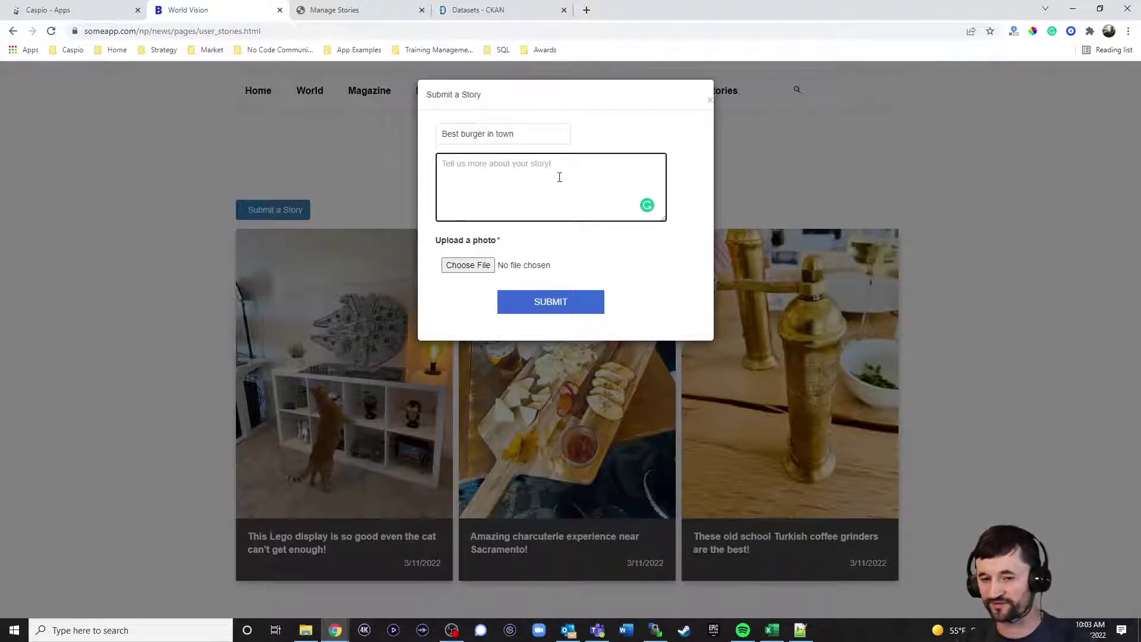
{"action": "left_click", "coordinate": [523, 266]}
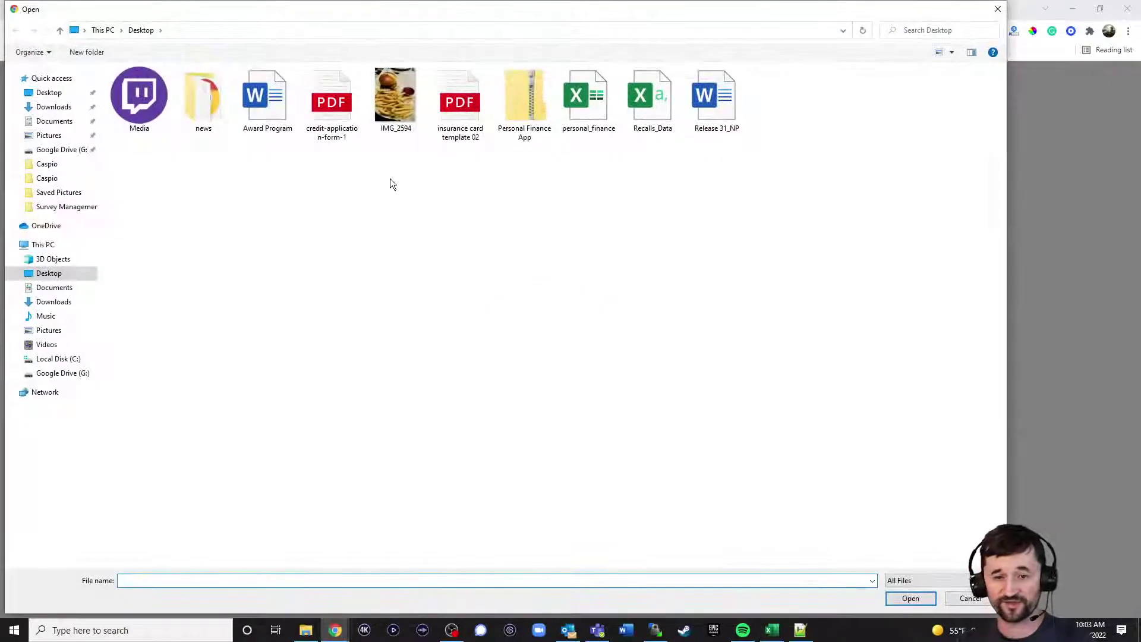
{"action": "double_click", "coordinate": [387, 105]}
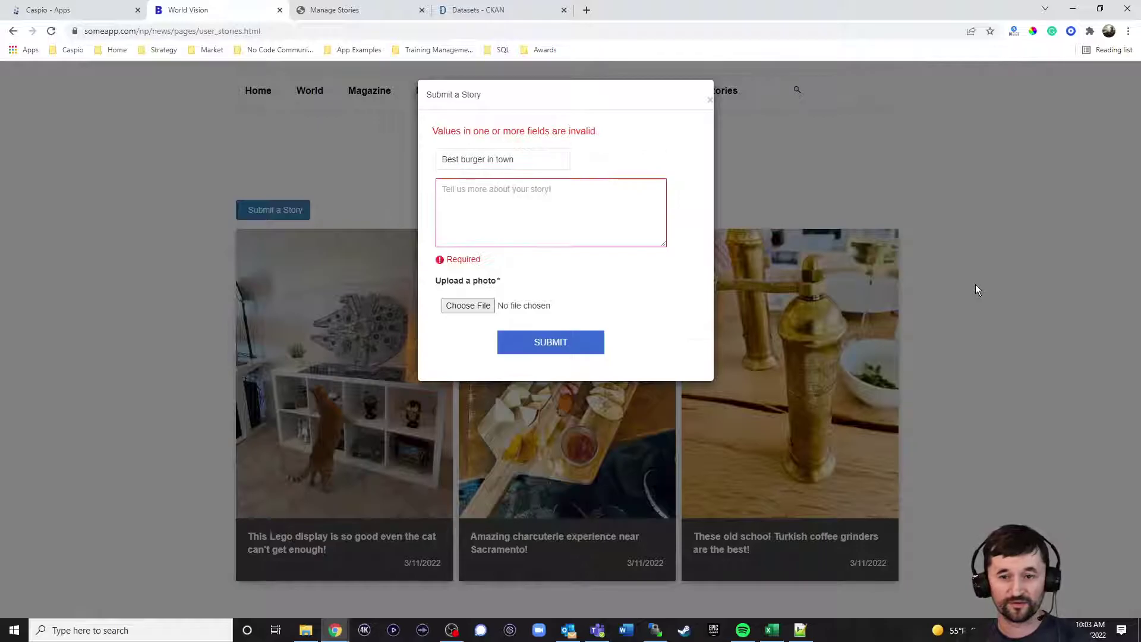
Enter NA as the story description, choose the IMG_2594 photo again and submit the story
{"action": "left_click", "coordinate": [544, 216]}
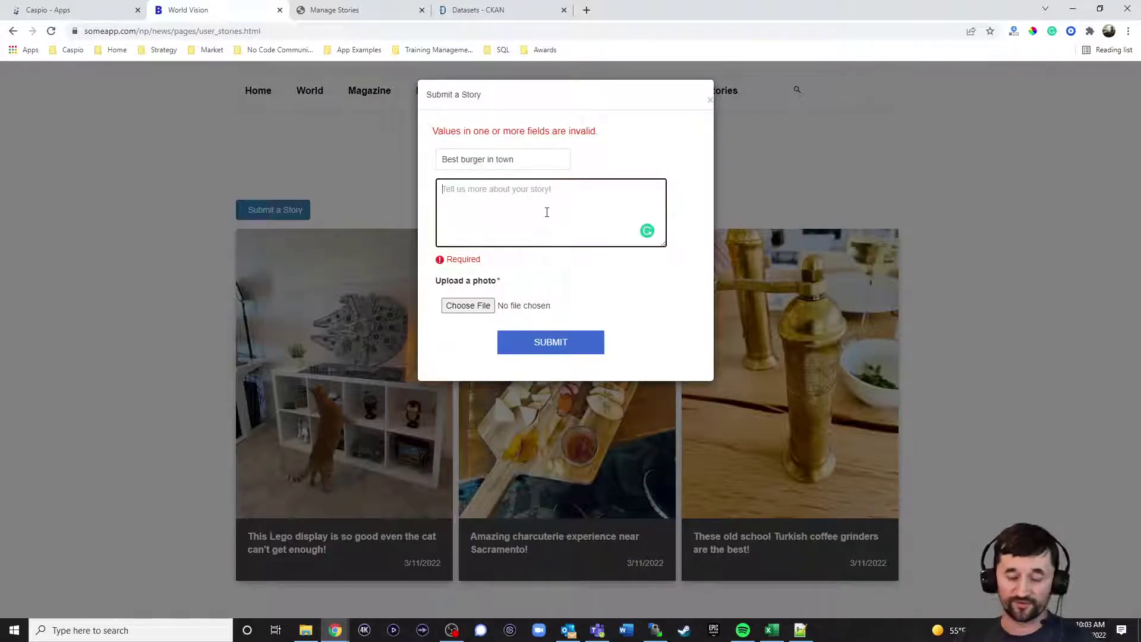
{"action": "type", "text": "NA"}
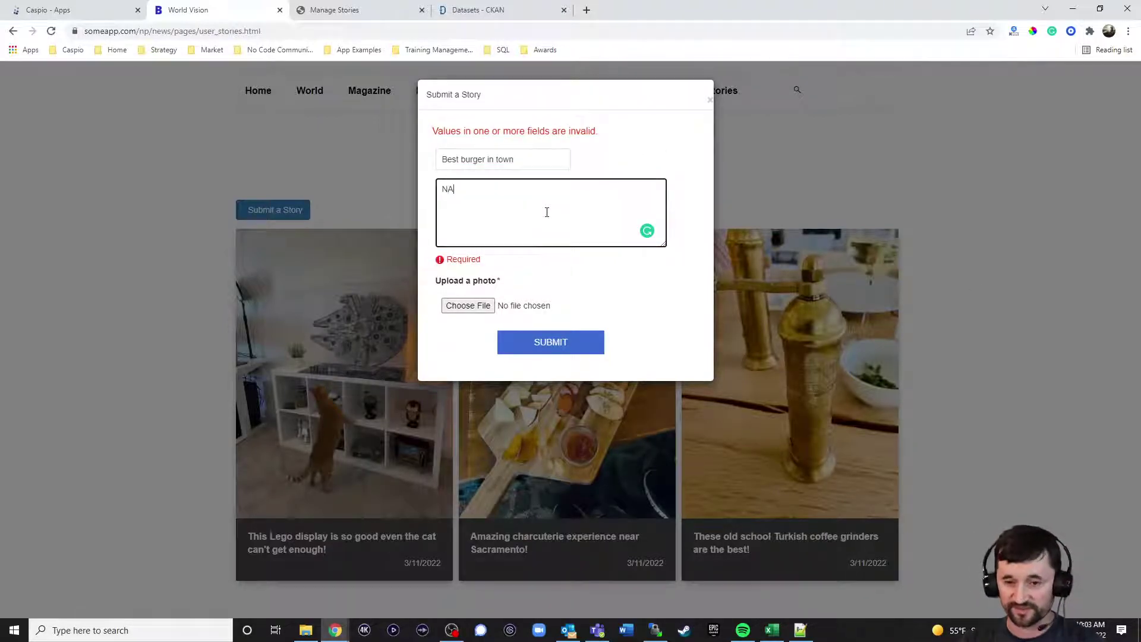
{"action": "left_click", "coordinate": [562, 344]}
{"action": "left_click", "coordinate": [508, 294]}
{"action": "left_click", "coordinate": [387, 95]}
{"action": "double_click", "coordinate": [387, 95]}
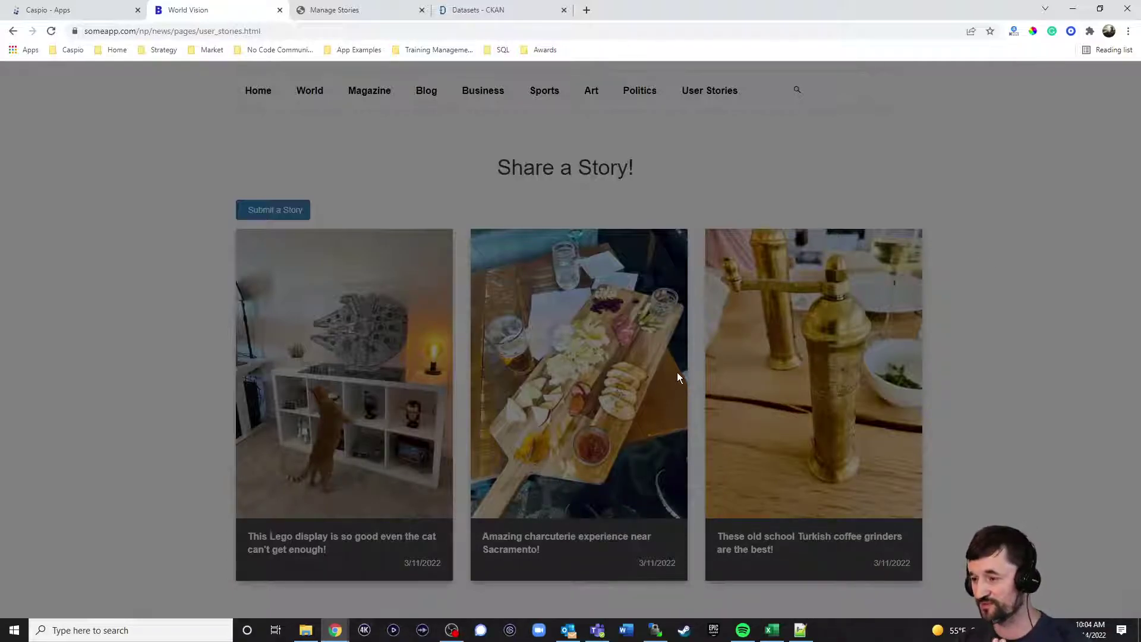
Refresh the results on the Manage Stories page and set the "Best burger in town" story to published
{"action": "left_click", "coordinate": [377, 13]}
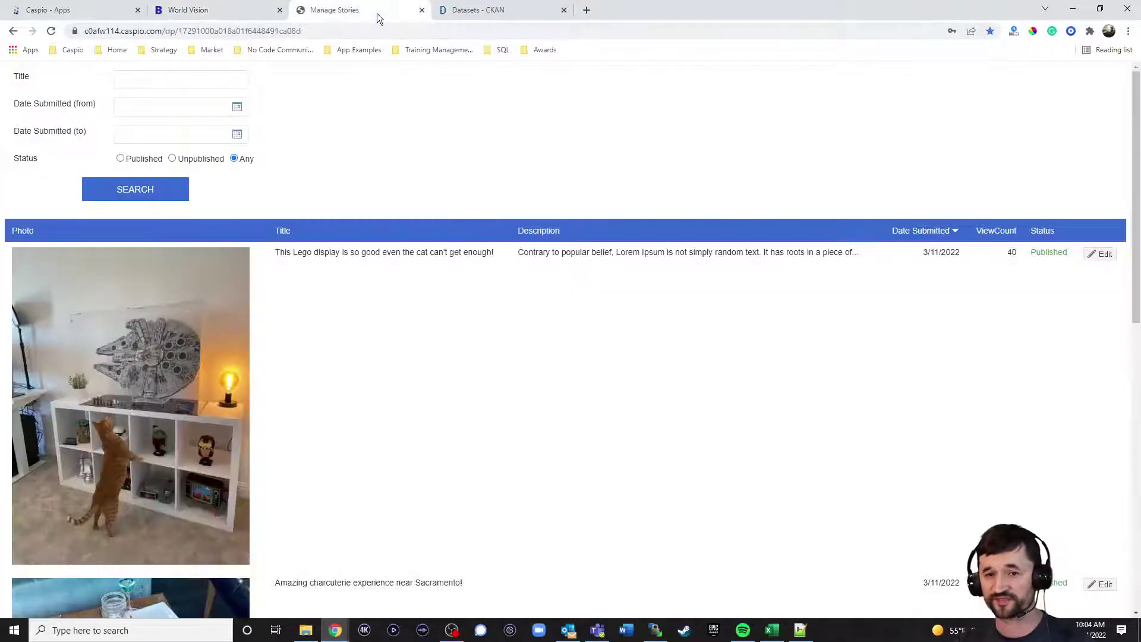
{"action": "left_click", "coordinate": [147, 191]}
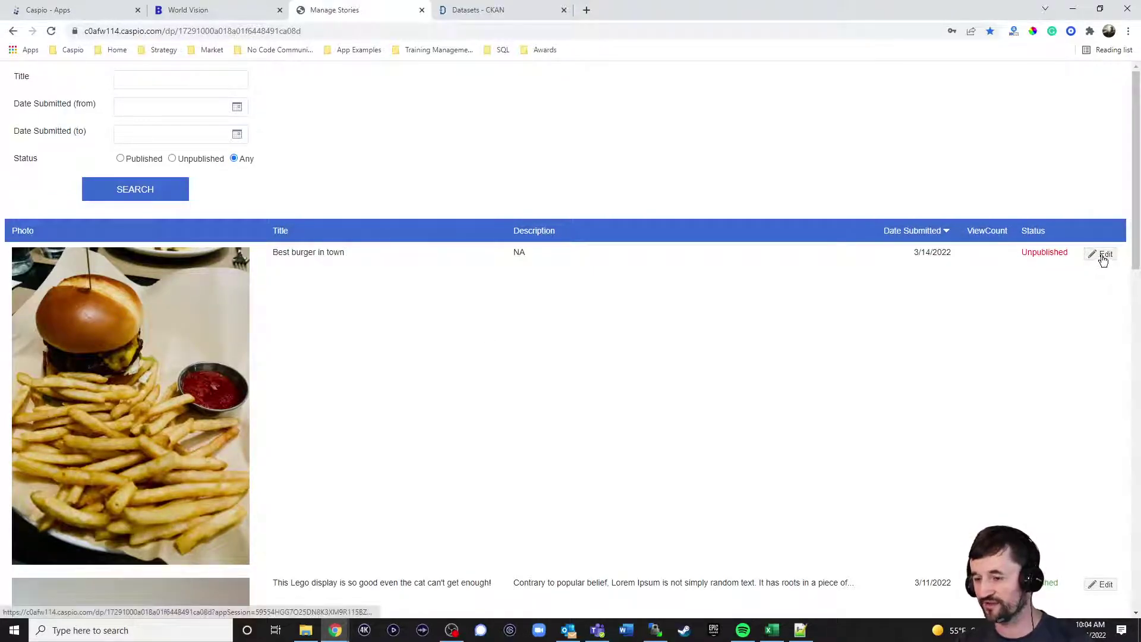
{"action": "left_click", "coordinate": [1102, 255]}
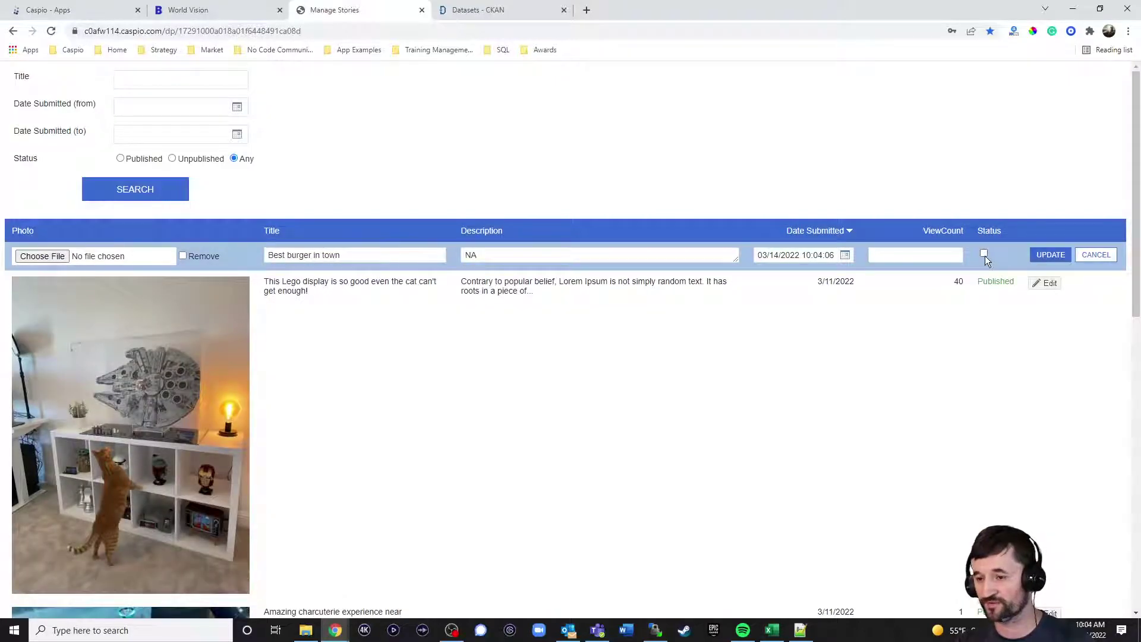
{"action": "left_click", "coordinate": [1049, 260]}
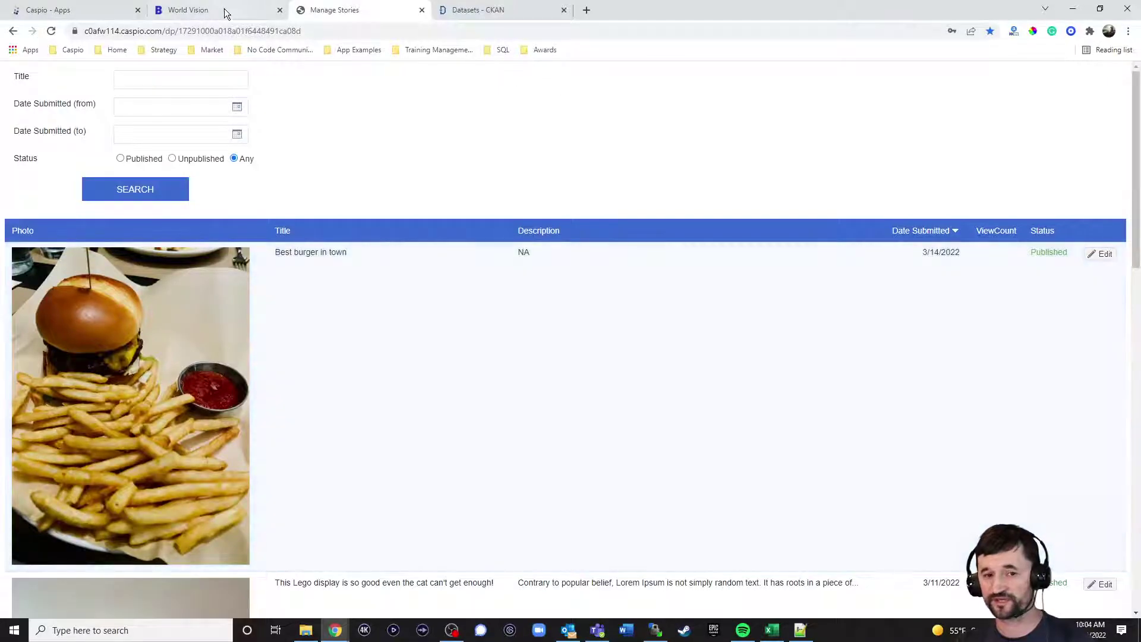
Reload the World Vision user stories page and check the gallery for the "Best burger in town" story
{"action": "left_click", "coordinate": [224, 10]}
{"action": "left_click", "coordinate": [51, 33]}
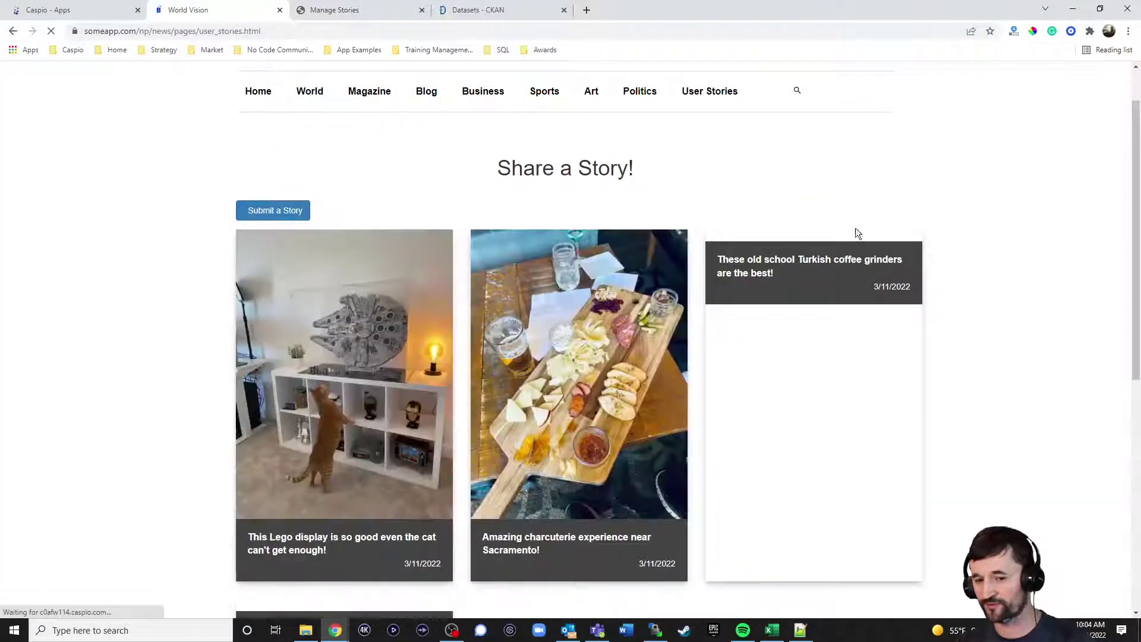
{"action": "scroll", "coordinate": [950, 247], "scroll_direction": "down", "scroll_amount": 3}
{"action": "scroll", "coordinate": [983, 251], "scroll_direction": "down", "scroll_amount": 4}
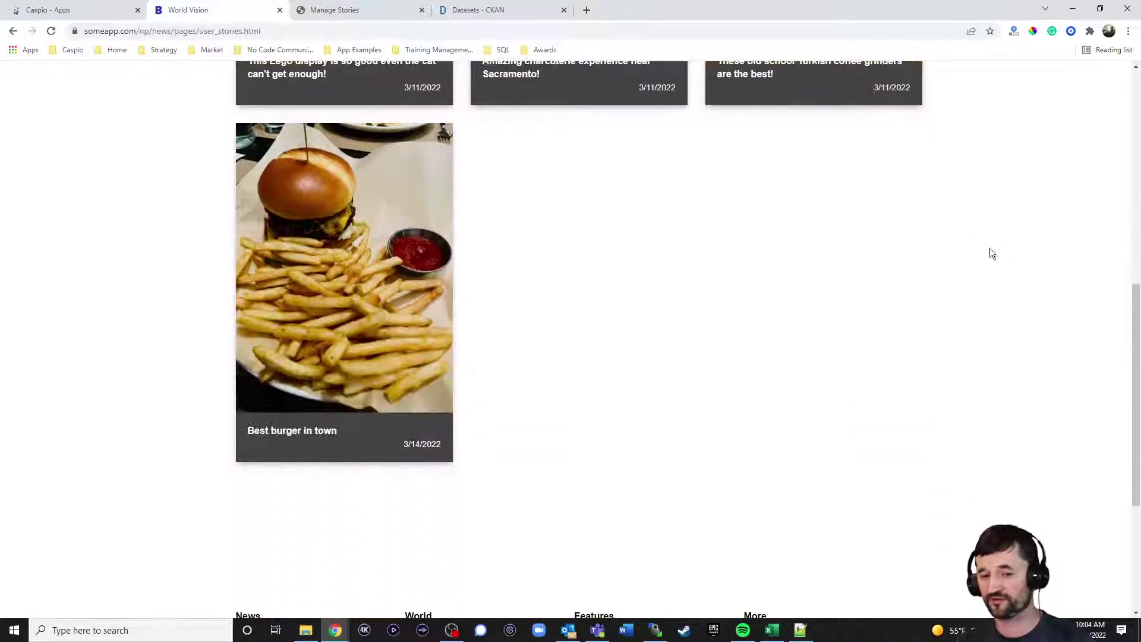
{"action": "scroll", "coordinate": [936, 298], "scroll_direction": "up", "scroll_amount": 5}
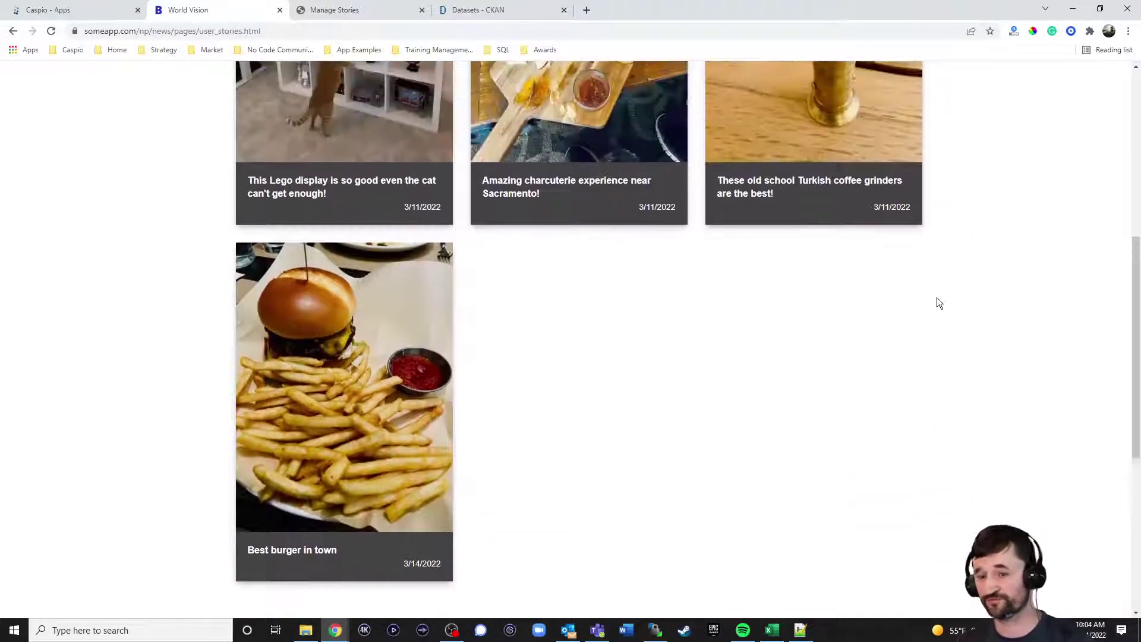
{"action": "scroll", "coordinate": [936, 299], "scroll_direction": "up", "scroll_amount": 2}
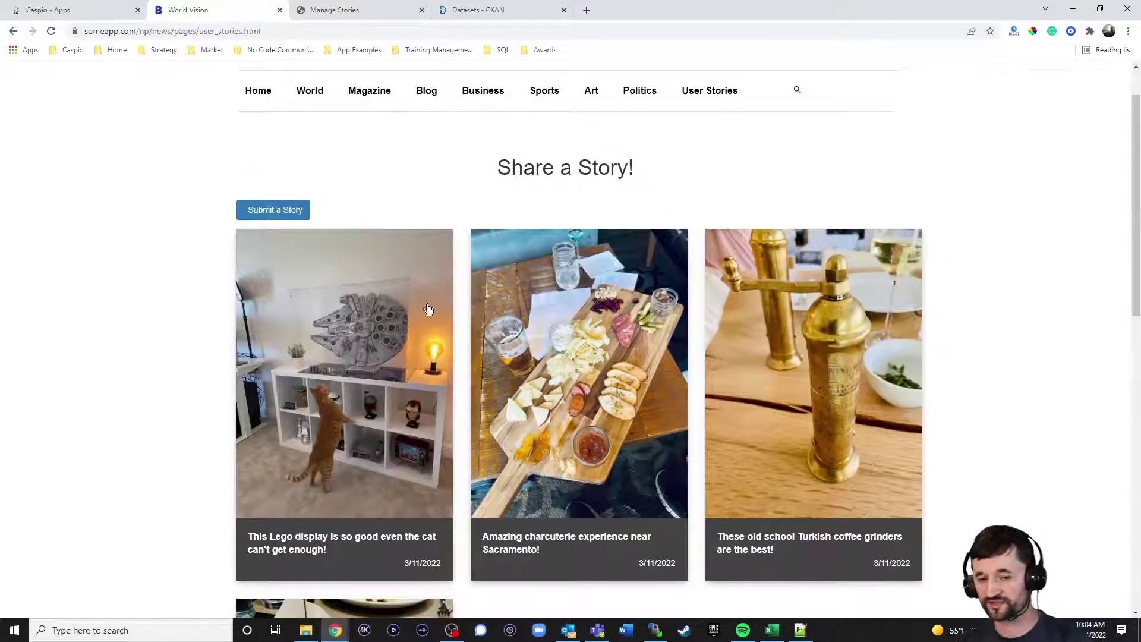
Open the Lego display story and review its full text and reader comments
{"action": "left_click", "coordinate": [394, 304]}
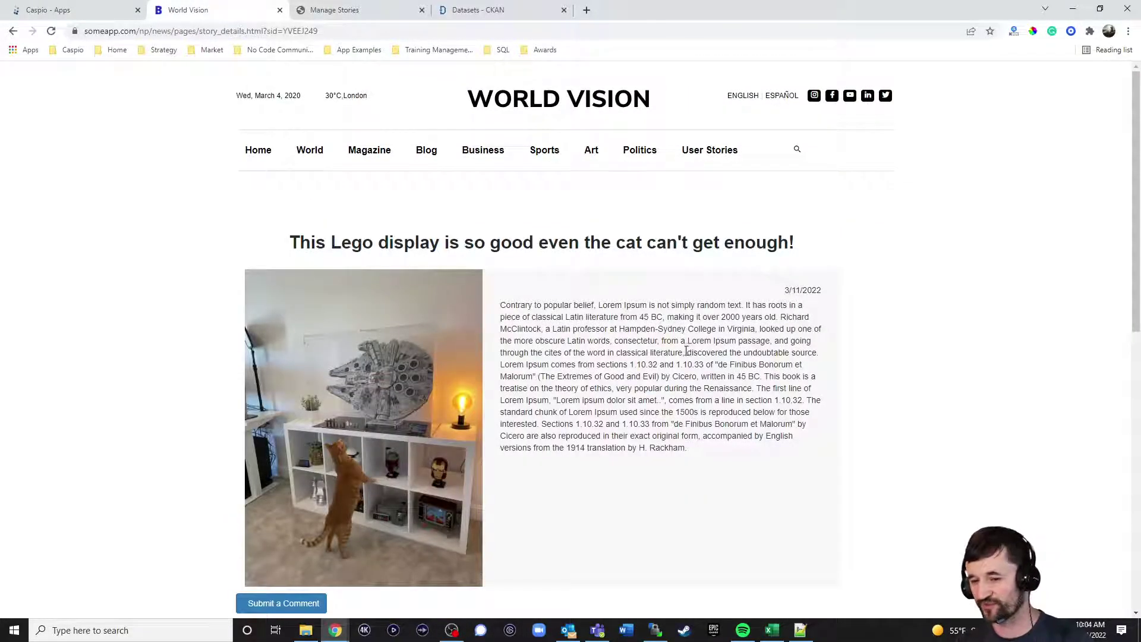
{"action": "scroll", "coordinate": [689, 352], "scroll_direction": "down", "scroll_amount": 1}
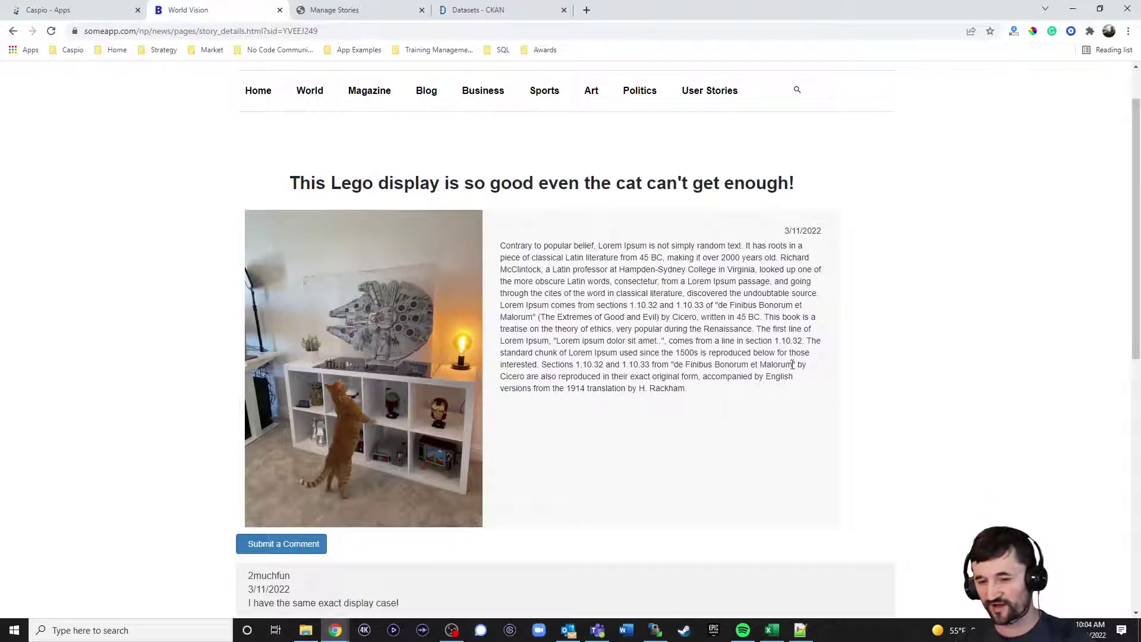
{"action": "scroll", "coordinate": [797, 374], "scroll_direction": "down", "scroll_amount": 1}
{"action": "scroll", "coordinate": [693, 271], "scroll_direction": "down", "scroll_amount": 2}
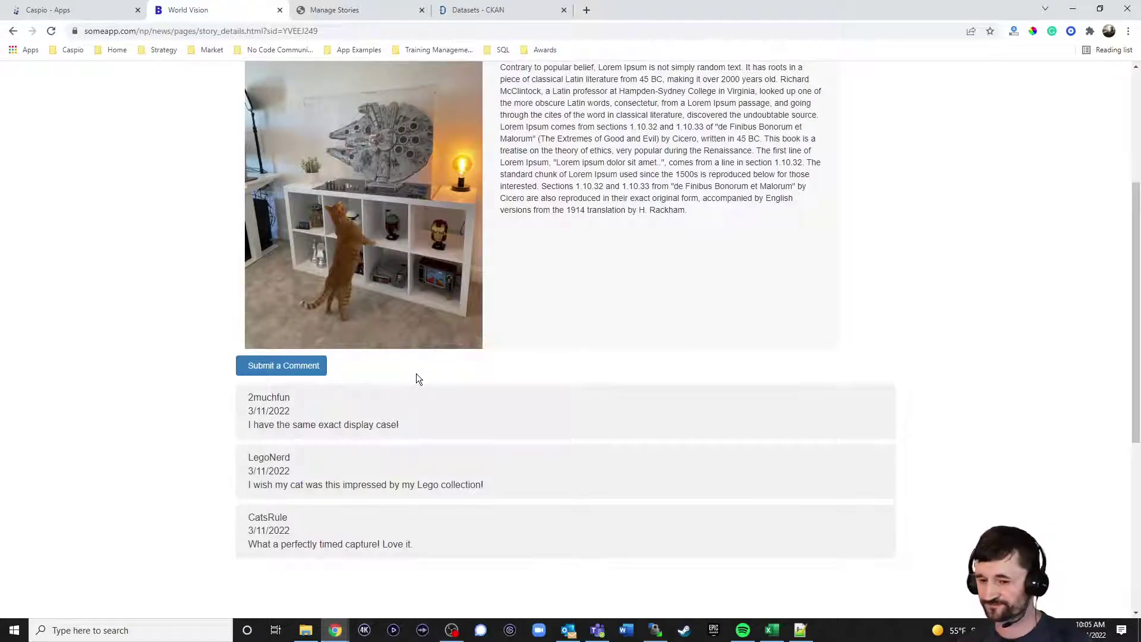
{"action": "scroll", "coordinate": [951, 336], "scroll_direction": "up", "scroll_amount": 4}
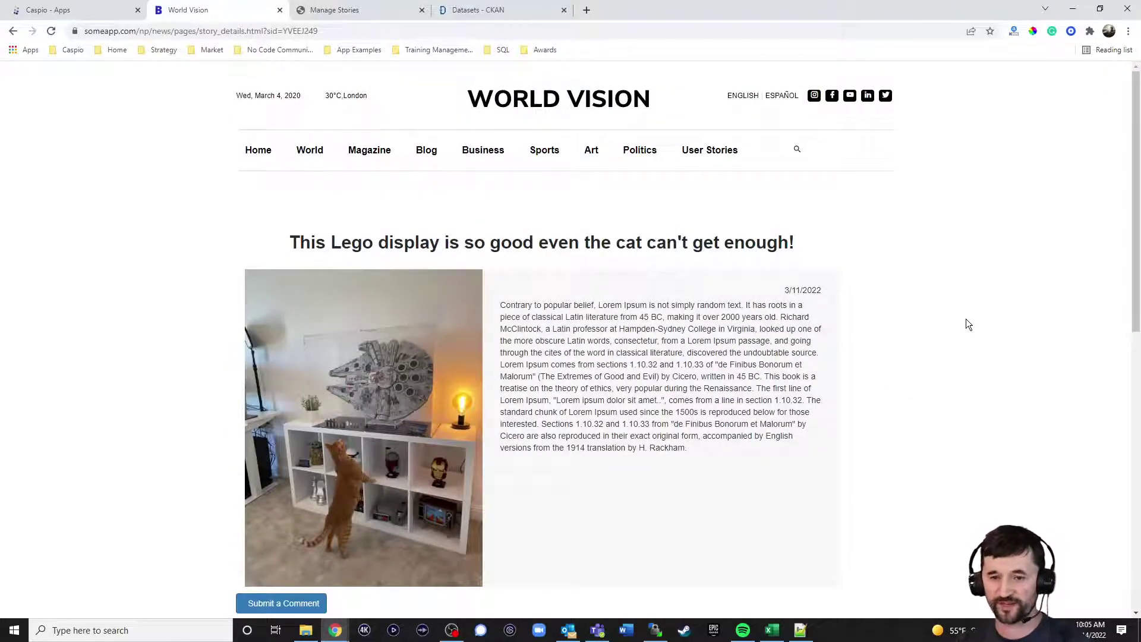
View the World News section on the site's home page, and look through the vehicle recall datasets on Data.gov
{"action": "left_click", "coordinate": [258, 150]}
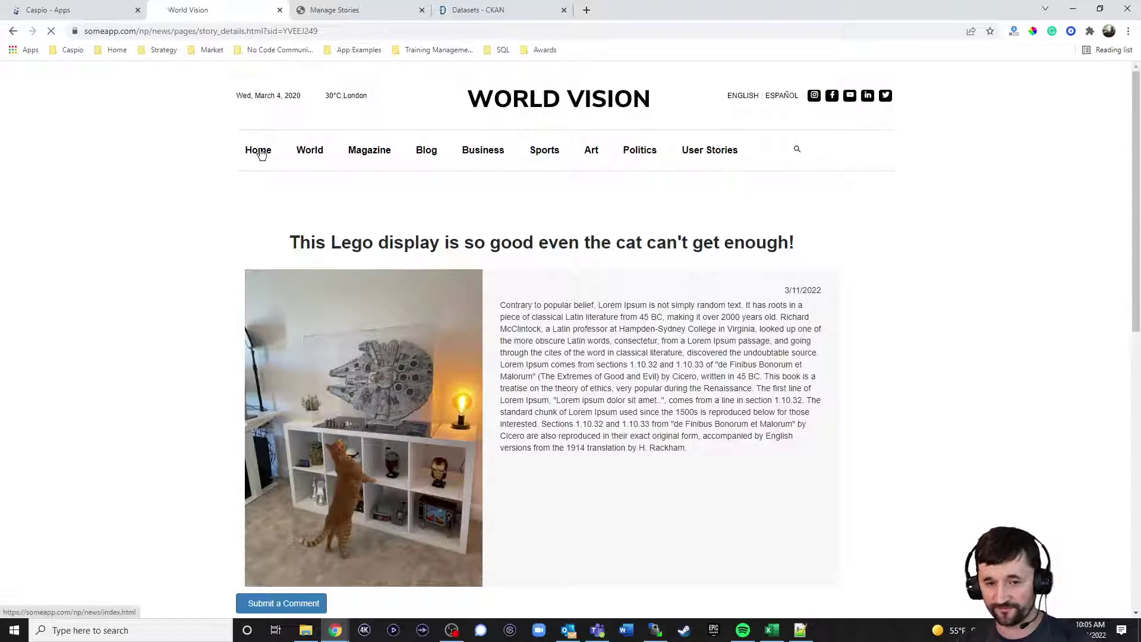
{"action": "scroll", "coordinate": [977, 239], "scroll_direction": "down", "scroll_amount": 5}
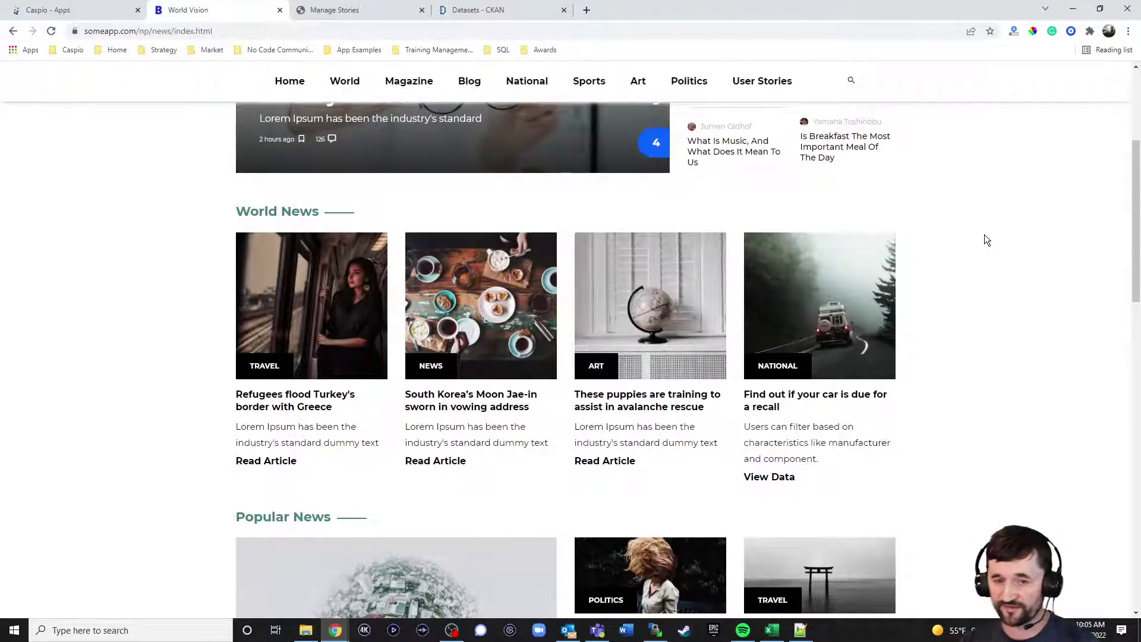
{"action": "left_click", "coordinate": [519, 14]}
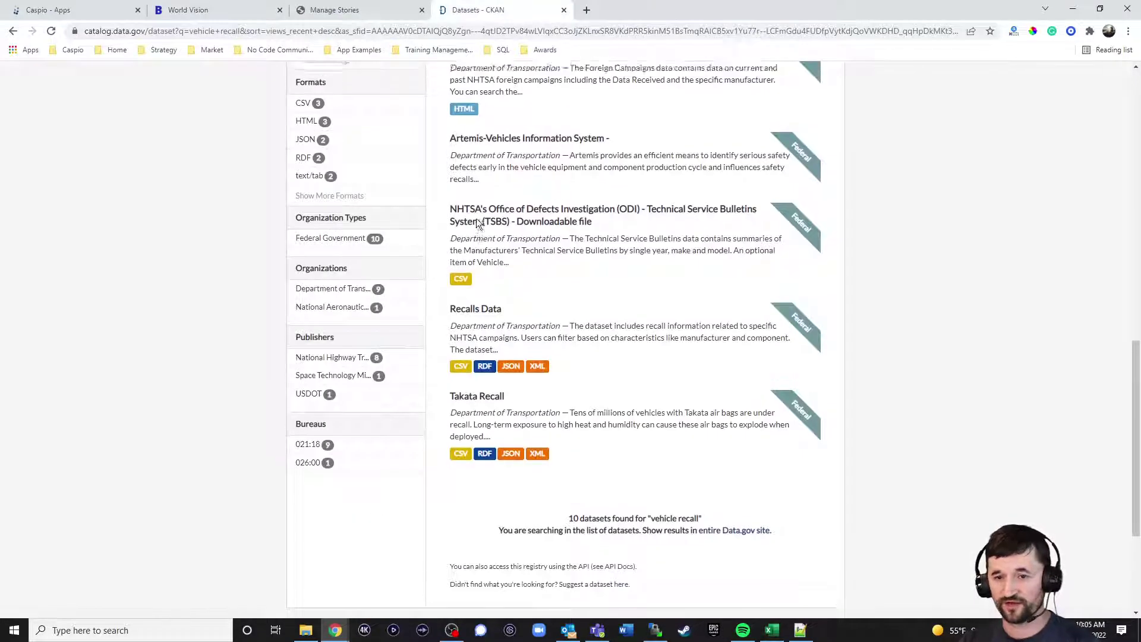
{"action": "scroll", "coordinate": [479, 220], "scroll_direction": "up", "scroll_amount": 15}
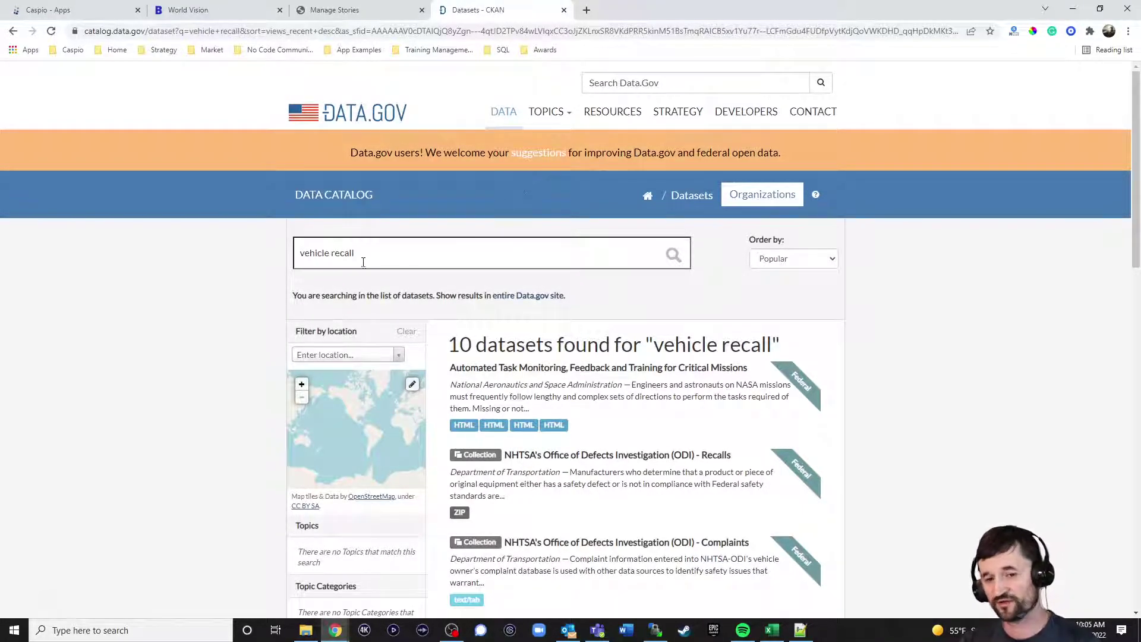
{"action": "scroll", "coordinate": [759, 301], "scroll_direction": "down", "scroll_amount": 15}
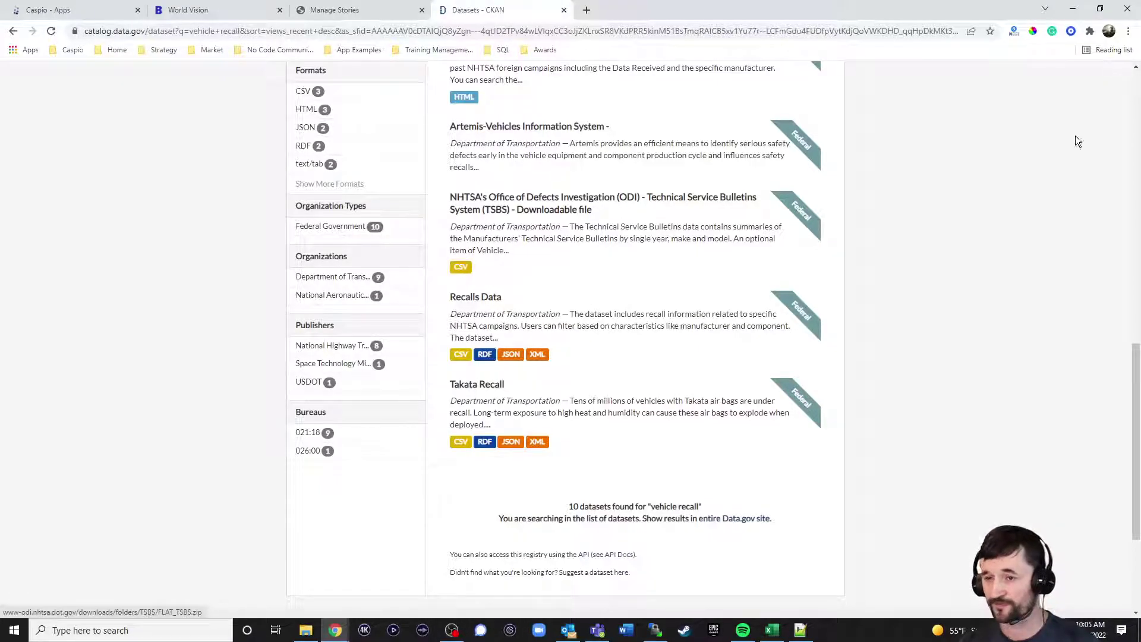
Open the Recalls_Data spreadsheet from the desktop in Excel and examine its records down to the last rows
{"action": "left_click", "coordinate": [1074, 10]}
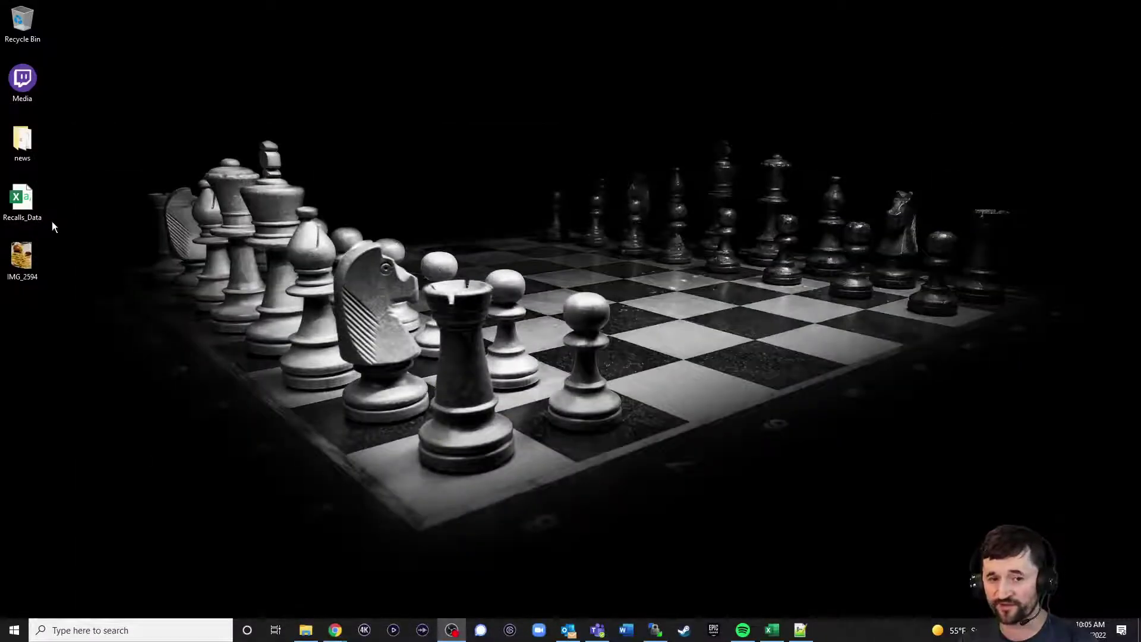
{"action": "left_click", "coordinate": [27, 218]}
{"action": "double_click", "coordinate": [27, 202]}
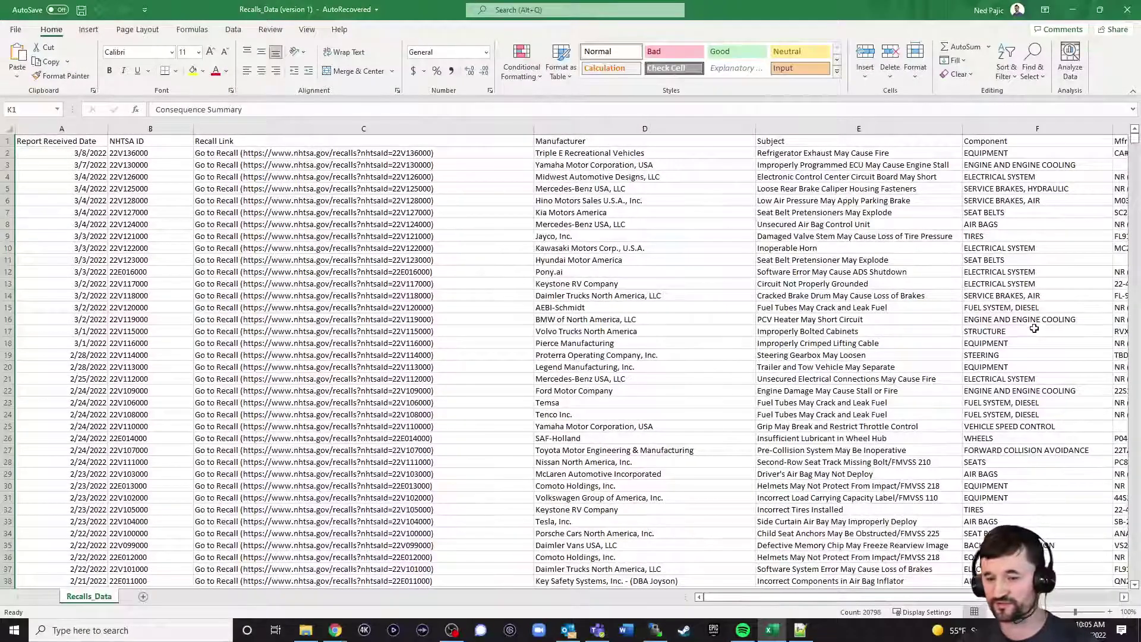
{"action": "left_click_drag", "start_coordinate": [1136, 138], "coordinate": [1117, 595]}
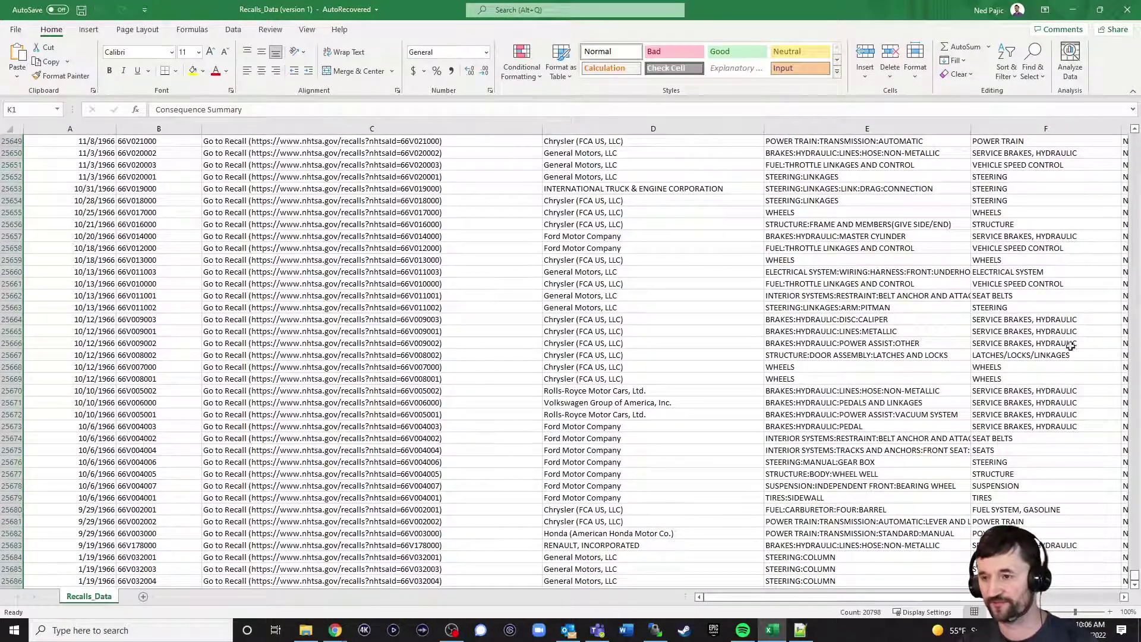
{"action": "left_click", "coordinate": [1072, 10]}
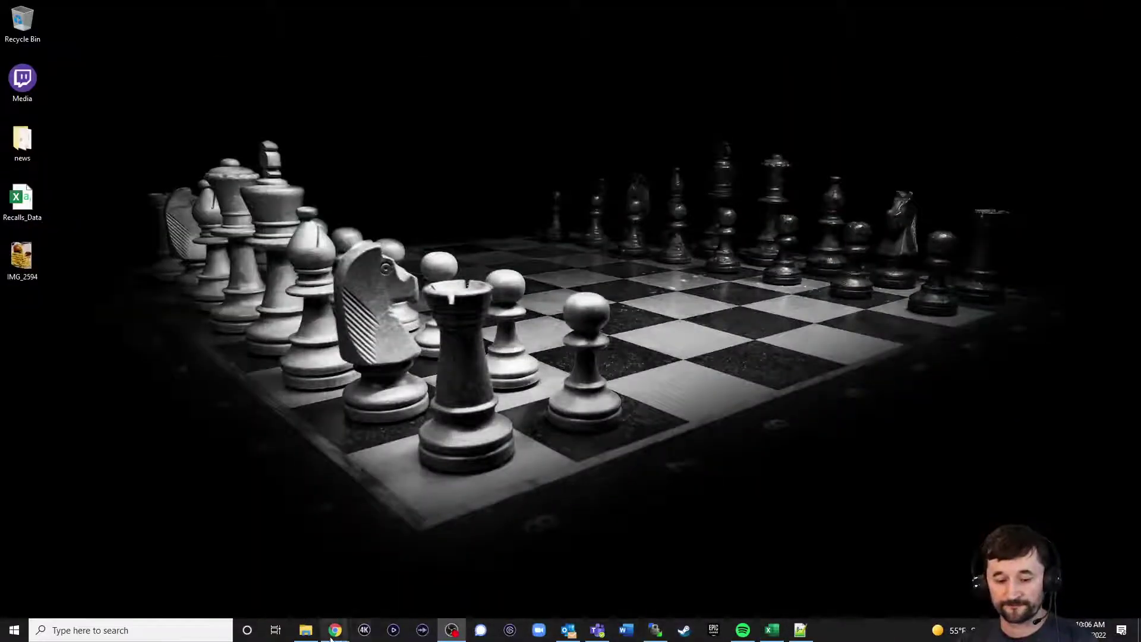
Switch back to the World Vision site in Chrome and open the data for the car recall article in World News
{"action": "mouse_move", "coordinate": [335, 630]}
{"action": "left_click", "coordinate": [306, 597]}
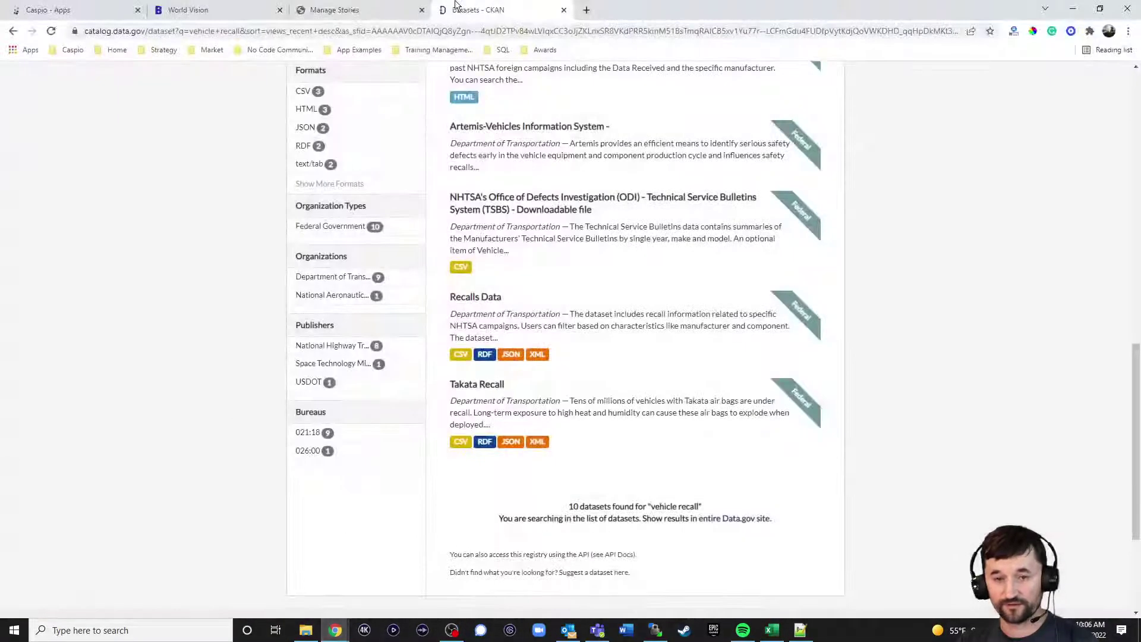
{"action": "left_click", "coordinate": [196, 11]}
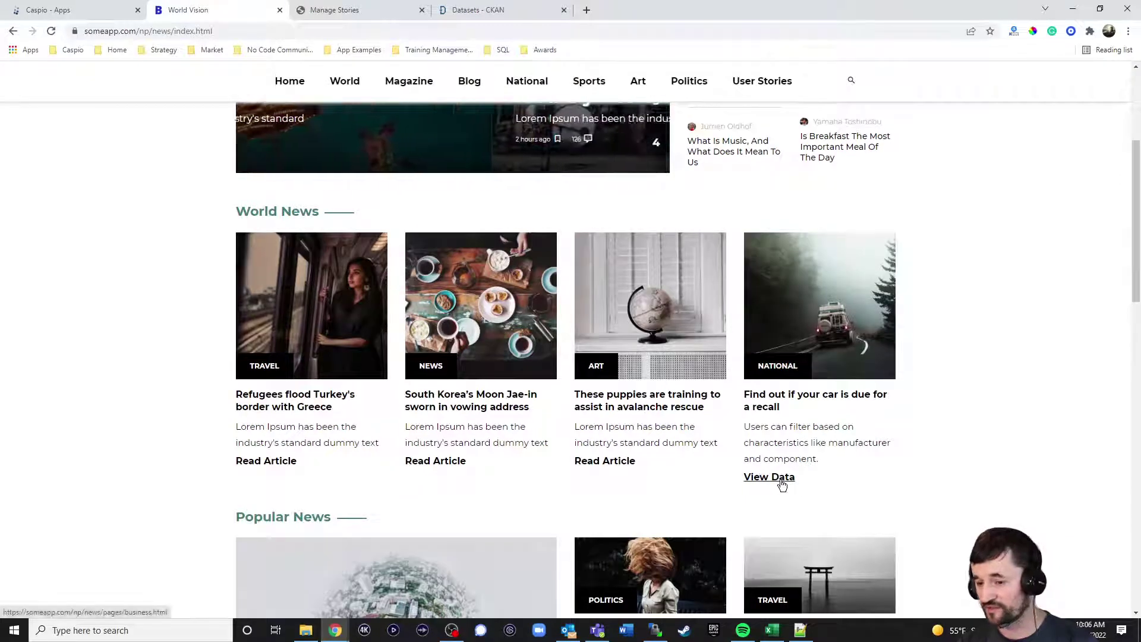
{"action": "left_click", "coordinate": [782, 483]}
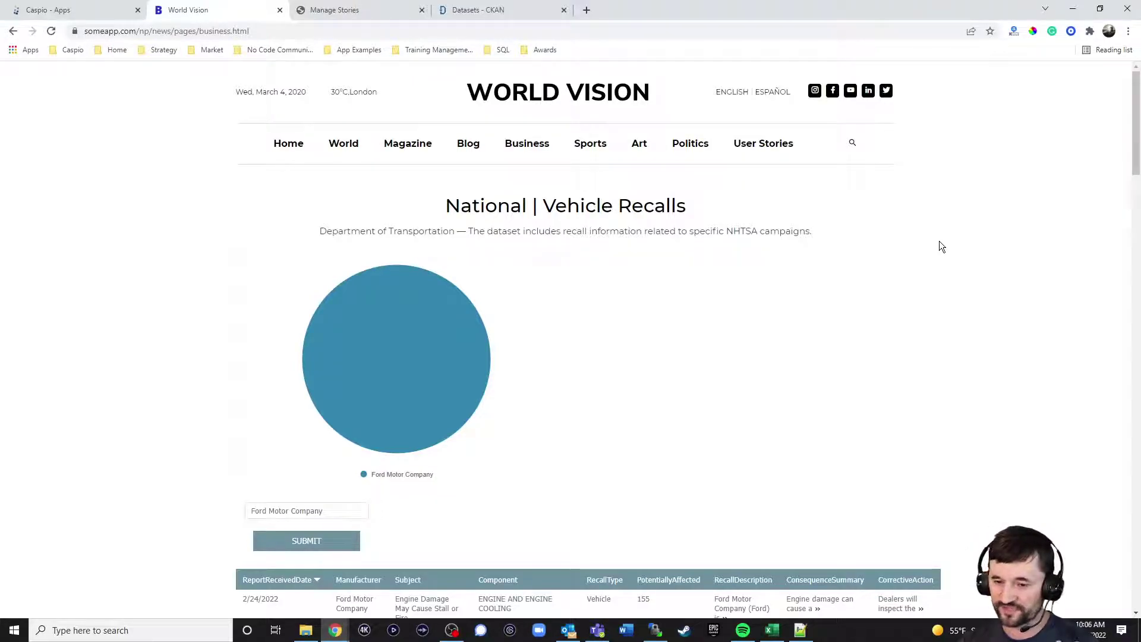
Clear the manufacturer filter on the vehicle recalls page and examine the chart and recall table for all manufacturers
{"action": "left_click_drag", "start_coordinate": [345, 510], "coordinate": [209, 493]}
{"action": "key", "text": "BackSpace"}
{"action": "left_click", "coordinate": [299, 541]}
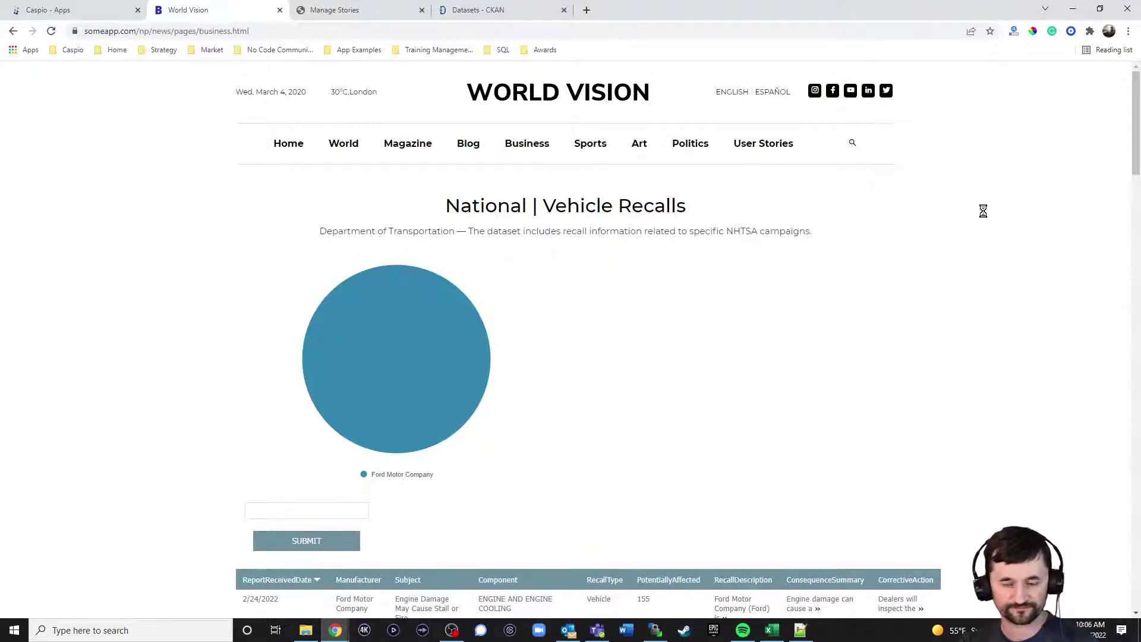
{"action": "scroll", "coordinate": [987, 214], "scroll_direction": "down", "scroll_amount": 5}
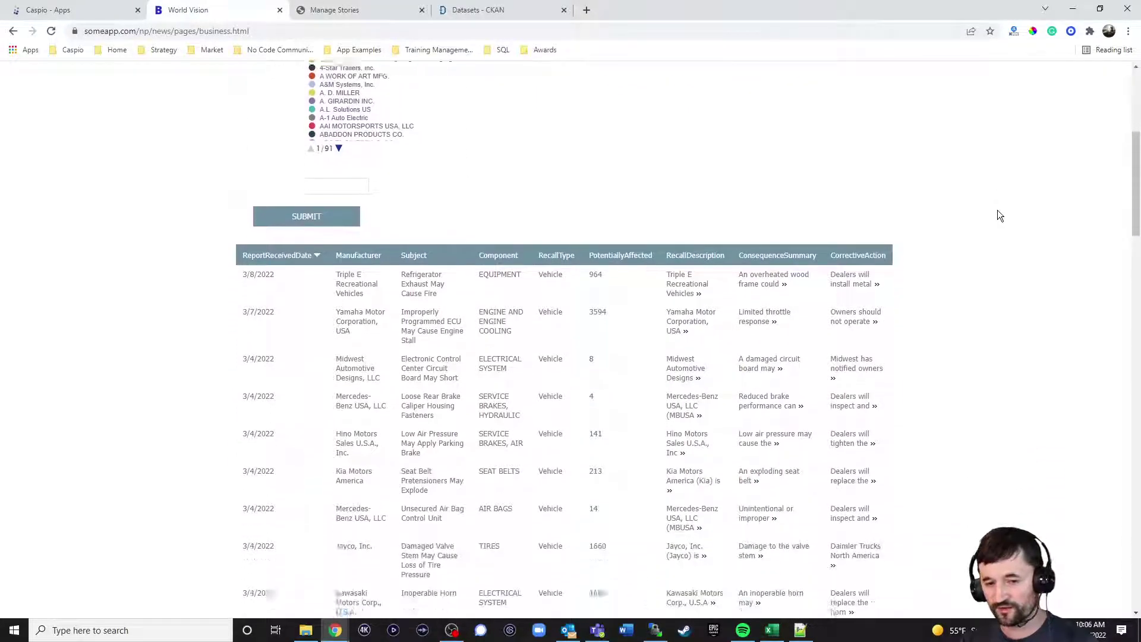
{"action": "scroll", "coordinate": [999, 215], "scroll_direction": "down", "scroll_amount": 1}
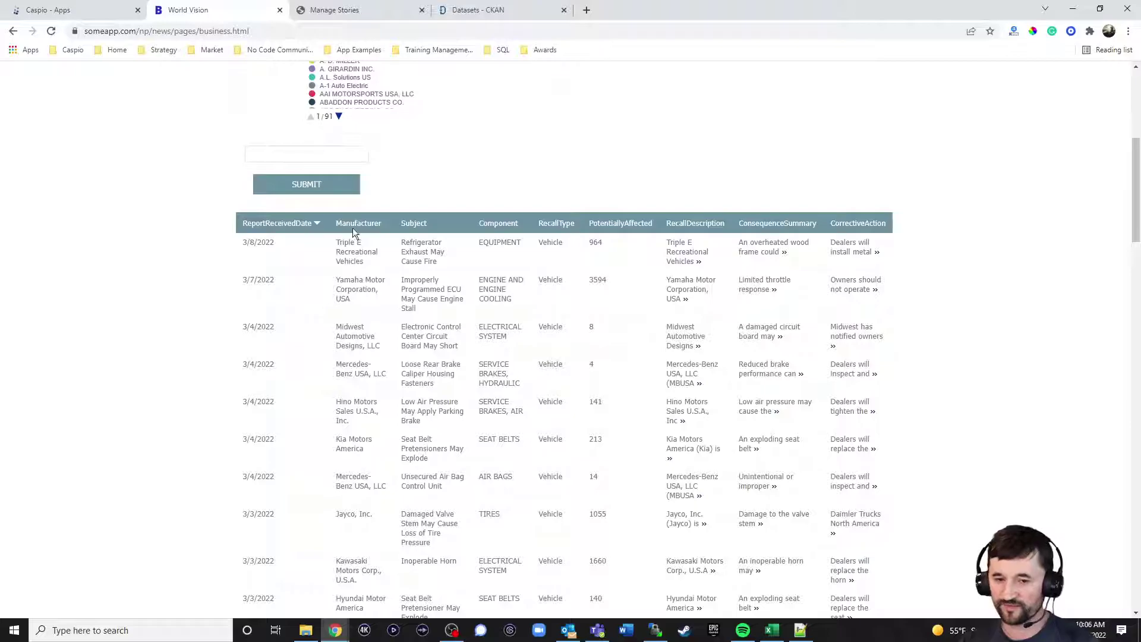
{"action": "scroll", "coordinate": [564, 143], "scroll_direction": "up", "scroll_amount": 4}
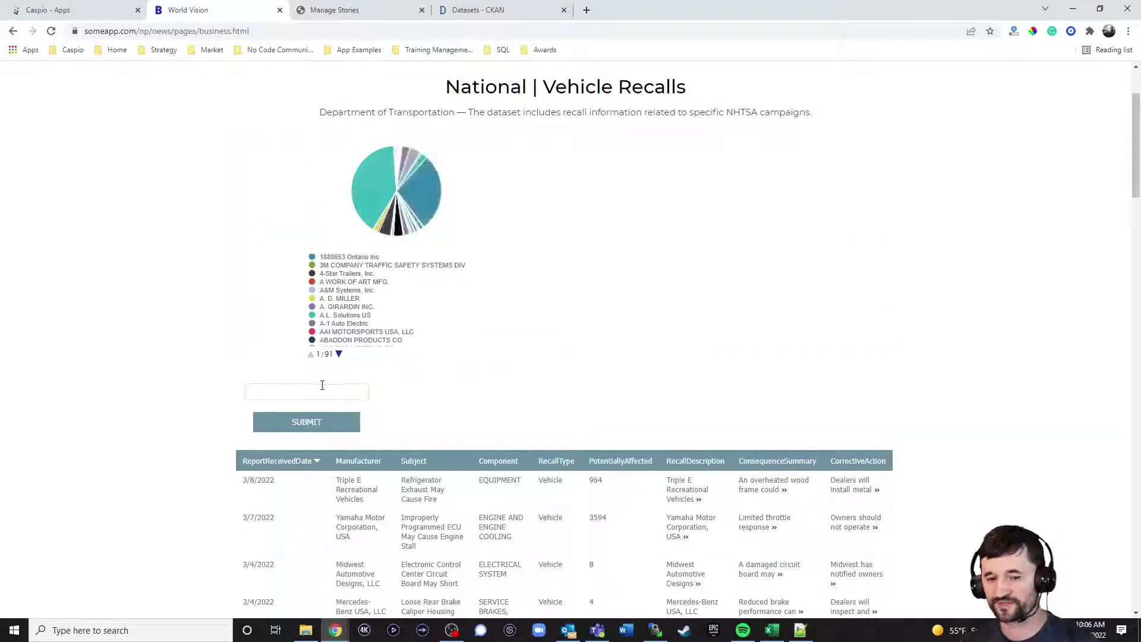
{"action": "mouse_move", "coordinate": [377, 199]}
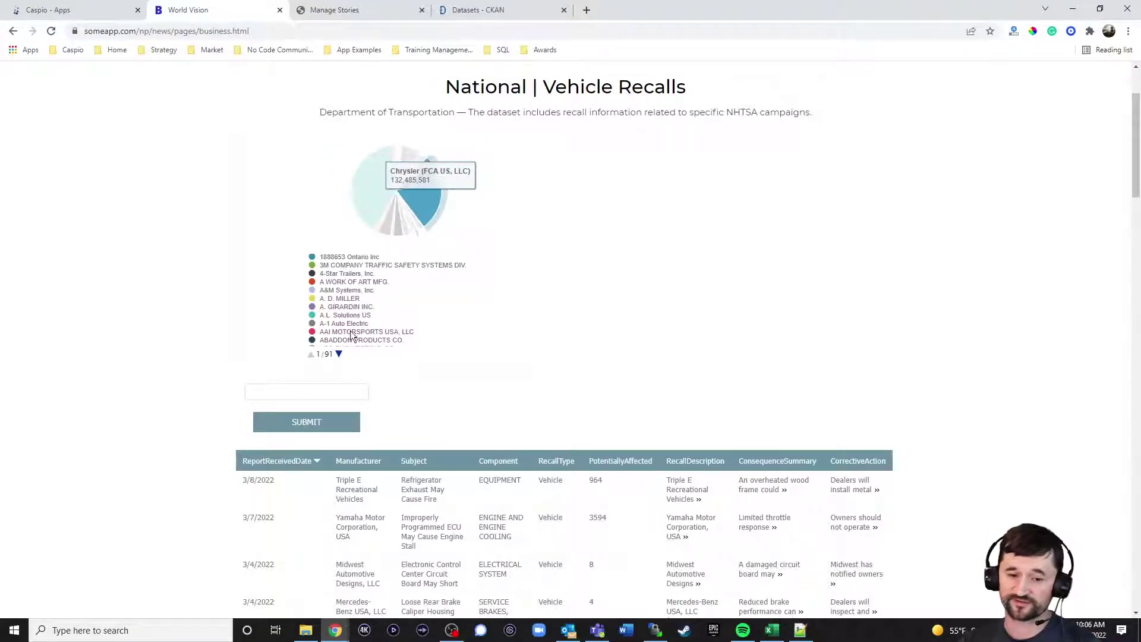
Search "ford" in the manufacturer filter, choose Ford Motor Company, and view its recall chart and table
{"action": "left_click", "coordinate": [310, 390]}
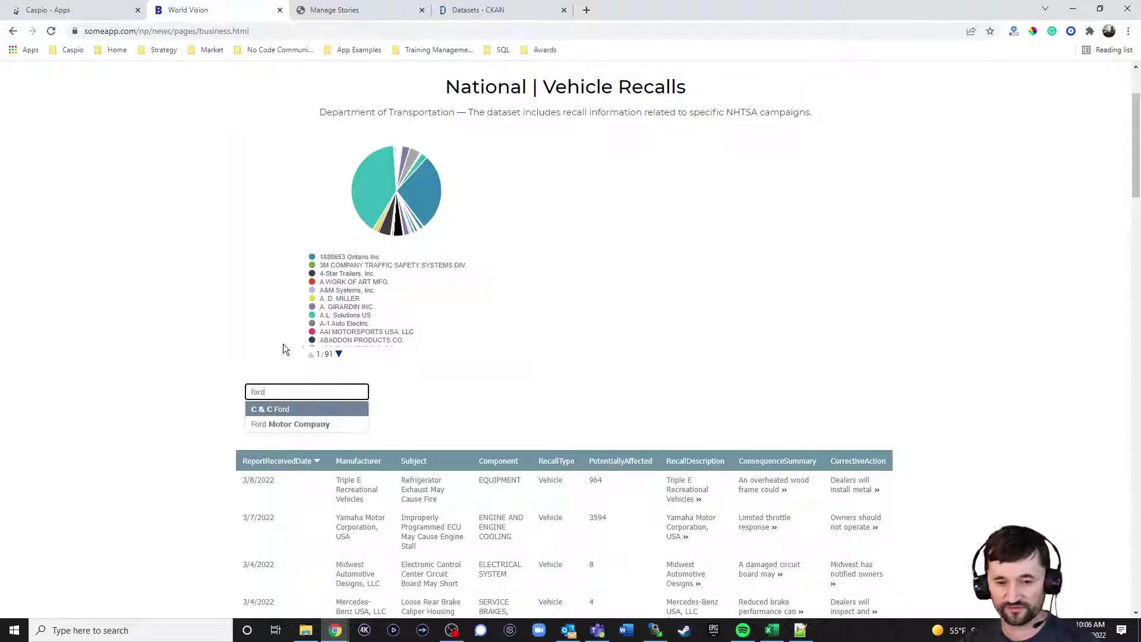
{"action": "left_click", "coordinate": [296, 423]}
{"action": "left_click", "coordinate": [300, 424]}
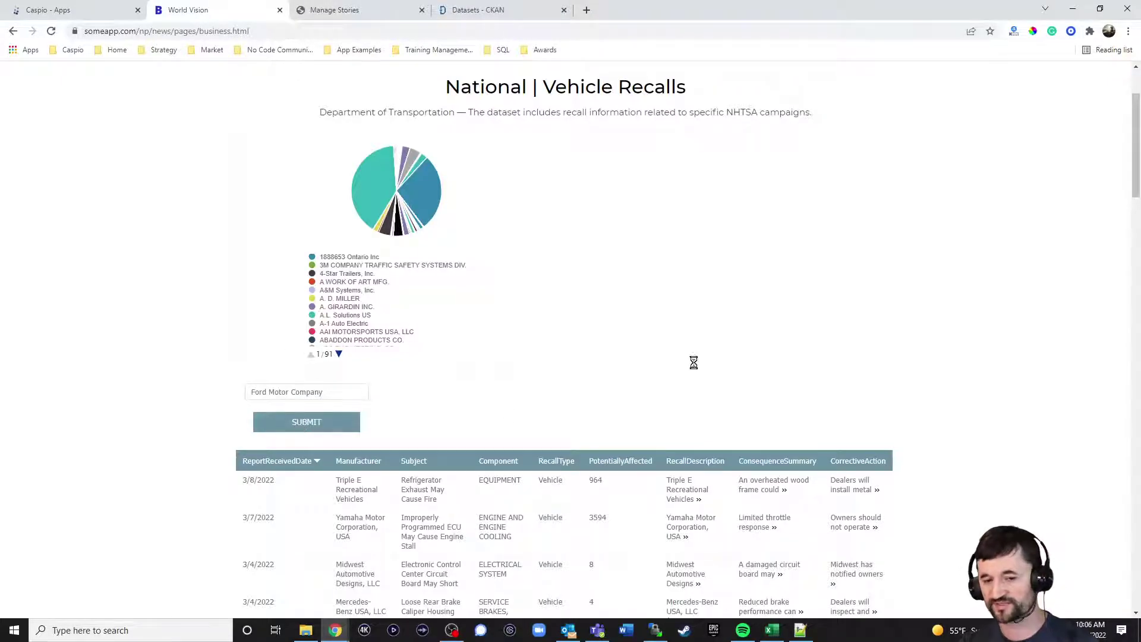
{"action": "mouse_move", "coordinate": [447, 294]}
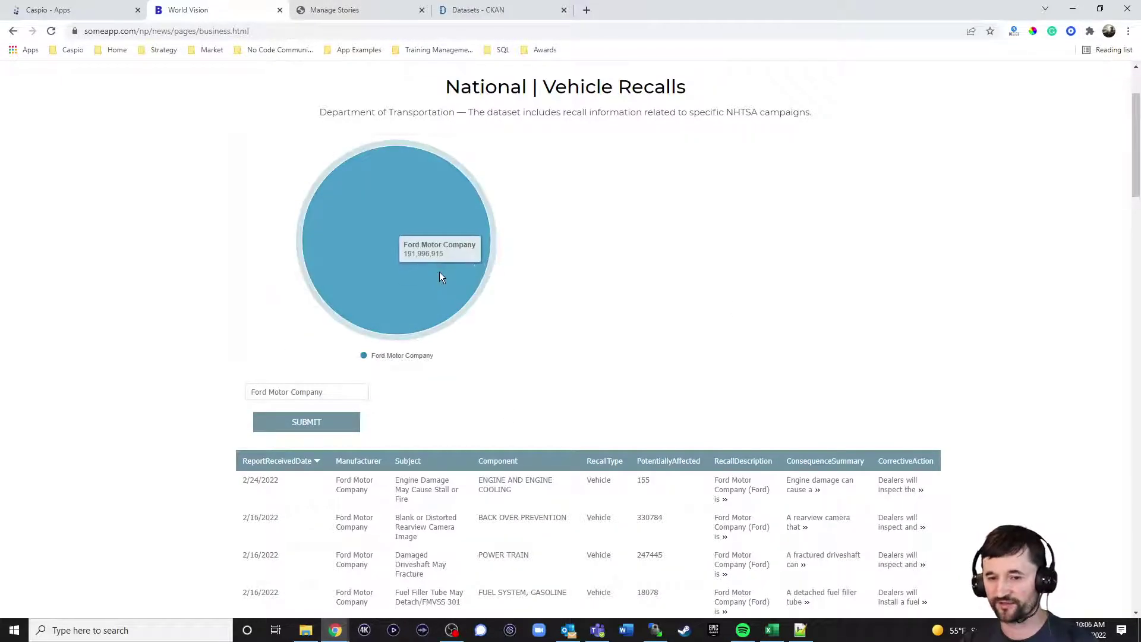
{"action": "scroll", "coordinate": [793, 256], "scroll_direction": "down", "scroll_amount": 2}
{"action": "scroll", "coordinate": [794, 255], "scroll_direction": "down", "scroll_amount": 2}
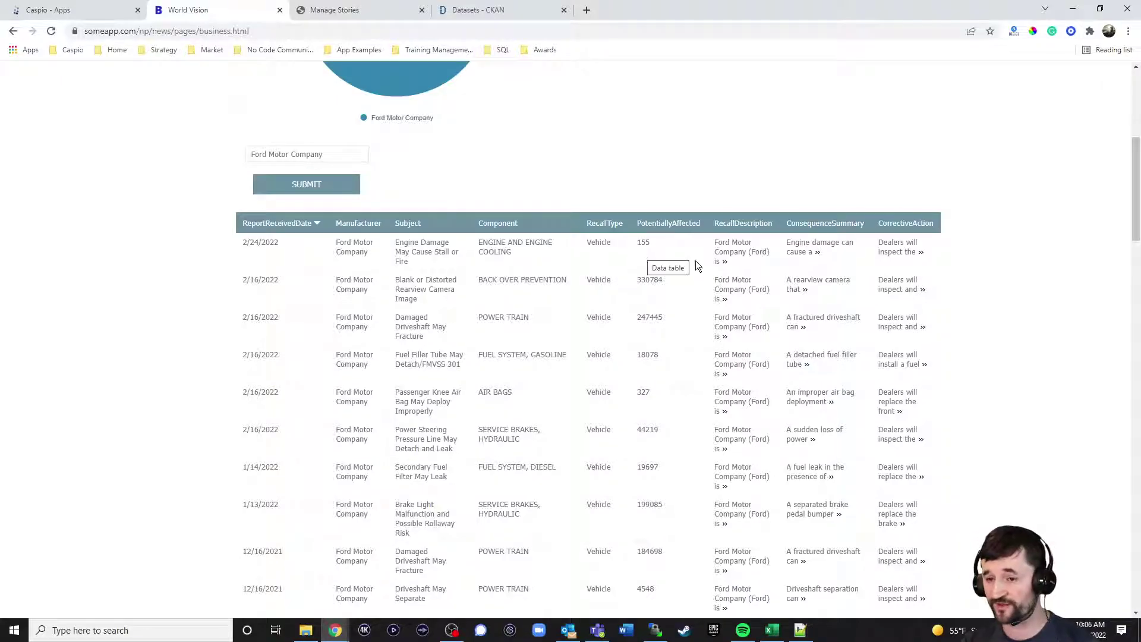
Expand the recall description, consequence summary and corrective action of the 2/24/2022 Ford recall to read them, and collapse all three
{"action": "left_click", "coordinate": [724, 262]}
{"action": "left_click", "coordinate": [818, 252]}
{"action": "left_click", "coordinate": [921, 253]}
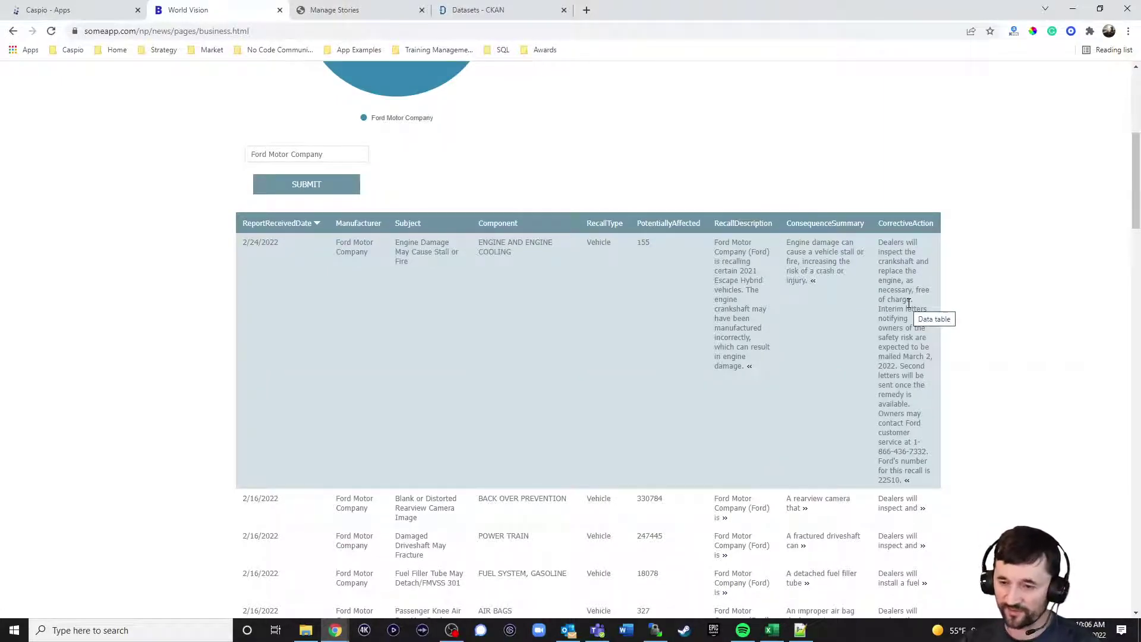
{"action": "left_click", "coordinate": [749, 366]}
{"action": "left_click", "coordinate": [813, 280]}
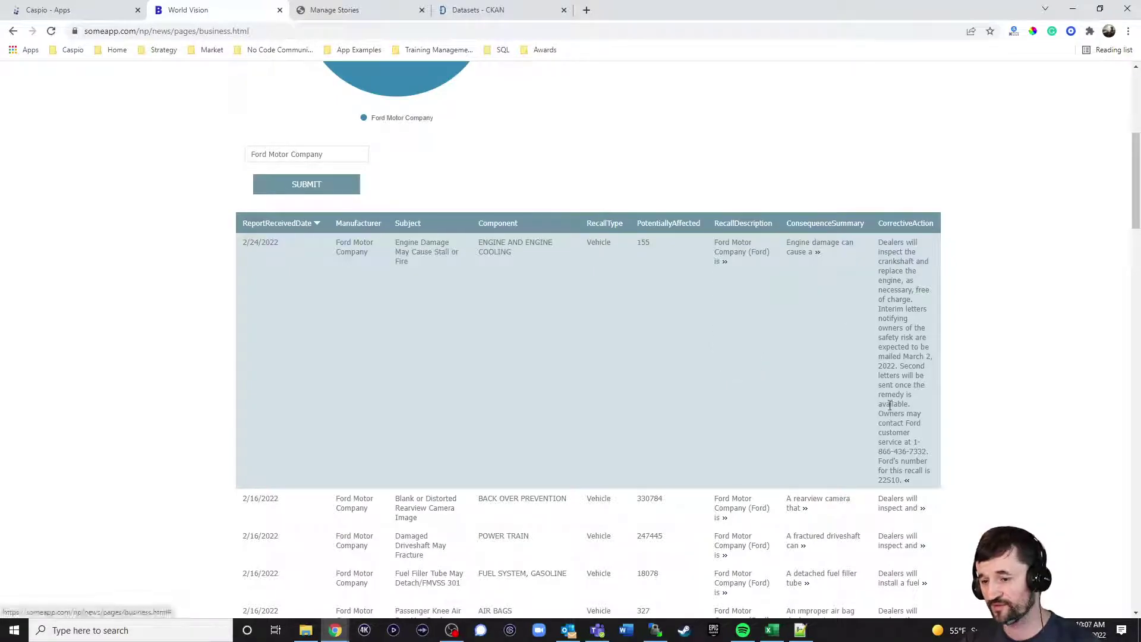
{"action": "left_click", "coordinate": [909, 480]}
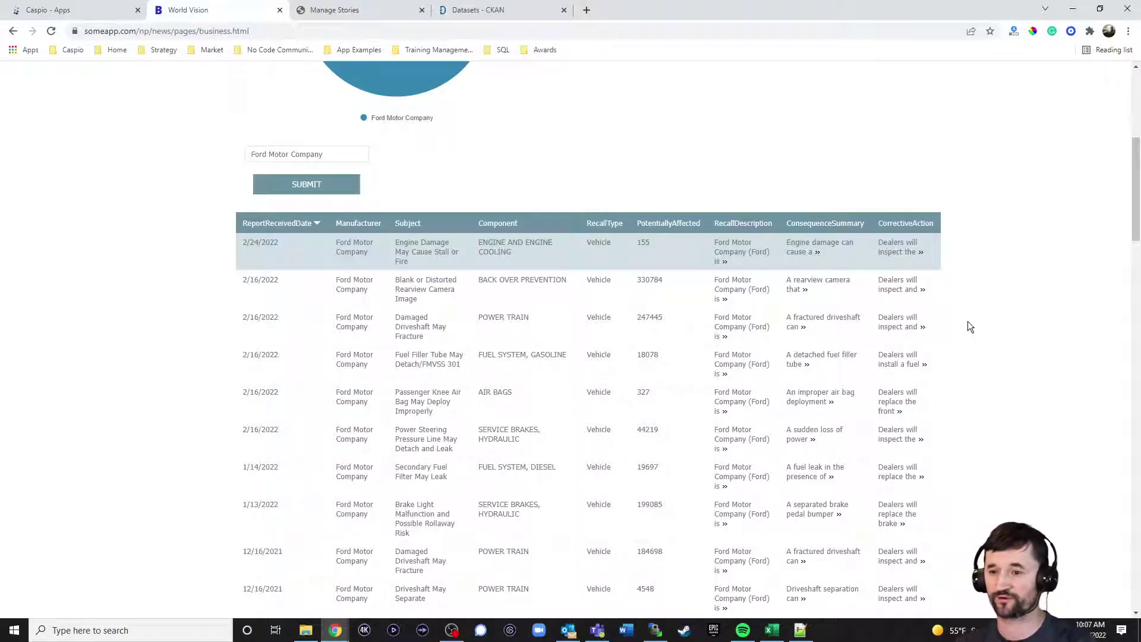
Look over the vehicle recalls page and go to the User Stories page by way of the Sports and home pages
{"action": "scroll", "coordinate": [971, 327], "scroll_direction": "up", "scroll_amount": 3}
{"action": "scroll", "coordinate": [971, 321], "scroll_direction": "up", "scroll_amount": 2}
{"action": "scroll", "coordinate": [960, 309], "scroll_direction": "down", "scroll_amount": 3}
{"action": "scroll", "coordinate": [966, 308], "scroll_direction": "up", "scroll_amount": 3}
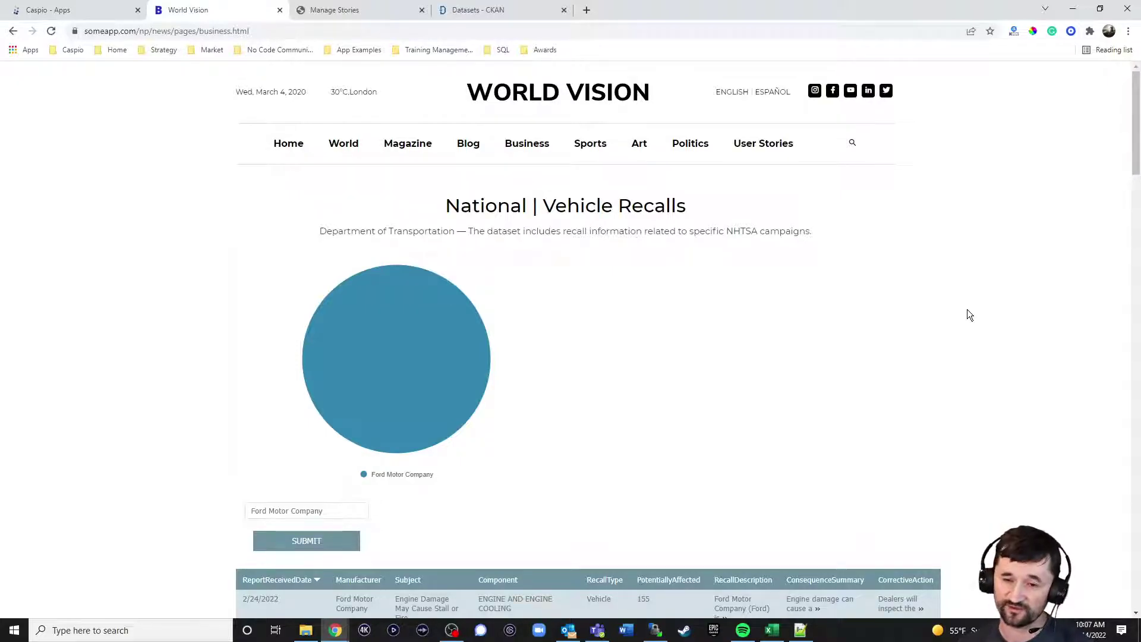
{"action": "left_click", "coordinate": [590, 145]}
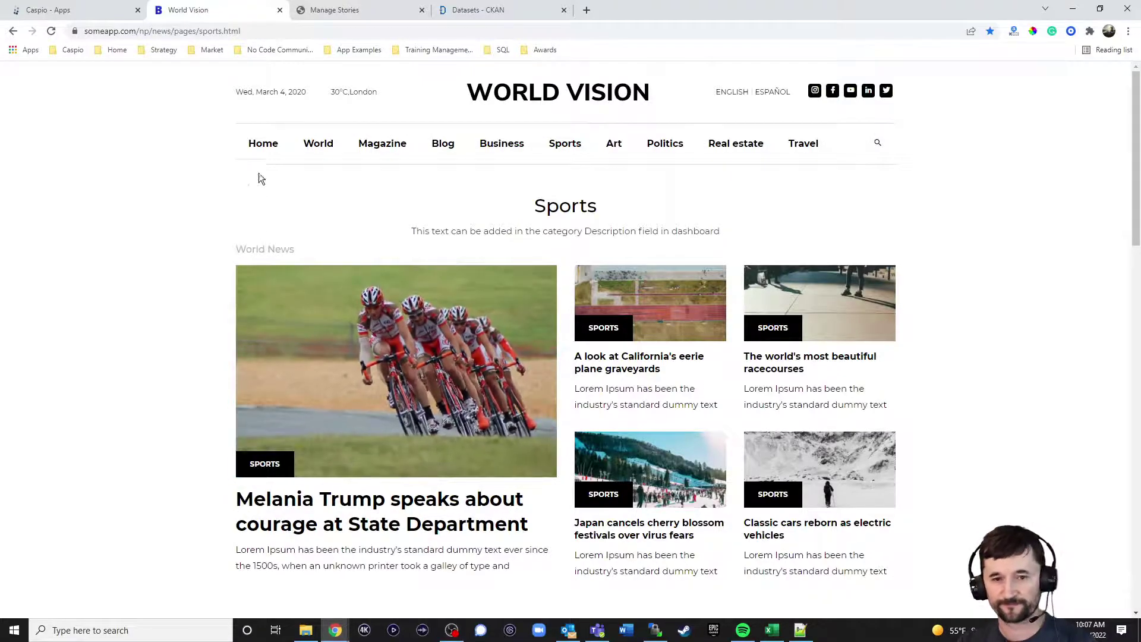
{"action": "left_click", "coordinate": [263, 144]}
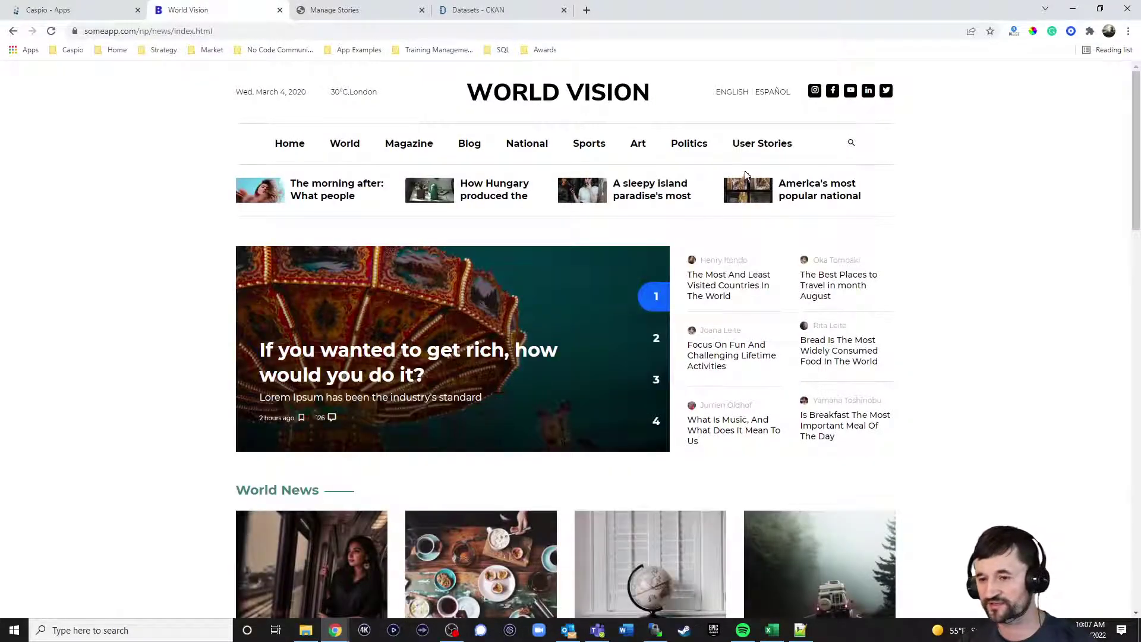
{"action": "left_click", "coordinate": [760, 145]}
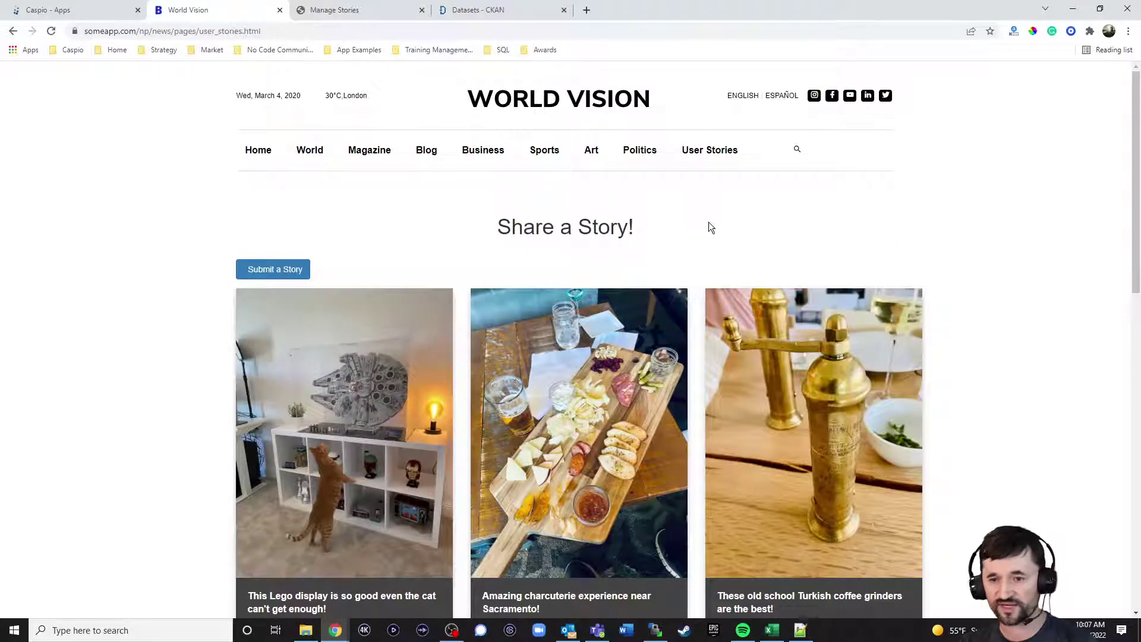
Switch to Caspio, open the News Media Apps application's tables, and view the records of nma_user_stories_tbl_admin
{"action": "left_click", "coordinate": [97, 13]}
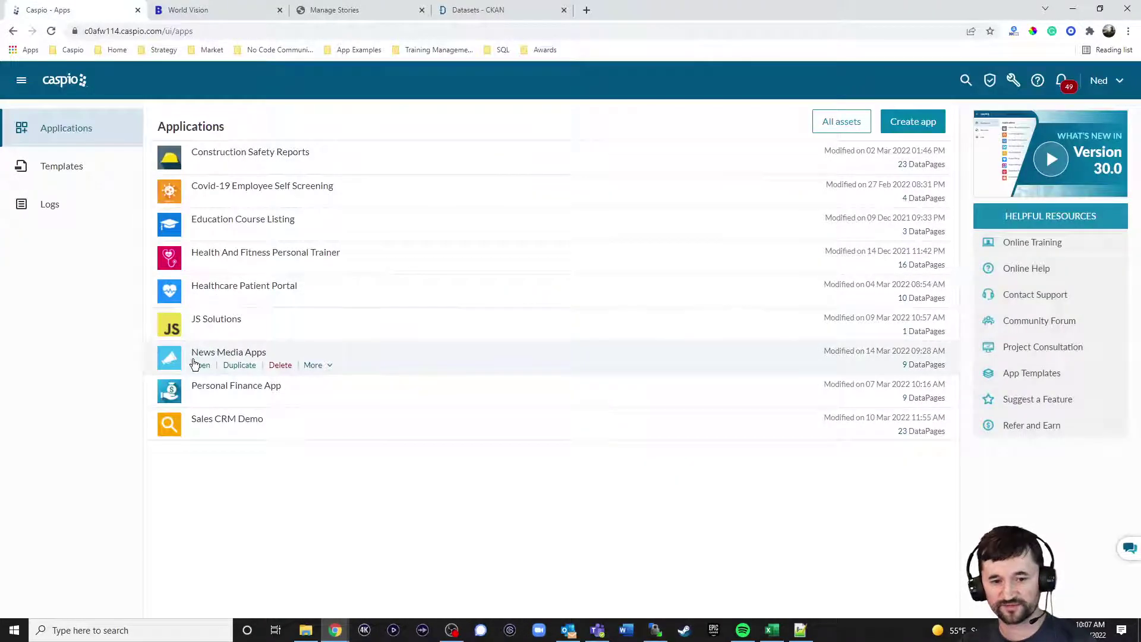
{"action": "left_click", "coordinate": [213, 367]}
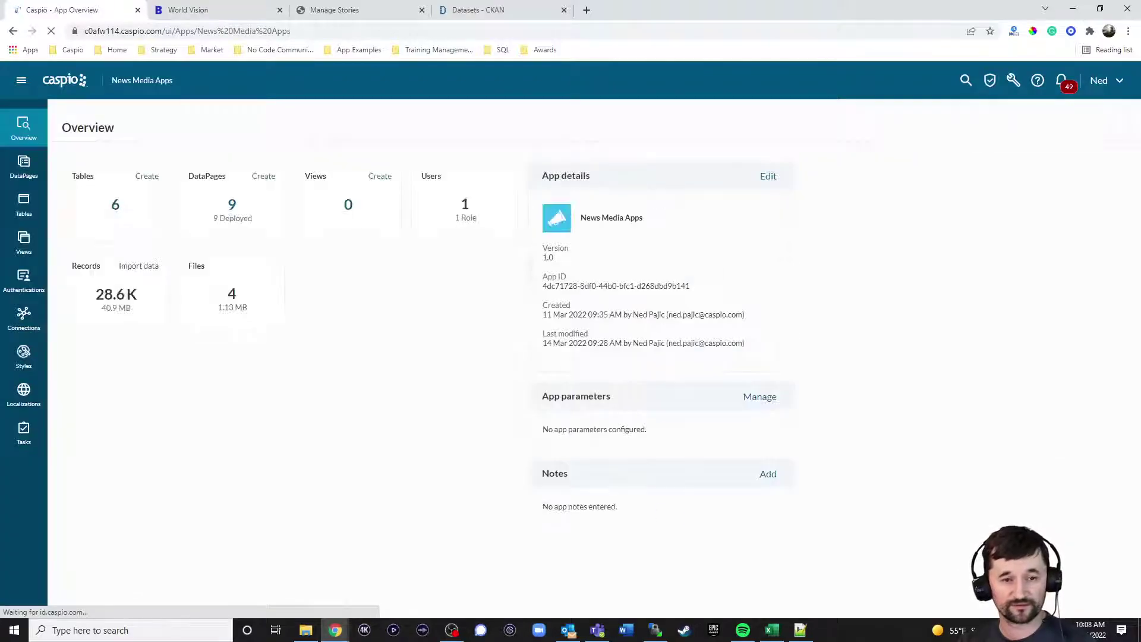
{"action": "left_click", "coordinate": [28, 206]}
{"action": "mouse_move", "coordinate": [420, 290]}
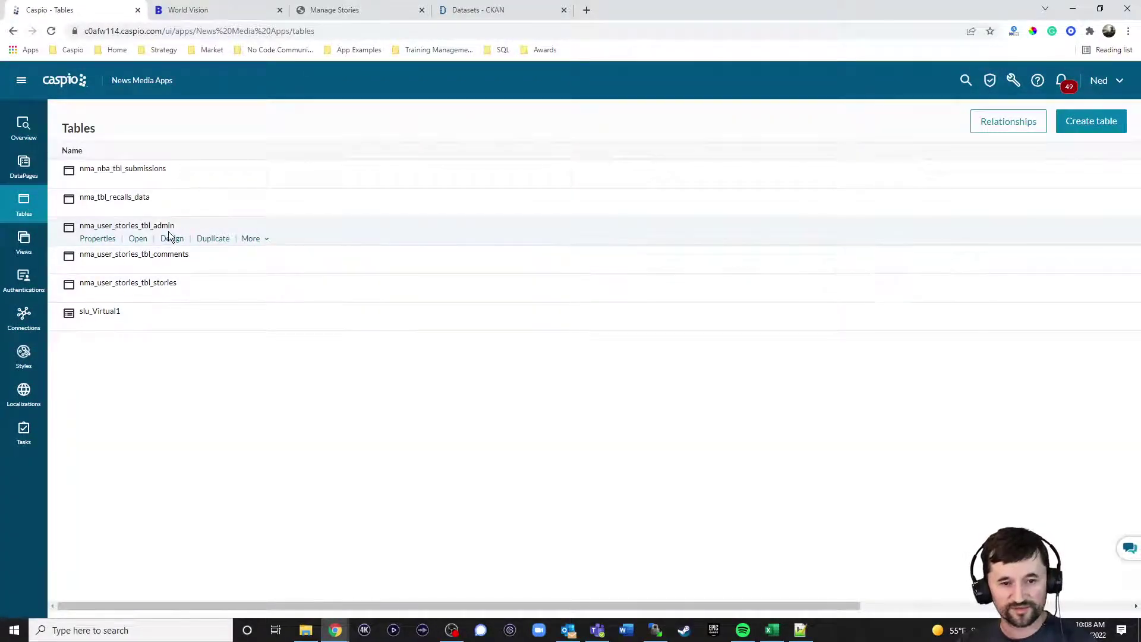
{"action": "mouse_move", "coordinate": [172, 271]}
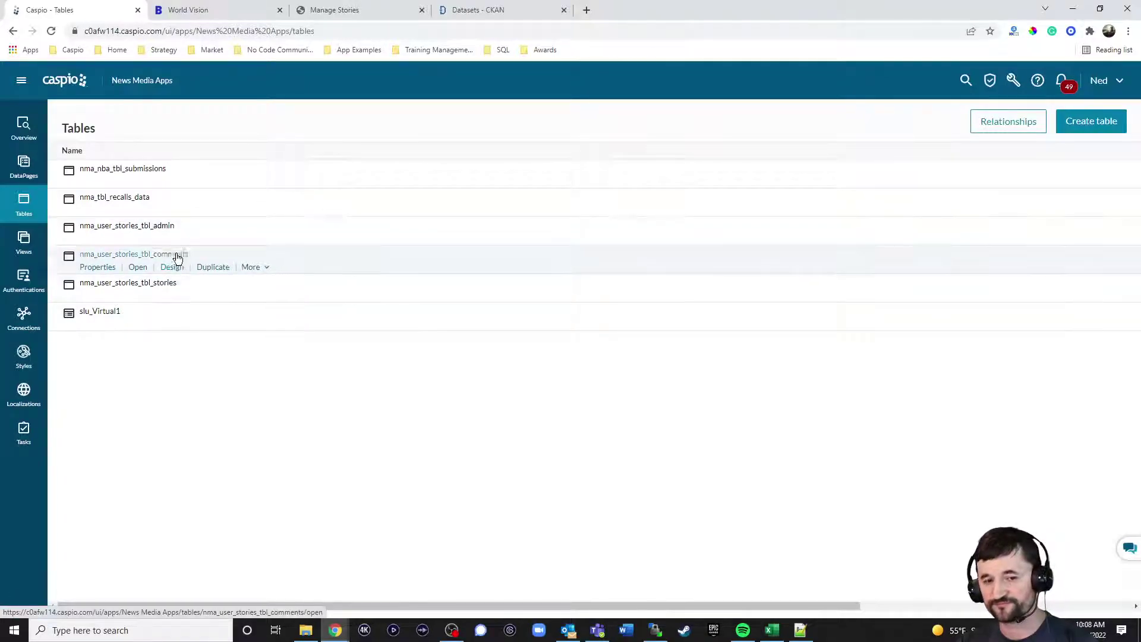
{"action": "left_click", "coordinate": [143, 239]}
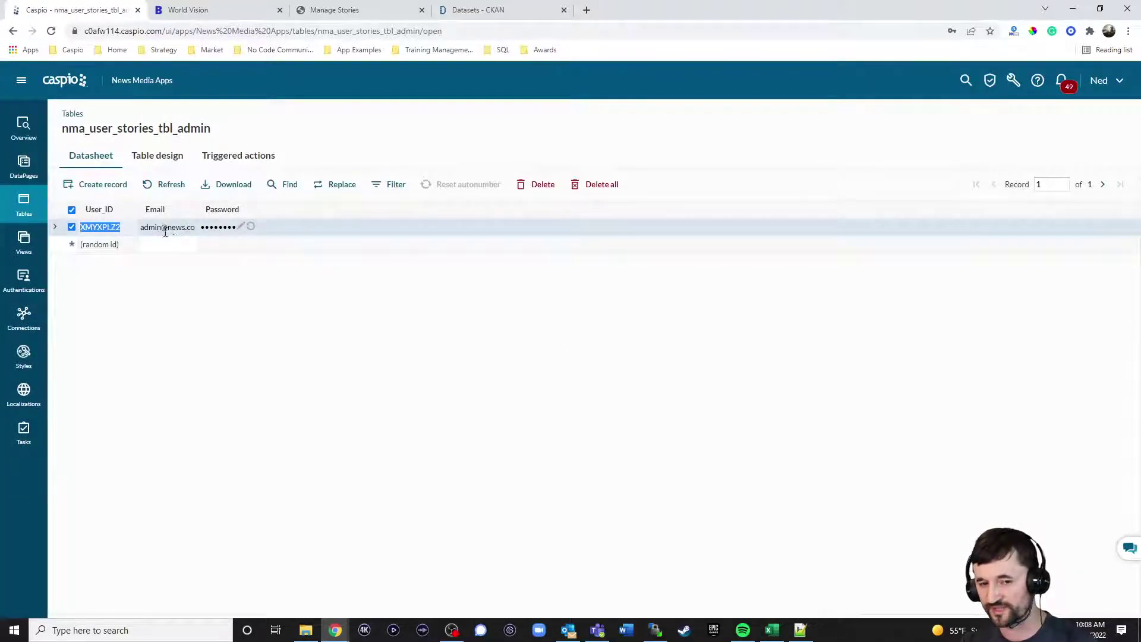
Review the design of the nma_user_stories_tbl_stories table and compare it with the story cards on the World Vision User Stories page
{"action": "left_click", "coordinate": [28, 211]}
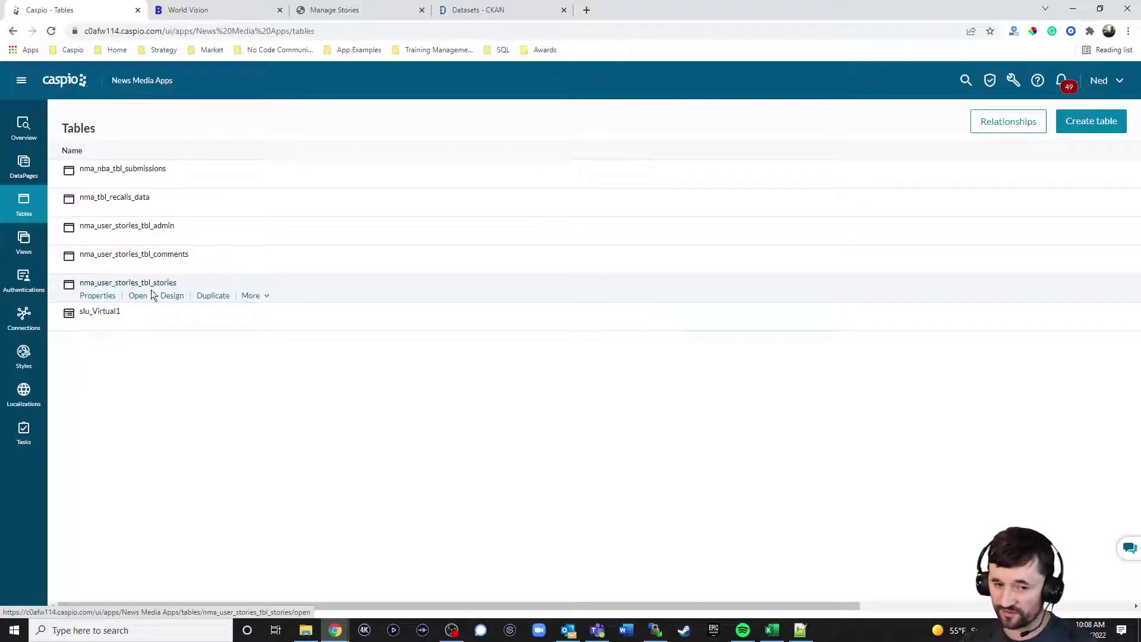
{"action": "left_click", "coordinate": [176, 297]}
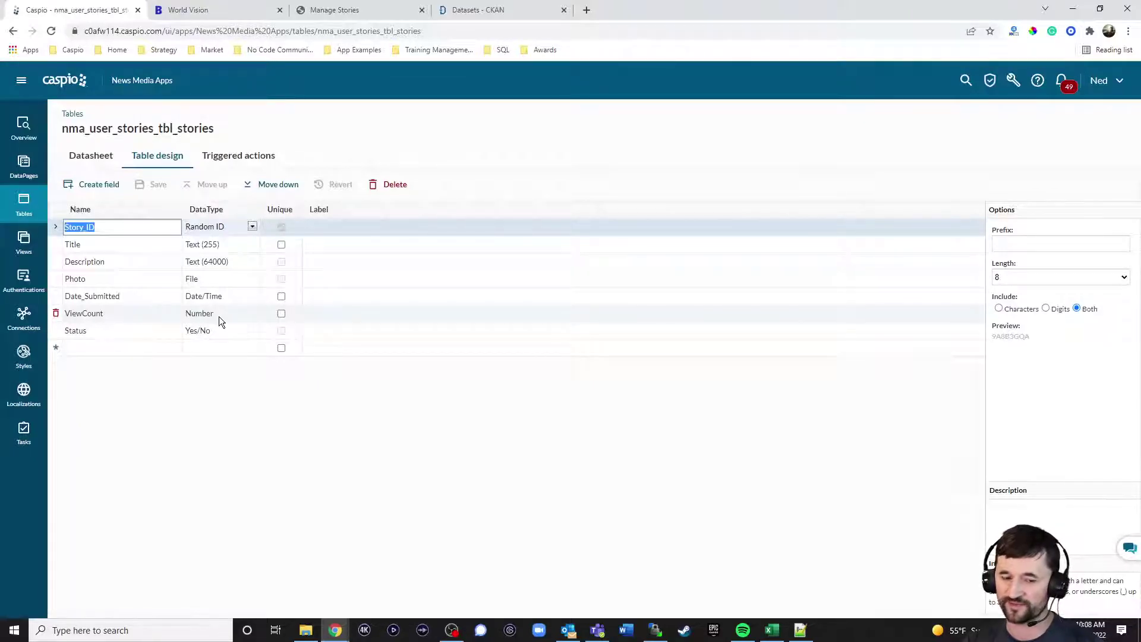
{"action": "left_click", "coordinate": [224, 11]}
{"action": "scroll", "coordinate": [381, 194], "scroll_direction": "down", "scroll_amount": 2}
{"action": "scroll", "coordinate": [391, 184], "scroll_direction": "down", "scroll_amount": 3}
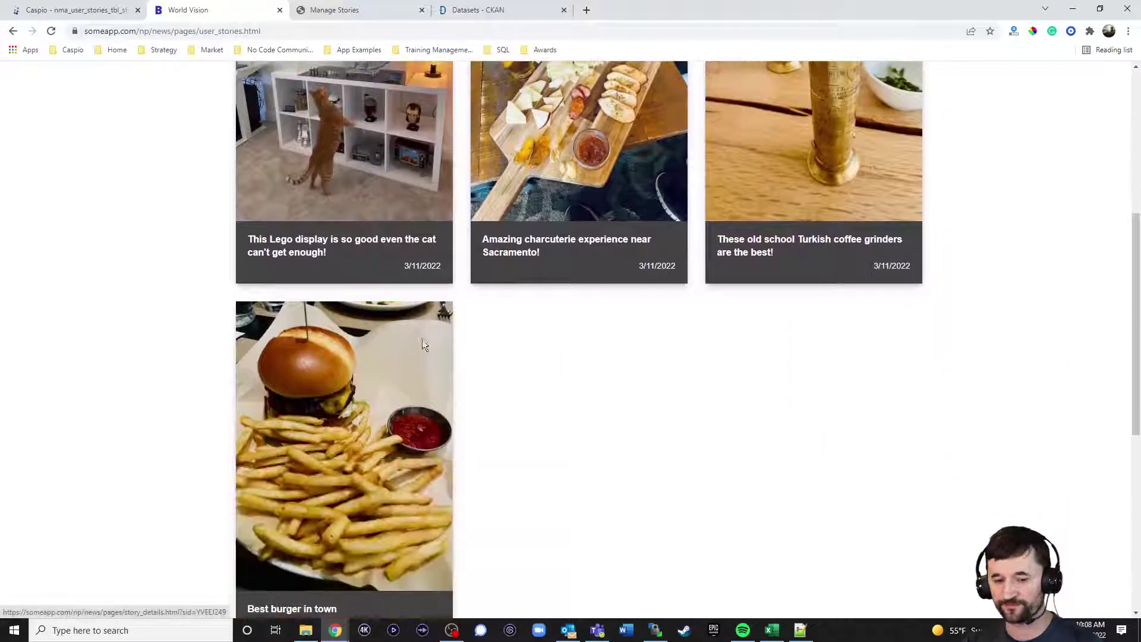
{"action": "scroll", "coordinate": [355, 355], "scroll_direction": "down", "scroll_amount": 1}
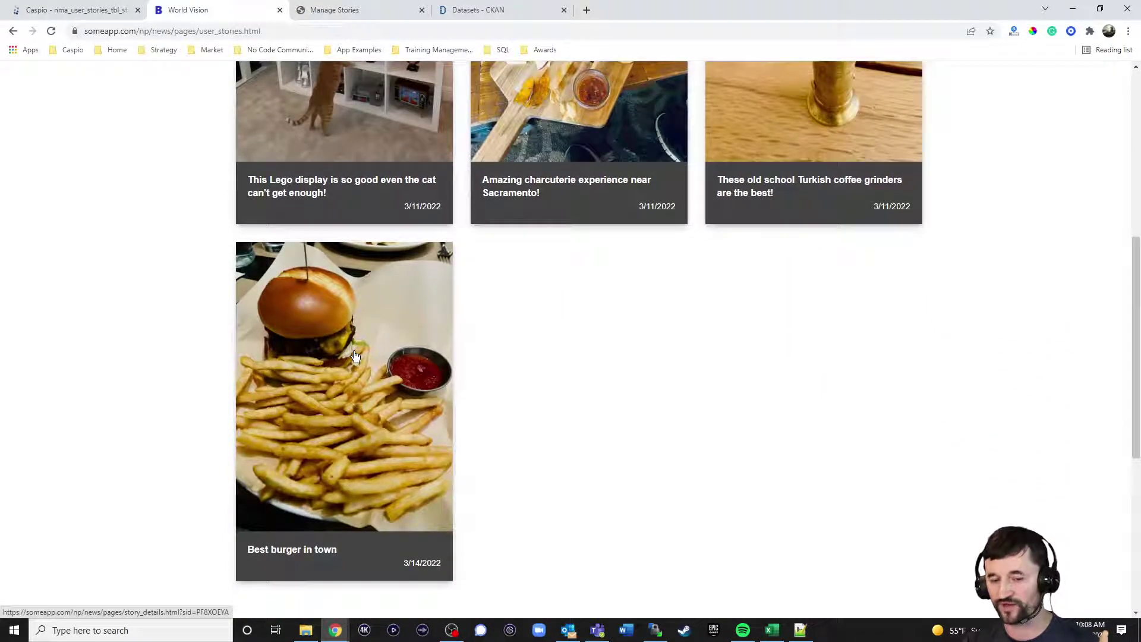
Check view counting by refreshing the Manage Stories list before and after opening the "Best burger in town" story on the site
{"action": "left_click", "coordinate": [372, 10]}
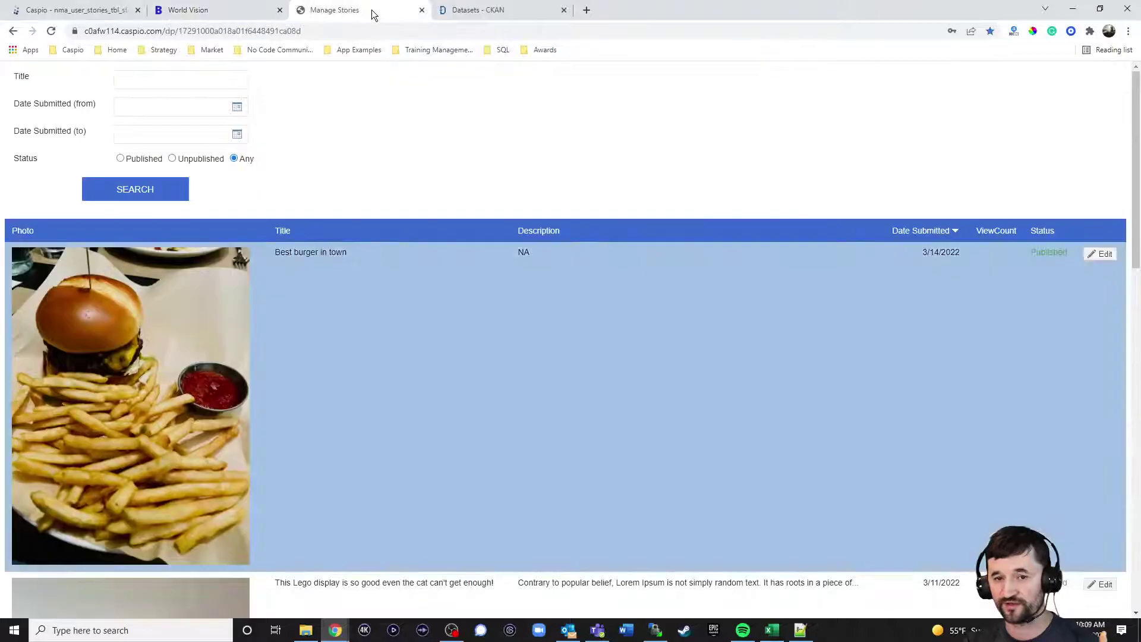
{"action": "left_click", "coordinate": [57, 33]}
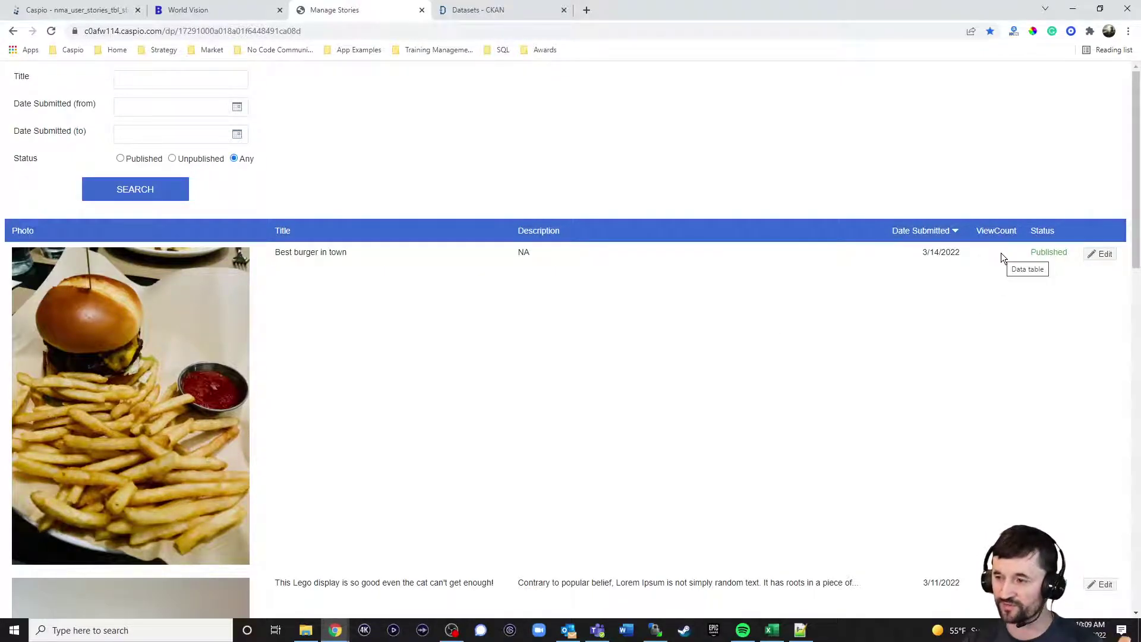
{"action": "left_click", "coordinate": [241, 10]}
{"action": "left_click", "coordinate": [315, 355]}
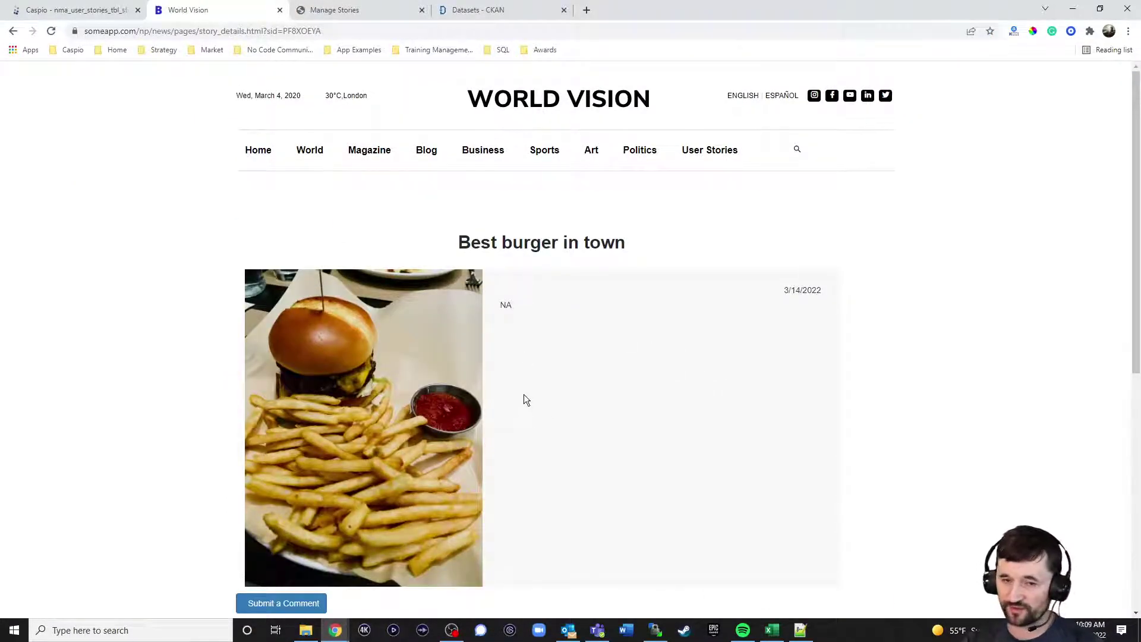
{"action": "left_click", "coordinate": [333, 10]}
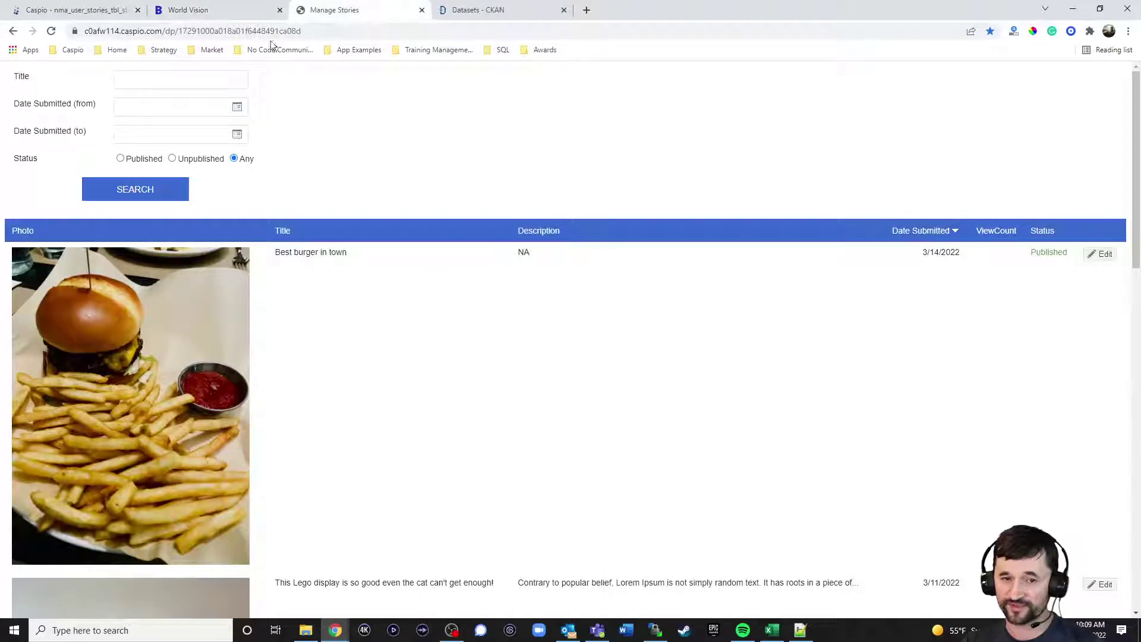
{"action": "left_click", "coordinate": [51, 31]}
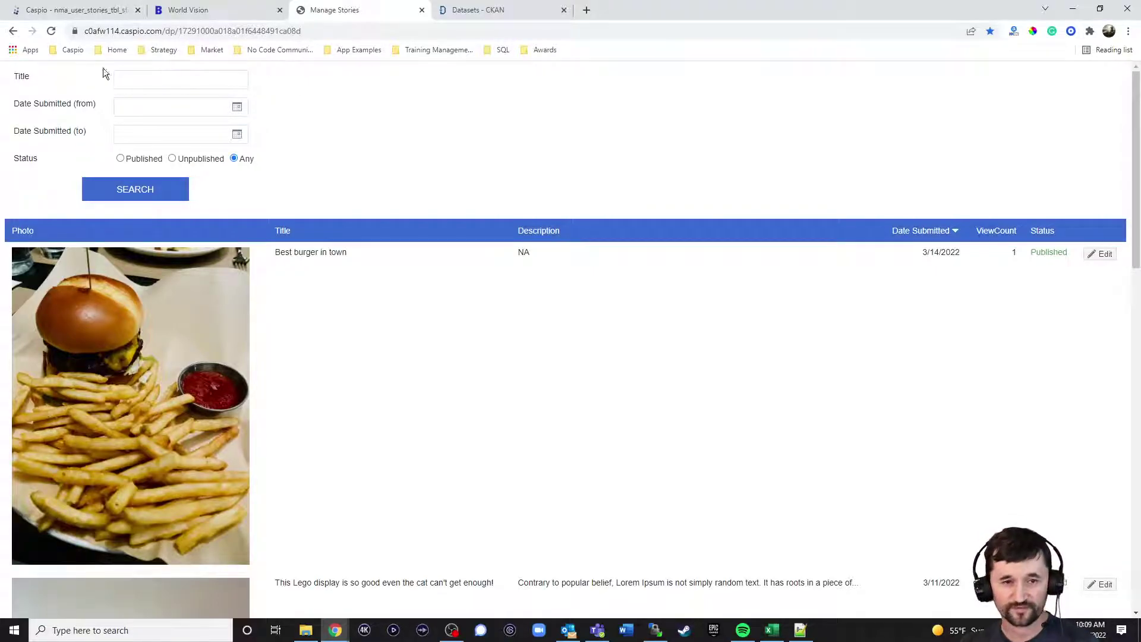
Return to Caspio and open the design of the nma_user_stories_tbl_comments table to review its fields
{"action": "left_click", "coordinate": [98, 14]}
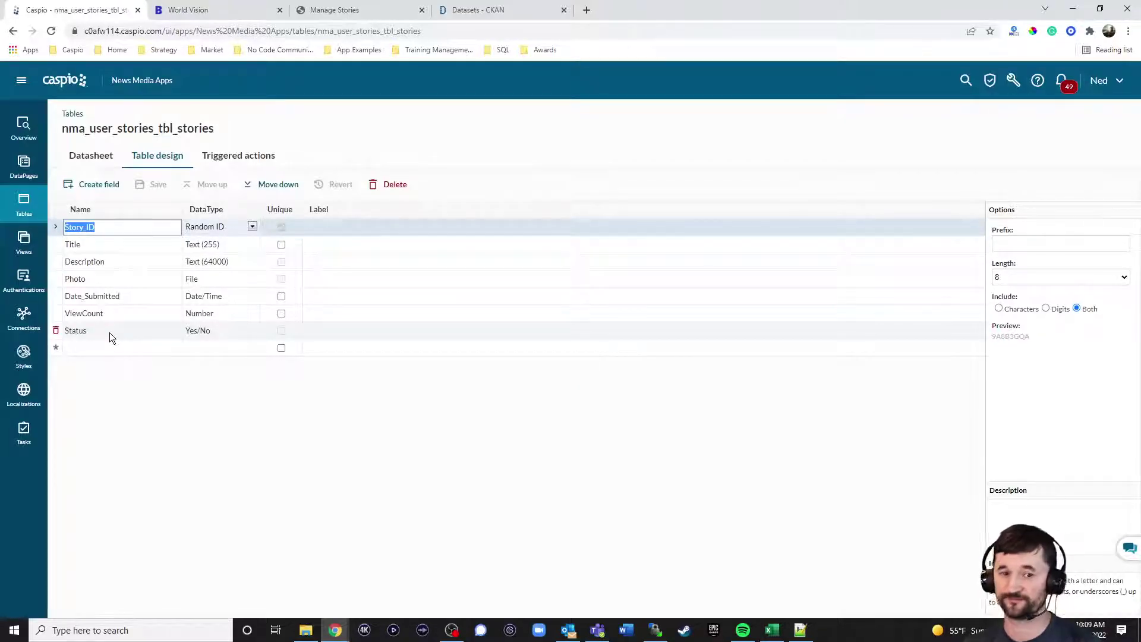
{"action": "left_click", "coordinate": [24, 203]}
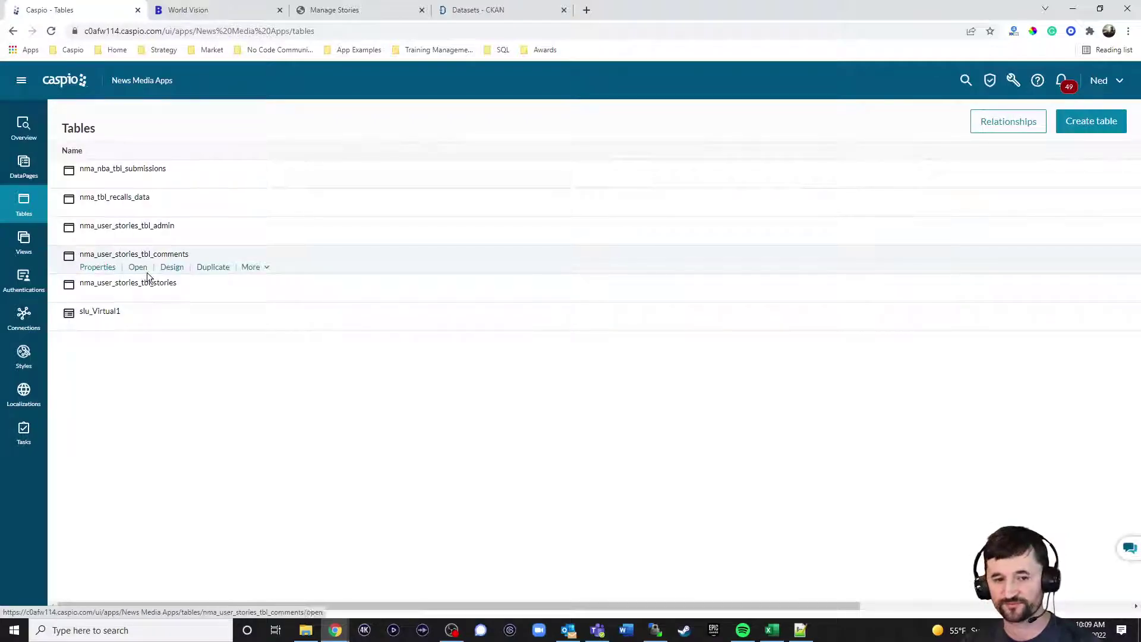
{"action": "left_click", "coordinate": [173, 268]}
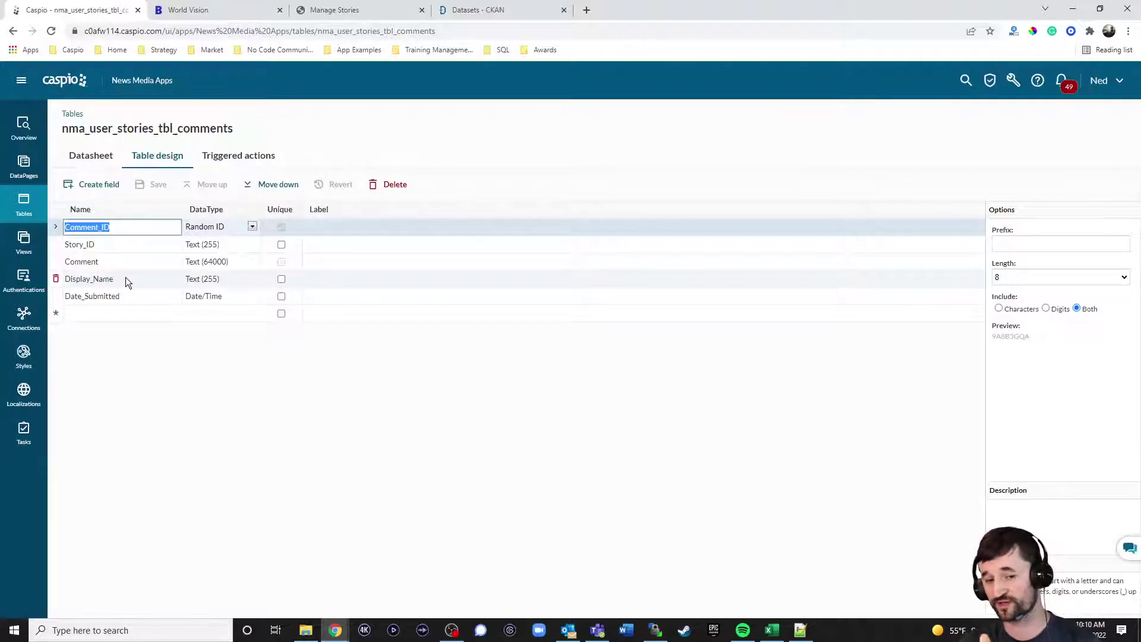
Switch to the "Best burger in town" story on the World Vision site and open its comment submission form
{"action": "left_click", "coordinate": [196, 9]}
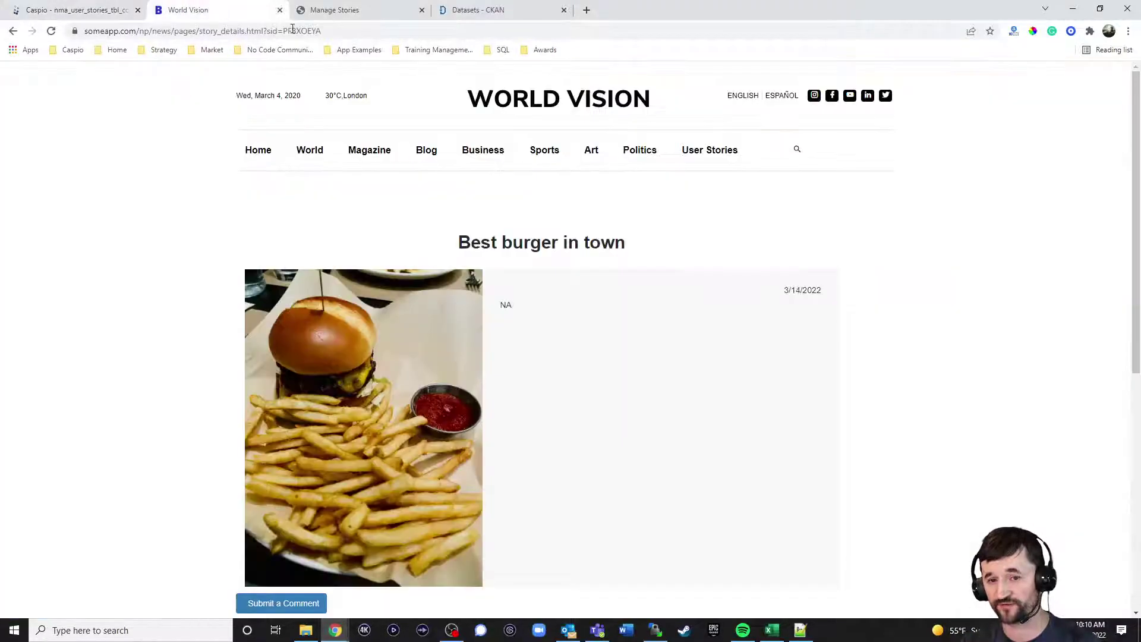
{"action": "scroll", "coordinate": [569, 321], "scroll_direction": "down", "scroll_amount": 5}
{"action": "scroll", "coordinate": [572, 325], "scroll_direction": "down", "scroll_amount": 1}
{"action": "left_click", "coordinate": [325, 314]}
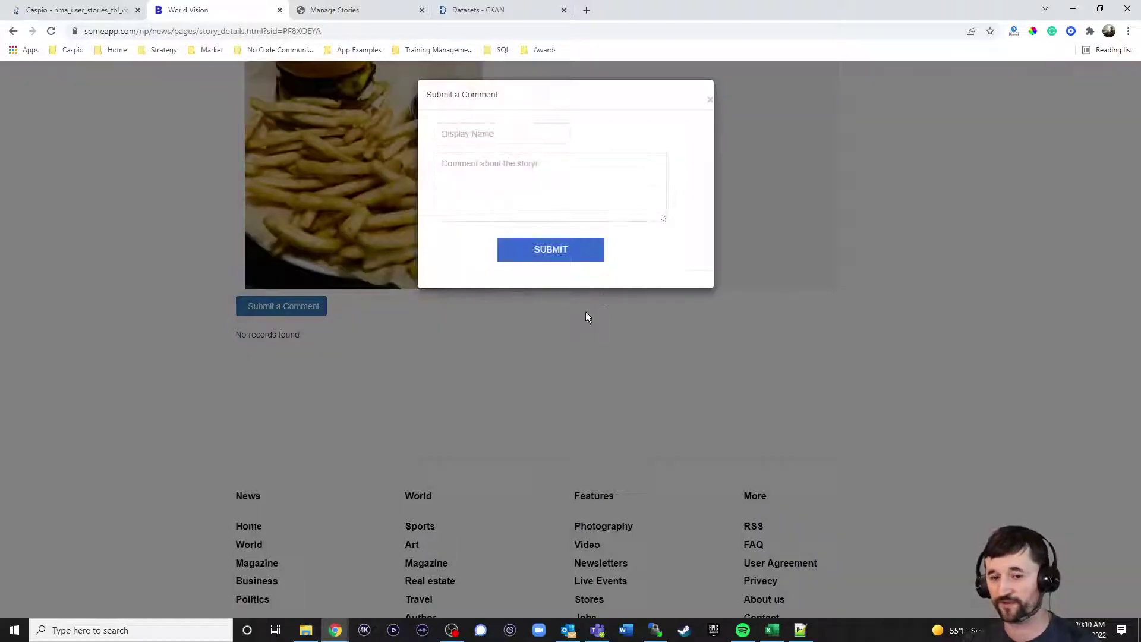
Submit a comment on the burger story with display name "username" and text "Here is my first comment", and view the posted comment
{"action": "left_click", "coordinate": [458, 128]}
{"action": "type", "text": "username"}
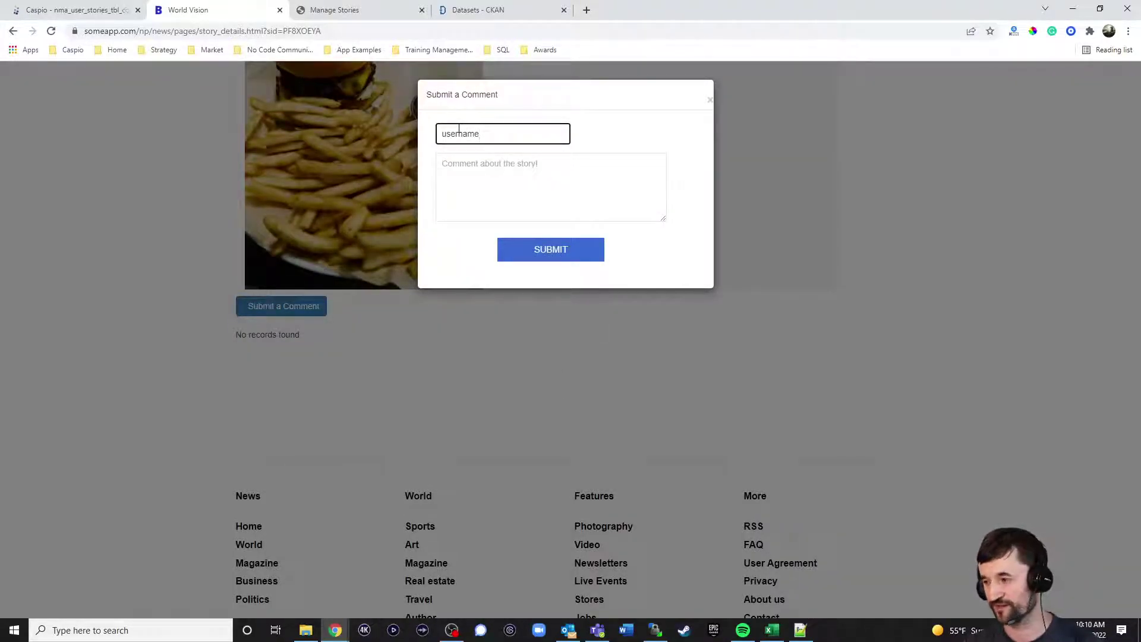
{"action": "left_click", "coordinate": [484, 173]}
{"action": "type", "text": "Here is my first comment"}
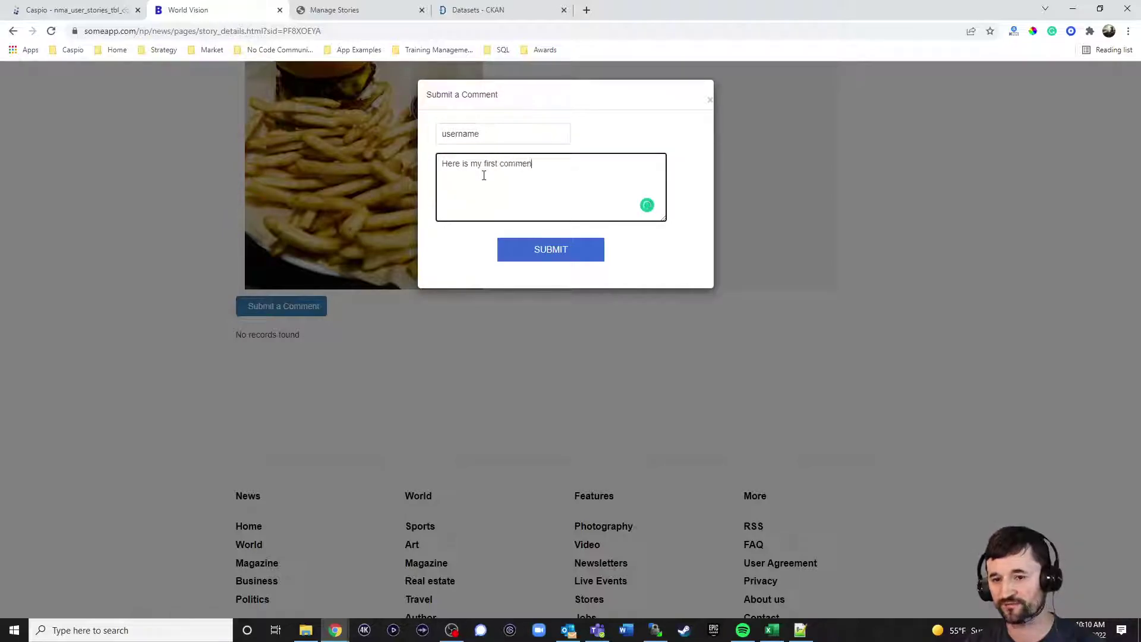
{"action": "left_click", "coordinate": [564, 253]}
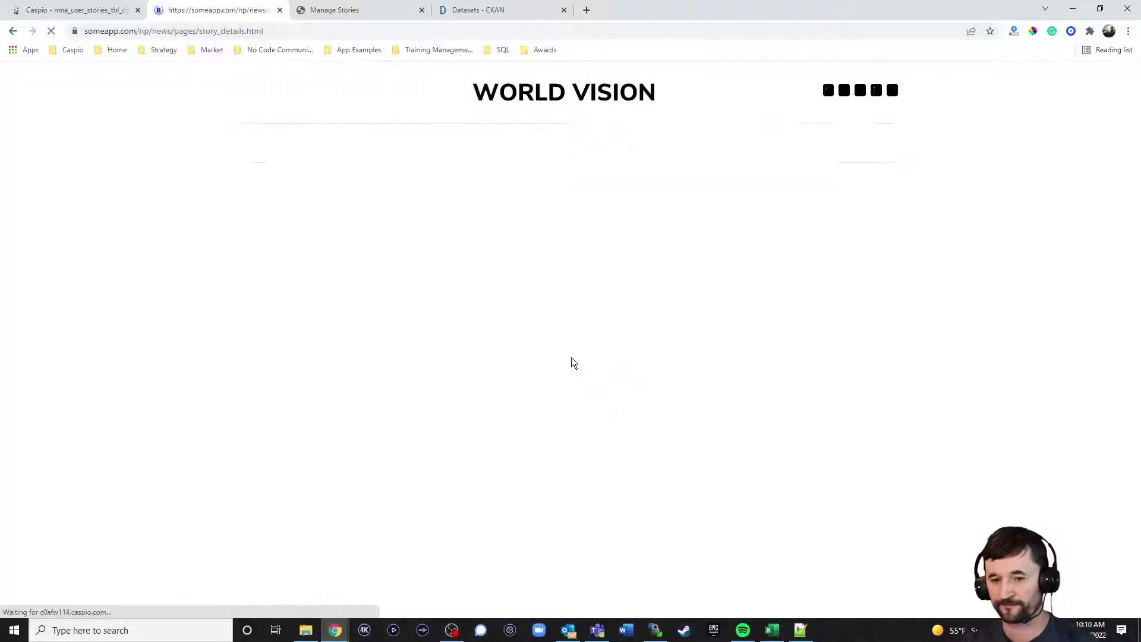
{"action": "scroll", "coordinate": [761, 357], "scroll_direction": "down", "scroll_amount": 5}
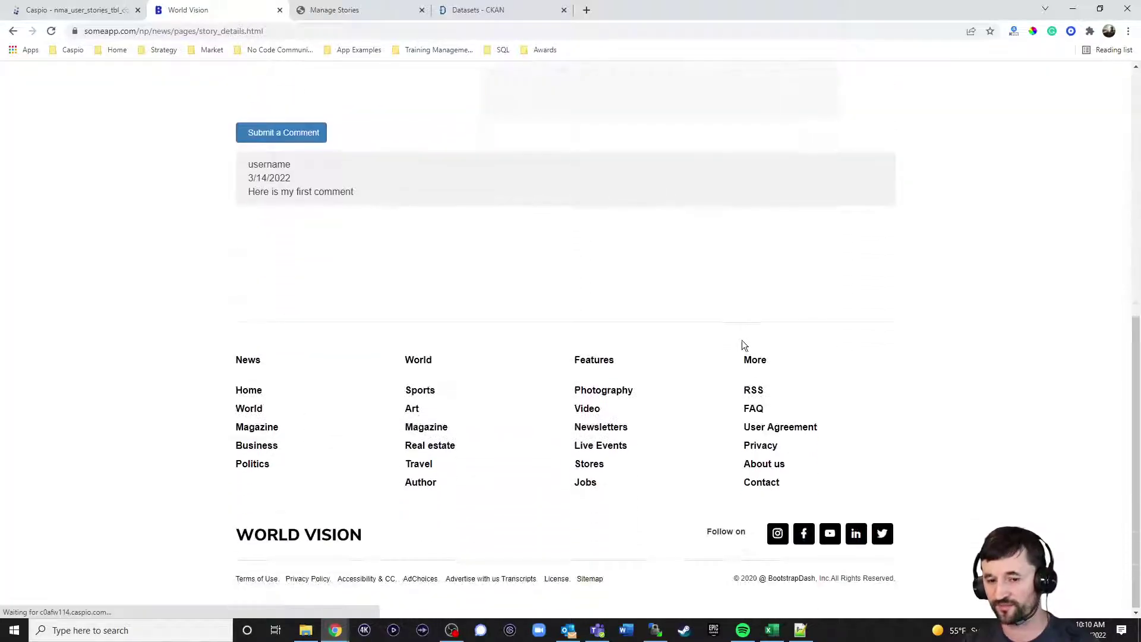
Reopen the story's blank comment form to review its fields, and close it
{"action": "left_click", "coordinate": [311, 372]}
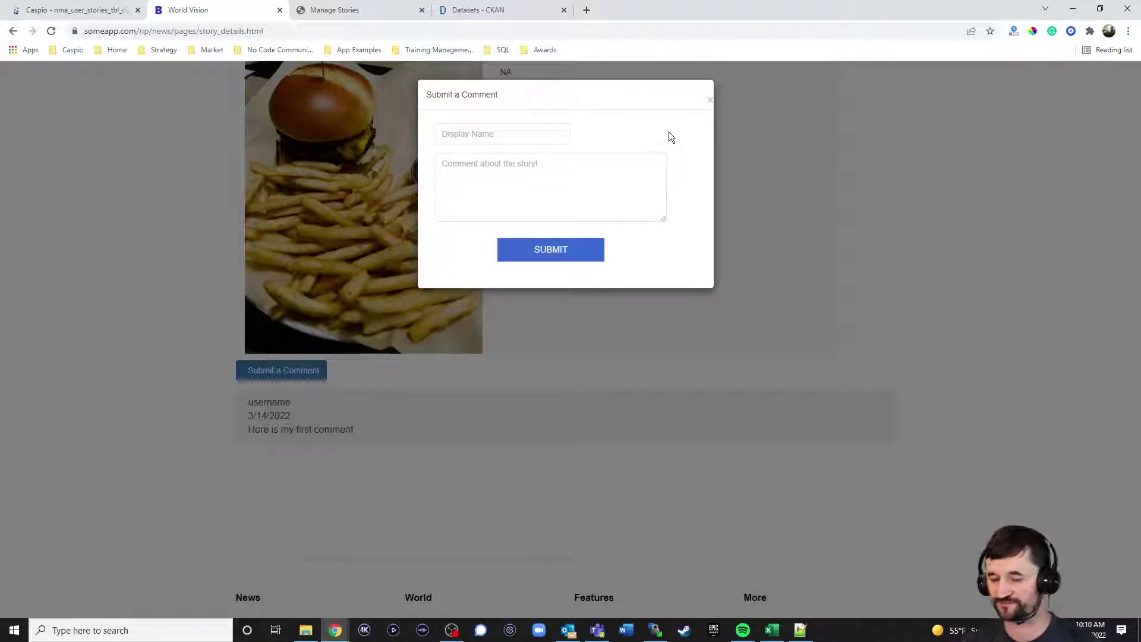
{"action": "left_click", "coordinate": [710, 102]}
{"action": "scroll", "coordinate": [871, 306], "scroll_direction": "up", "scroll_amount": 4}
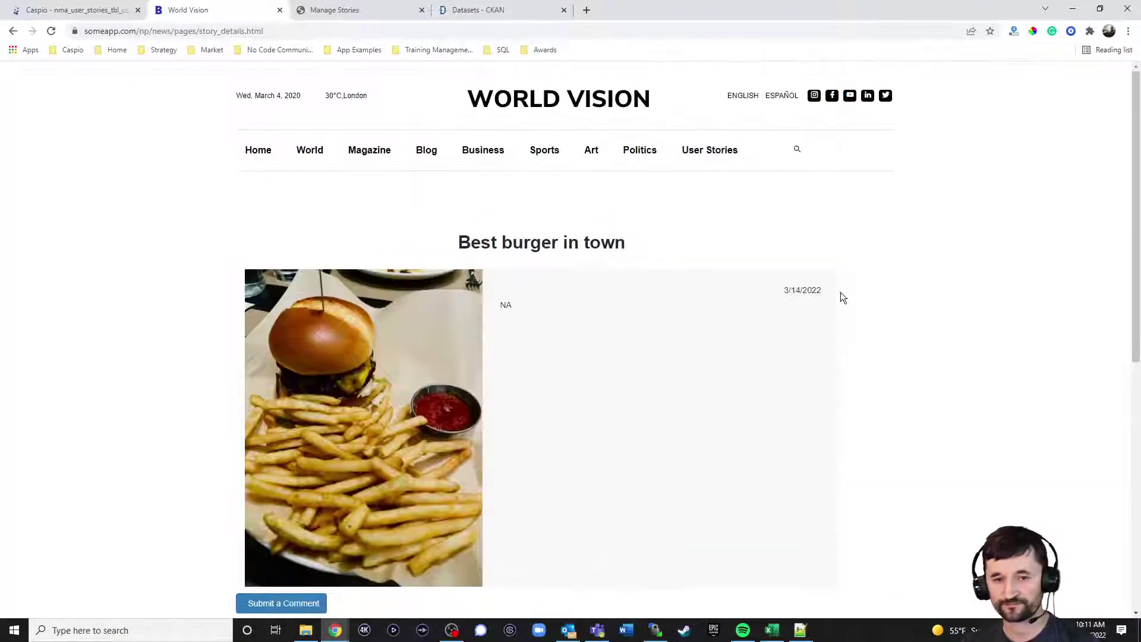
Return to Caspio and expand the User Stories - Public folder among the app's DataPages
{"action": "left_click", "coordinate": [95, 18]}
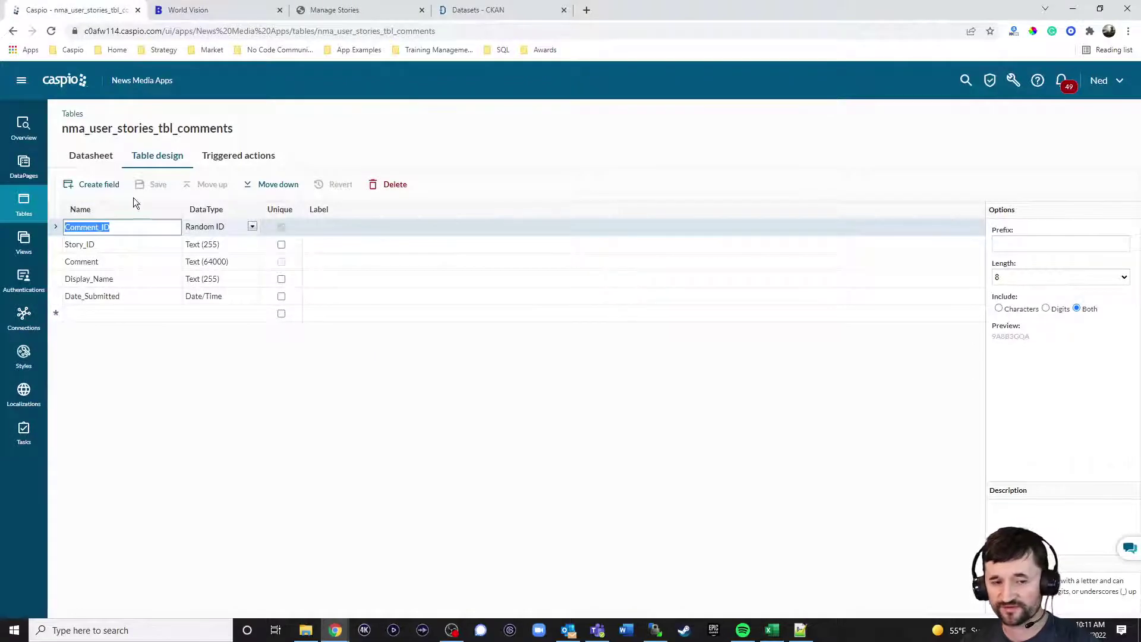
{"action": "left_click", "coordinate": [27, 206]}
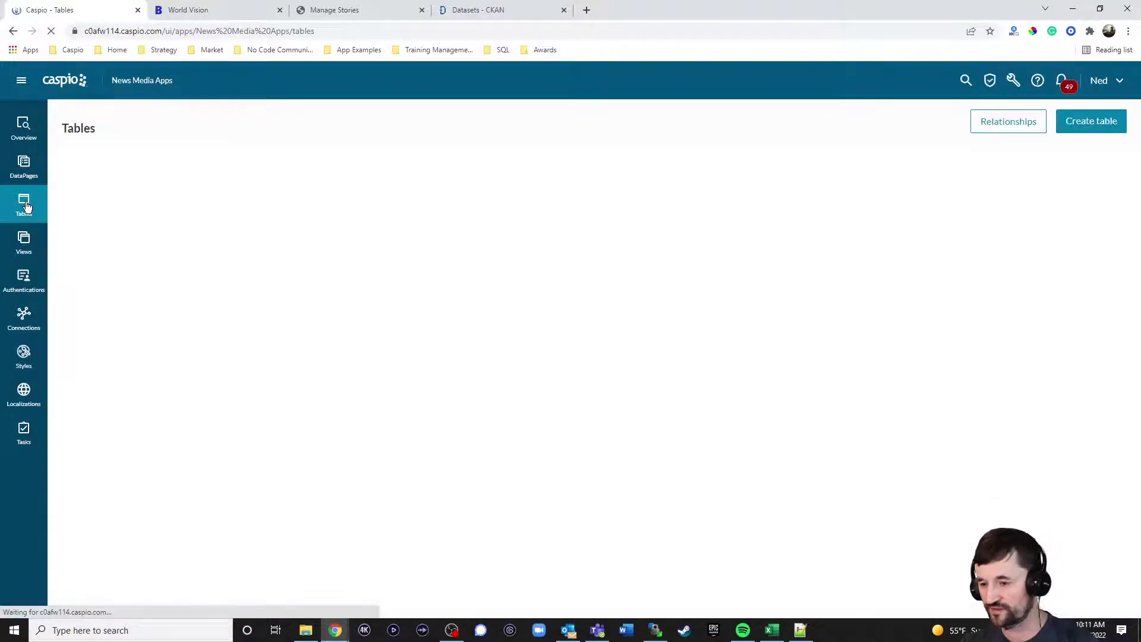
{"action": "left_click", "coordinate": [27, 170]}
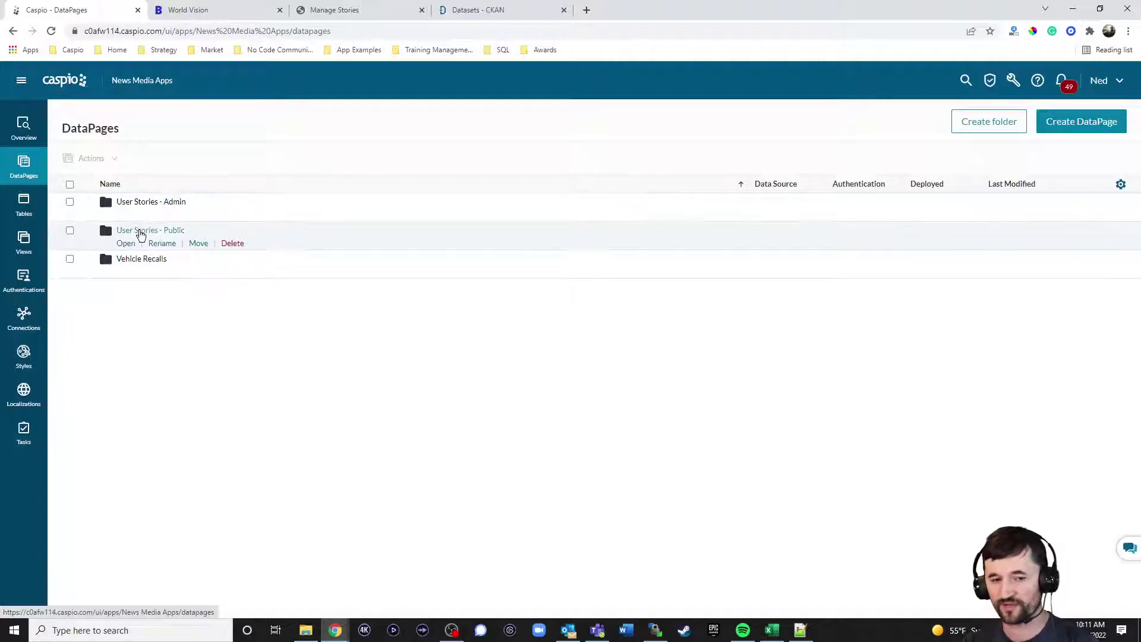
{"action": "left_click", "coordinate": [125, 244]}
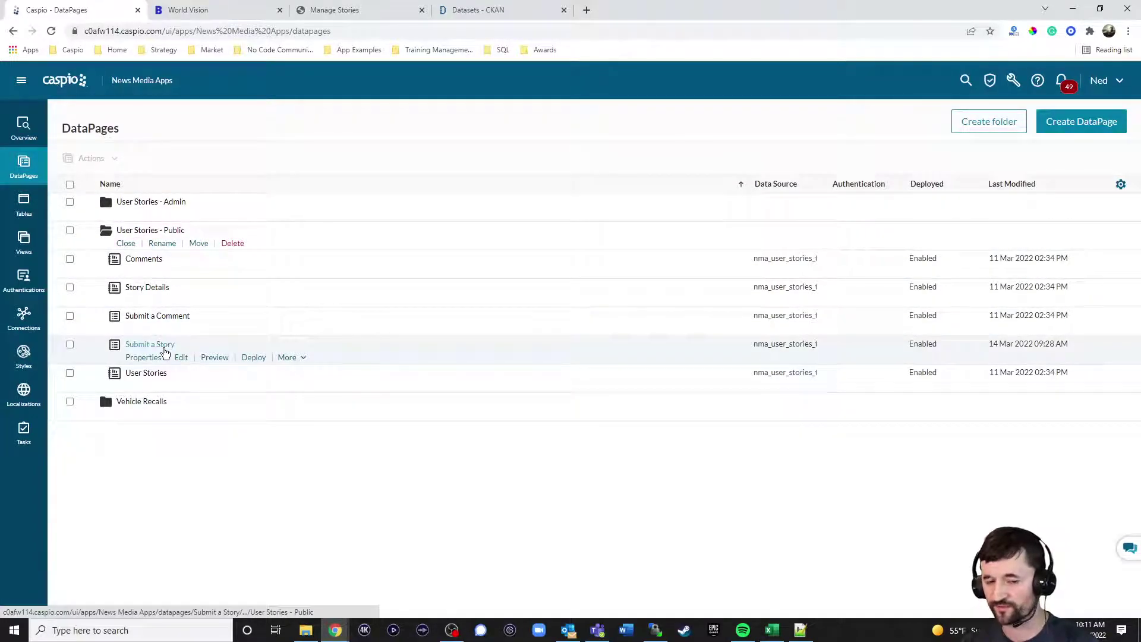
Switch to the World Vision site and open the story submission form on the User Stories page
{"action": "left_click", "coordinate": [205, 10]}
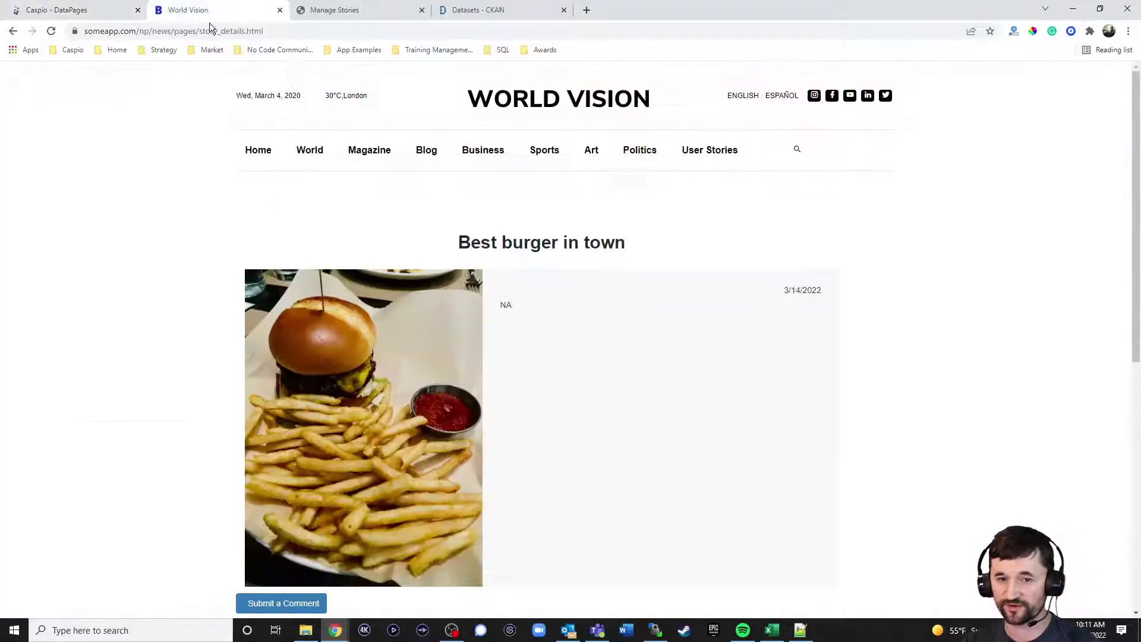
{"action": "left_click", "coordinate": [687, 155]}
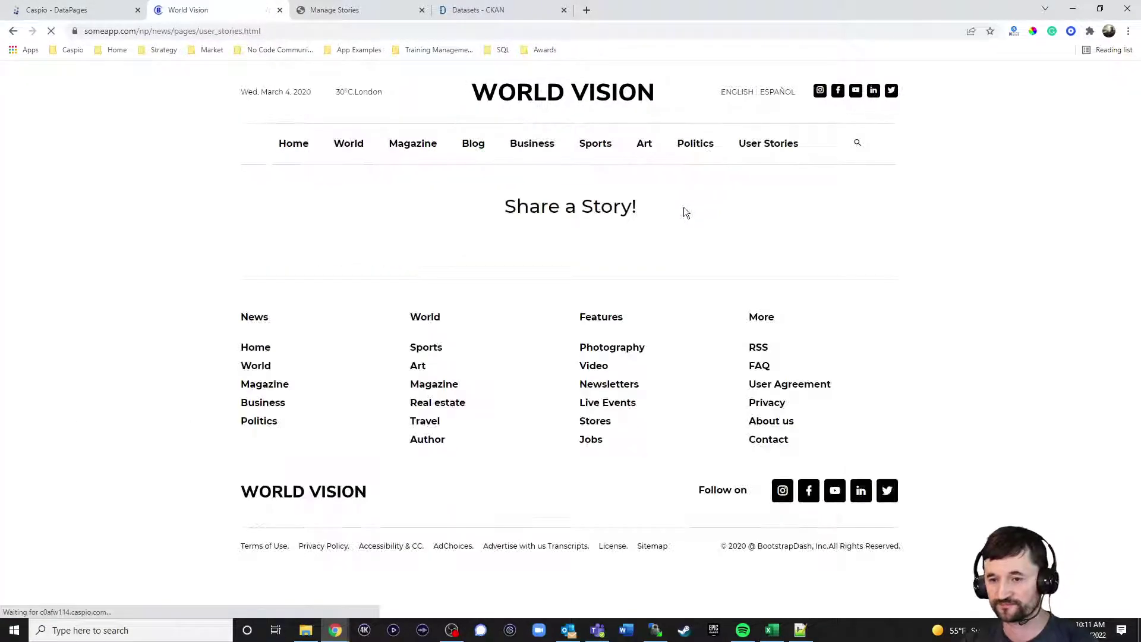
{"action": "left_click", "coordinate": [296, 270]}
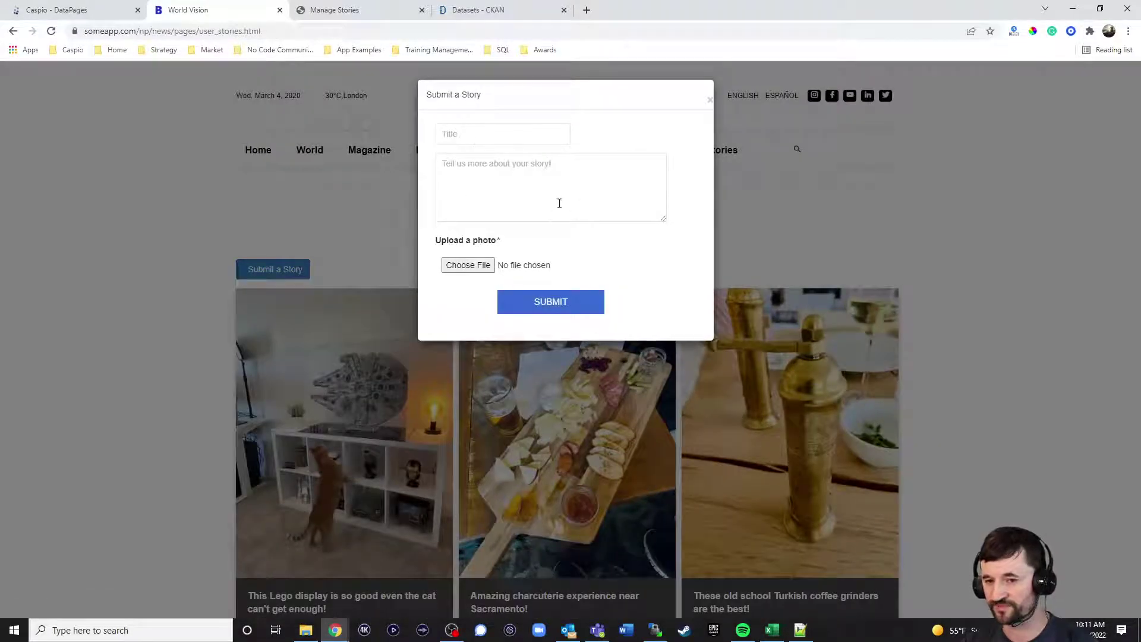
Return to Caspio, open the Submit a Story DataPage for editing, and review its type, data source and selected fields
{"action": "left_click", "coordinate": [113, 14]}
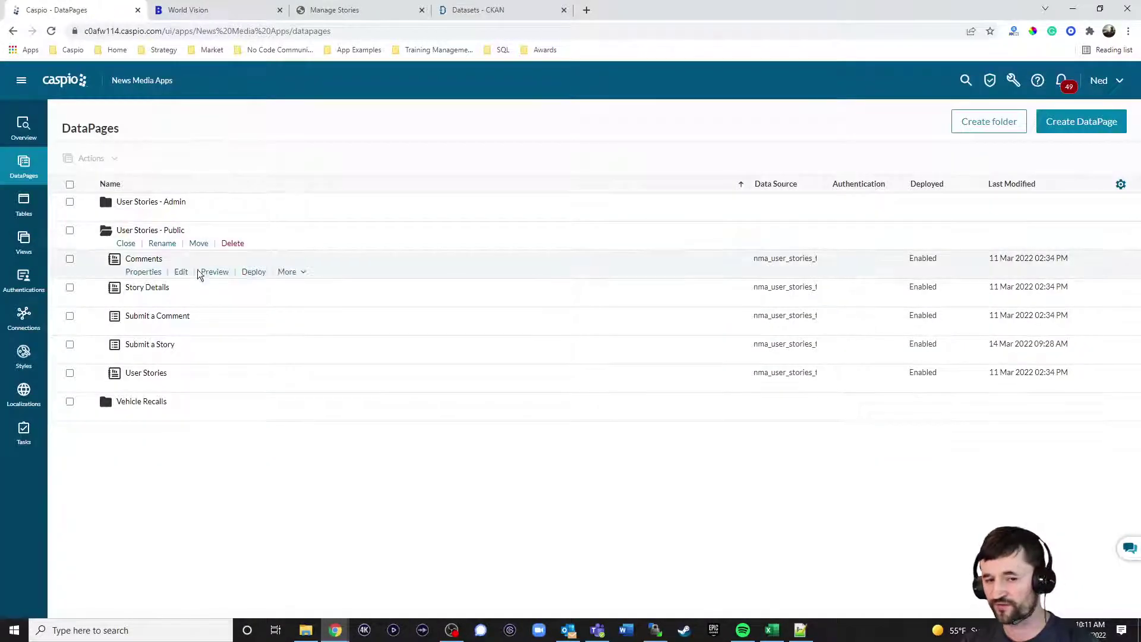
{"action": "left_click", "coordinate": [180, 357]}
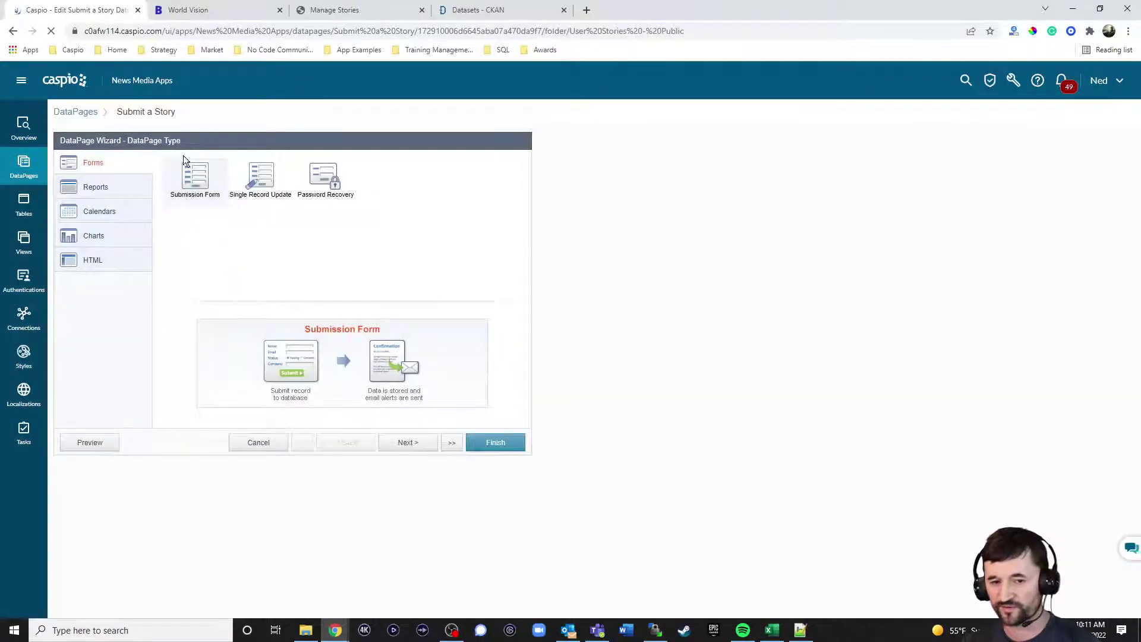
{"action": "left_click", "coordinate": [409, 443]}
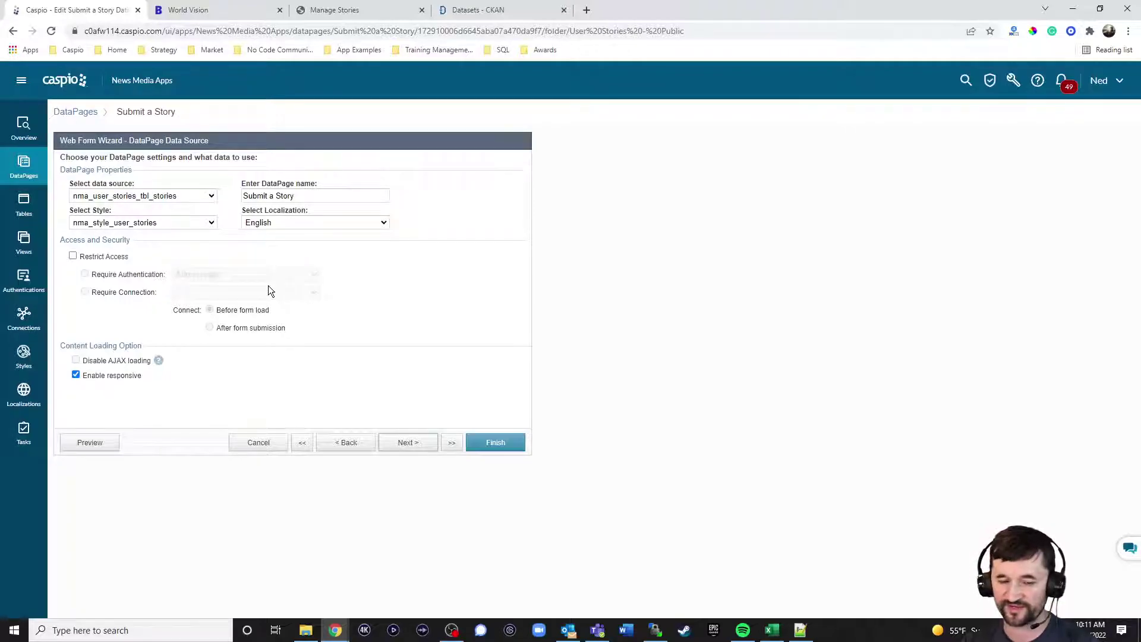
{"action": "left_click", "coordinate": [407, 442]}
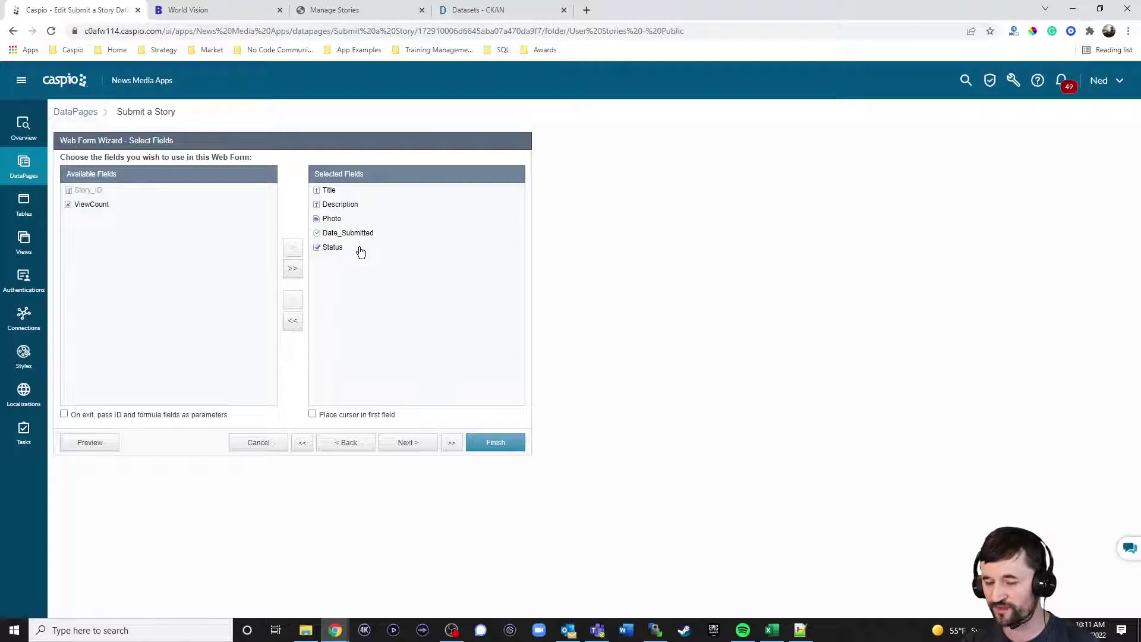
Review the form element settings of the Title, Description, Photo, Date_Submitted and Status fields in the Submit a Story form
{"action": "left_click", "coordinate": [408, 443]}
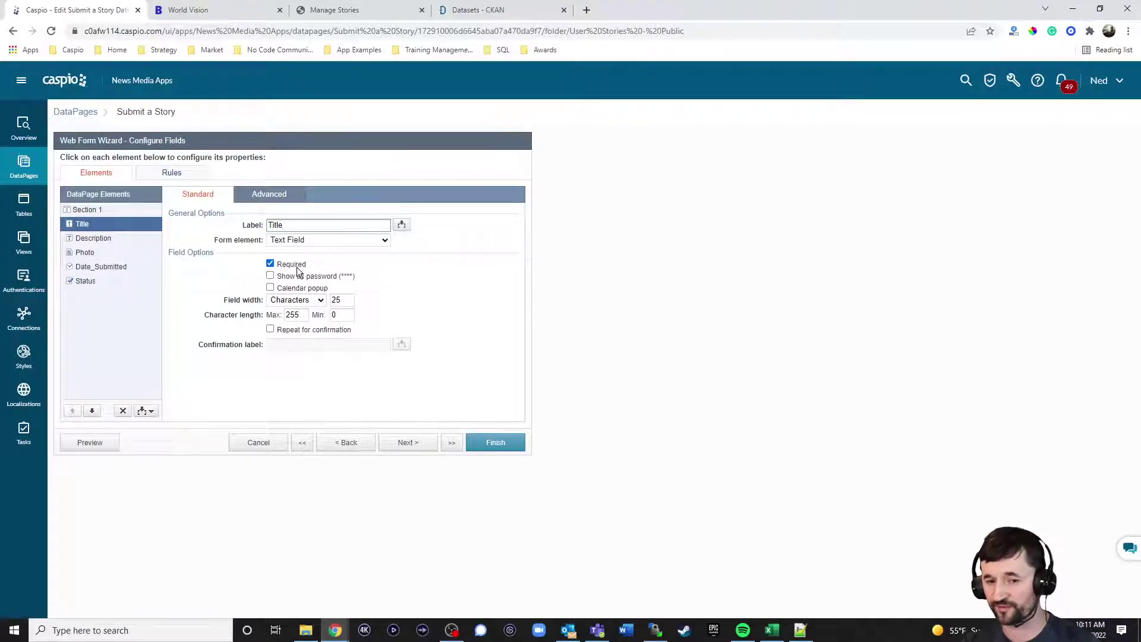
{"action": "left_click", "coordinate": [135, 244]}
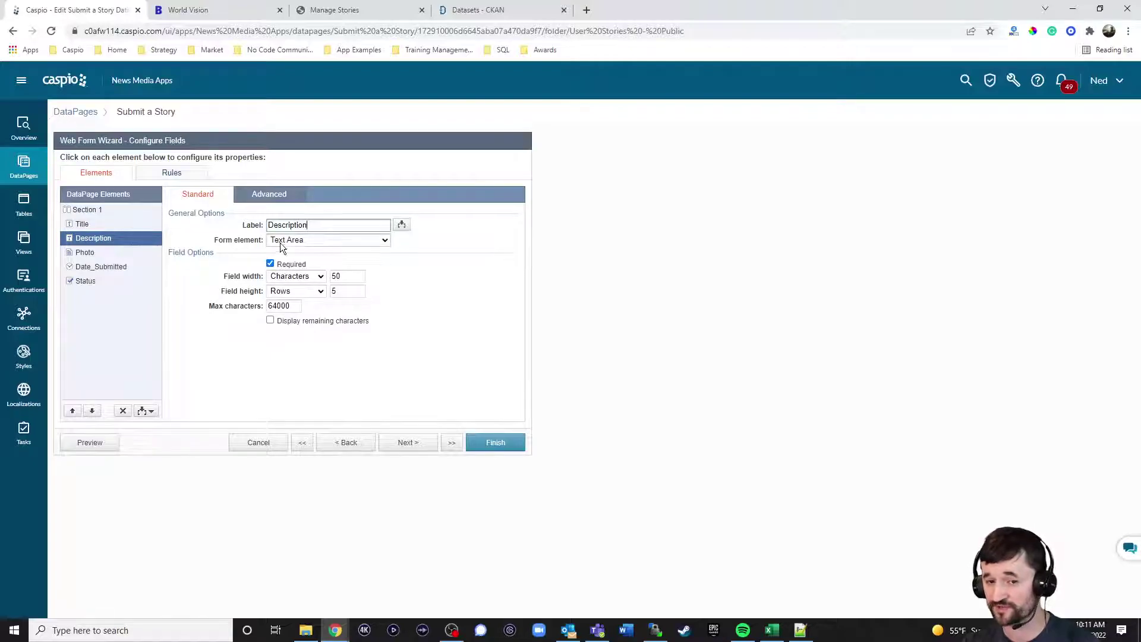
{"action": "left_click", "coordinate": [300, 238]}
{"action": "left_click", "coordinate": [301, 238]}
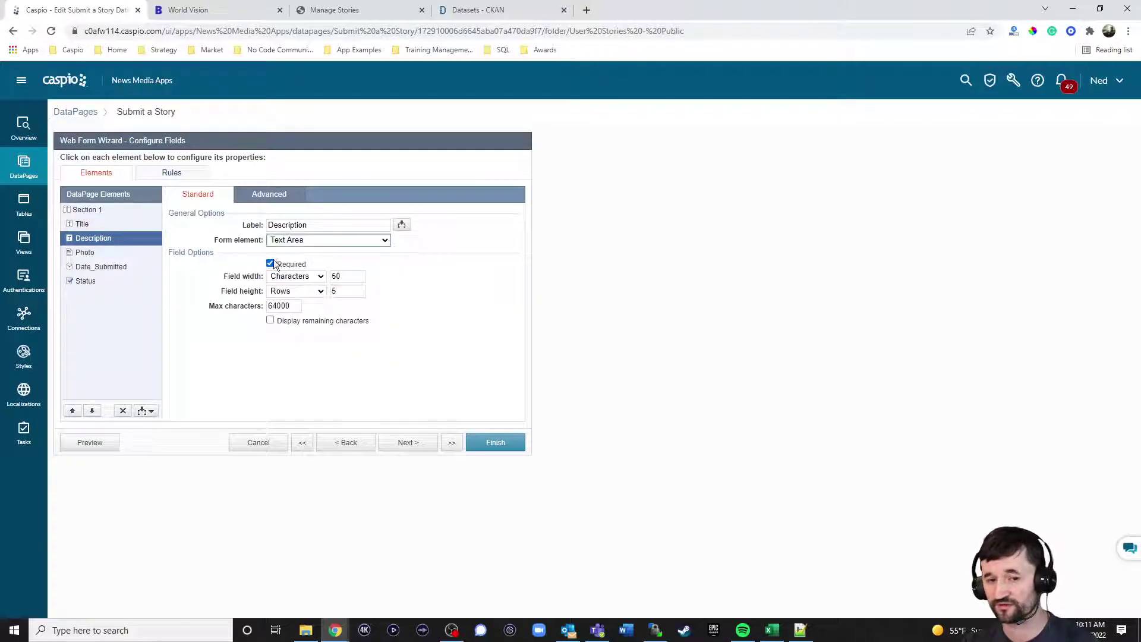
{"action": "left_click", "coordinate": [119, 253]}
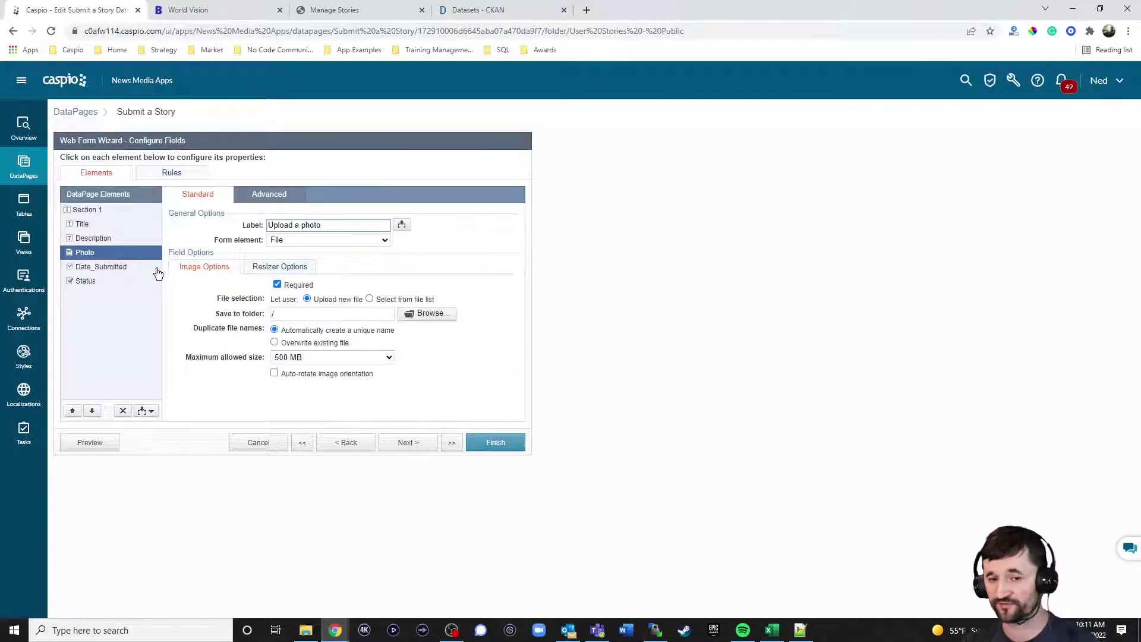
{"action": "left_click", "coordinate": [121, 267]}
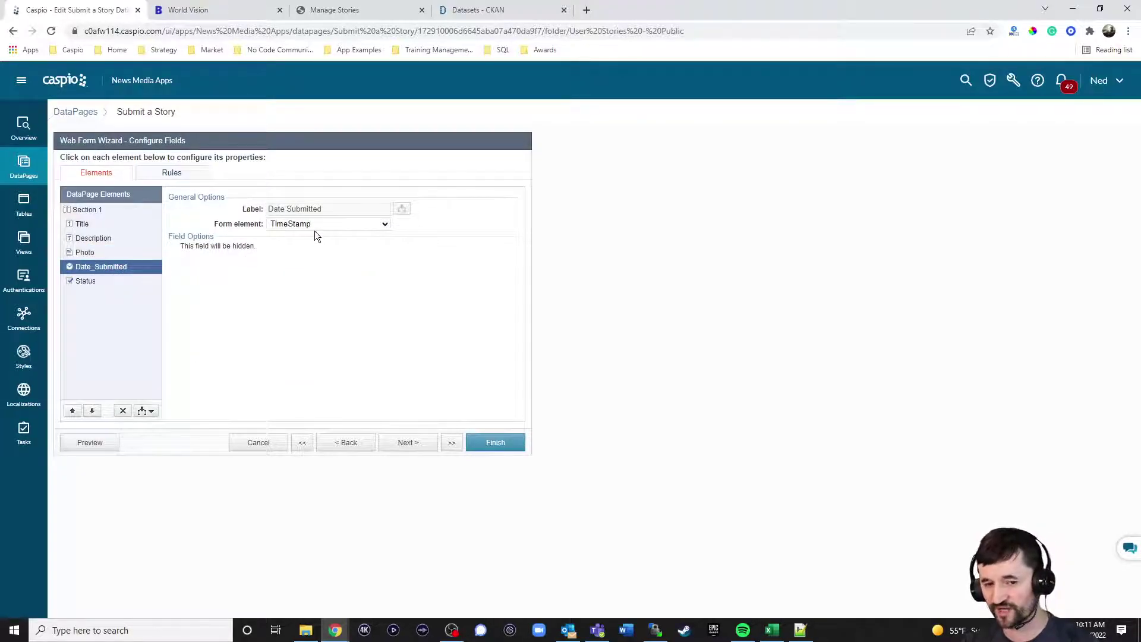
{"action": "left_click", "coordinate": [107, 281]}
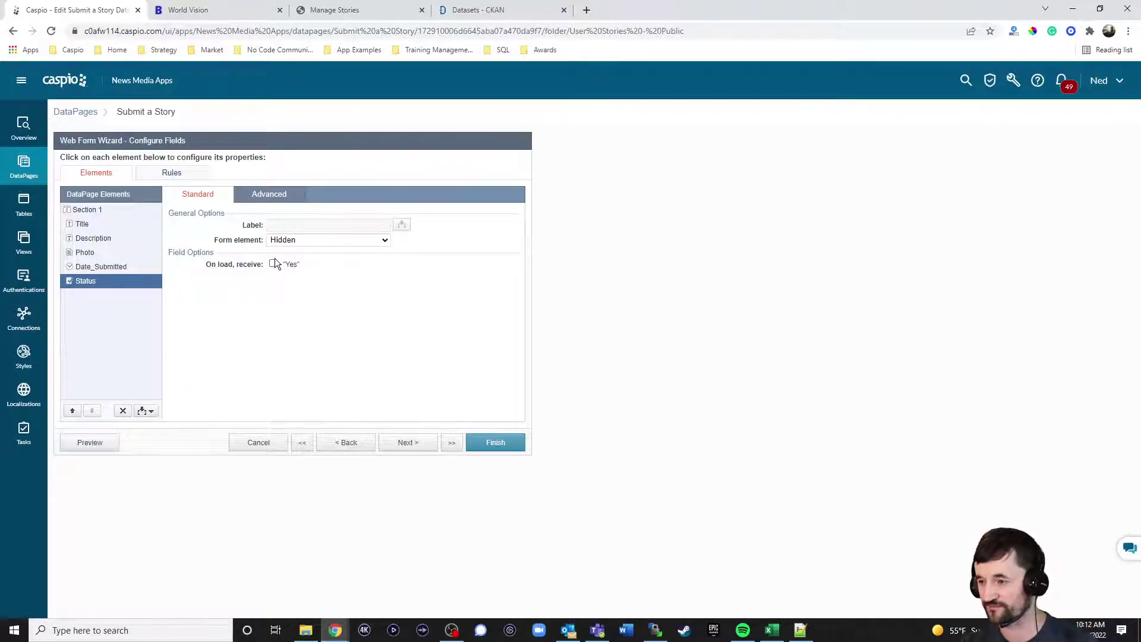
Review the message displayed after story submission, and leave the Submit a Story wizard without saving
{"action": "left_click", "coordinate": [409, 442]}
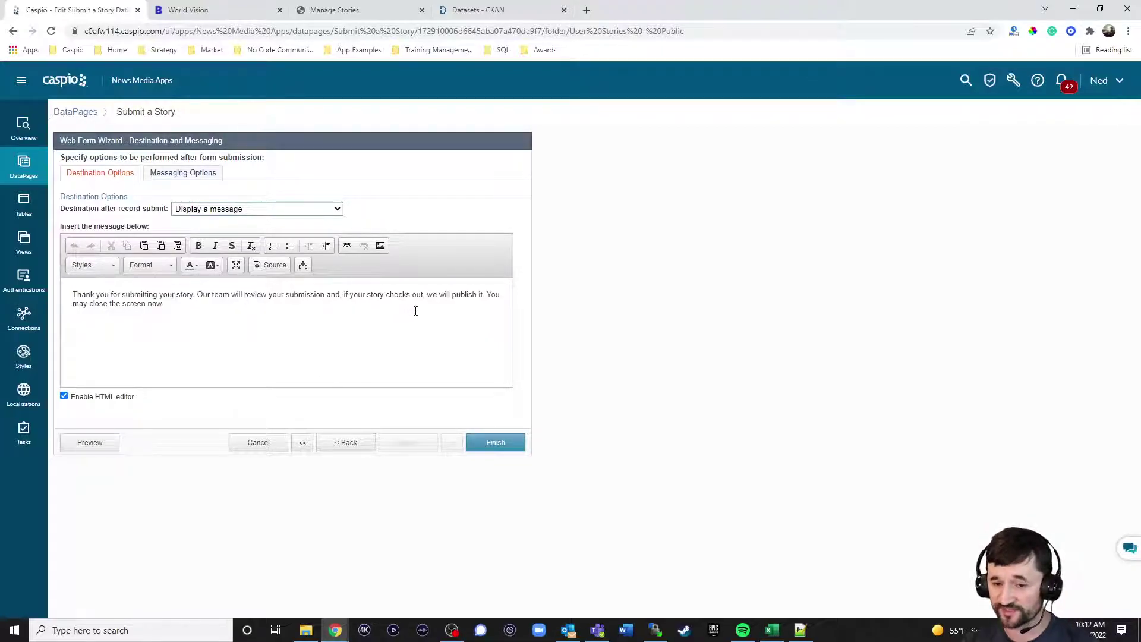
{"action": "left_click", "coordinate": [255, 442]}
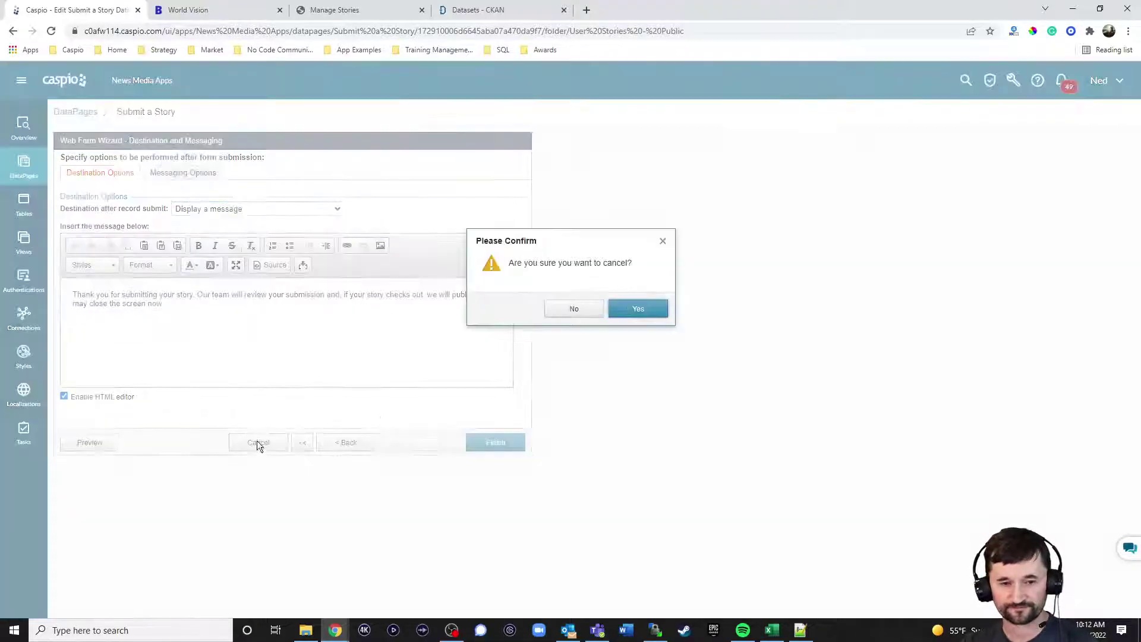
{"action": "left_click", "coordinate": [612, 316]}
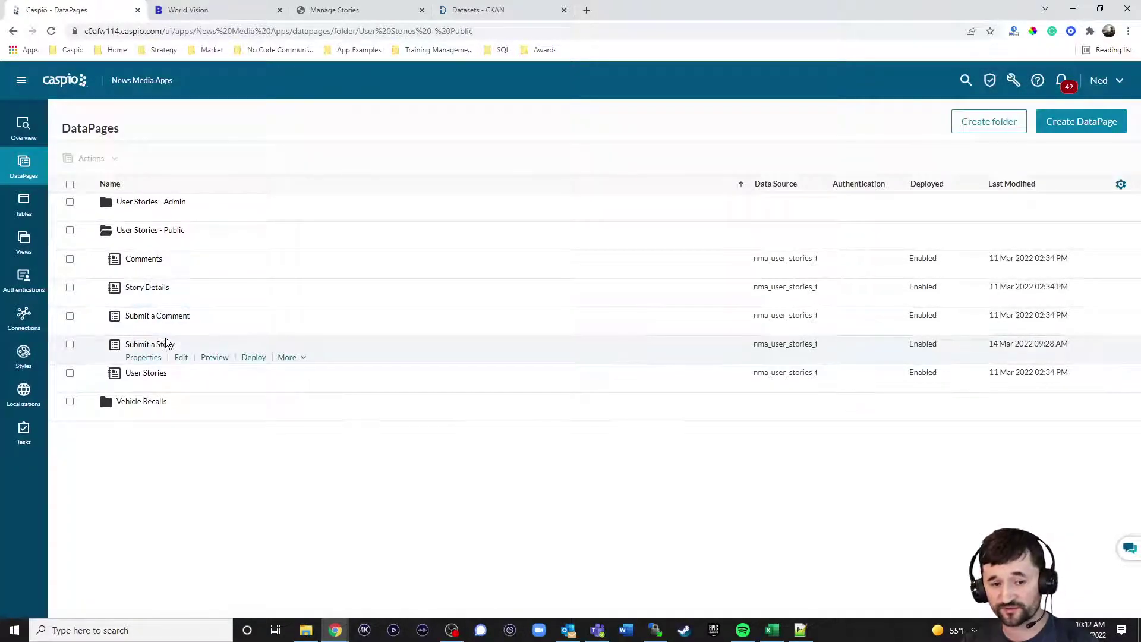
Open the User Stories DataPage for editing and compare its Gallery report type with the story cards on the World Vision site
{"action": "left_click", "coordinate": [180, 386]}
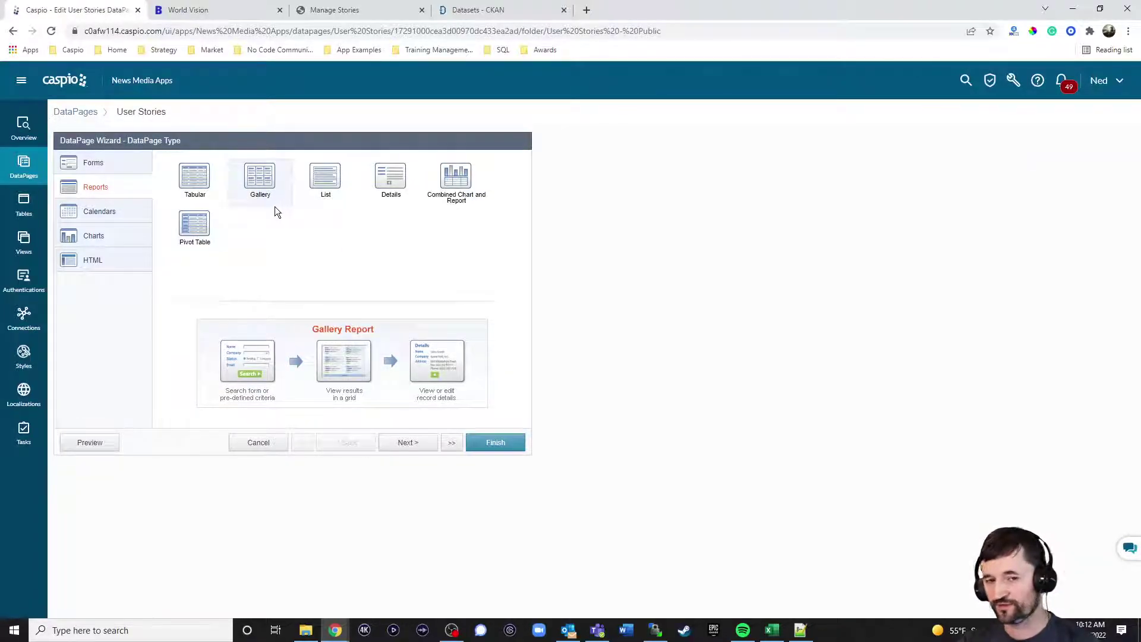
{"action": "left_click", "coordinate": [231, 11]}
{"action": "left_click", "coordinate": [705, 101]}
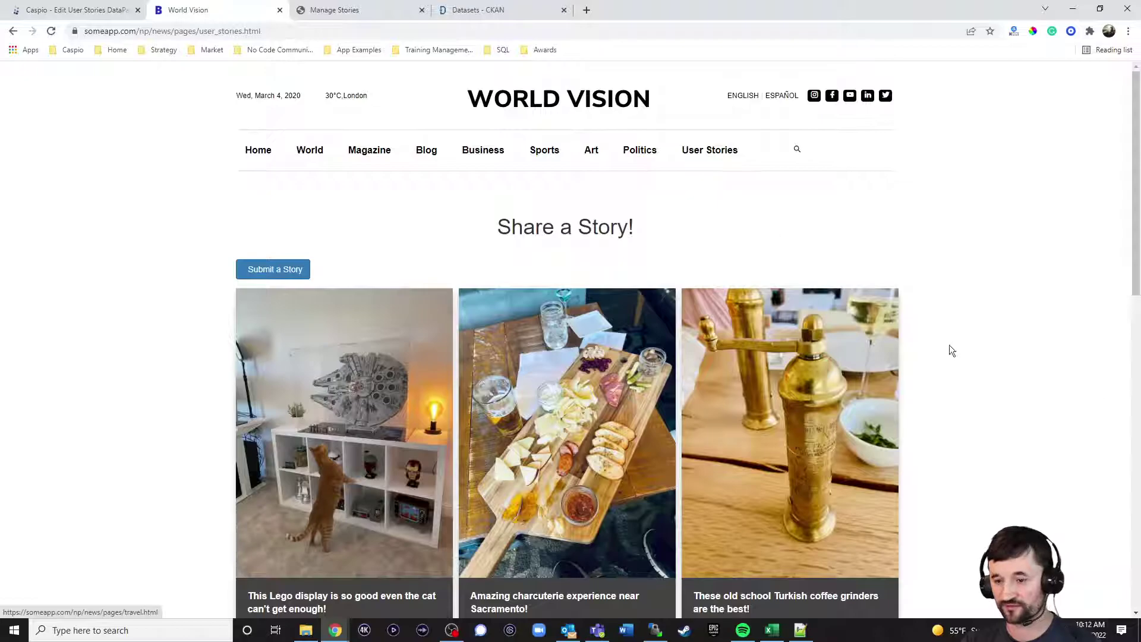
{"action": "scroll", "coordinate": [951, 345], "scroll_direction": "down", "scroll_amount": 5}
{"action": "scroll", "coordinate": [933, 397], "scroll_direction": "up", "scroll_amount": 2}
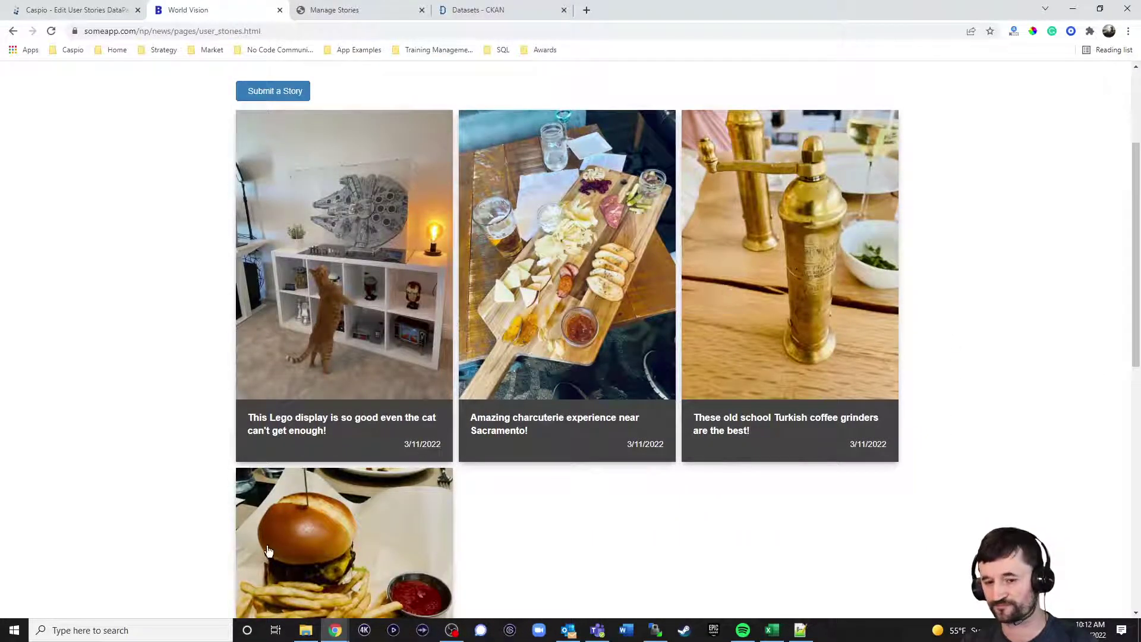
Return to the User Stories wizard in Caspio and review its data source, search type and Status filter, continuing to the results page fields
{"action": "left_click", "coordinate": [83, 10]}
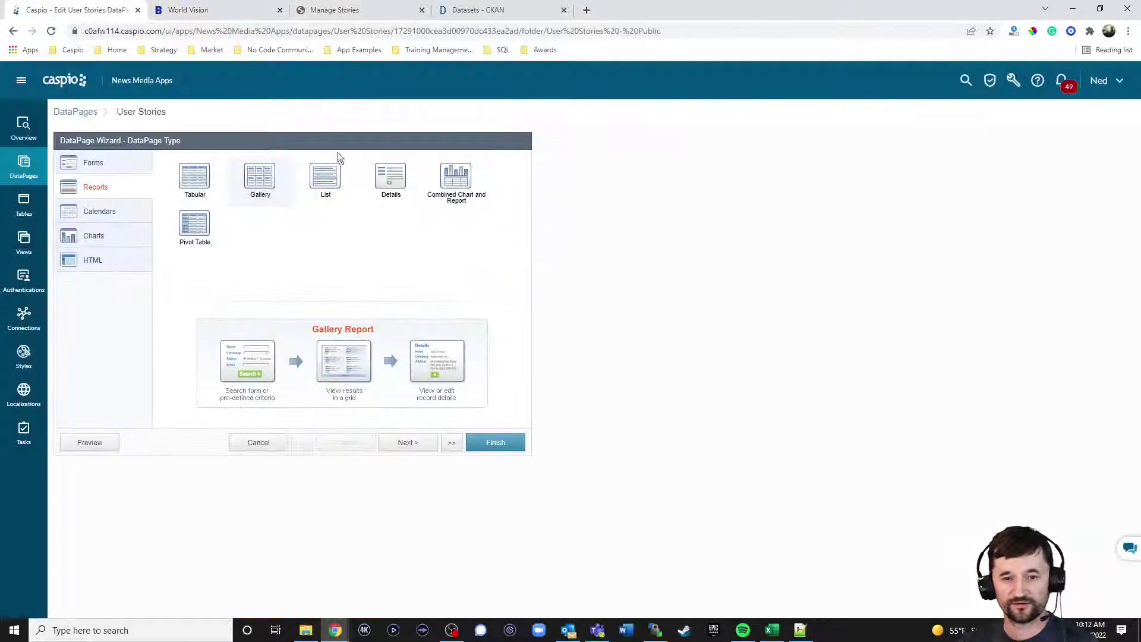
{"action": "left_click", "coordinate": [406, 443]}
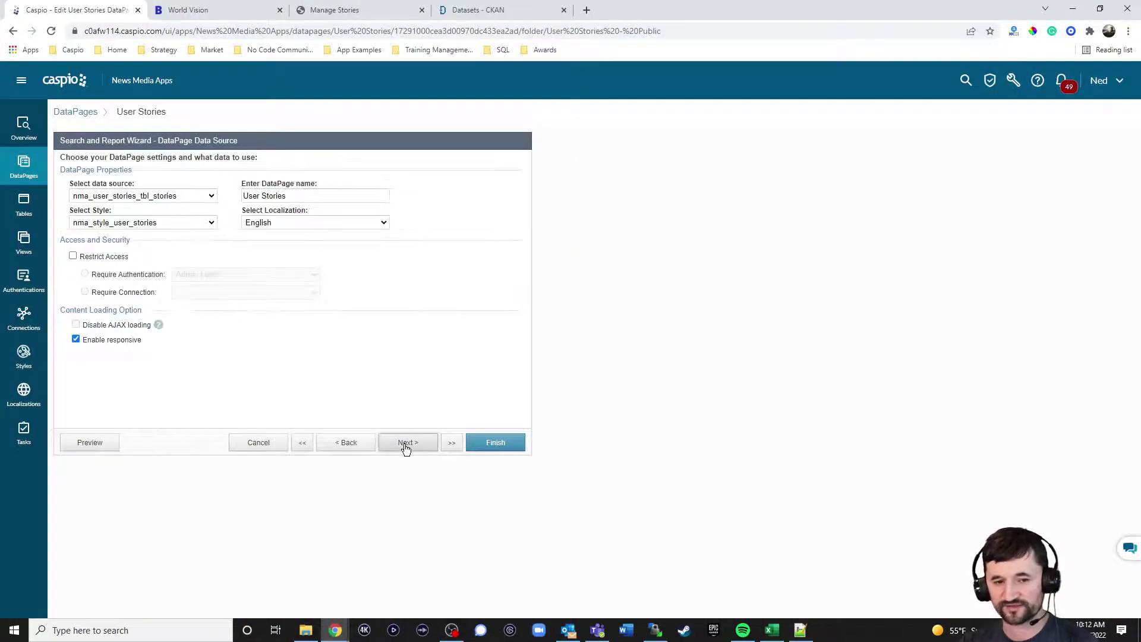
{"action": "left_click", "coordinate": [406, 444]}
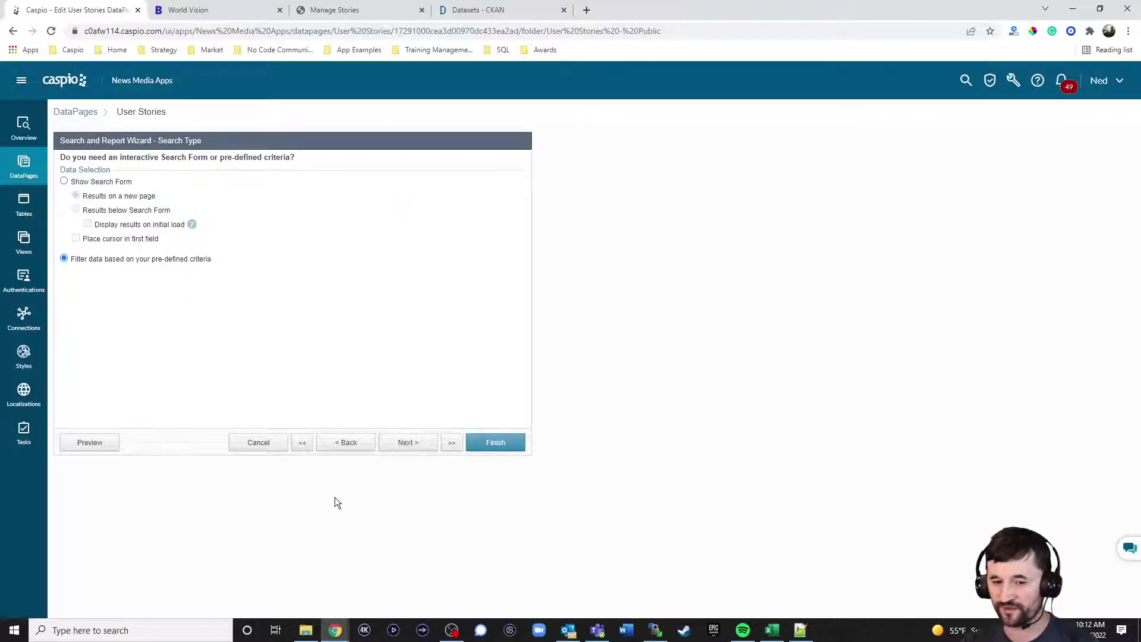
{"action": "left_click", "coordinate": [408, 443]}
{"action": "left_click", "coordinate": [329, 194]}
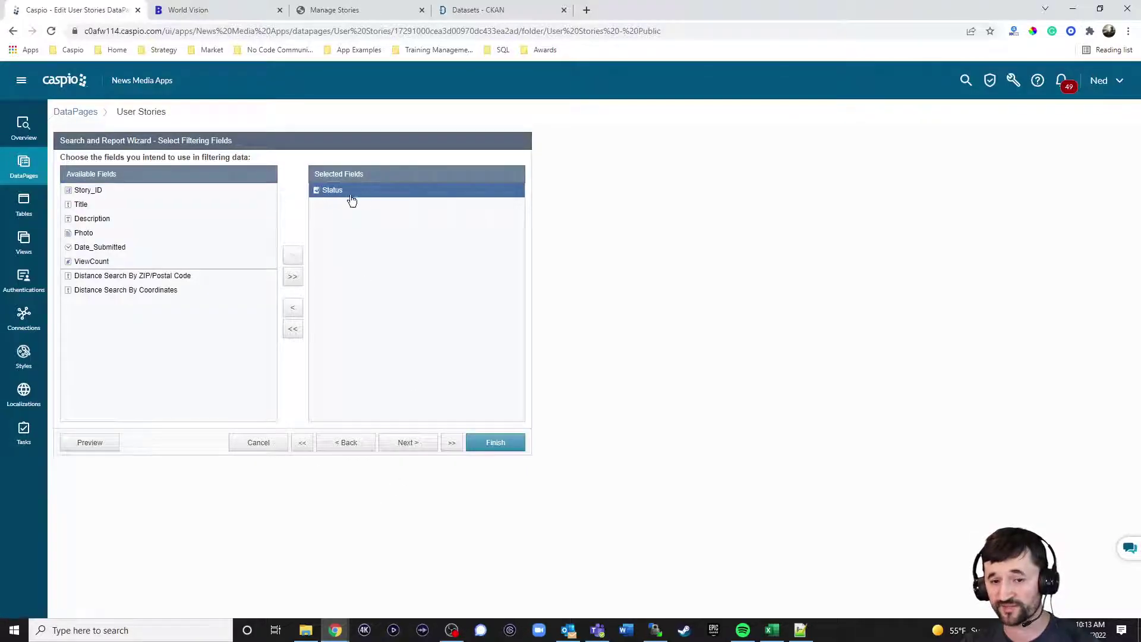
{"action": "left_click", "coordinate": [407, 443]}
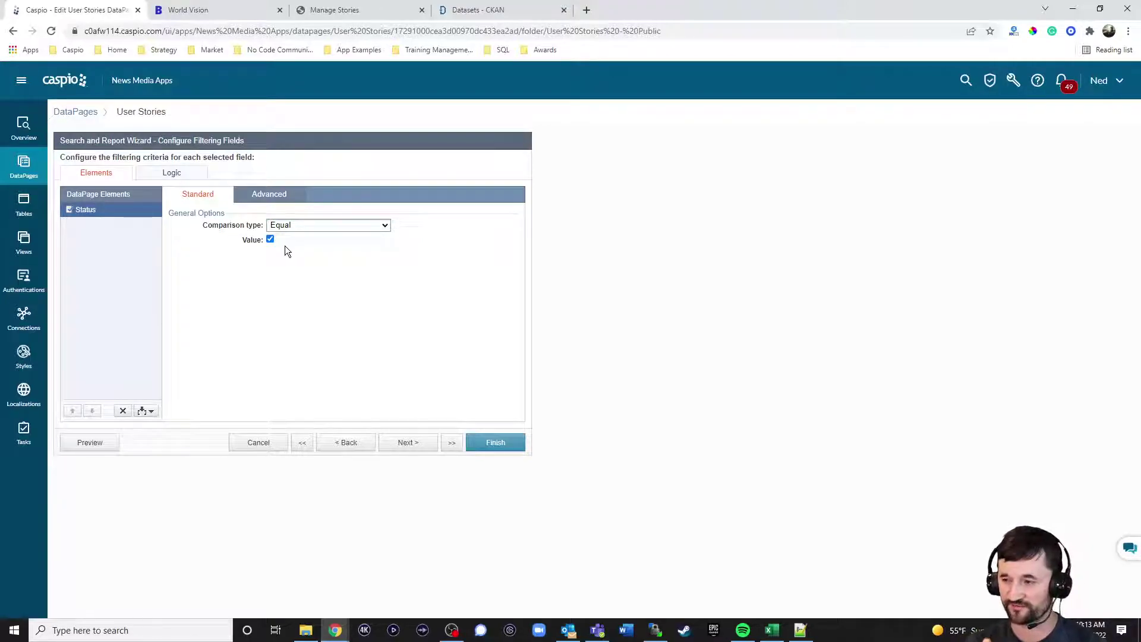
{"action": "left_click", "coordinate": [417, 450]}
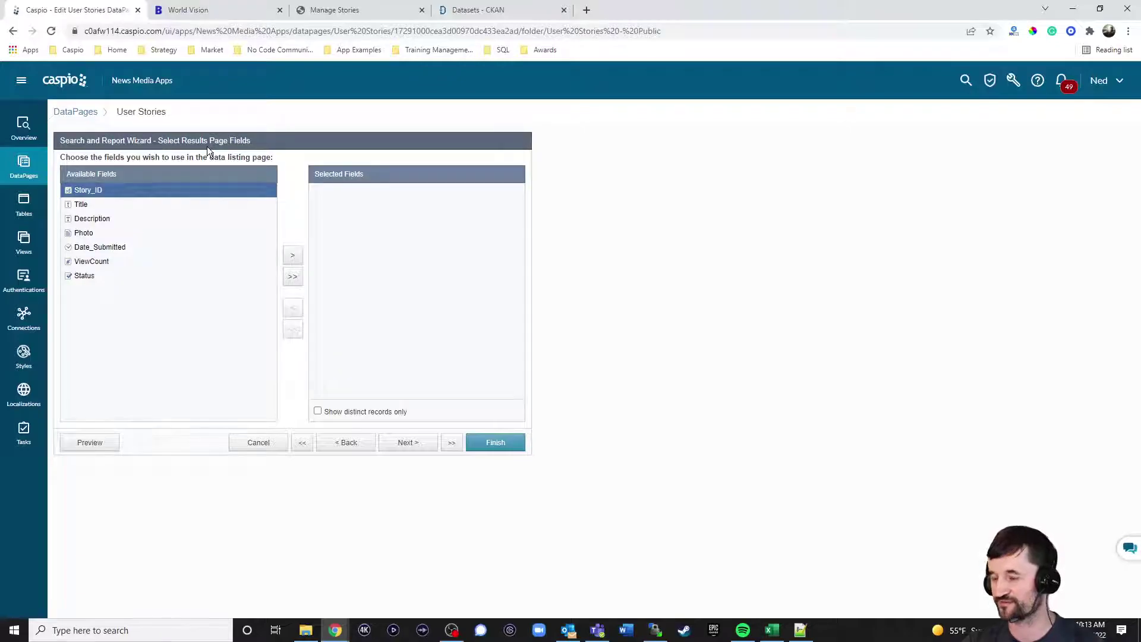
Continue to the results page's HTML Block 2 and compare its photo link code with the story cards on the World Vision site
{"action": "left_click", "coordinate": [397, 443]}
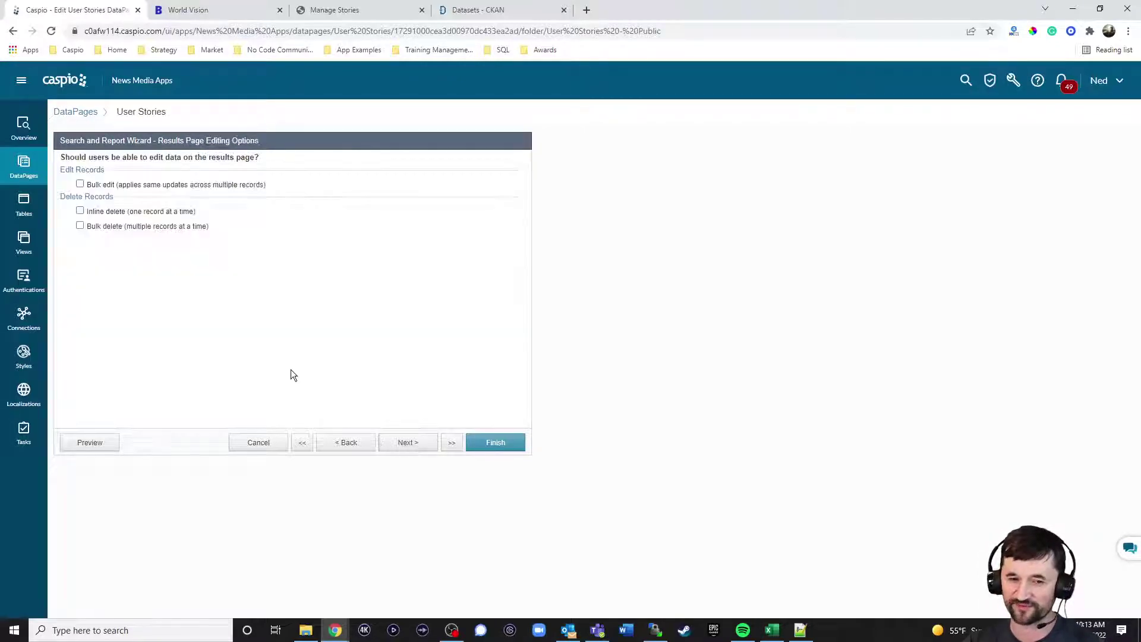
{"action": "left_click", "coordinate": [385, 442]}
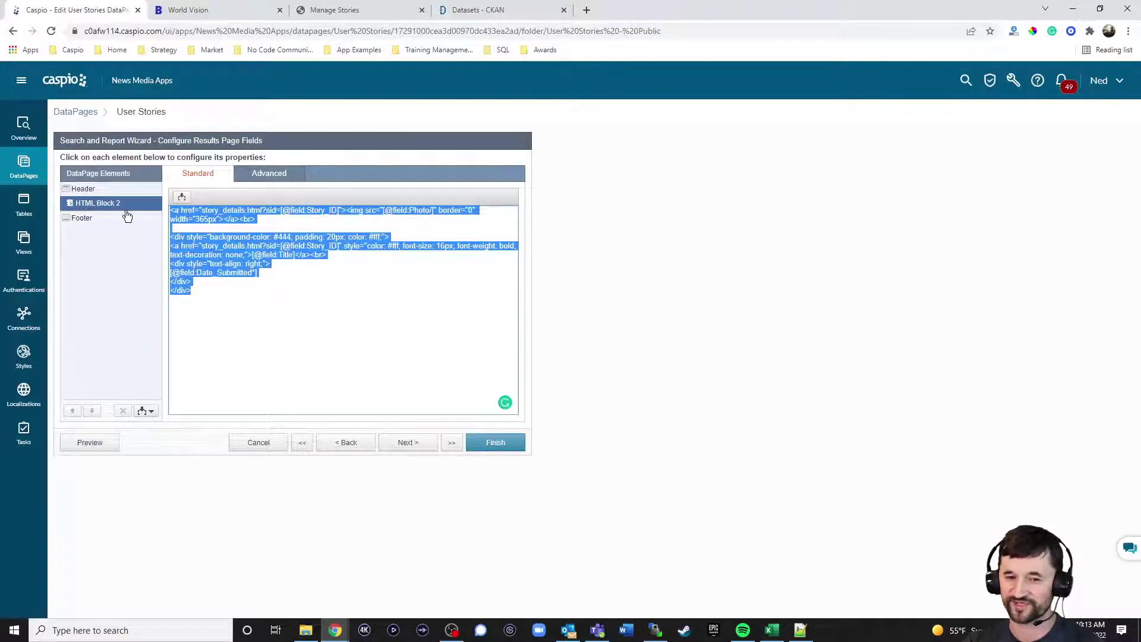
{"action": "left_click", "coordinate": [236, 293]}
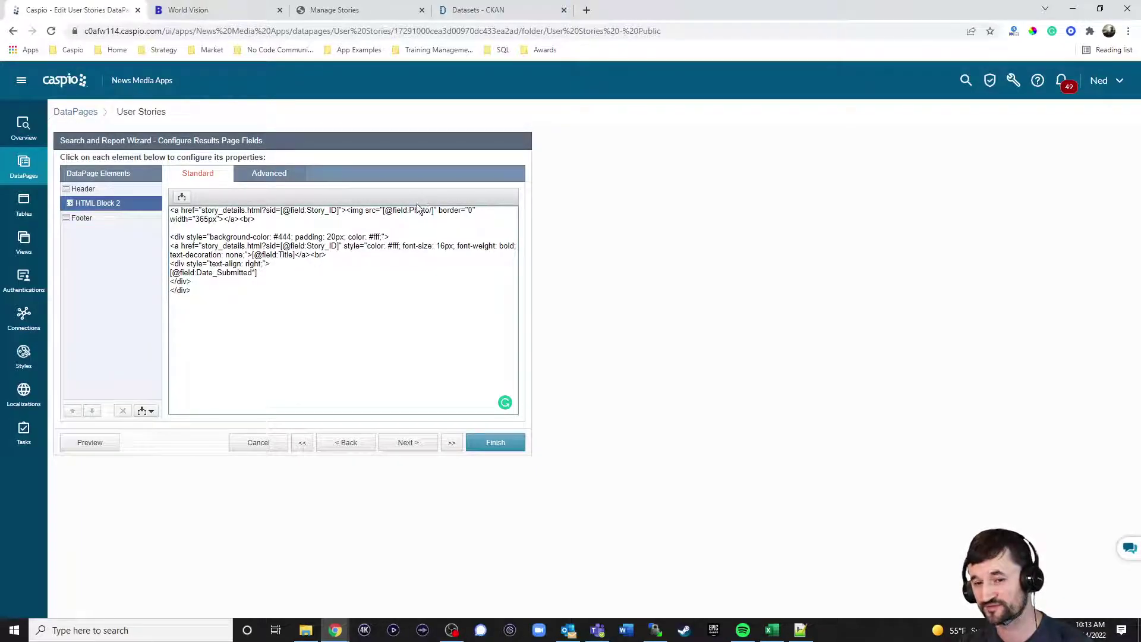
{"action": "left_click", "coordinate": [244, 9]}
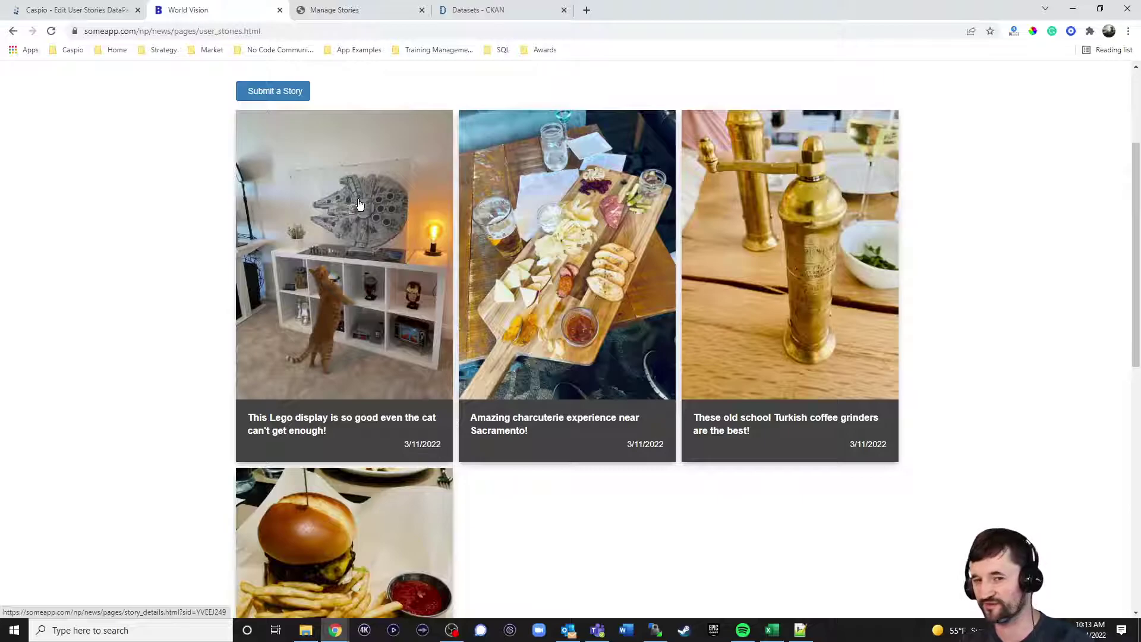
{"action": "left_click", "coordinate": [83, 10]}
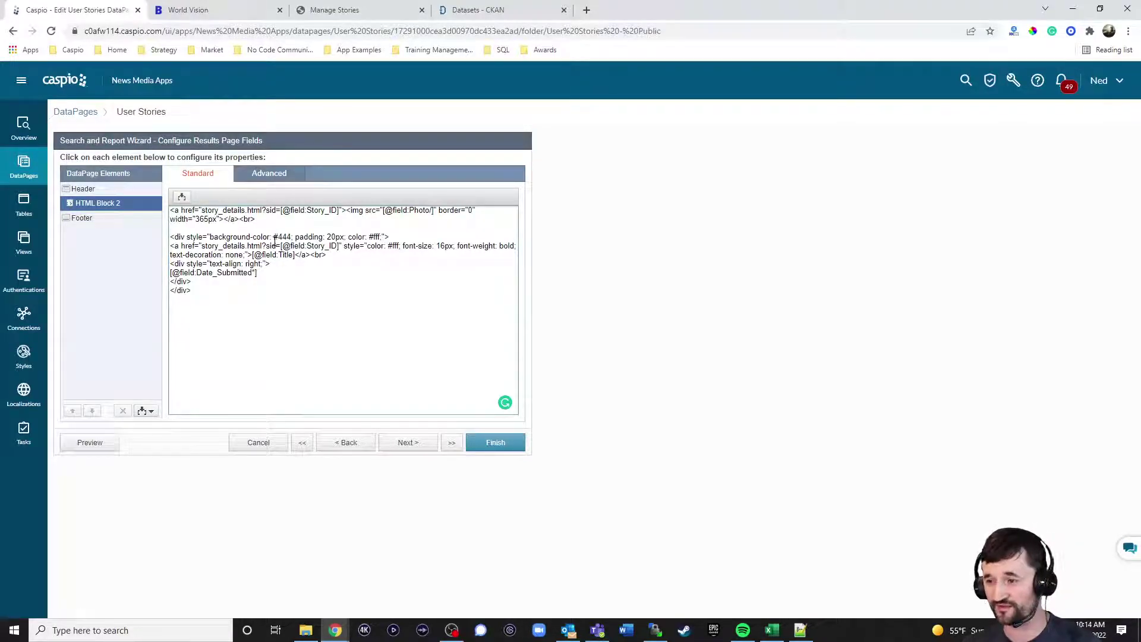
Go back in the Caspio wizard to check the available results page fields, and return to the field placeholders in HTML Block 2
{"action": "left_click", "coordinate": [342, 443]}
{"action": "left_click", "coordinate": [349, 445]}
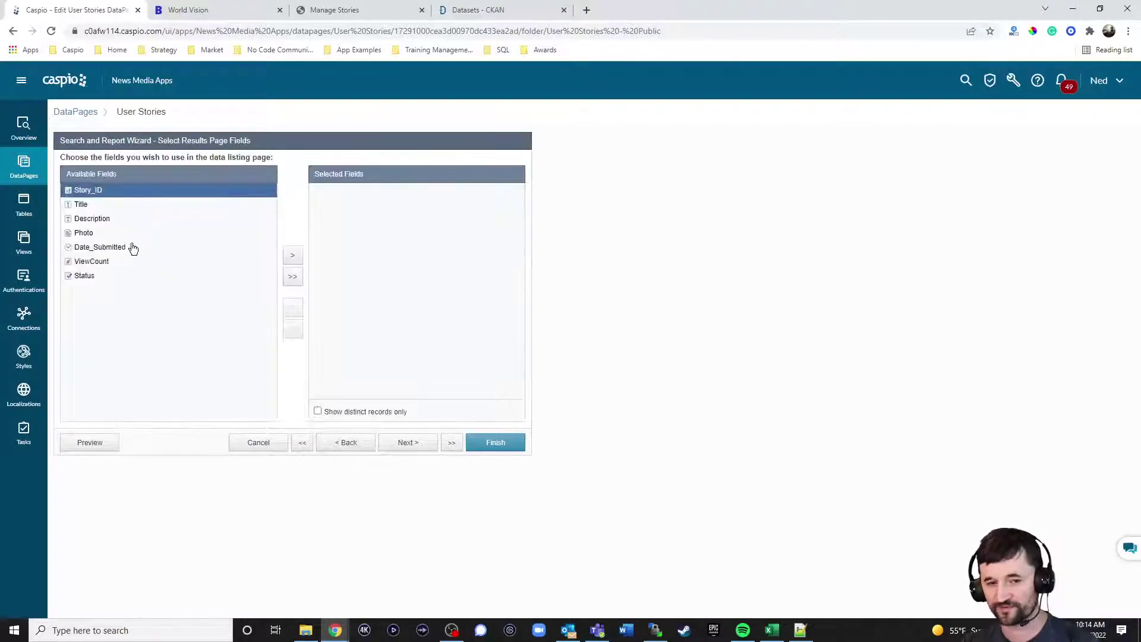
{"action": "left_click", "coordinate": [417, 443]}
{"action": "left_click", "coordinate": [412, 443]}
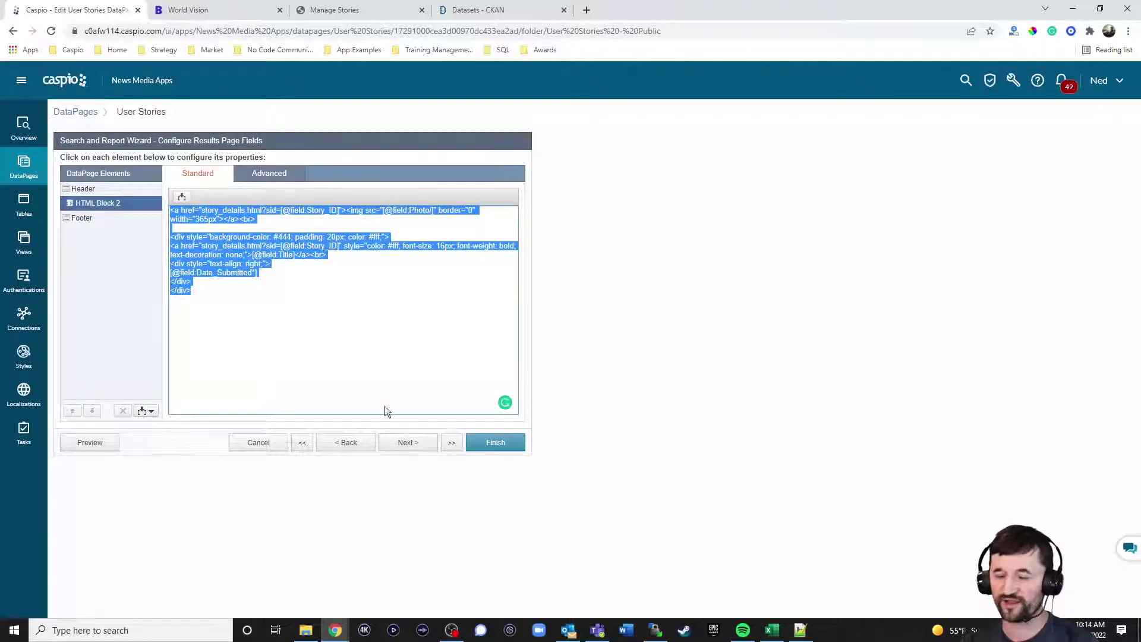
{"action": "left_click", "coordinate": [344, 301]}
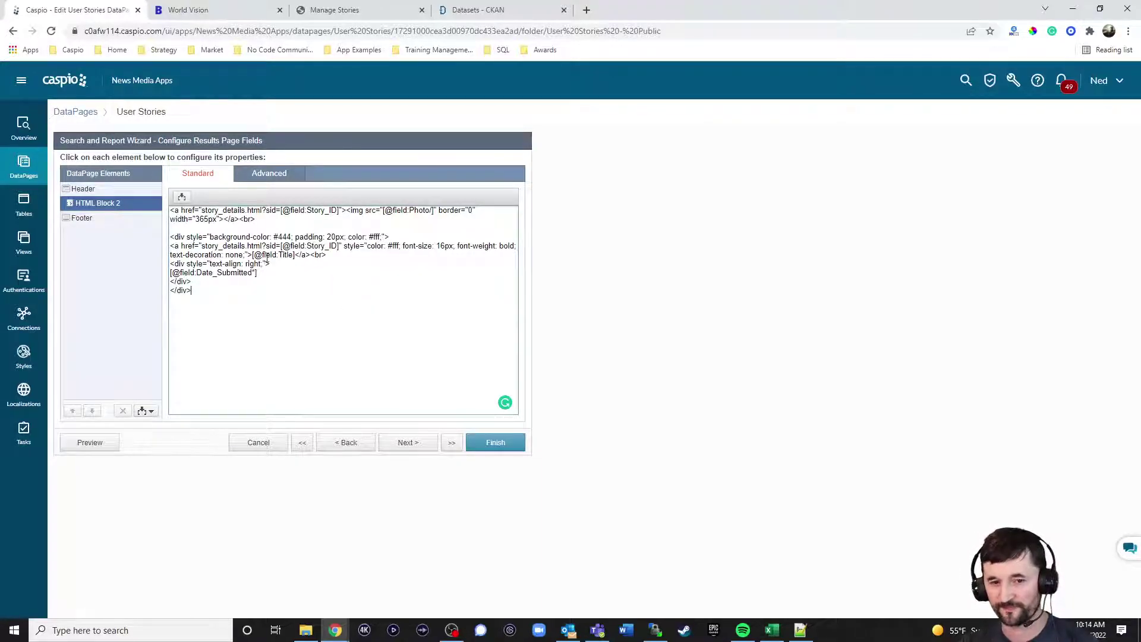
Compare the background and text color styling in HTML Block 2 with the story card captions on the World Vision site
{"action": "left_click", "coordinate": [174, 237]}
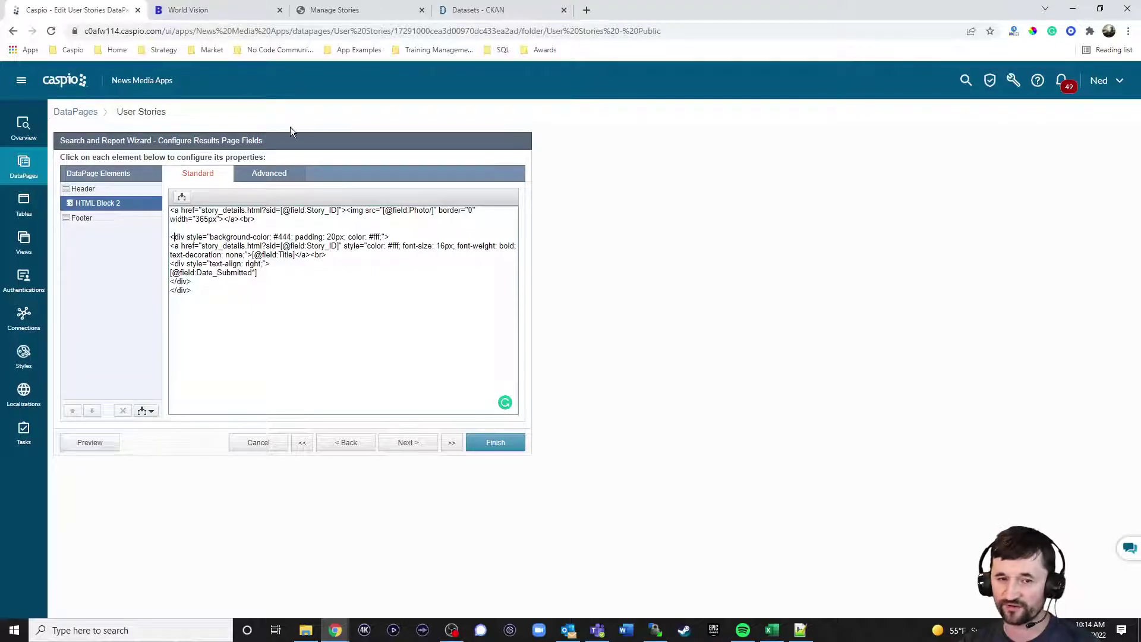
{"action": "left_click", "coordinate": [237, 13]}
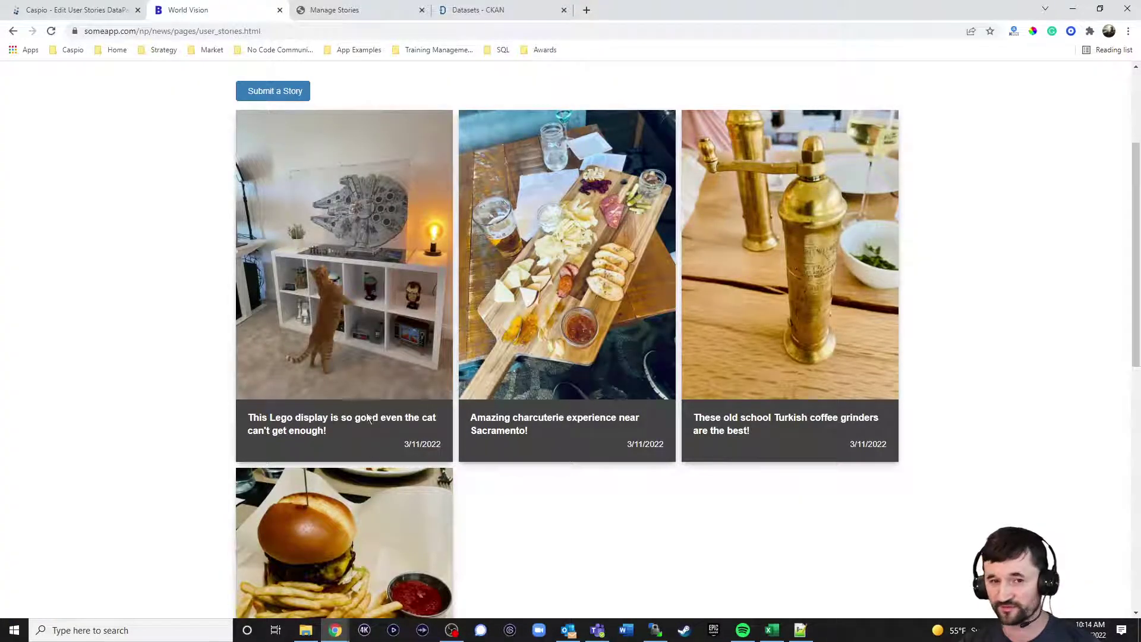
{"action": "left_click", "coordinate": [107, 14]}
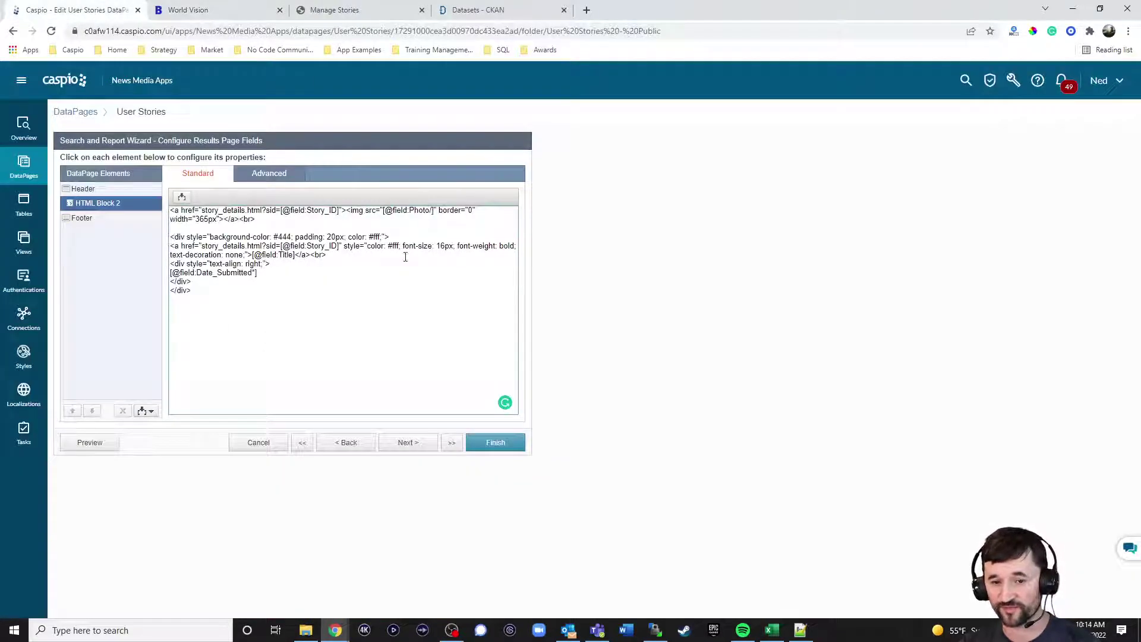
{"action": "double_click", "coordinate": [378, 237]}
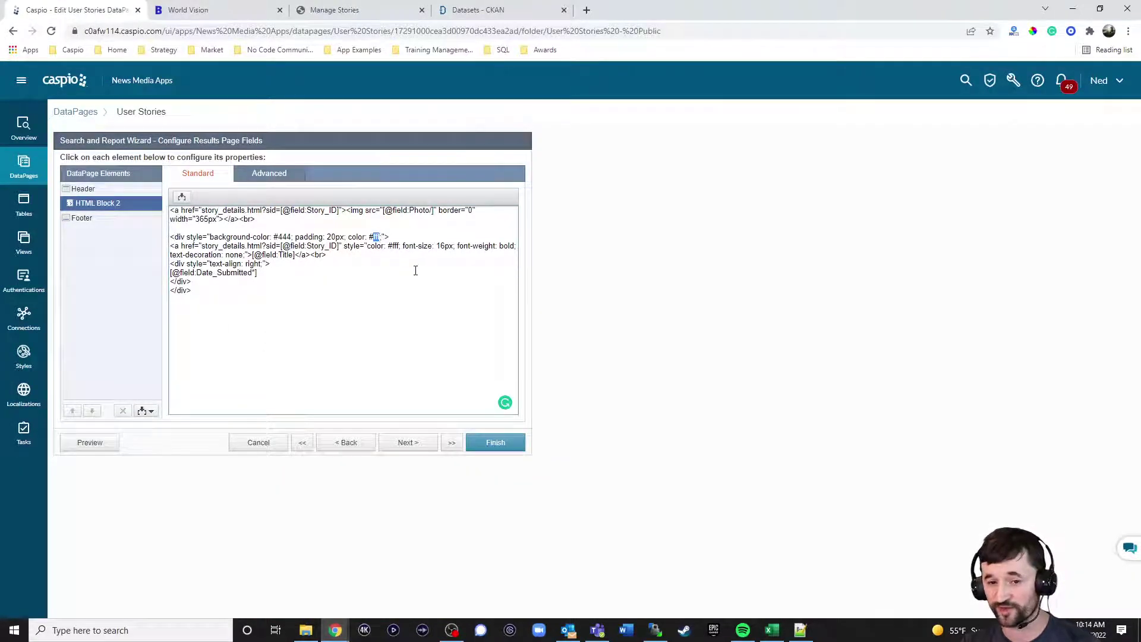
{"action": "left_click", "coordinate": [221, 12]}
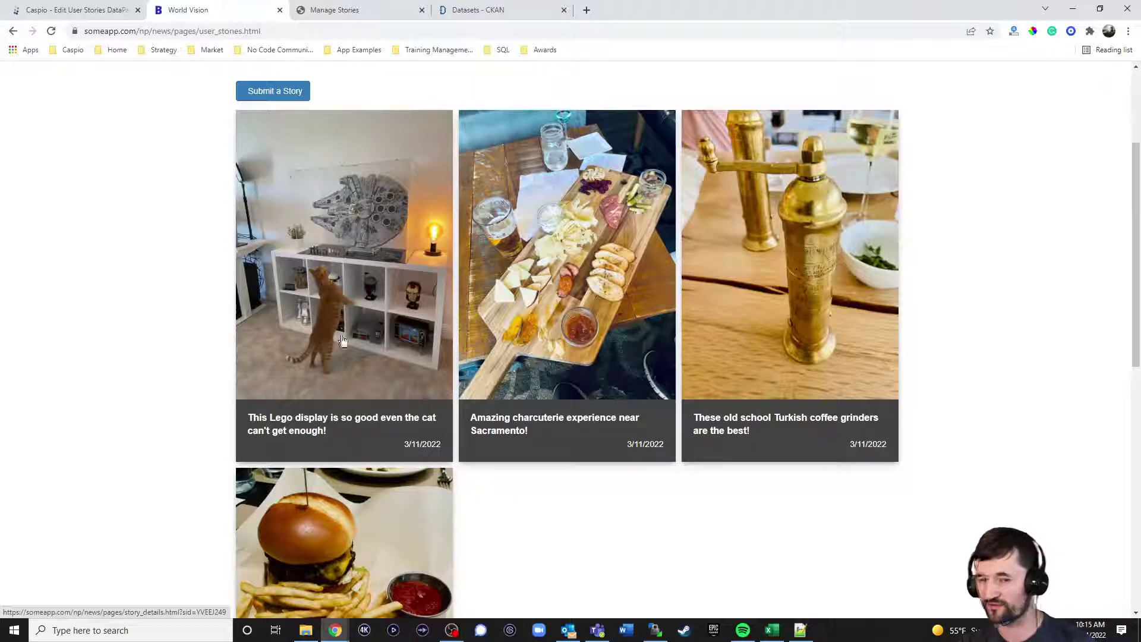
{"action": "left_click", "coordinate": [95, 10]}
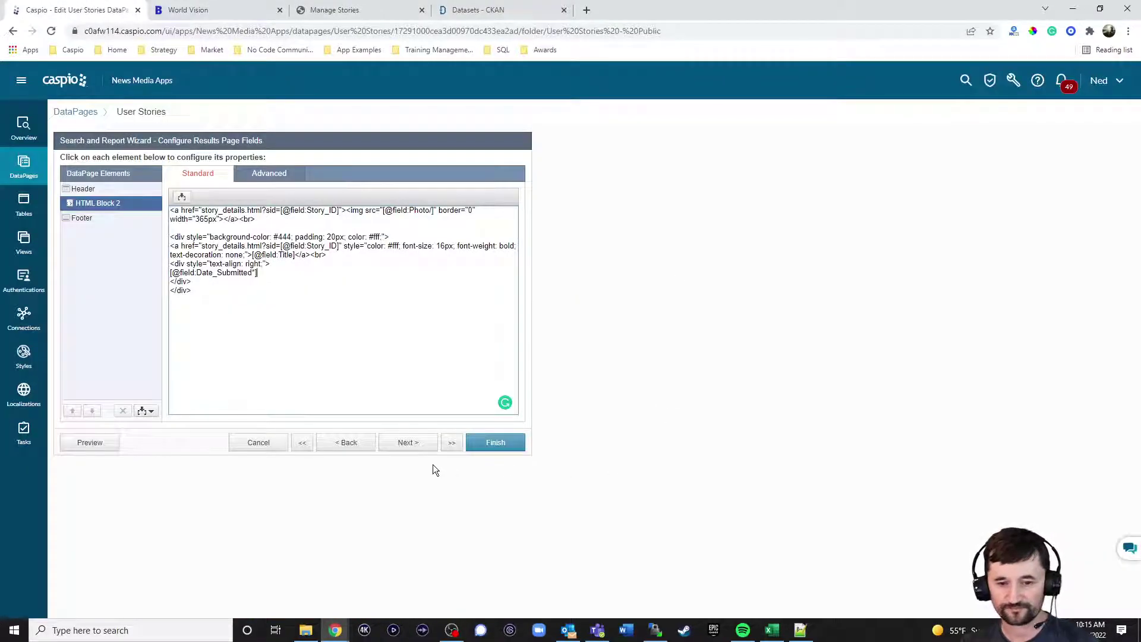
Compare the right-aligned Date_Submitted code in HTML Block 2 with the dates on the World Vision story cards
{"action": "left_click", "coordinate": [206, 12]}
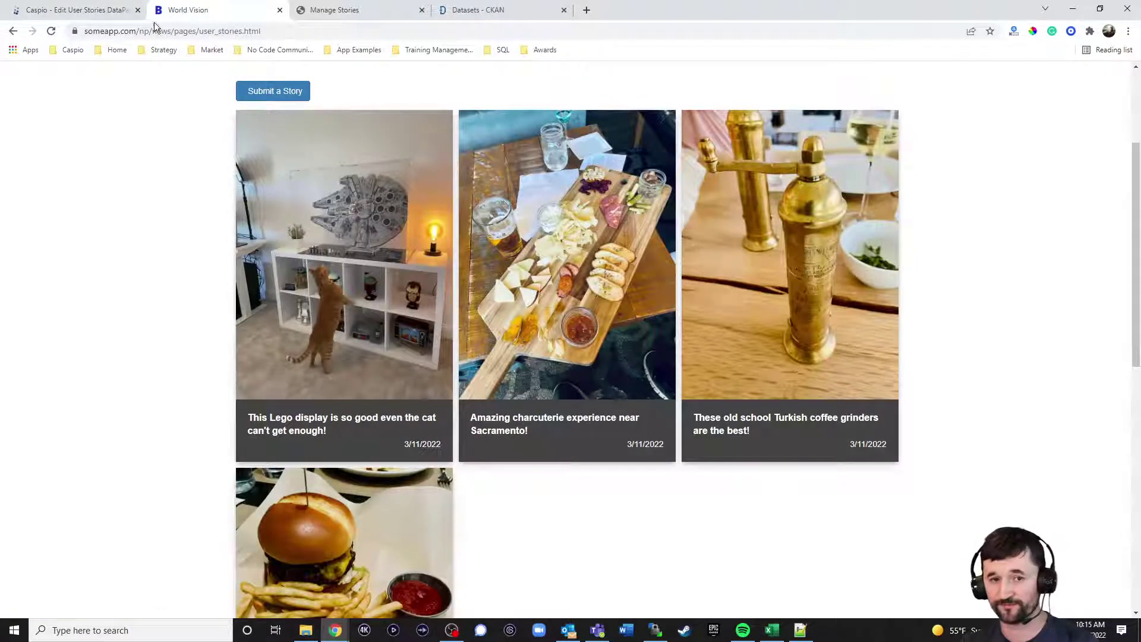
{"action": "left_click", "coordinate": [113, 10]}
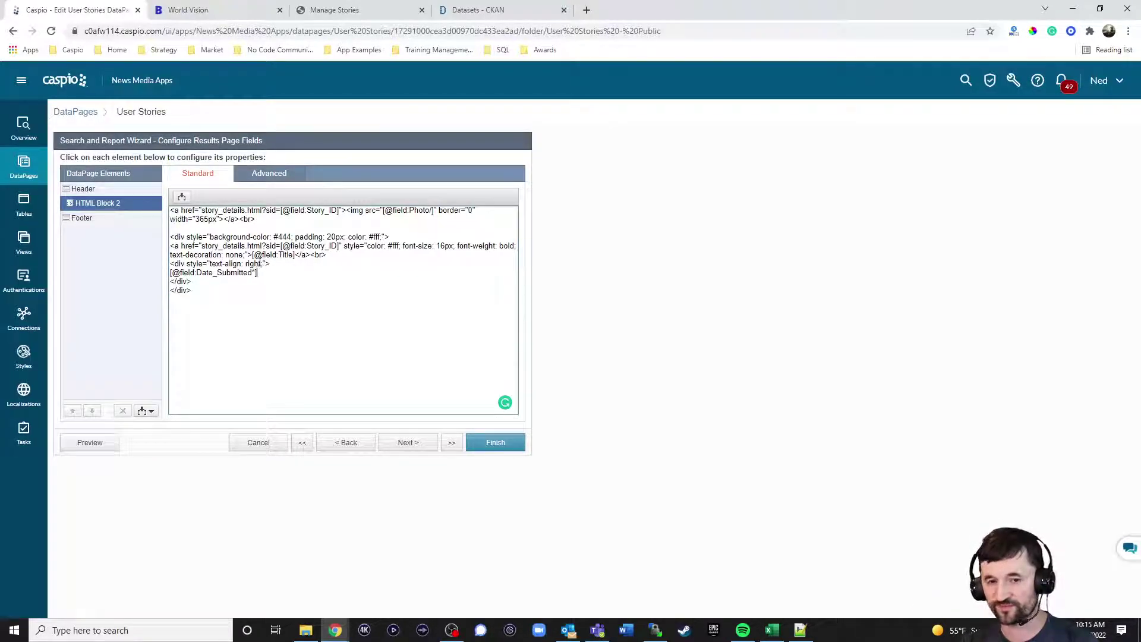
{"action": "left_click", "coordinate": [210, 13]}
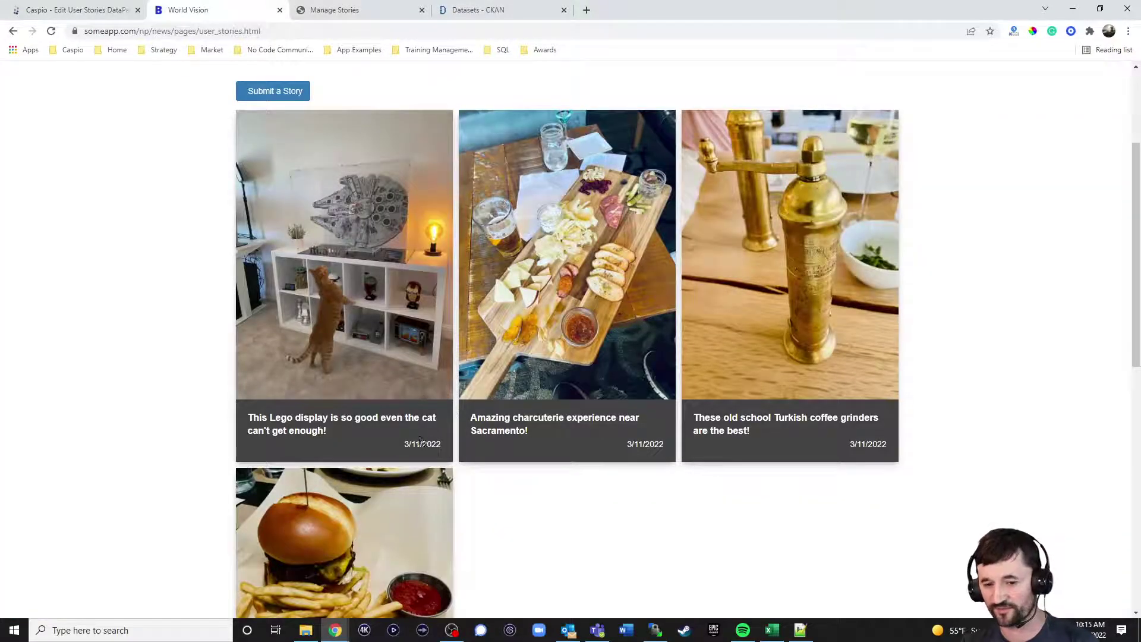
{"action": "left_click", "coordinate": [77, 10]}
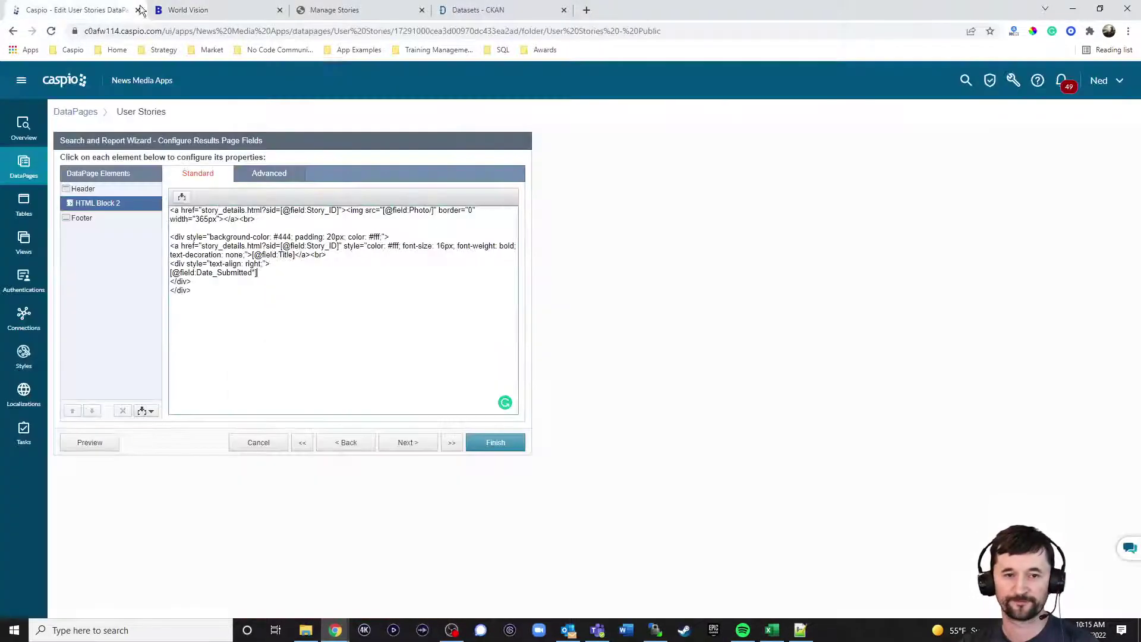
Review the records per page, grid columns and Details Page settings of User Stories, checking them against the World Vision story grid
{"action": "left_click", "coordinate": [408, 443]}
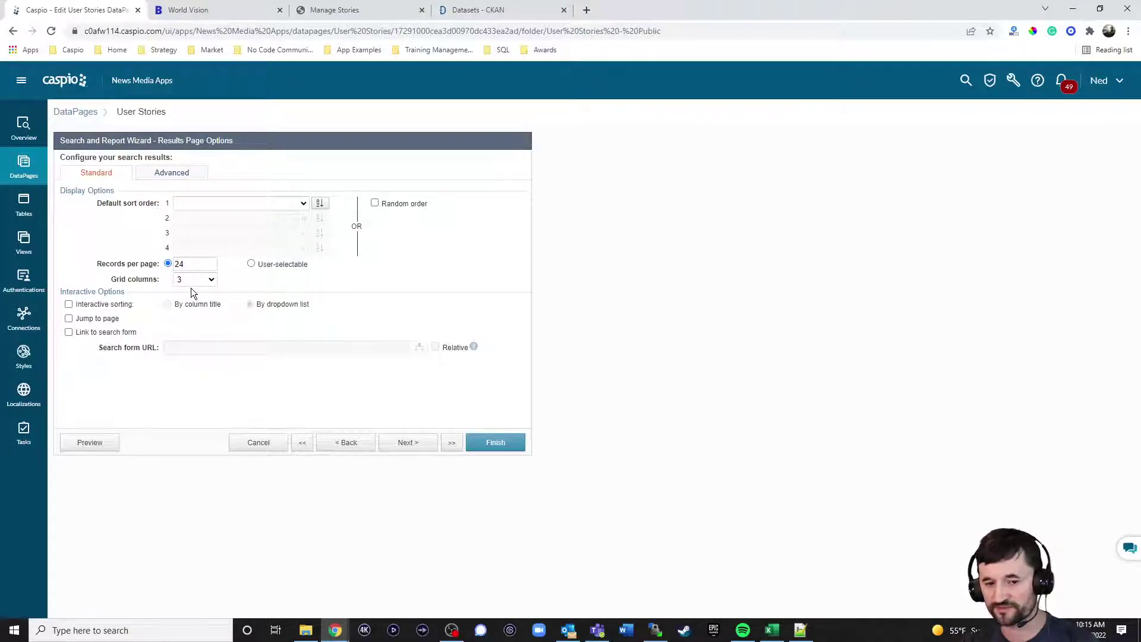
{"action": "left_click", "coordinate": [410, 446]}
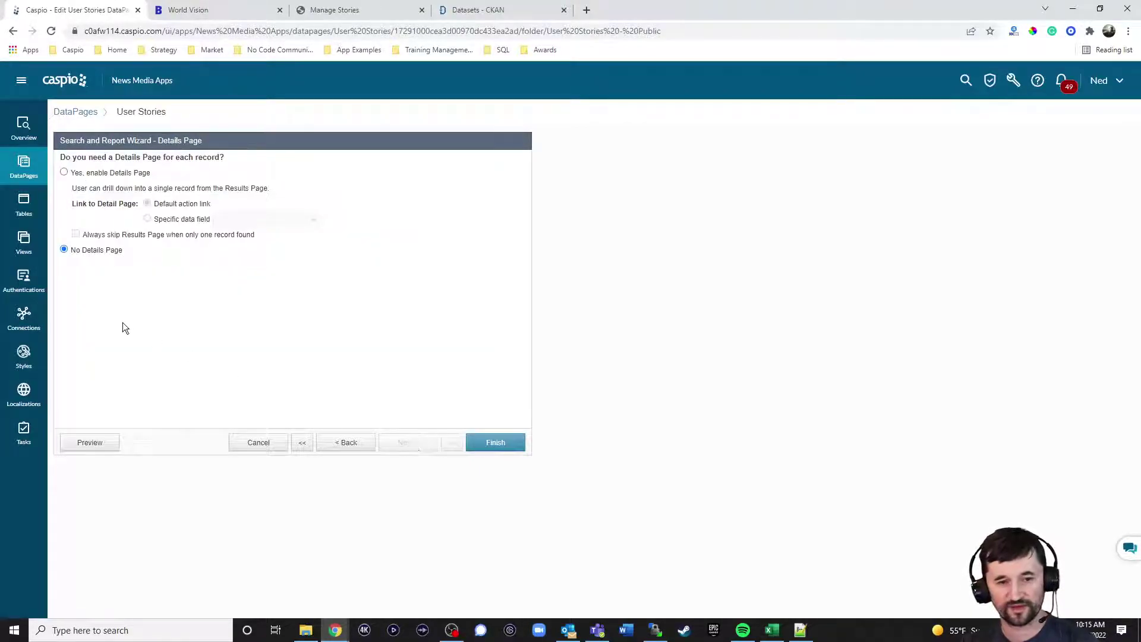
{"action": "left_click", "coordinate": [196, 10]}
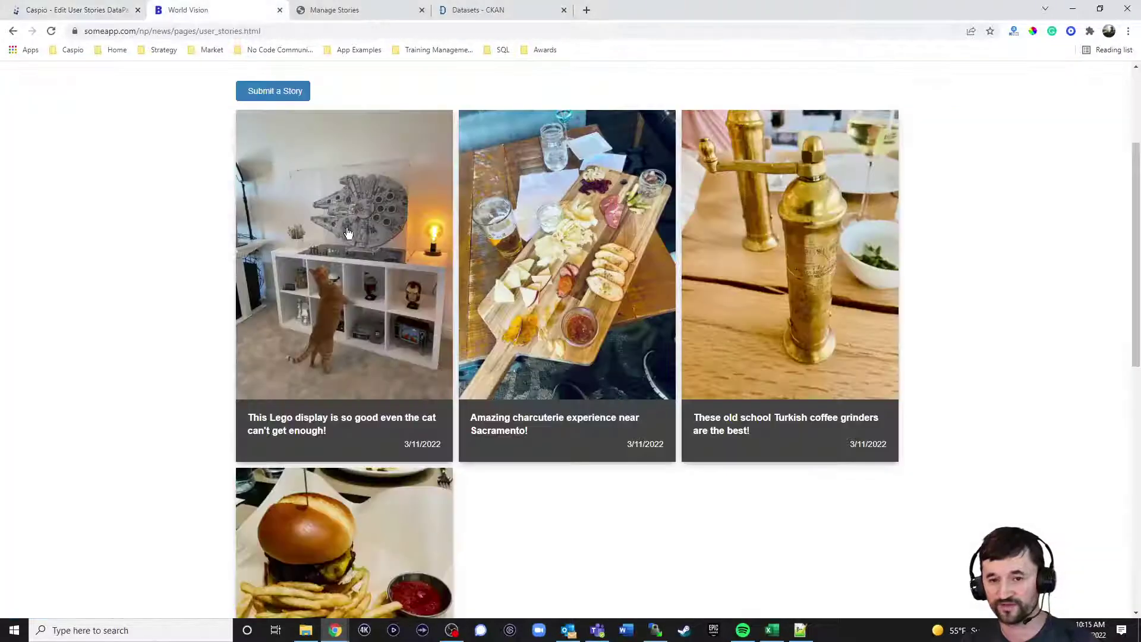
{"action": "left_click", "coordinate": [101, 11]}
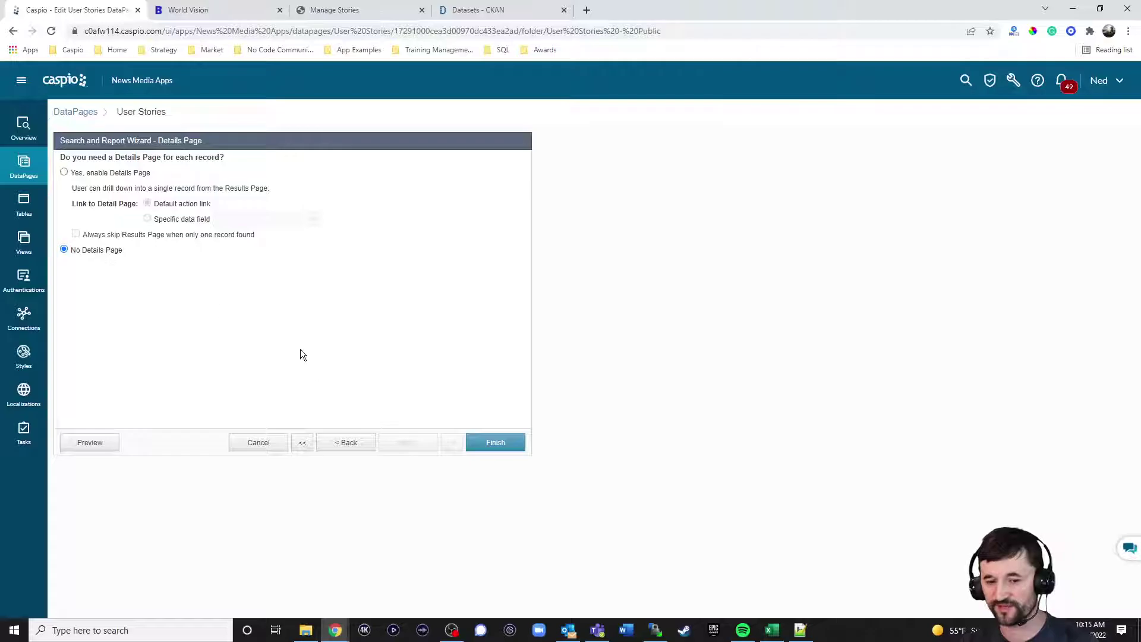
Return to the HTML Block 2 code in the User Stories wizard, and leave the wizard without saving
{"action": "left_click", "coordinate": [347, 444]}
{"action": "left_click", "coordinate": [348, 444]}
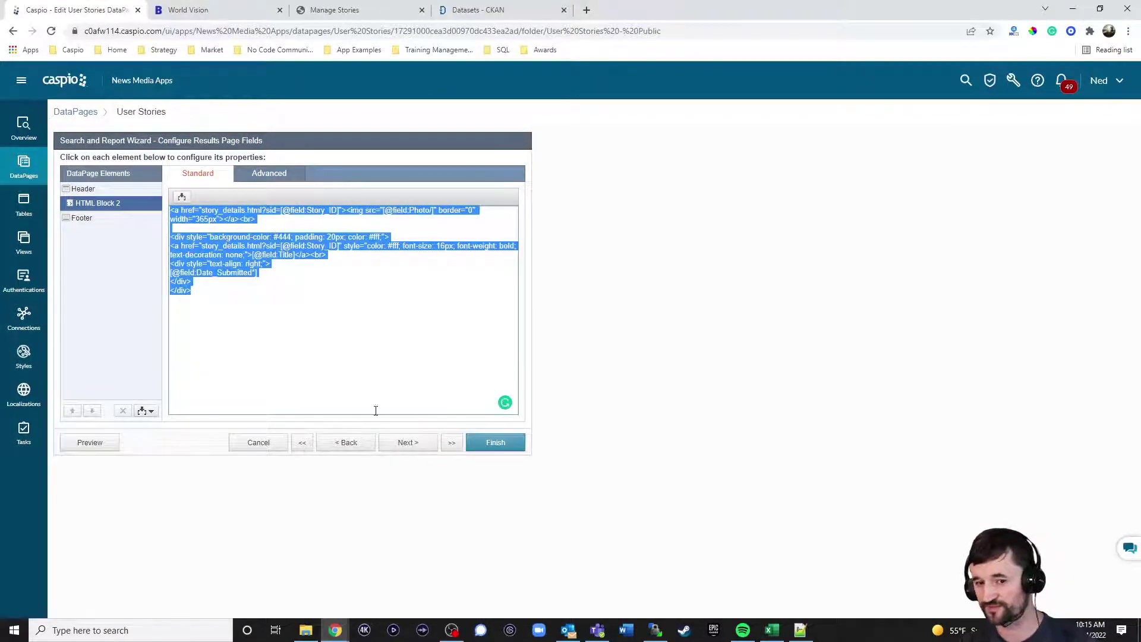
{"action": "left_click", "coordinate": [262, 443]}
{"action": "left_click", "coordinate": [621, 313]}
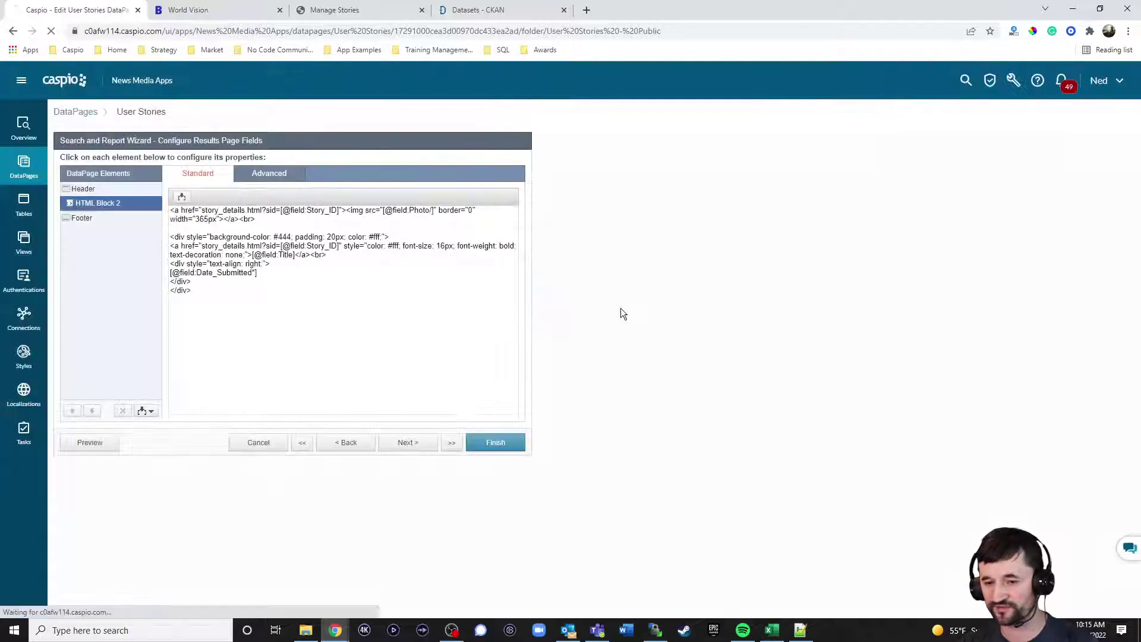
Open the Lego display story on the World Vision site and look over its details and comments
{"action": "left_click", "coordinate": [205, 10]}
{"action": "left_click", "coordinate": [312, 207]}
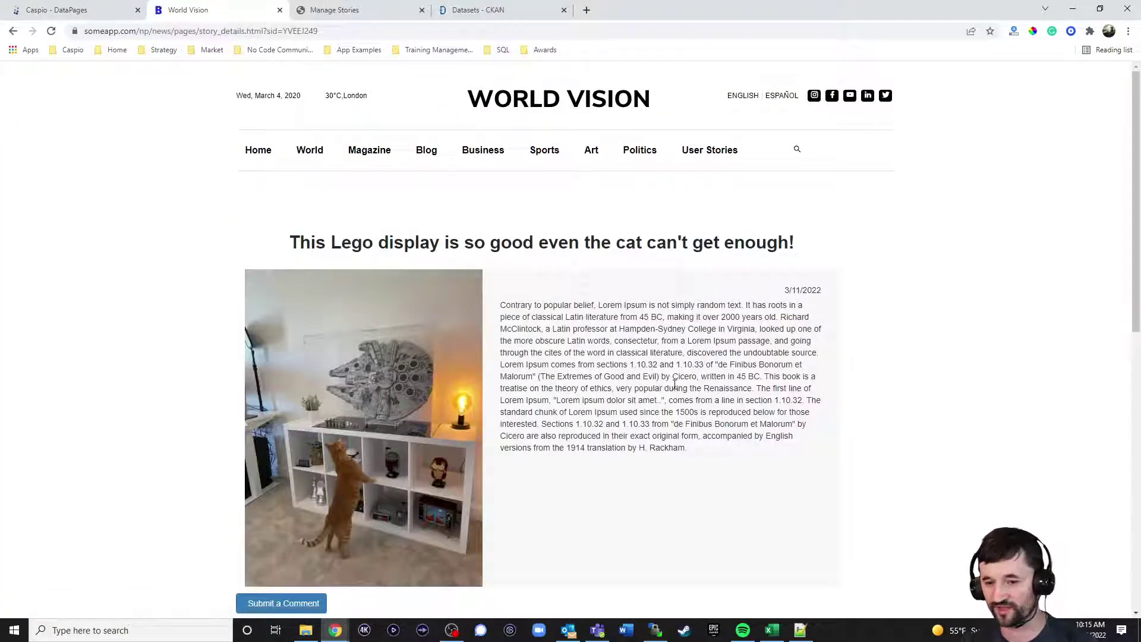
{"action": "scroll", "coordinate": [689, 382], "scroll_direction": "down", "scroll_amount": 5}
{"action": "scroll", "coordinate": [684, 380], "scroll_direction": "up", "scroll_amount": 4}
Open the Story Details DataPage in Caspio for editing and review its data source and filtering fields
{"action": "left_click", "coordinate": [62, 10]}
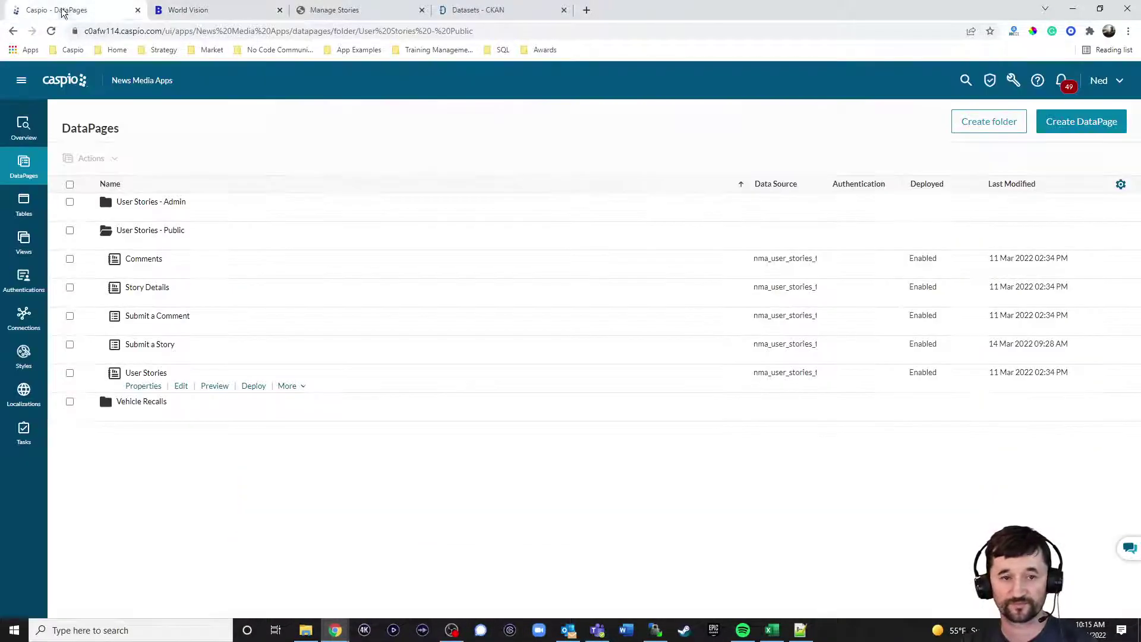
{"action": "left_click", "coordinate": [181, 302]}
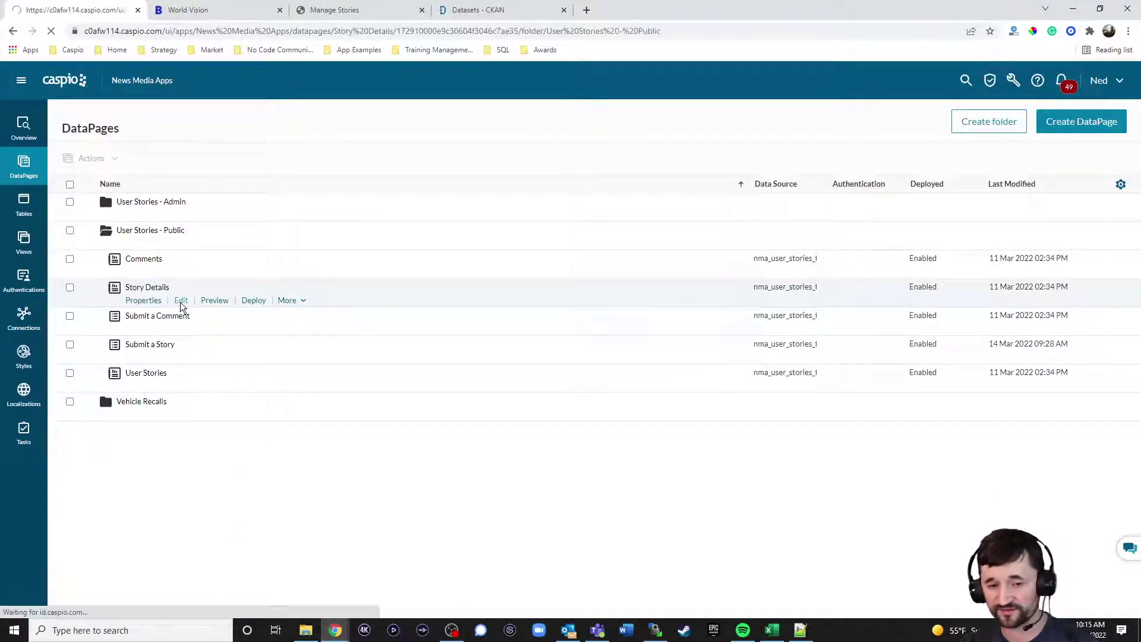
{"action": "left_click", "coordinate": [406, 443]}
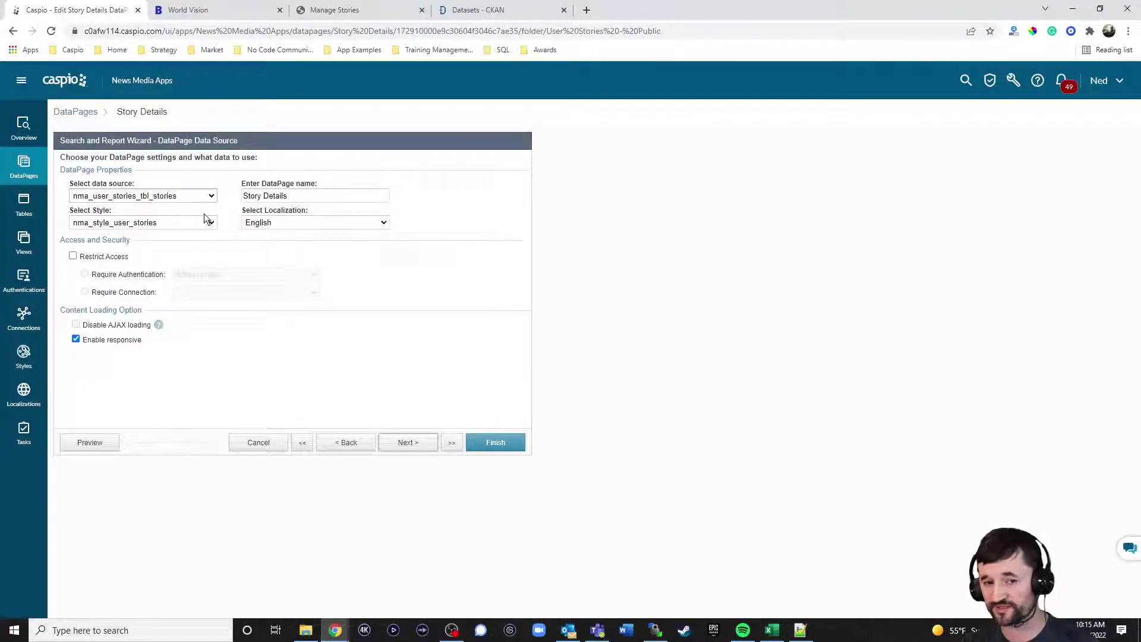
{"action": "left_click", "coordinate": [408, 442]}
{"action": "left_click", "coordinate": [411, 446]}
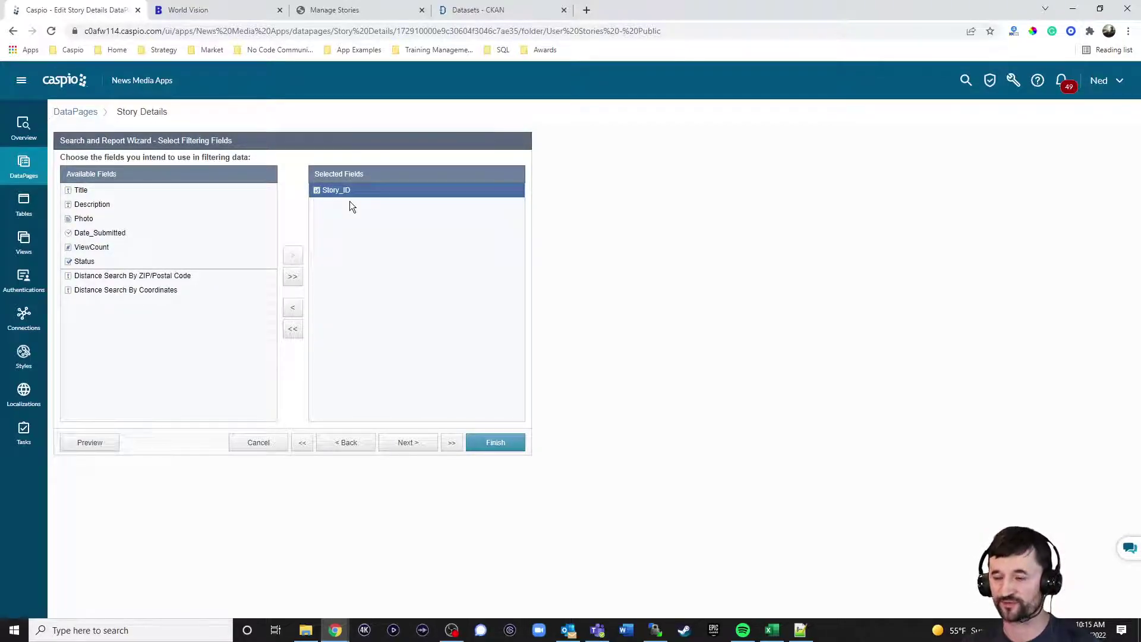
Examine the sid parameter in the World Vision story's URL and relate it to the Story_ID filter in the Story Details wizard
{"action": "left_click", "coordinate": [232, 10]}
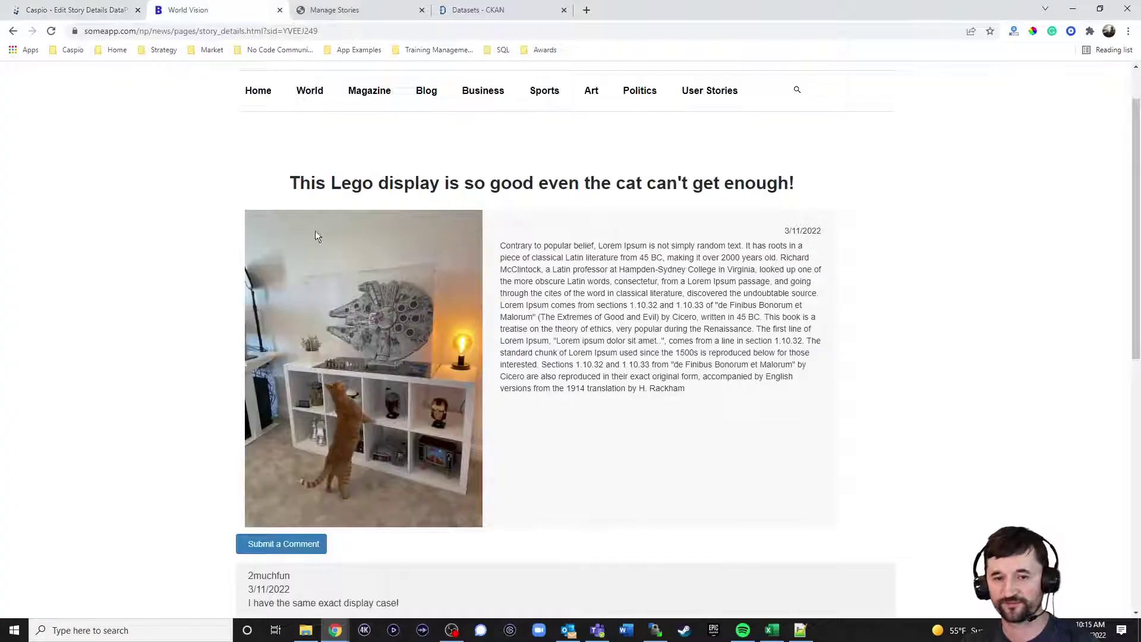
{"action": "left_click", "coordinate": [285, 33]}
{"action": "double_click", "coordinate": [323, 34]}
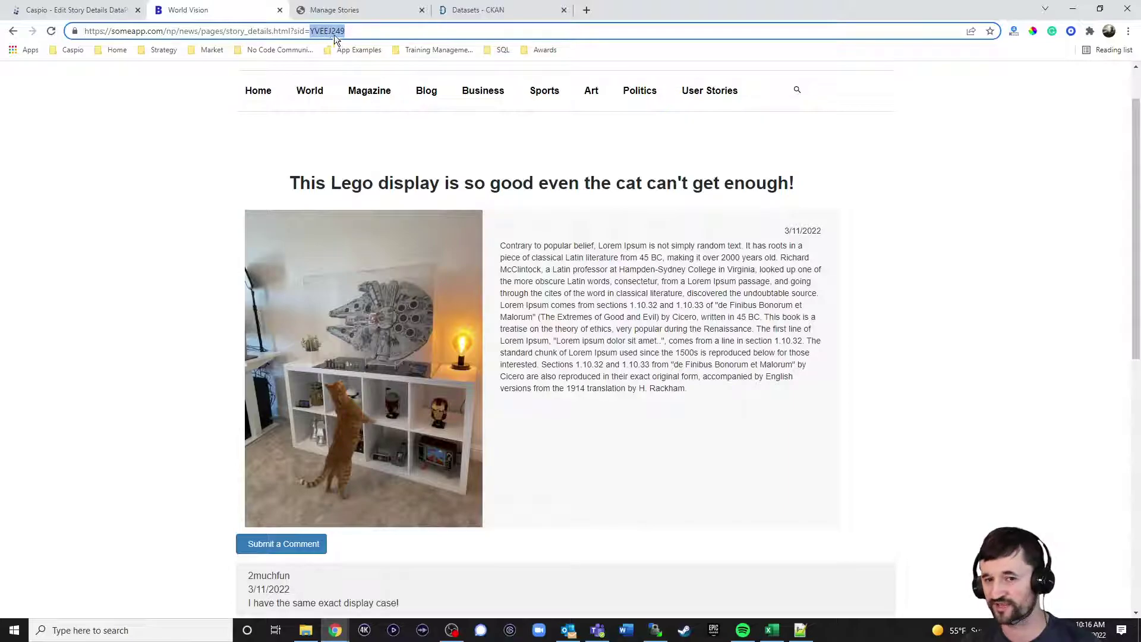
{"action": "left_click", "coordinate": [117, 12]}
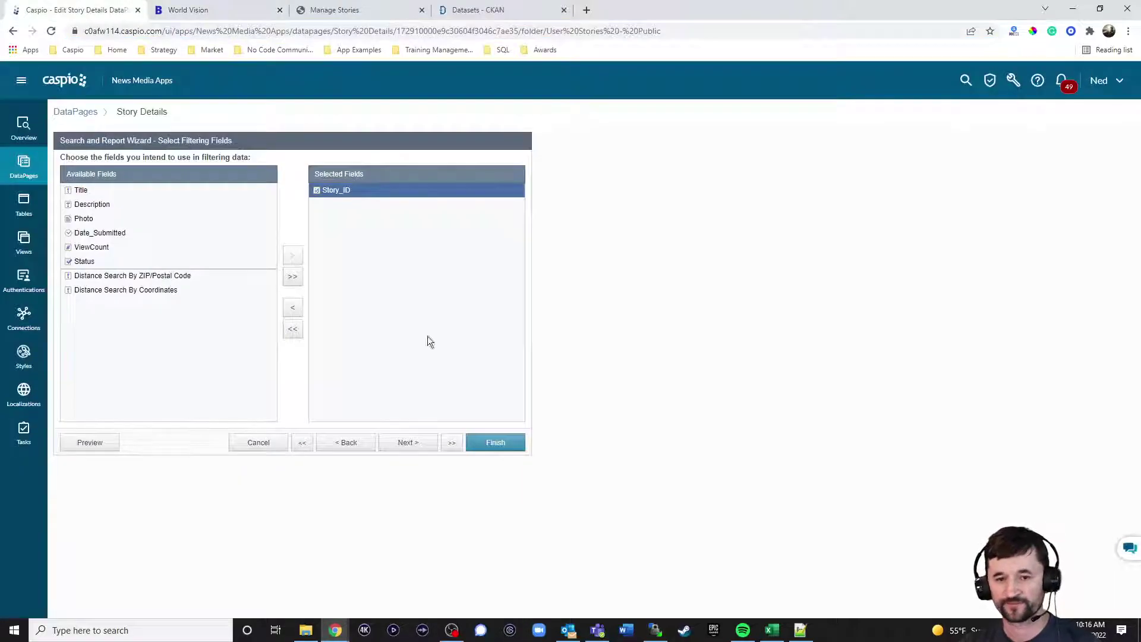
Continue to the Story Details page fields and review the form element options of the ViewCount field
{"action": "left_click", "coordinate": [408, 443]}
{"action": "left_click", "coordinate": [416, 444]}
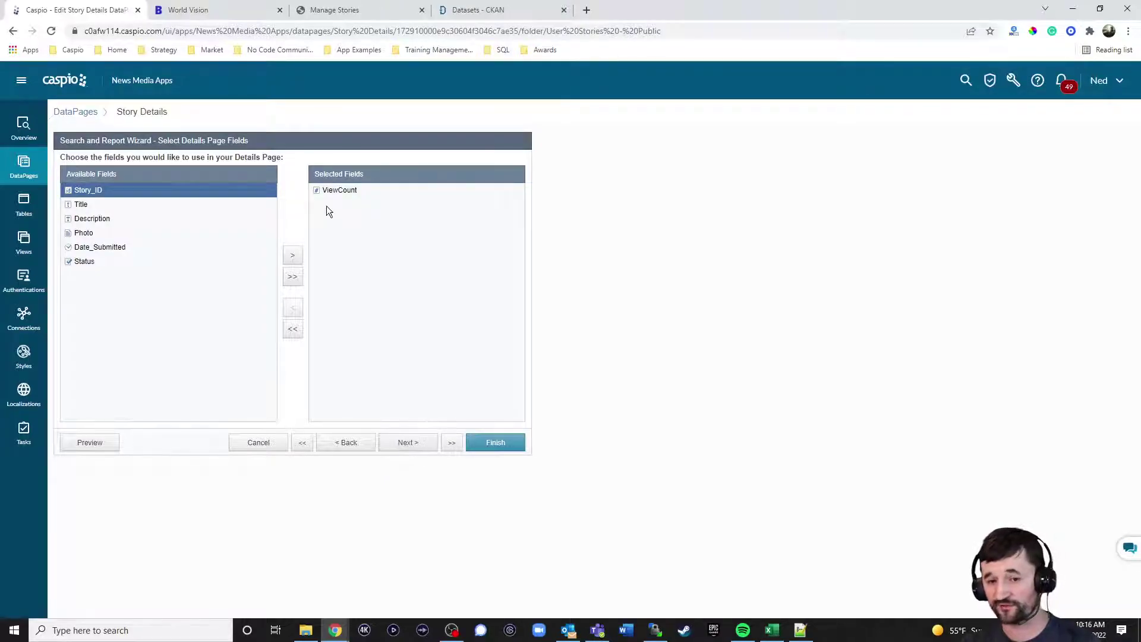
{"action": "left_click", "coordinate": [417, 443]}
{"action": "left_click", "coordinate": [97, 239]}
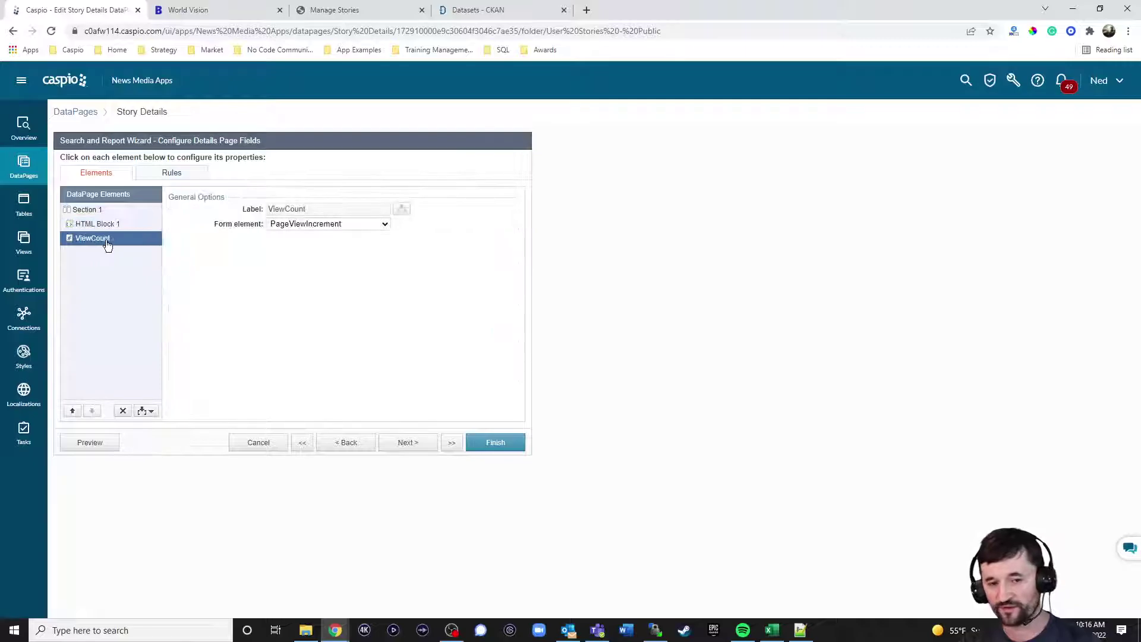
{"action": "left_click", "coordinate": [320, 224]}
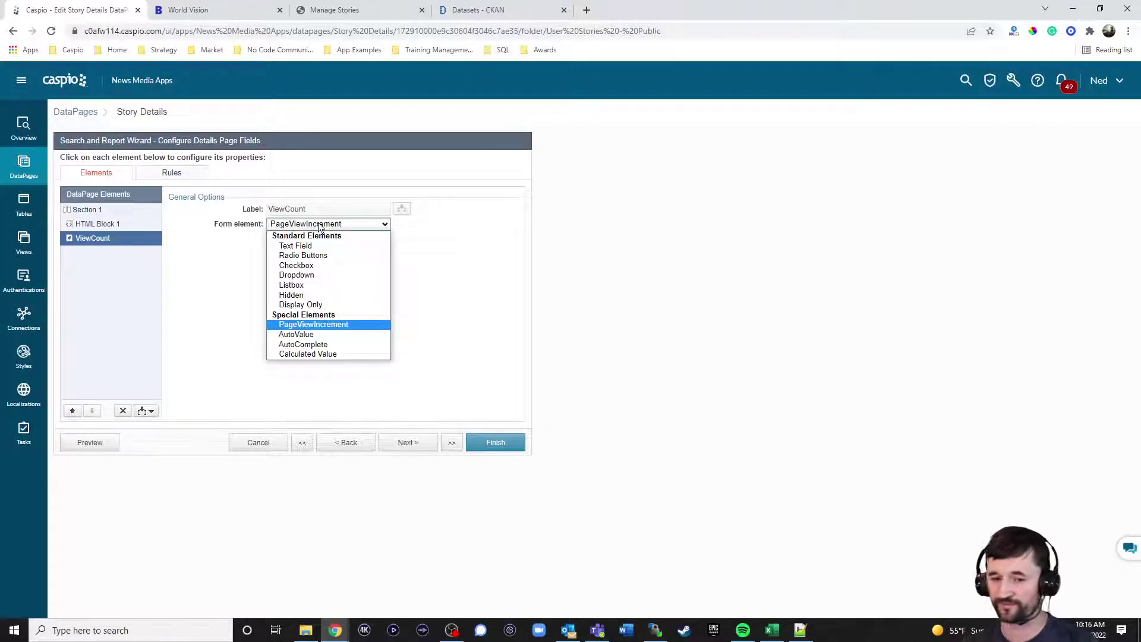
Keep PageViewIncrement as the ViewCount form element and review the code in HTML Block 1 of the Story Details page
{"action": "left_click", "coordinate": [372, 326]}
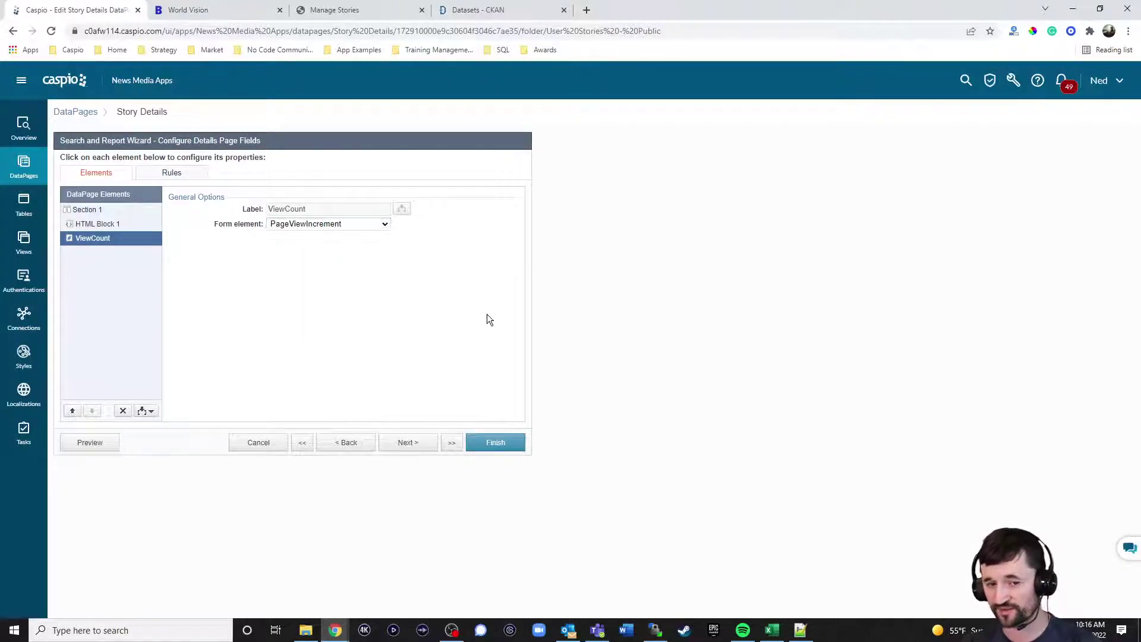
{"action": "left_click", "coordinate": [117, 226]}
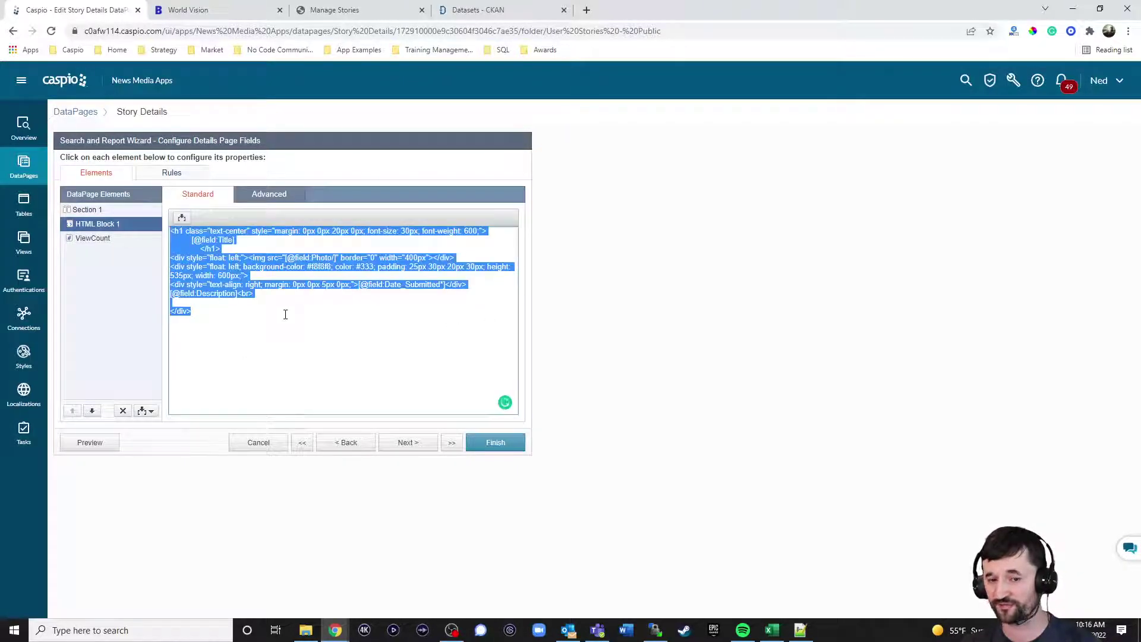
{"action": "left_click", "coordinate": [285, 315]}
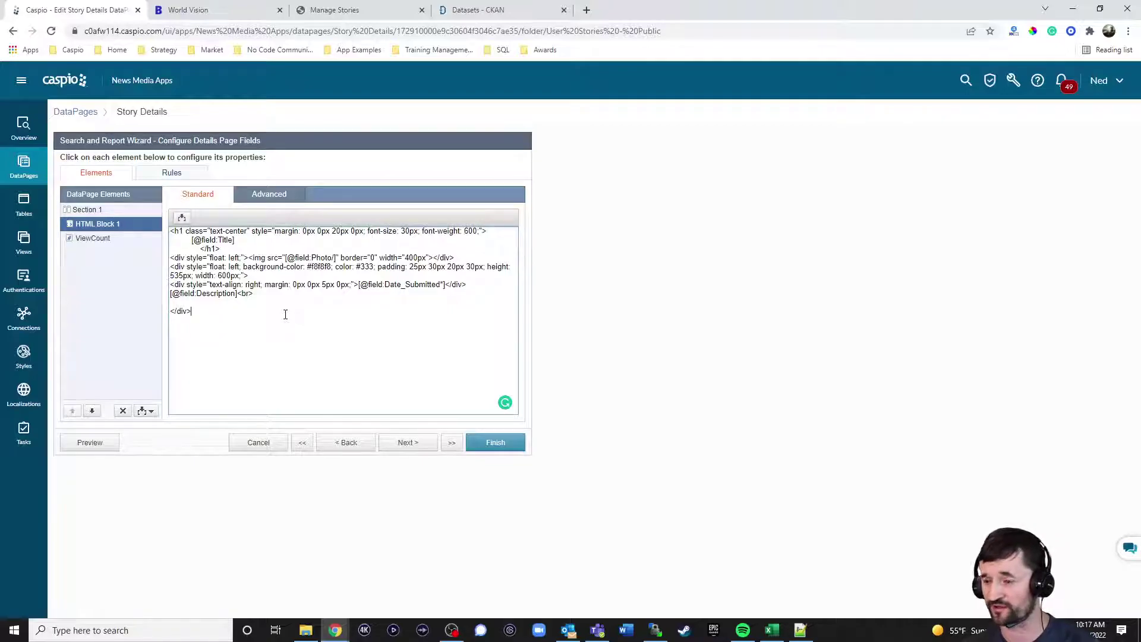
Switch to the World Vision site and compare the Lego story's title, photo, description and comments with the HTML block
{"action": "left_click", "coordinate": [226, 17]}
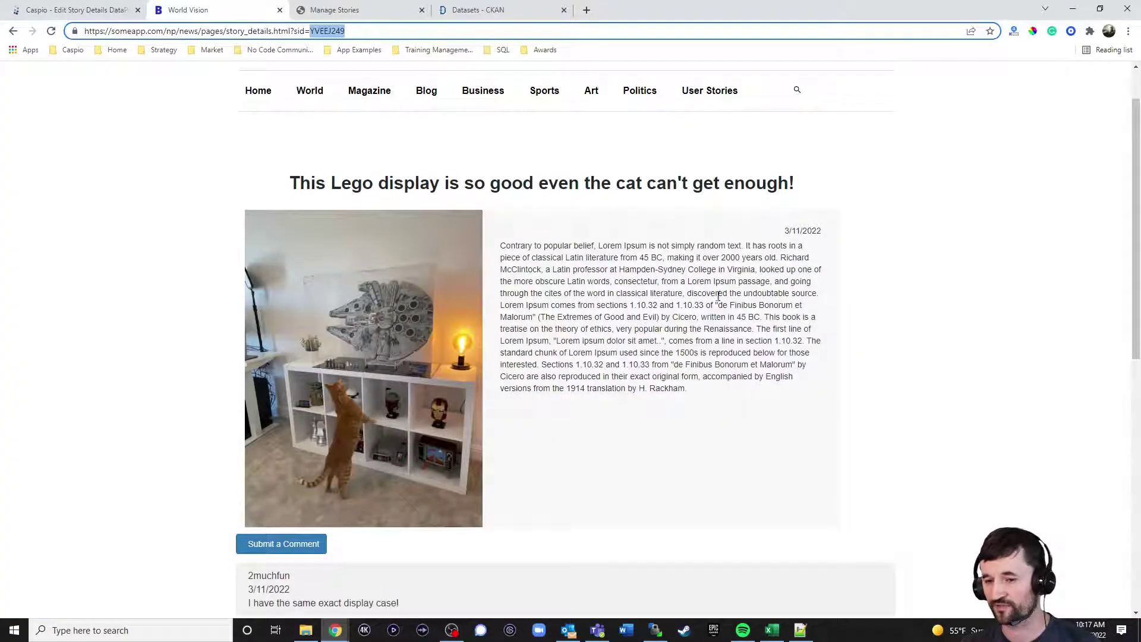
{"action": "left_click_drag", "start_coordinate": [289, 184], "coordinate": [890, 204]}
{"action": "left_click", "coordinate": [890, 205]}
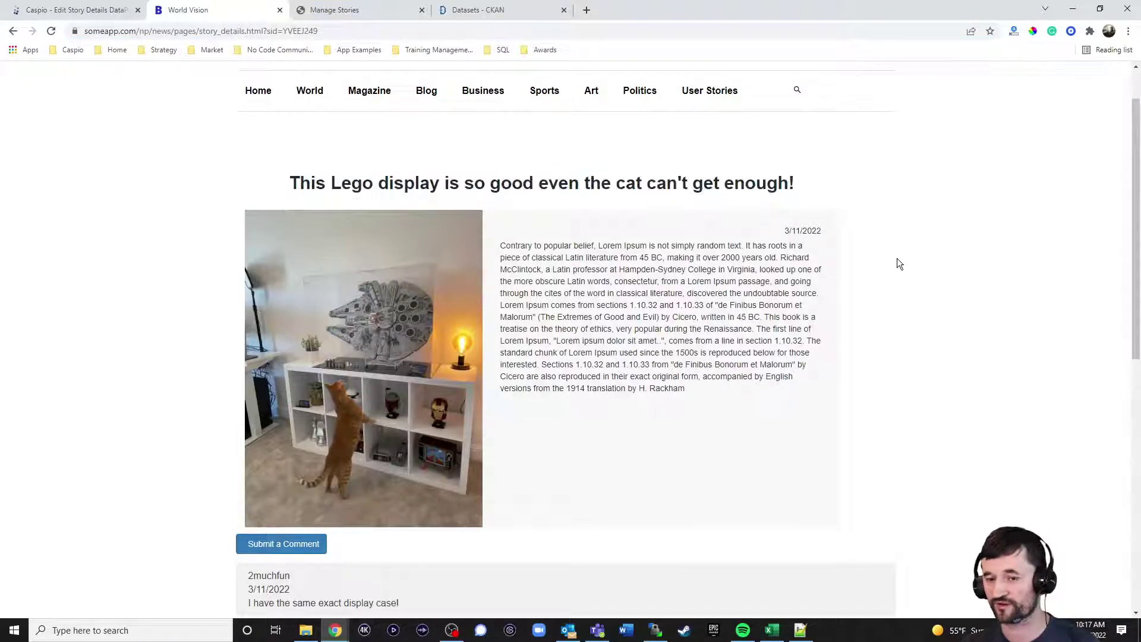
{"action": "scroll", "coordinate": [897, 304], "scroll_direction": "down", "scroll_amount": 4}
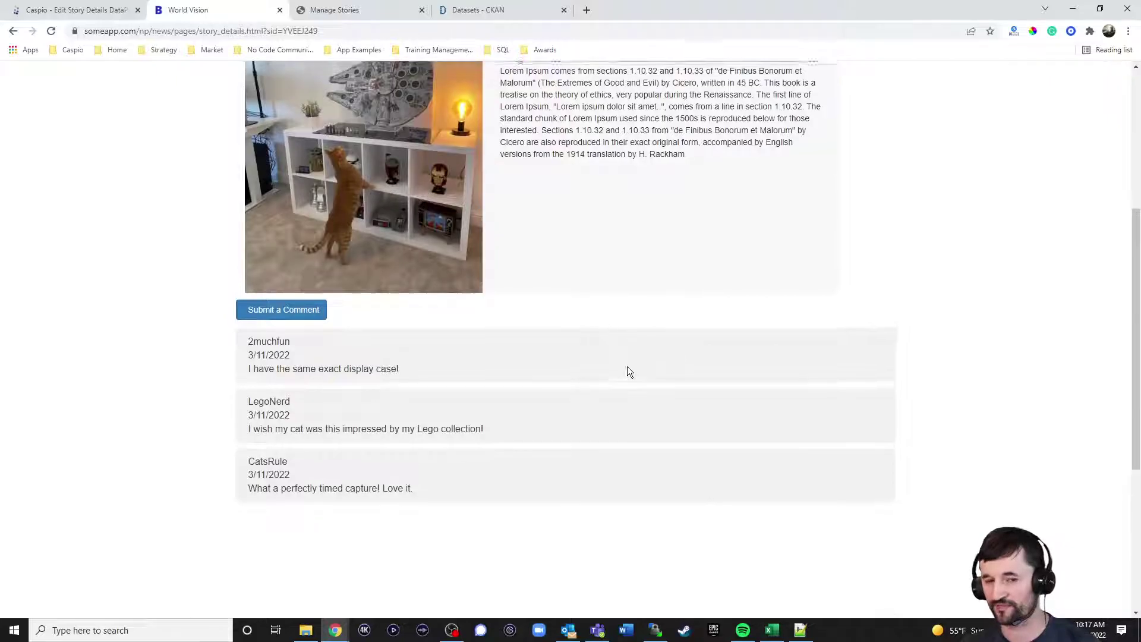
{"action": "scroll", "coordinate": [626, 366], "scroll_direction": "up", "scroll_amount": 4}
Return to Caspio, recheck the selected Details page fields and HTML block, and exit the Story Details wizard without saving
{"action": "left_click", "coordinate": [78, 10]}
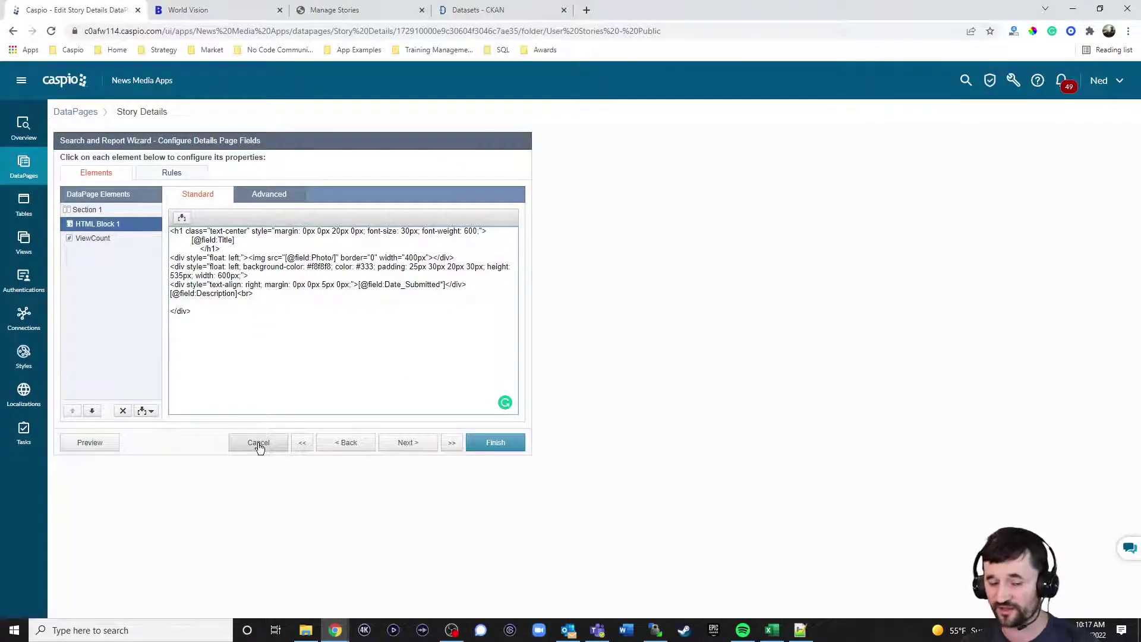
{"action": "left_click", "coordinate": [349, 444]}
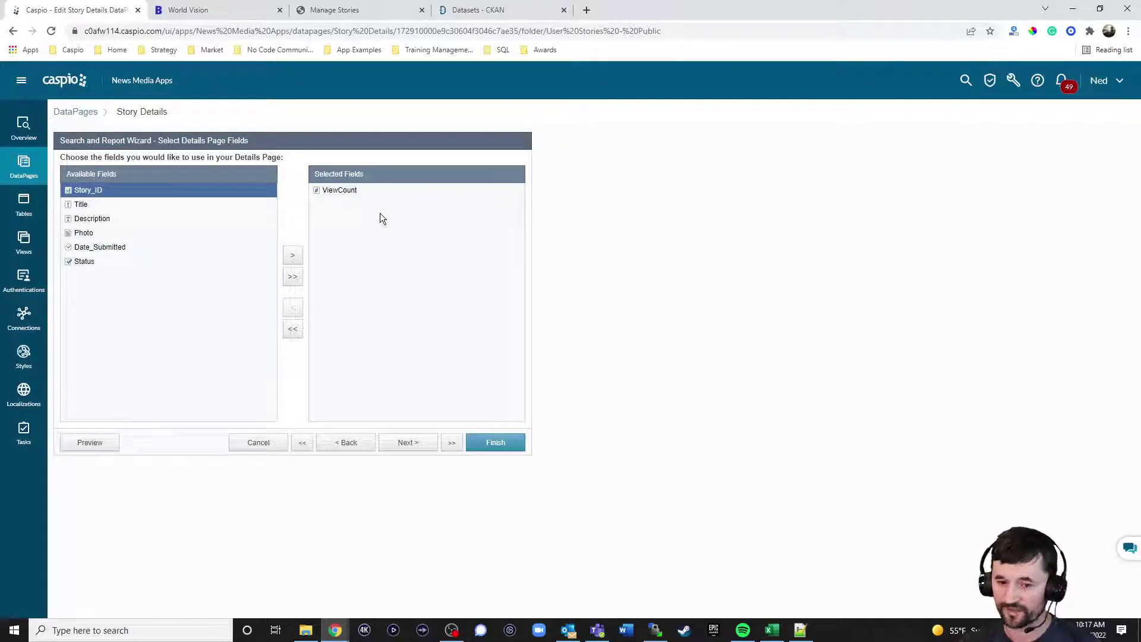
{"action": "left_click", "coordinate": [399, 439]}
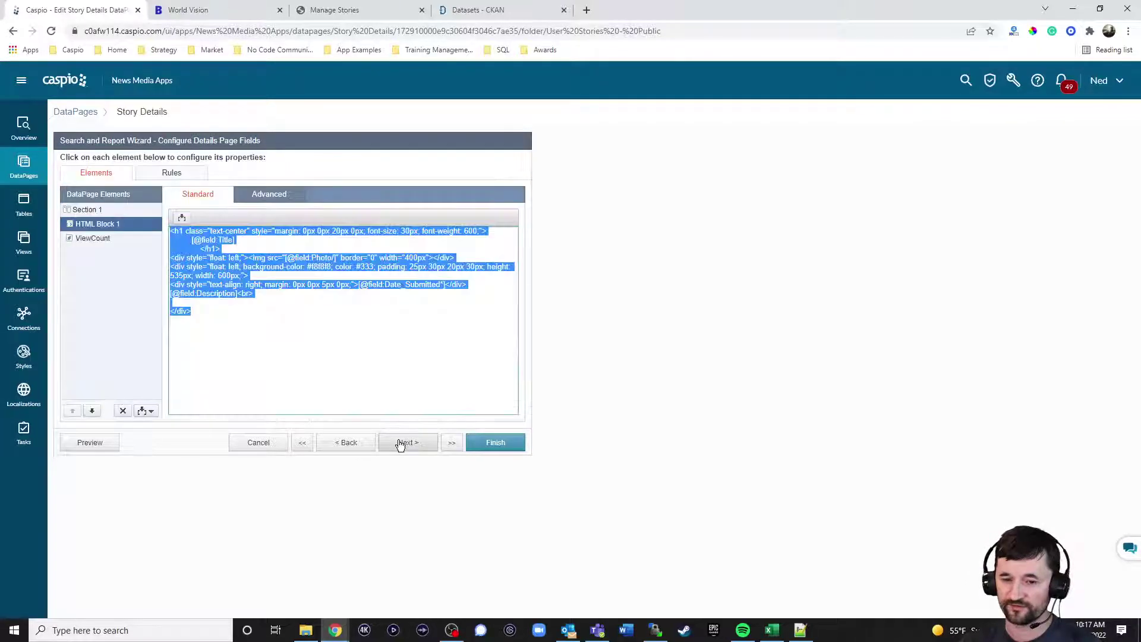
{"action": "left_click", "coordinate": [305, 335]}
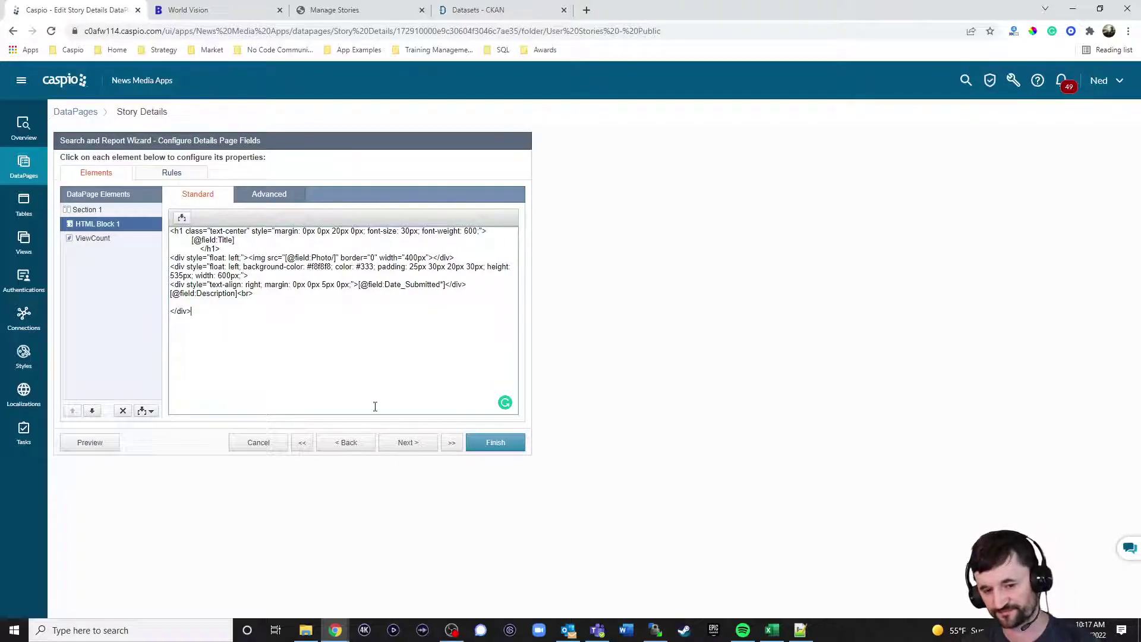
{"action": "left_click", "coordinate": [272, 445]}
{"action": "left_click", "coordinate": [647, 315]}
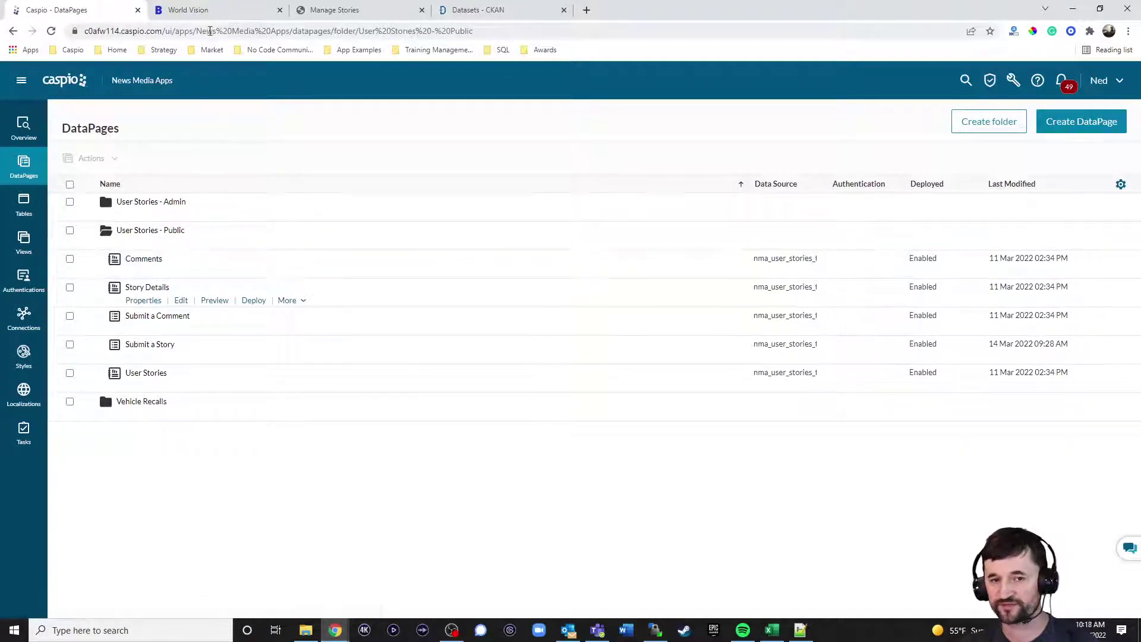
Look over the comments under the Lego story on World Vision and open the Comments DataPage in Caspio for editing
{"action": "left_click", "coordinate": [196, 10]}
{"action": "scroll", "coordinate": [486, 295], "scroll_direction": "down", "scroll_amount": 6}
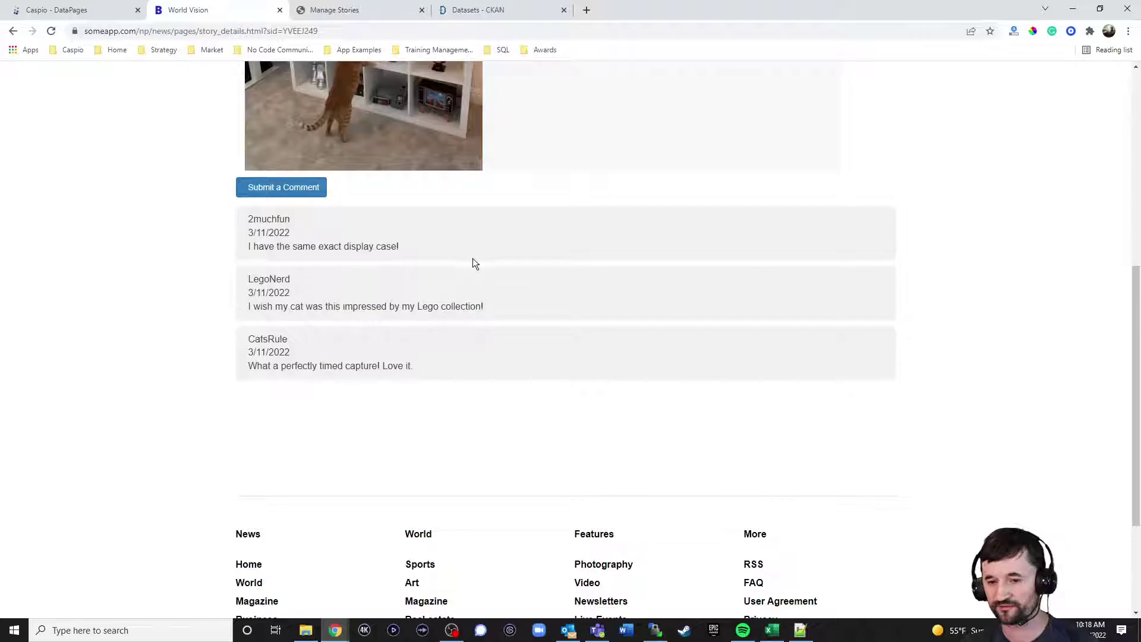
{"action": "left_click", "coordinate": [65, 10]}
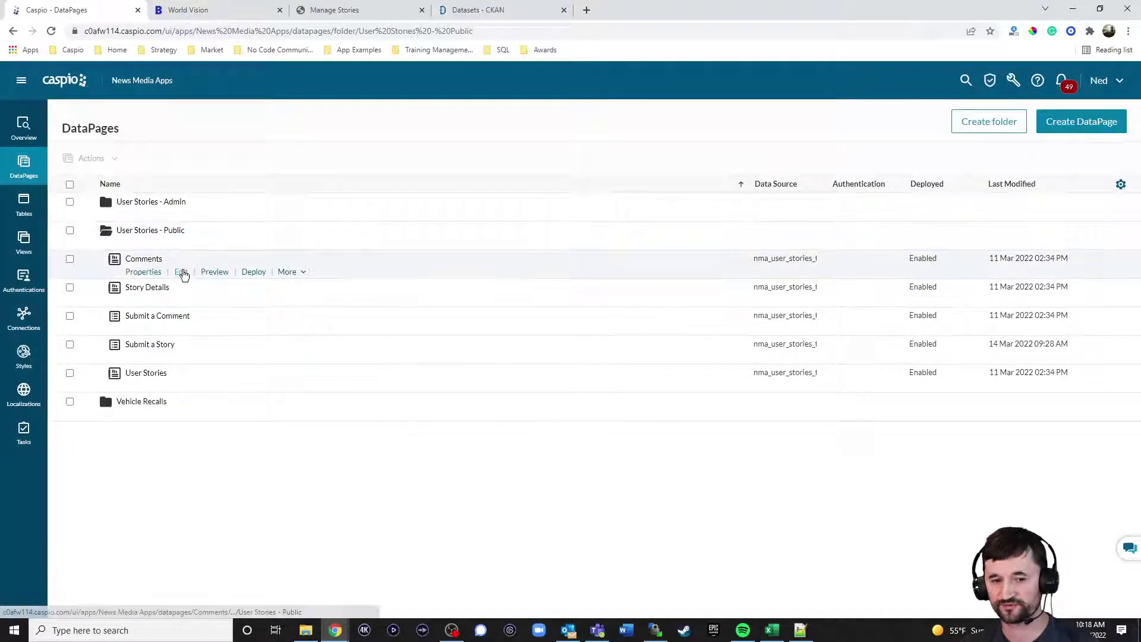
{"action": "left_click", "coordinate": [183, 272]}
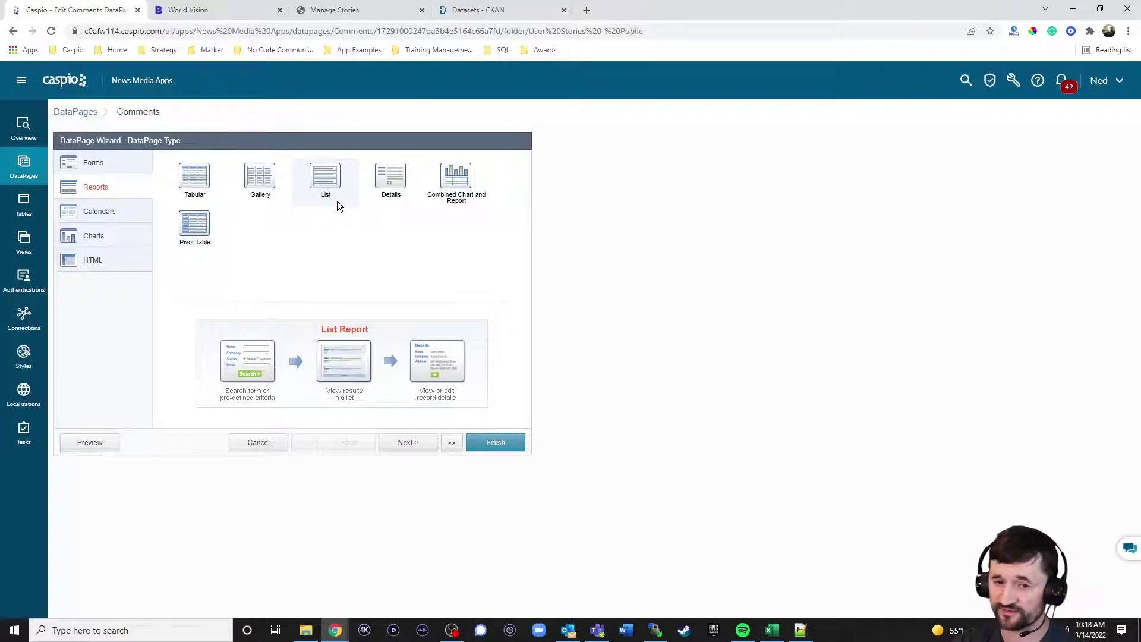
Review the Comments DataPage's data source and Story_ID filter criteria, and relate the filter to the story page on World Vision
{"action": "left_click", "coordinate": [404, 442]}
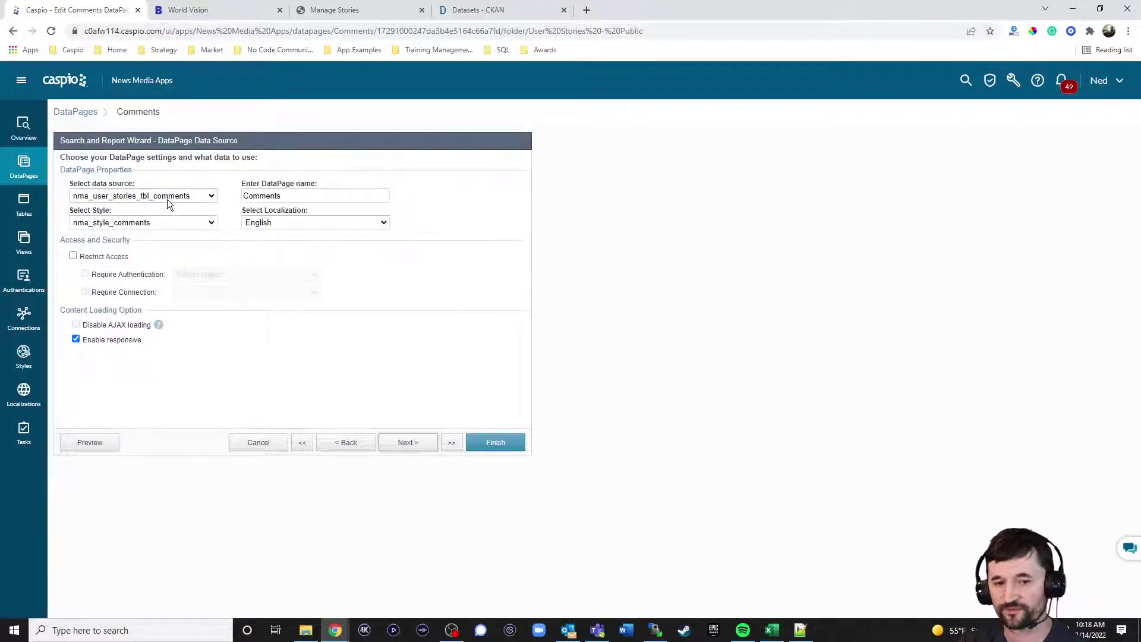
{"action": "left_click", "coordinate": [407, 443]}
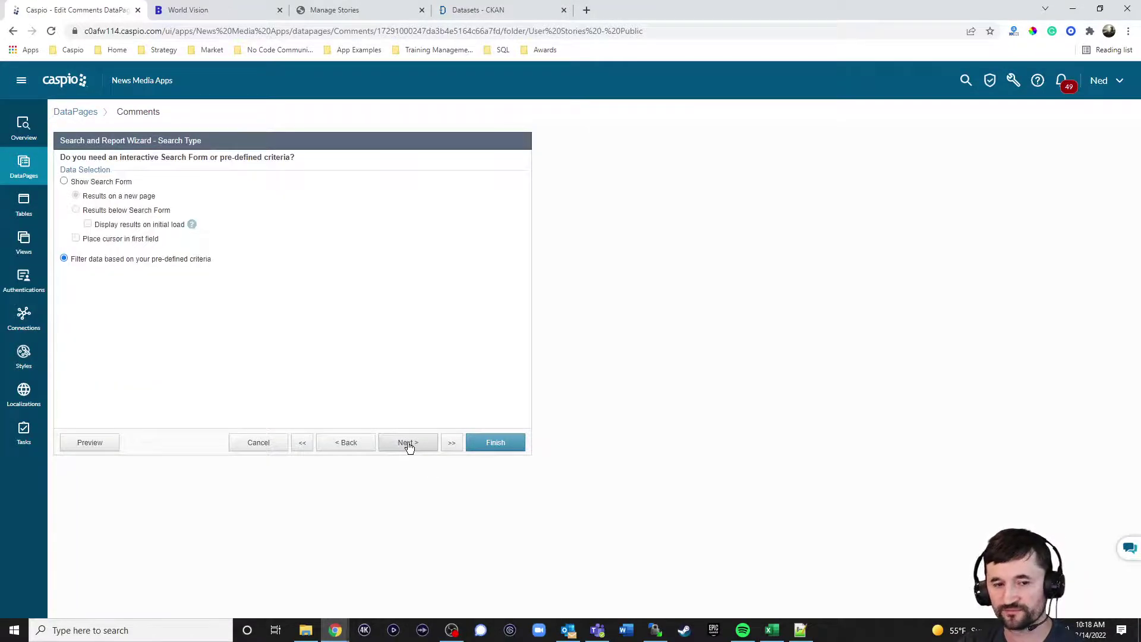
{"action": "left_click", "coordinate": [408, 443]}
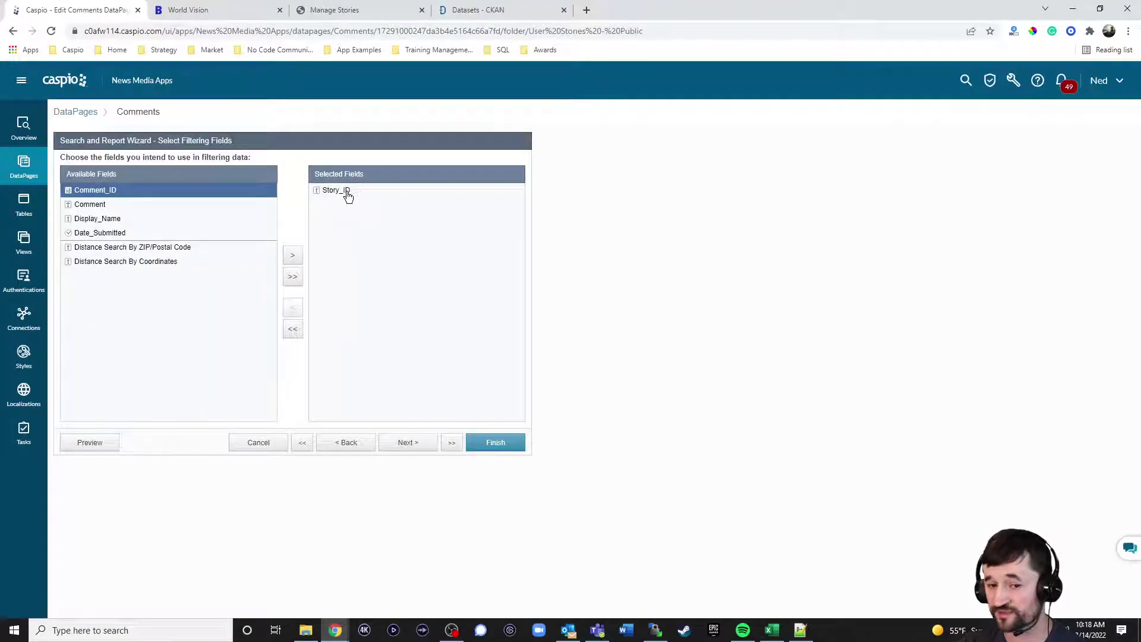
{"action": "left_click", "coordinate": [404, 443]}
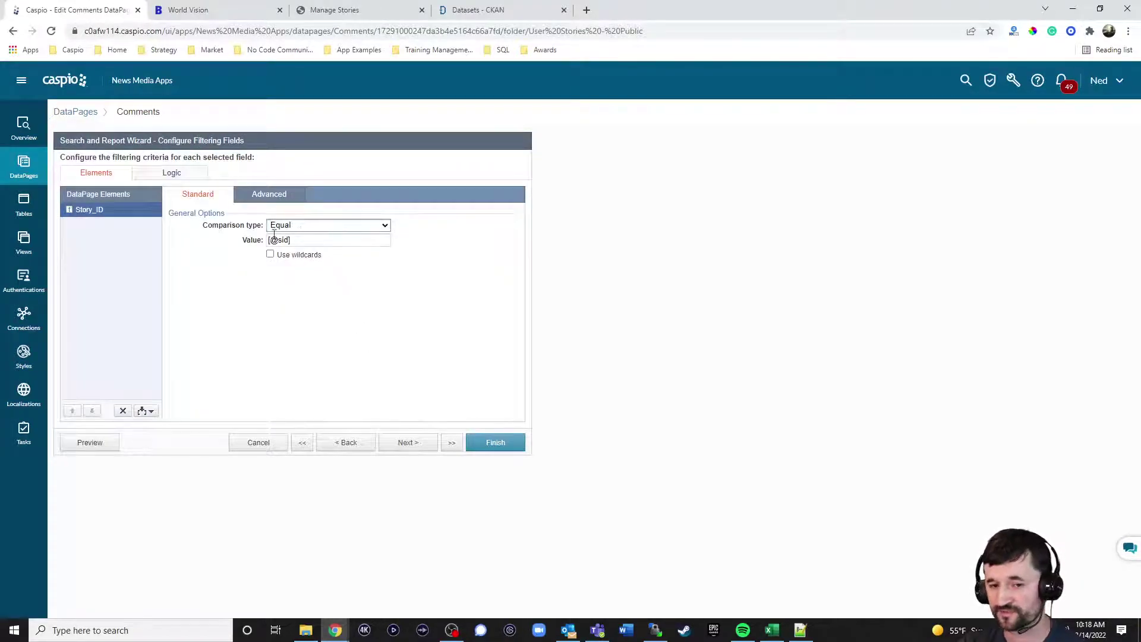
{"action": "left_click", "coordinate": [227, 11]}
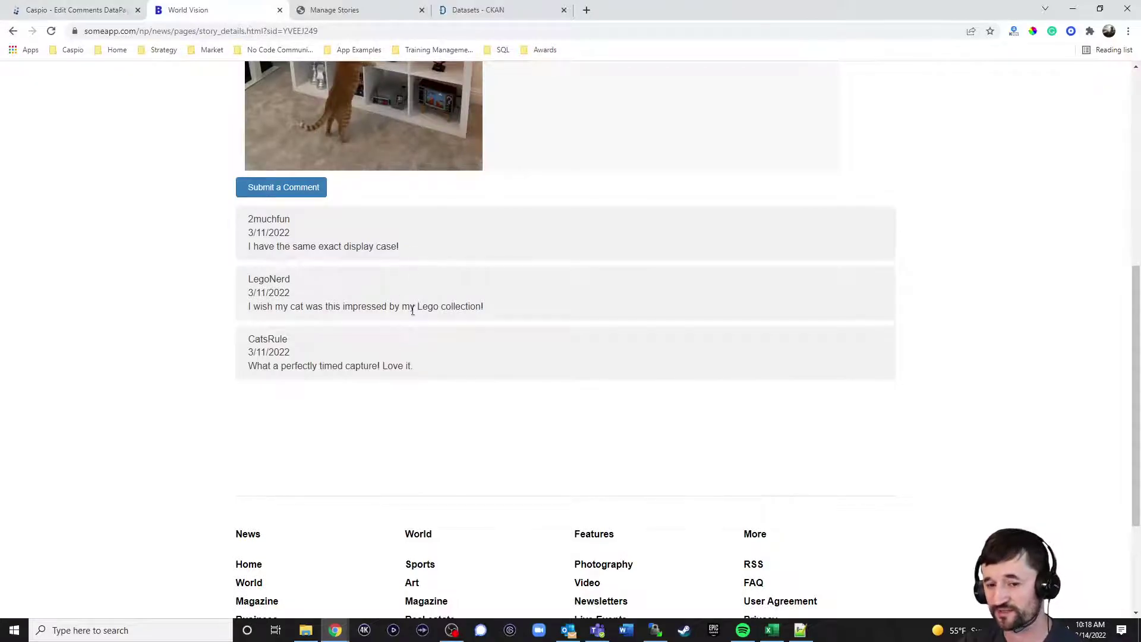
{"action": "scroll", "coordinate": [419, 331], "scroll_direction": "up", "scroll_amount": 6}
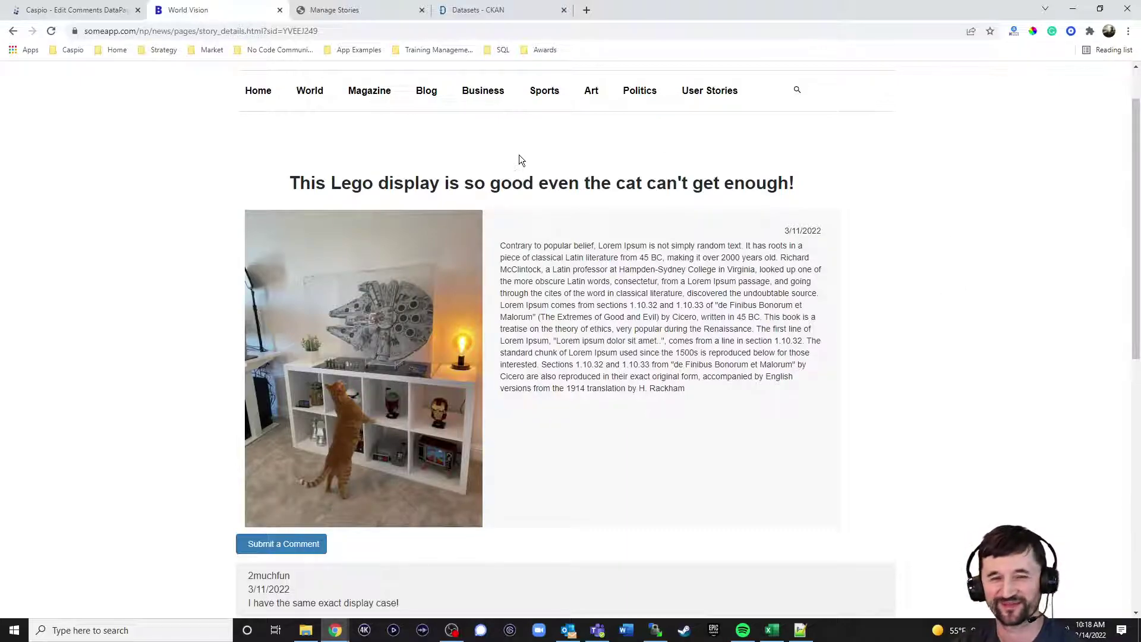
Continue the Comments wizard to the results page fields and review the Display_Name, Date_Submitted and Comment elements
{"action": "left_click", "coordinate": [110, 10]}
{"action": "left_click", "coordinate": [405, 442]}
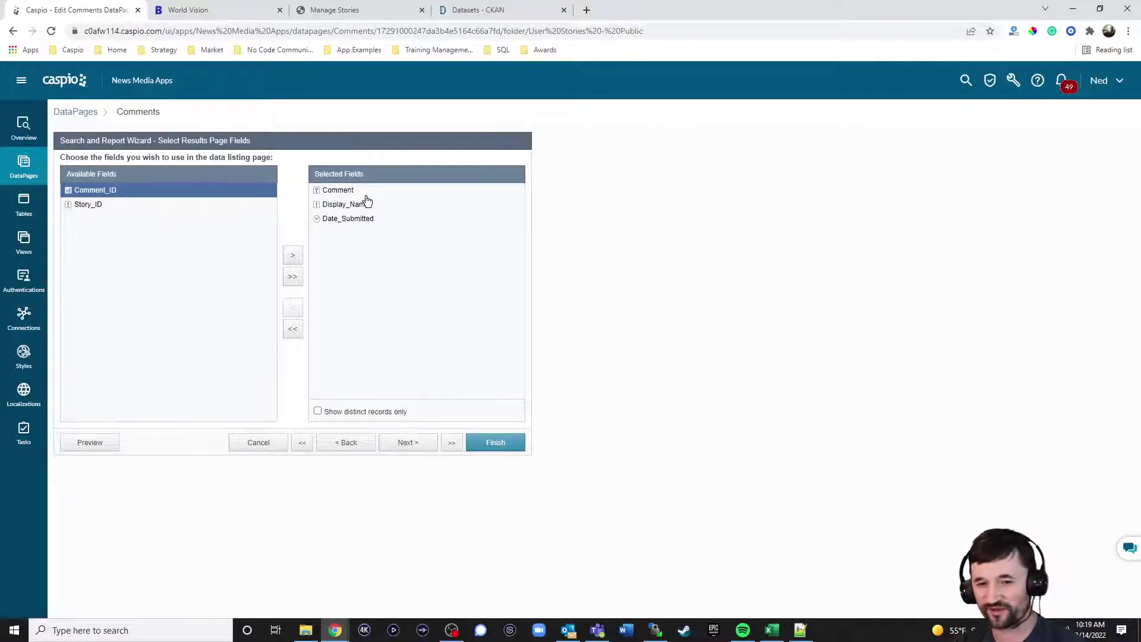
{"action": "left_click", "coordinate": [418, 447]}
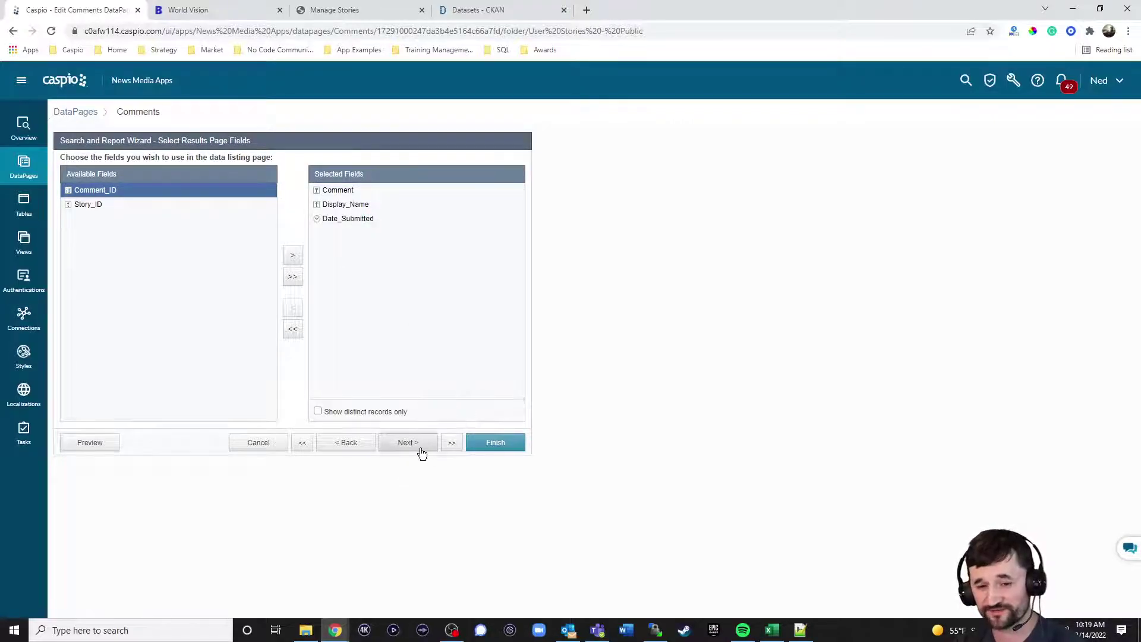
{"action": "left_click", "coordinate": [418, 447]}
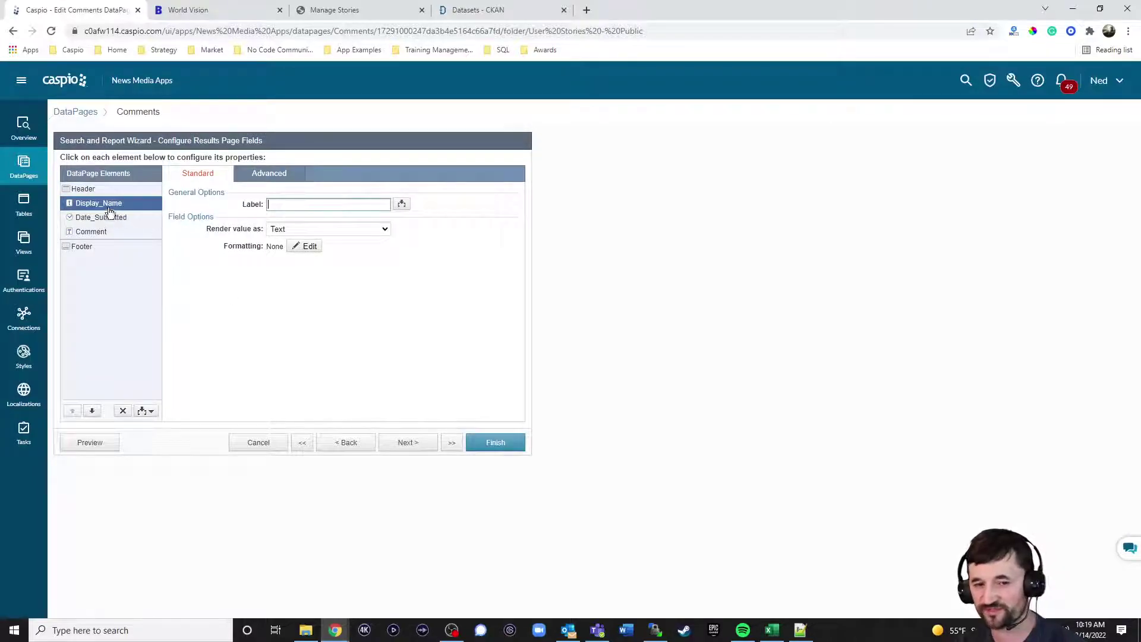
{"action": "left_click", "coordinate": [128, 221]}
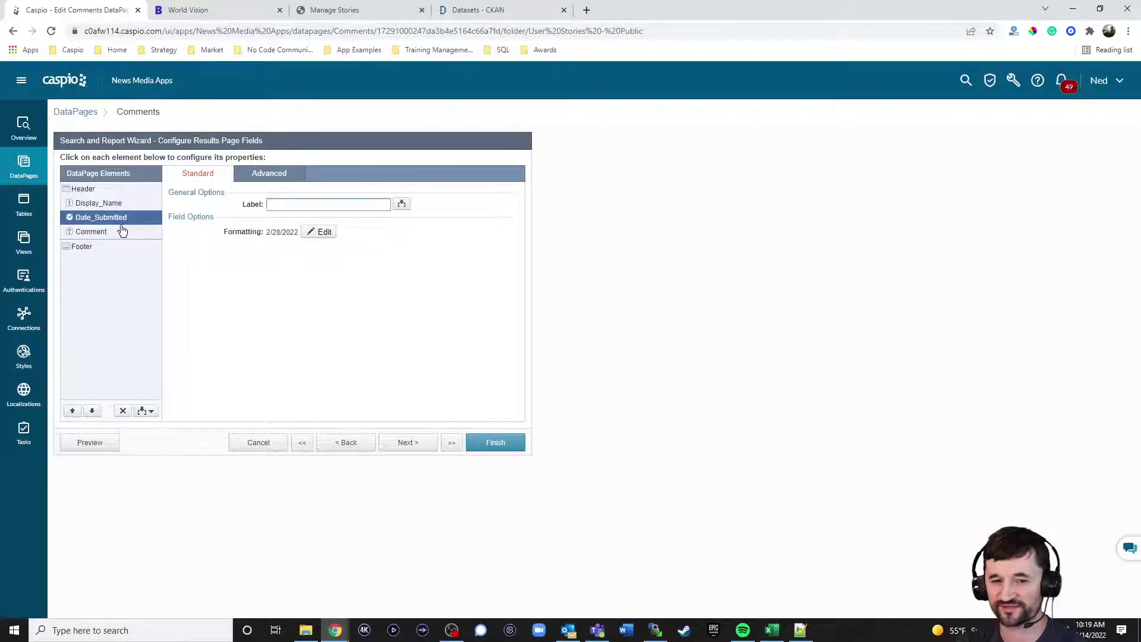
{"action": "left_click", "coordinate": [105, 233]}
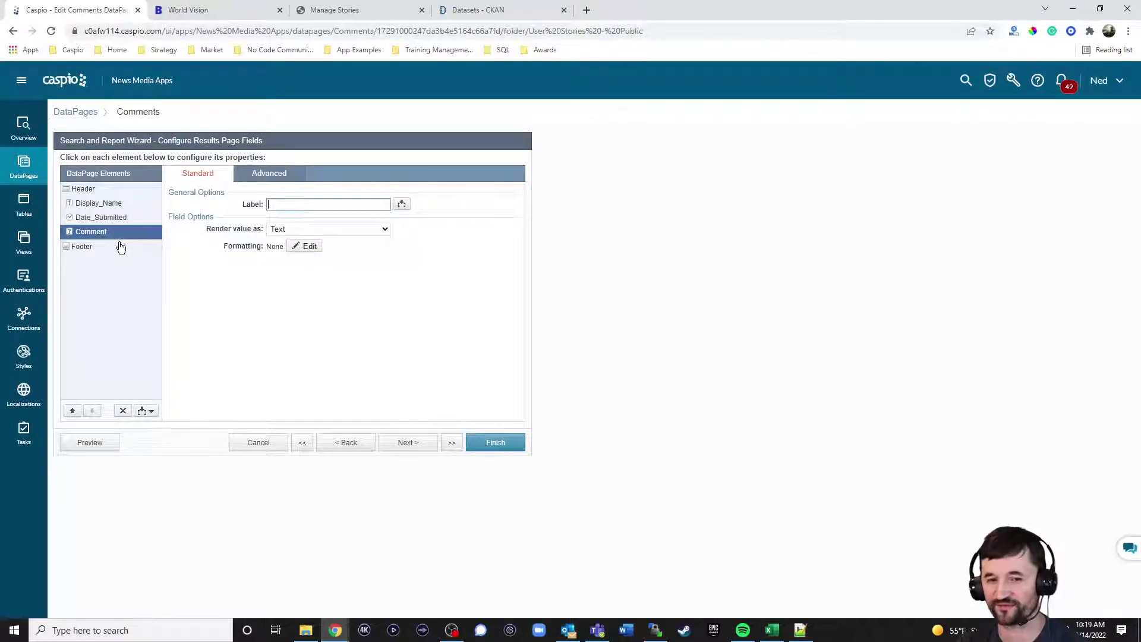
Review the Header element's code for the comment button, and open and close the Submit a Comment form on World Vision
{"action": "left_click", "coordinate": [89, 189]}
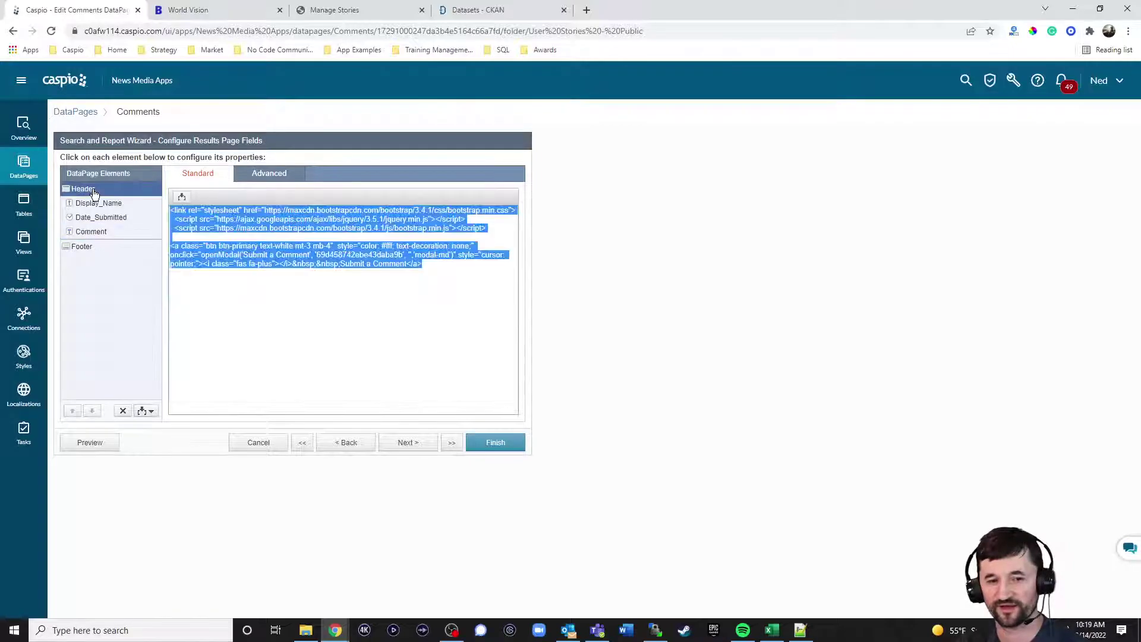
{"action": "left_click", "coordinate": [506, 230]}
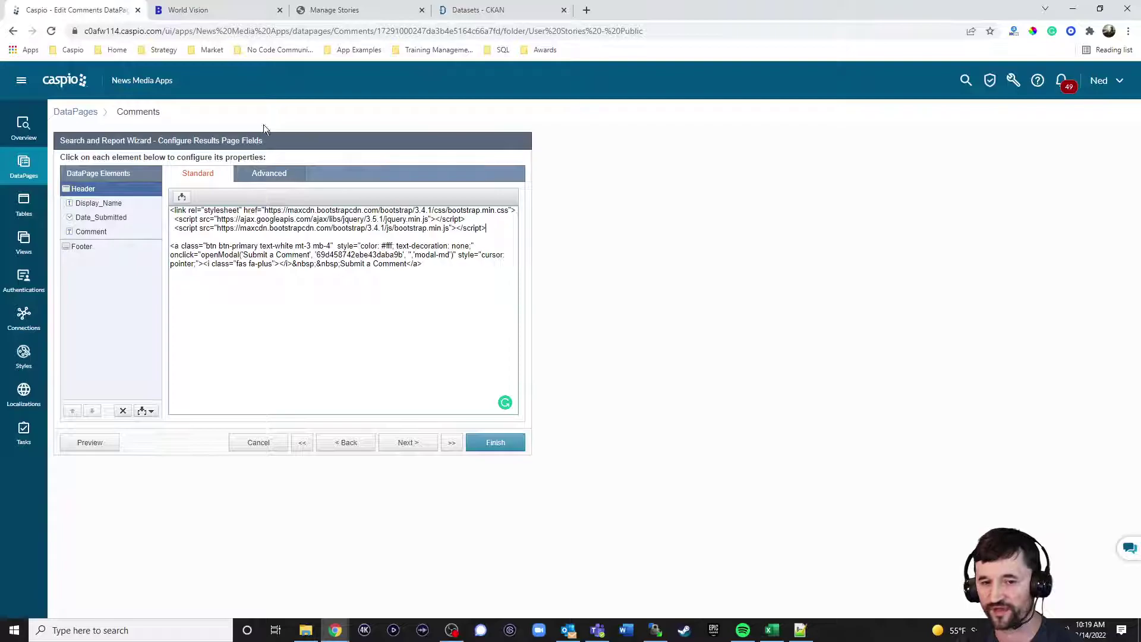
{"action": "left_click", "coordinate": [226, 16]}
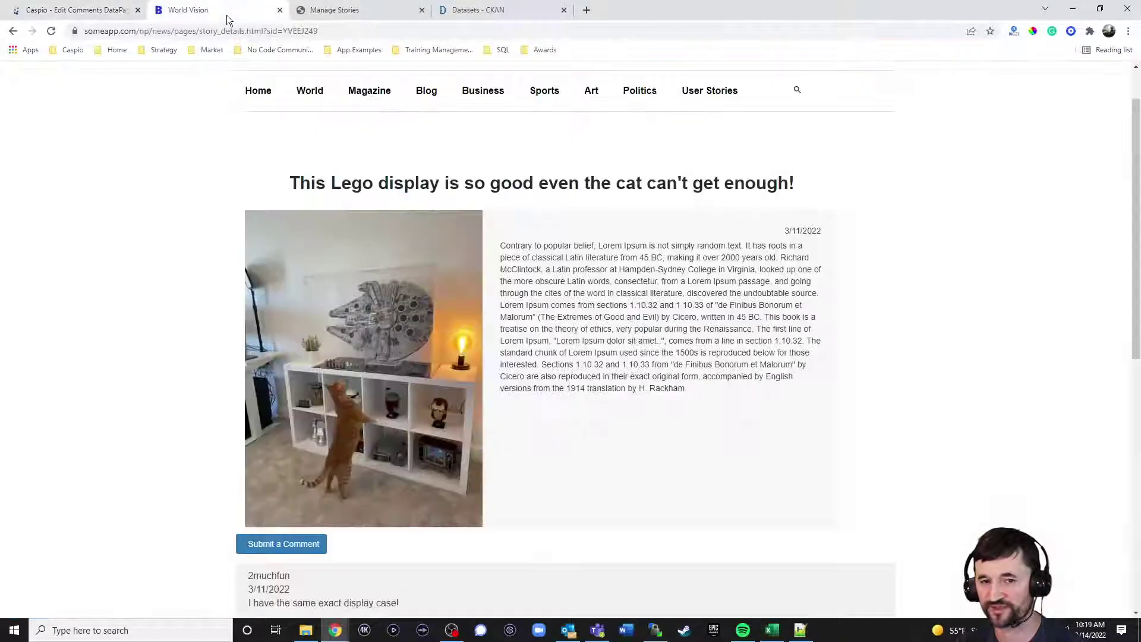
{"action": "left_click", "coordinate": [273, 545]}
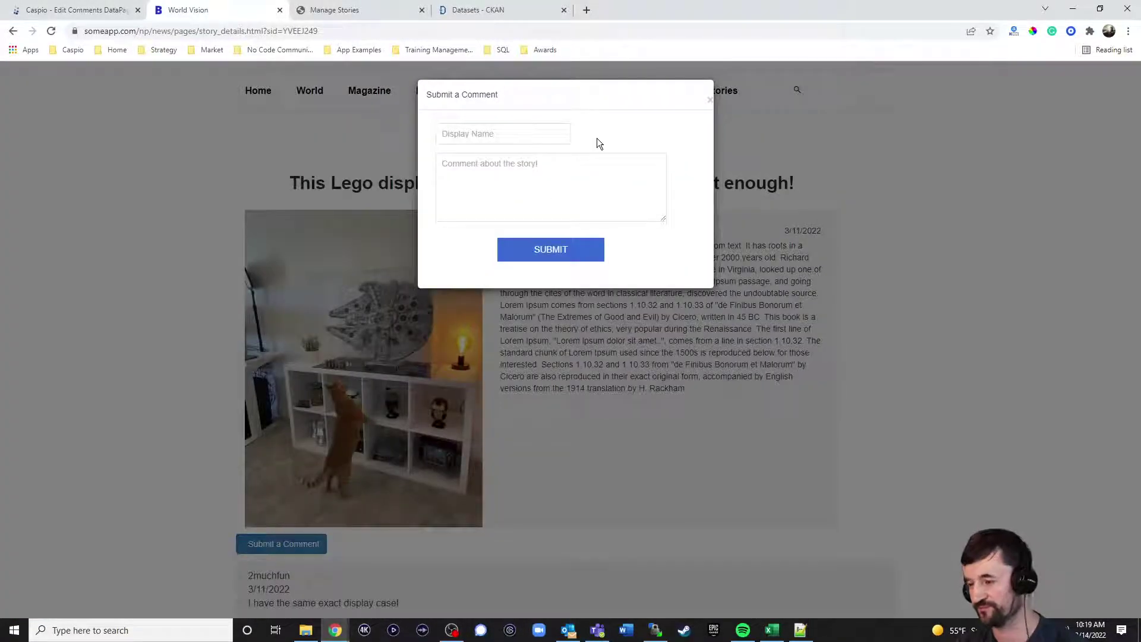
{"action": "left_click", "coordinate": [709, 101]}
{"action": "left_click", "coordinate": [84, 10]}
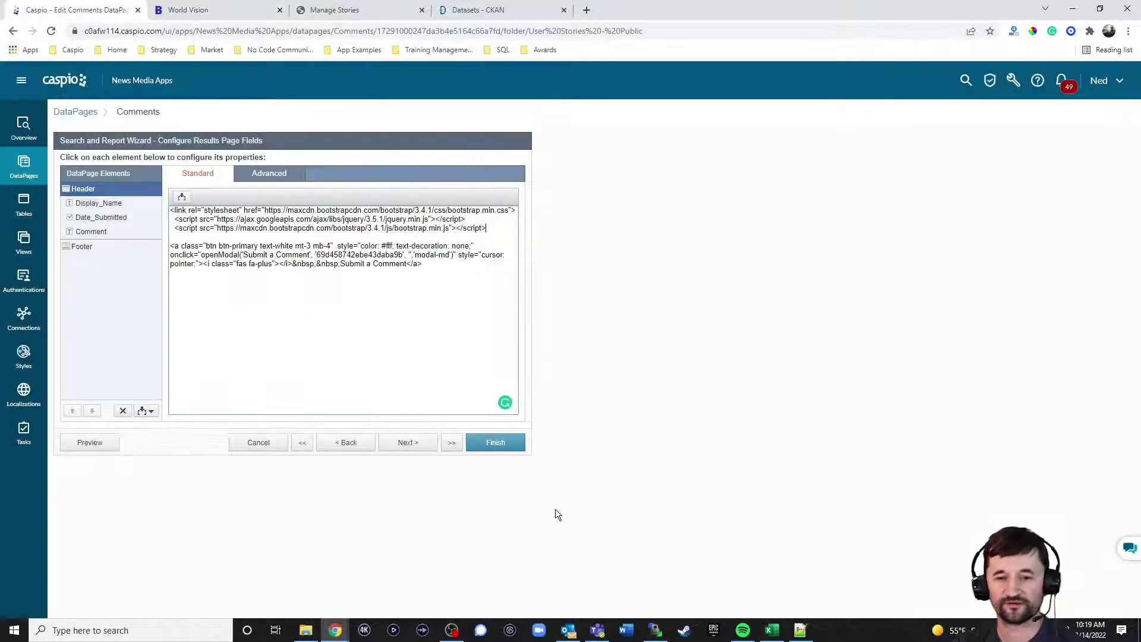
Advance the Comments wizard to its Details Page options and exit it without saving
{"action": "left_click", "coordinate": [416, 446]}
{"action": "left_click", "coordinate": [416, 445]}
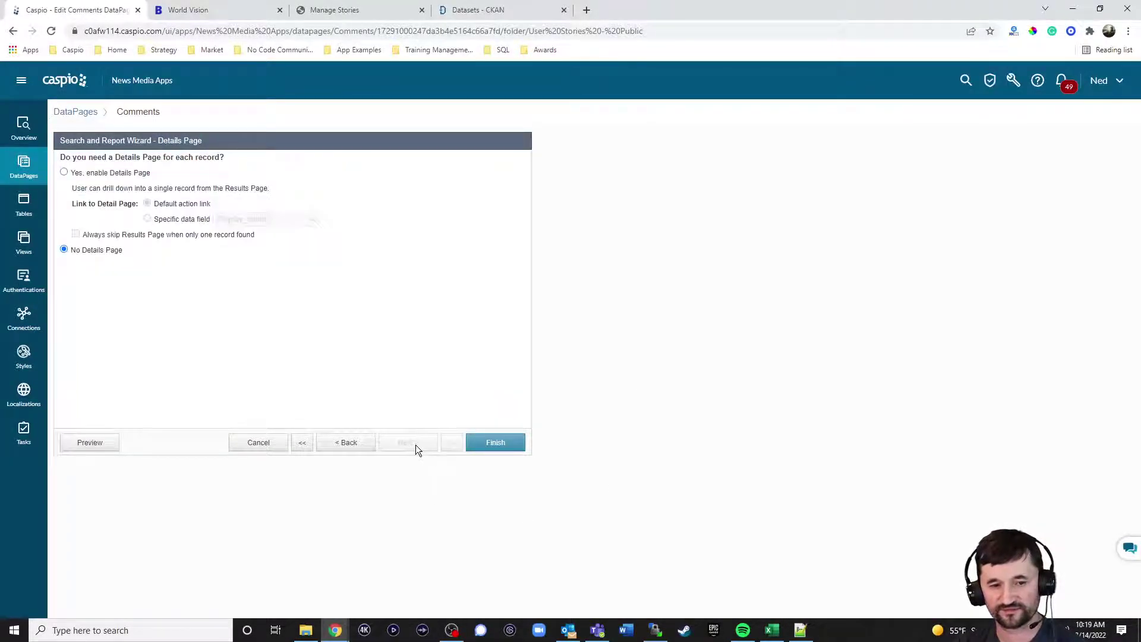
{"action": "left_click", "coordinate": [259, 441]}
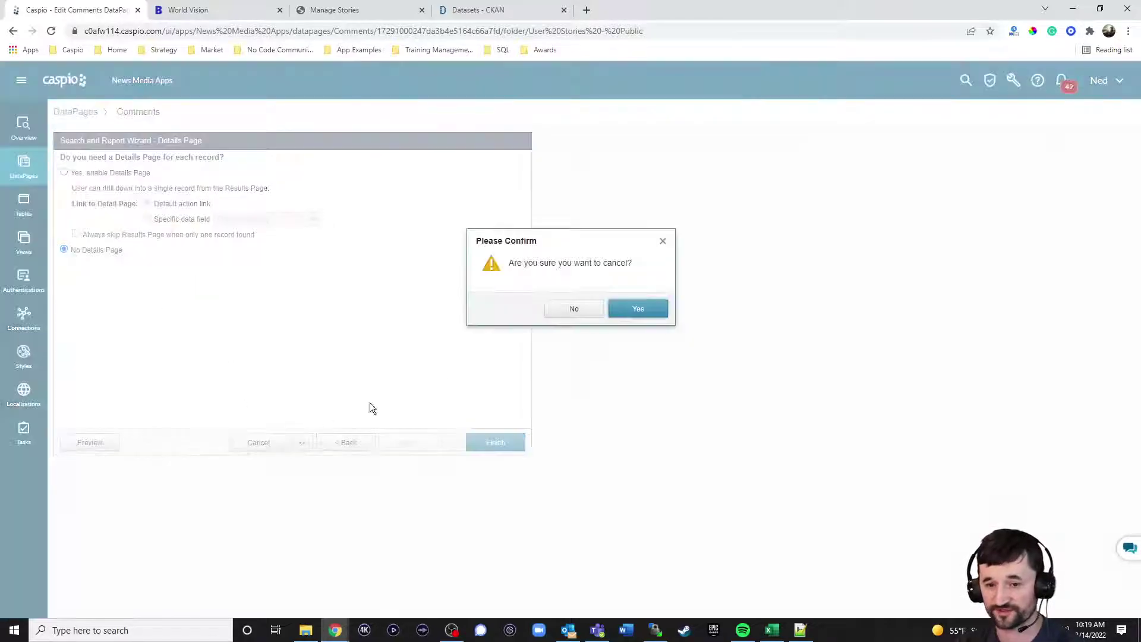
{"action": "left_click", "coordinate": [637, 309]}
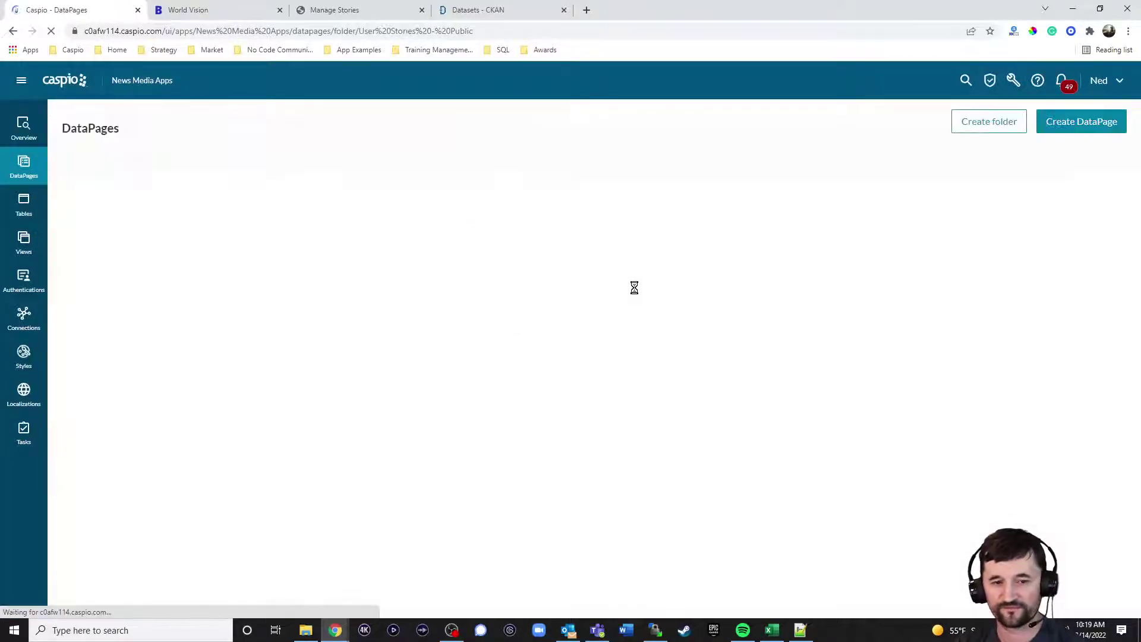
Examine the Submit a Comment form's fields on the Lego story page, close the form, and return to the Caspio DataPages list
{"action": "left_click", "coordinate": [223, 11]}
{"action": "left_click", "coordinate": [271, 548]}
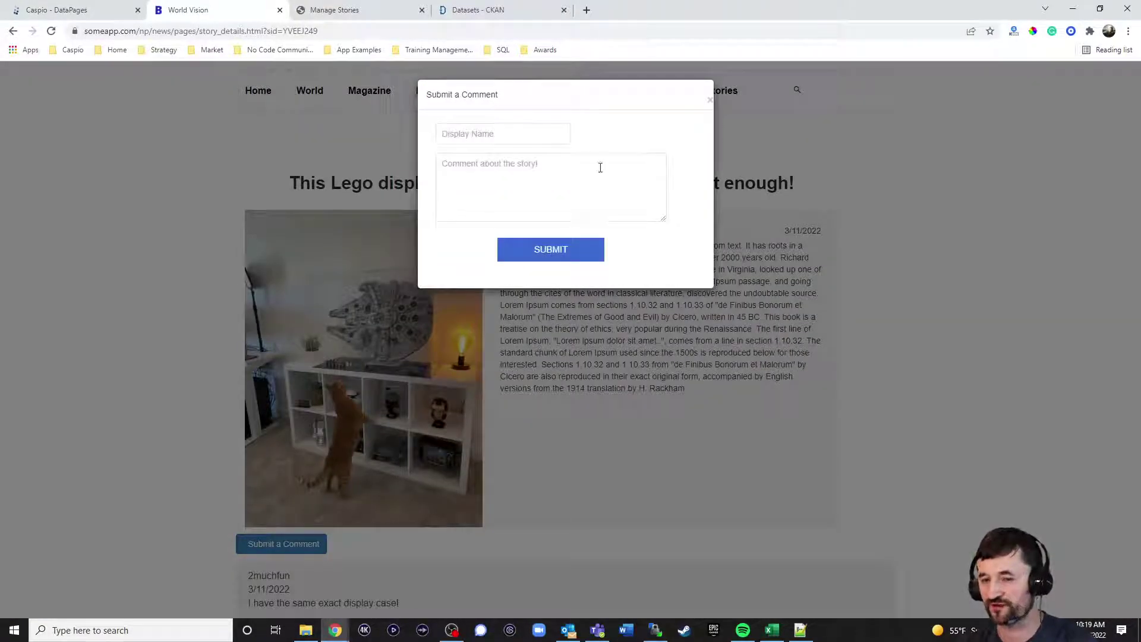
{"action": "left_click", "coordinate": [710, 100]}
{"action": "left_click", "coordinate": [82, 8]}
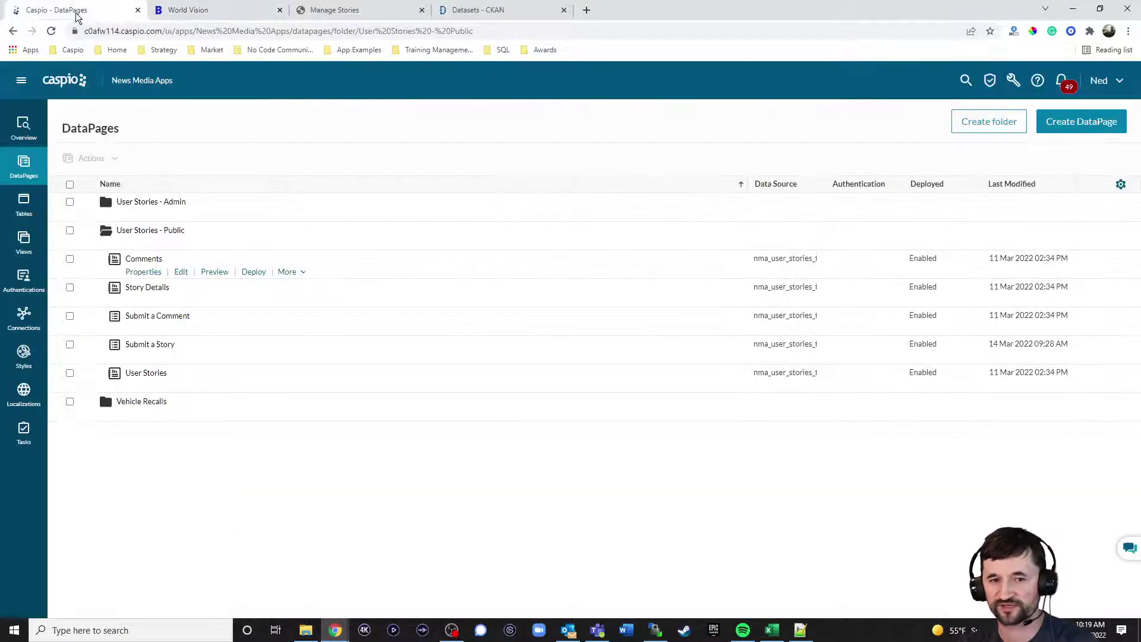
Open the Submit a Comment DataPage for editing and advance its wizard to the field configuration page
{"action": "left_click", "coordinate": [188, 330]}
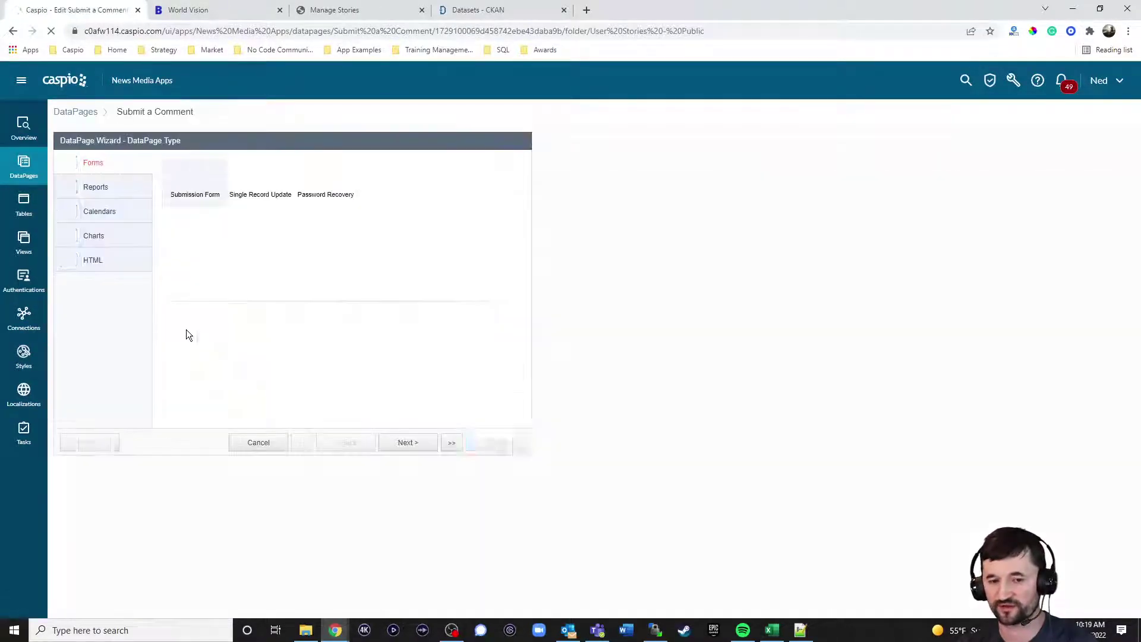
{"action": "left_click", "coordinate": [409, 443]}
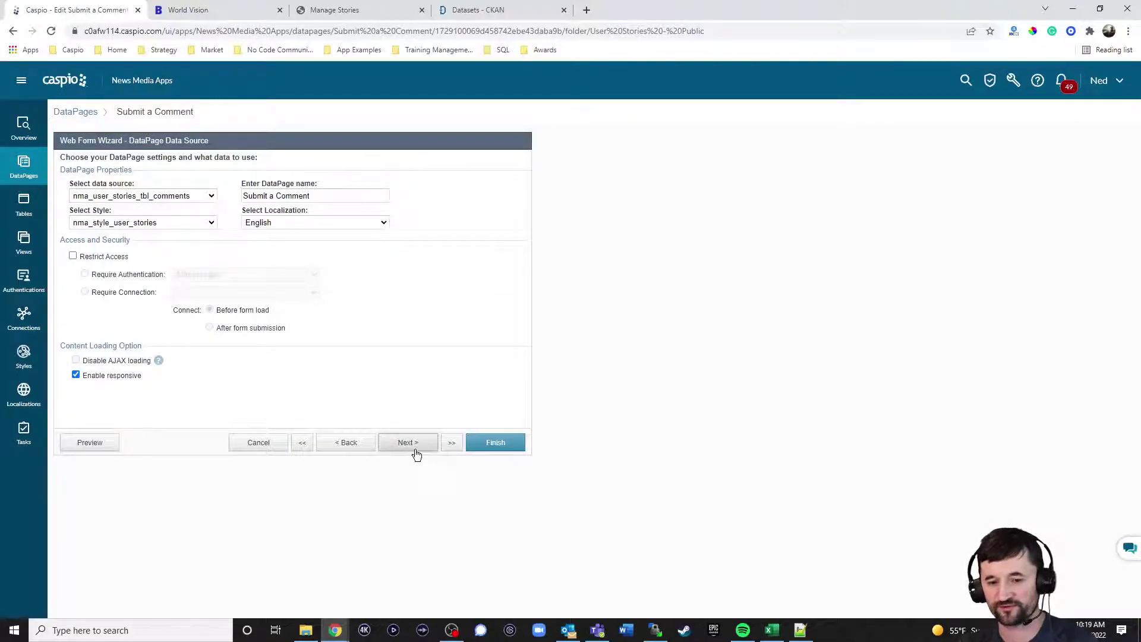
{"action": "left_click", "coordinate": [417, 449]}
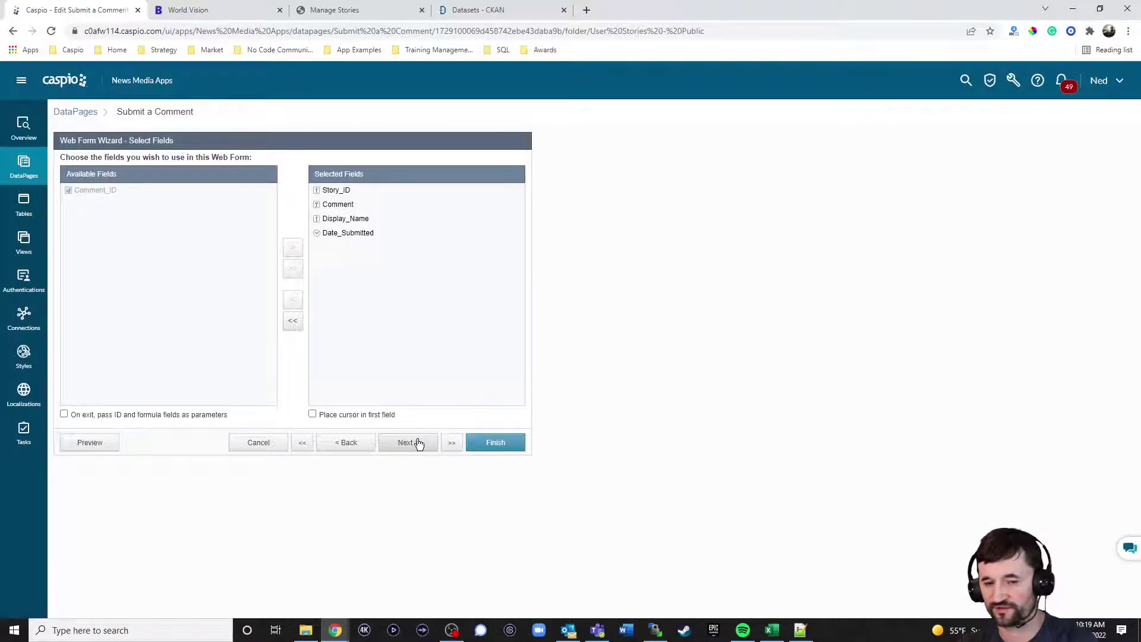
{"action": "left_click", "coordinate": [418, 444]}
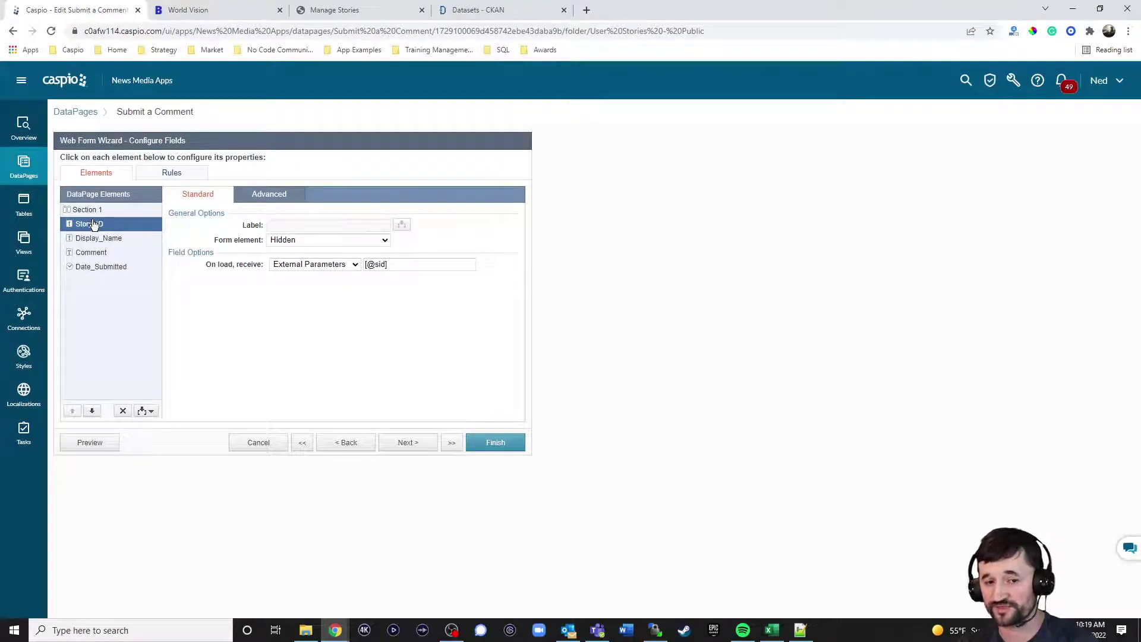
Check the Submit a Comment form and page URL parameter on the Lego story, and review Story_ID's advanced options in the Caspio wizard
{"action": "left_click", "coordinate": [202, 12]}
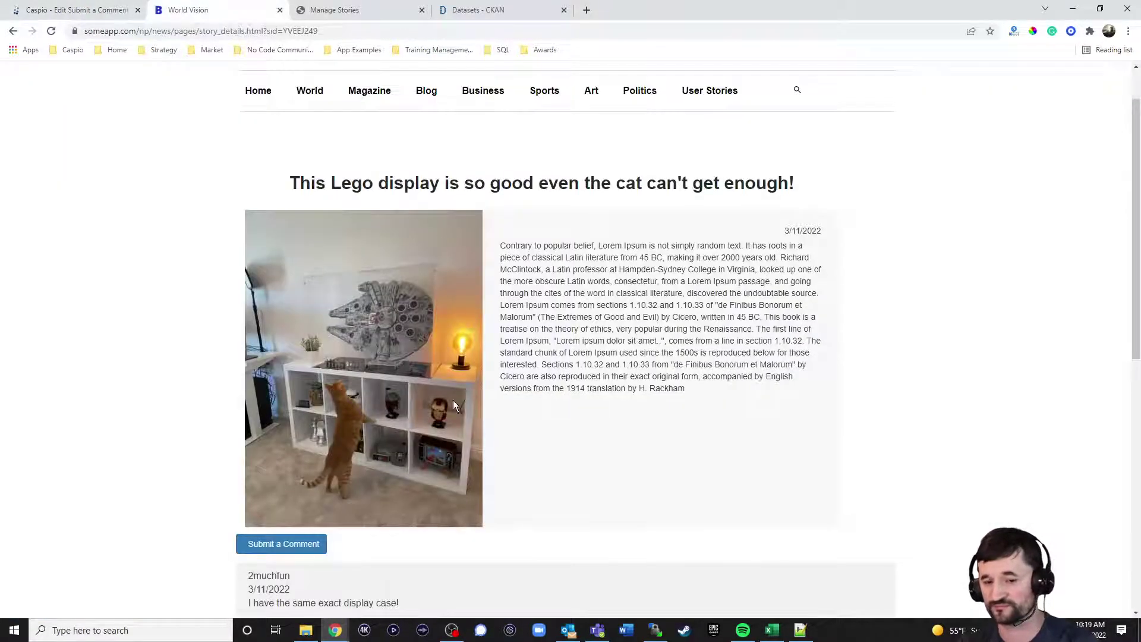
{"action": "left_click", "coordinate": [303, 543]}
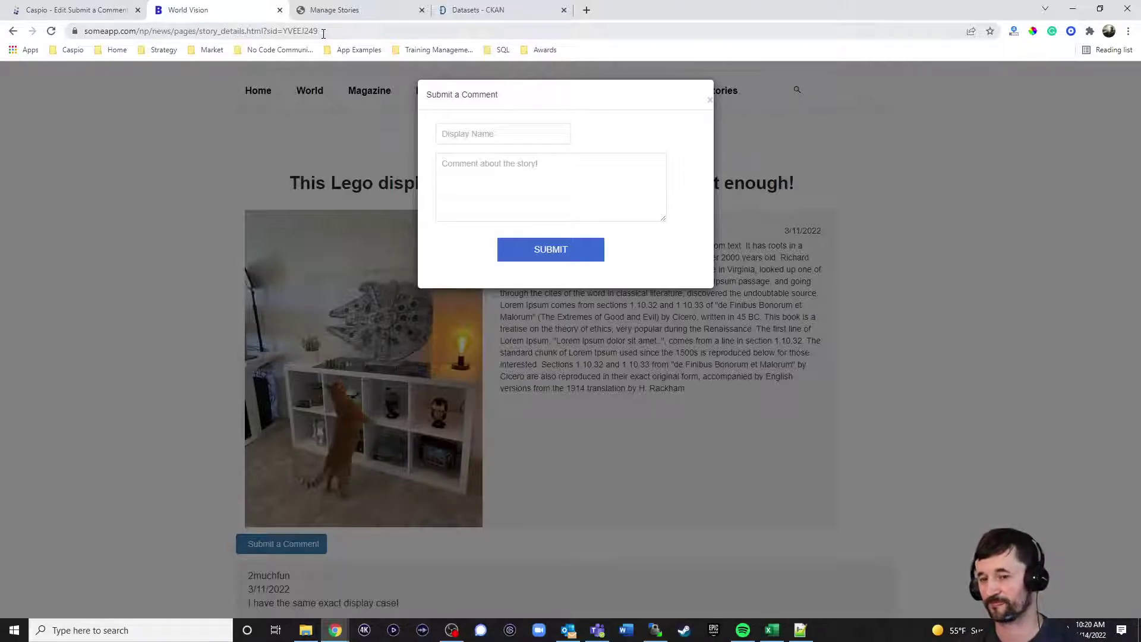
{"action": "left_click", "coordinate": [107, 10]}
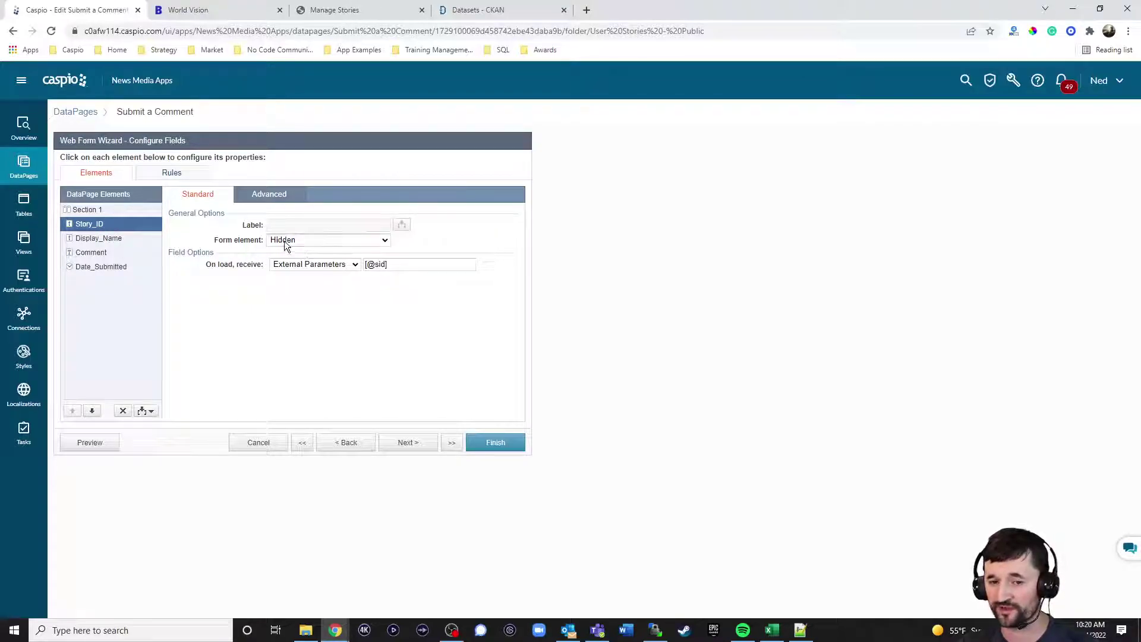
{"action": "left_click", "coordinate": [269, 195]}
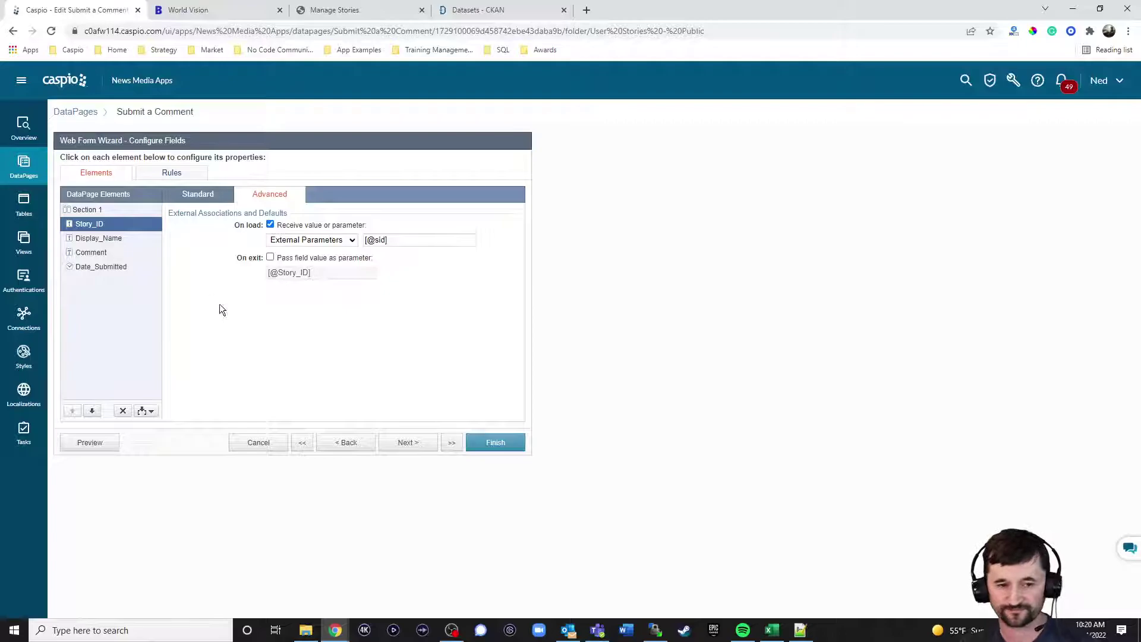
Review the Display_Name, Comment and Date_Submitted elements of the Submit a Comment DataPage, and exit the wizard without saving
{"action": "left_click", "coordinate": [110, 238]}
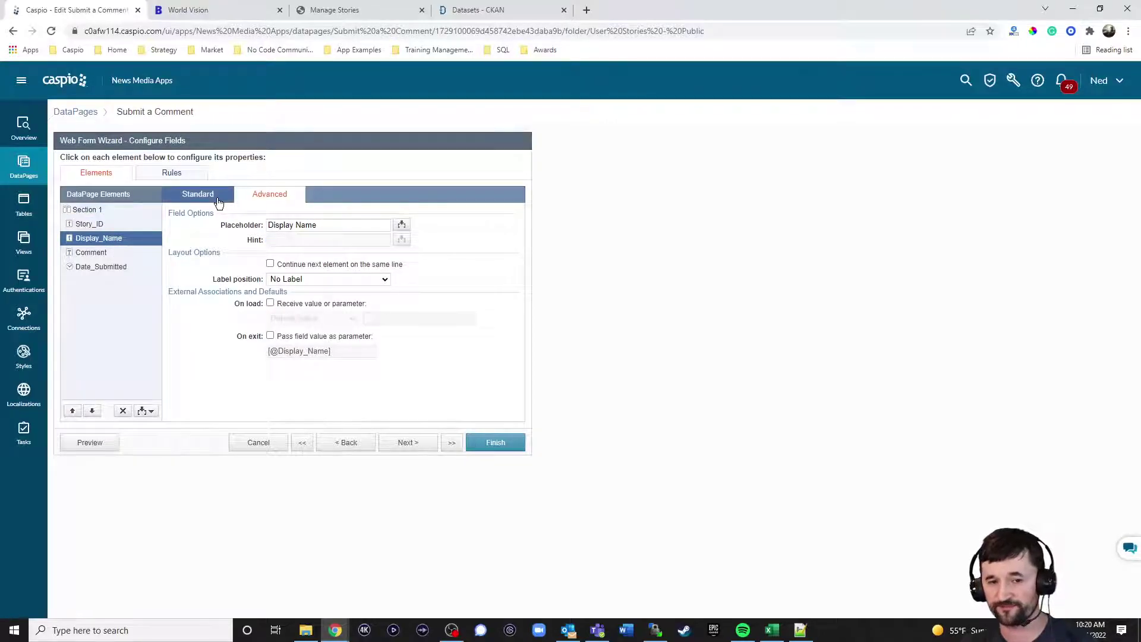
{"action": "left_click", "coordinate": [199, 194]}
{"action": "left_click", "coordinate": [105, 254]}
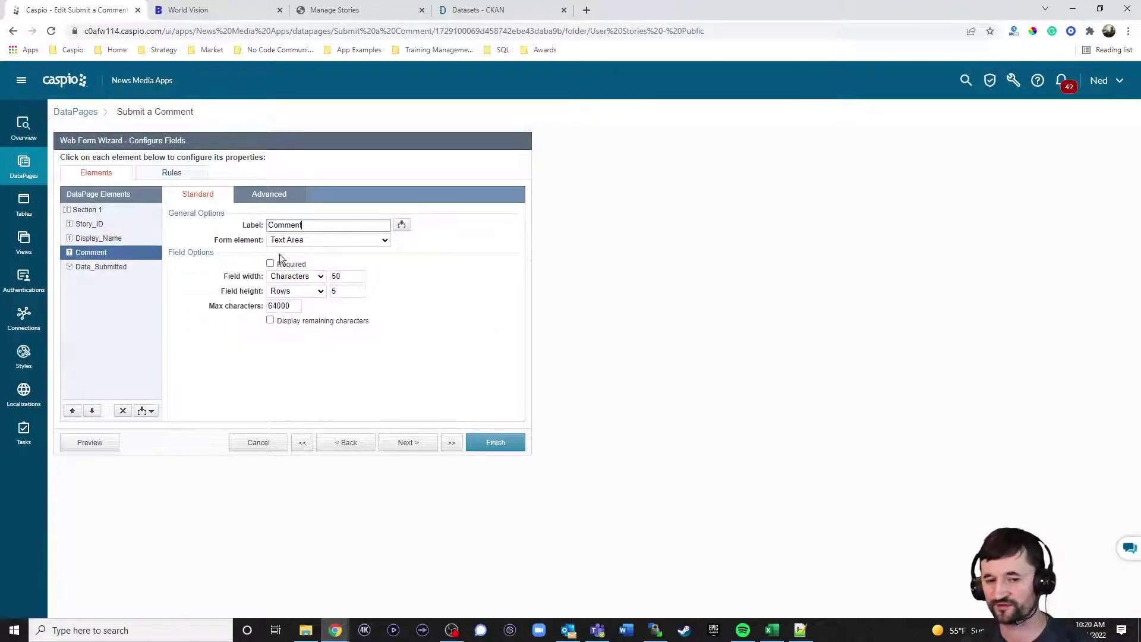
{"action": "left_click", "coordinate": [110, 271]}
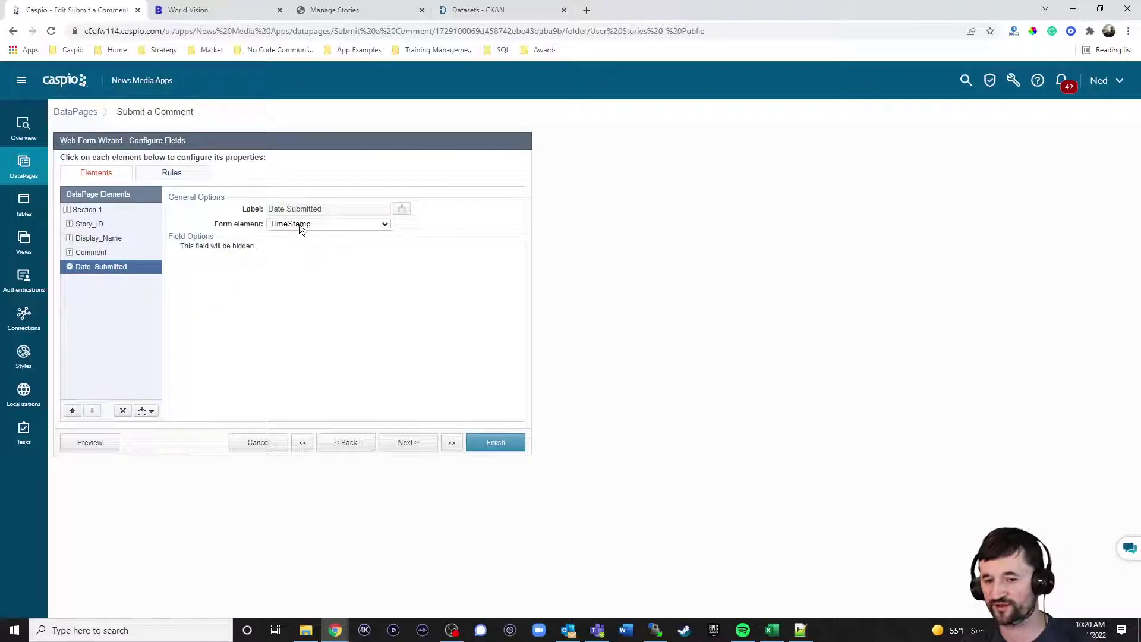
{"action": "left_click", "coordinate": [258, 443]}
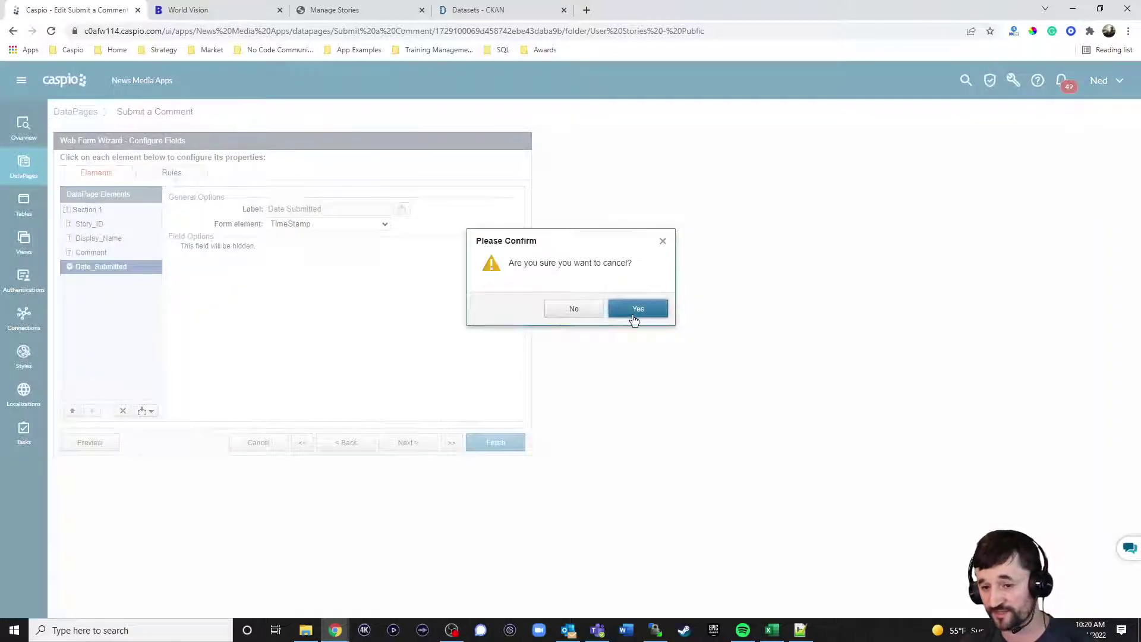
{"action": "left_click", "coordinate": [636, 311]}
Close the comment form on World Vision, return to the home page and open the vehicle recall data under World News
{"action": "left_click", "coordinate": [207, 11]}
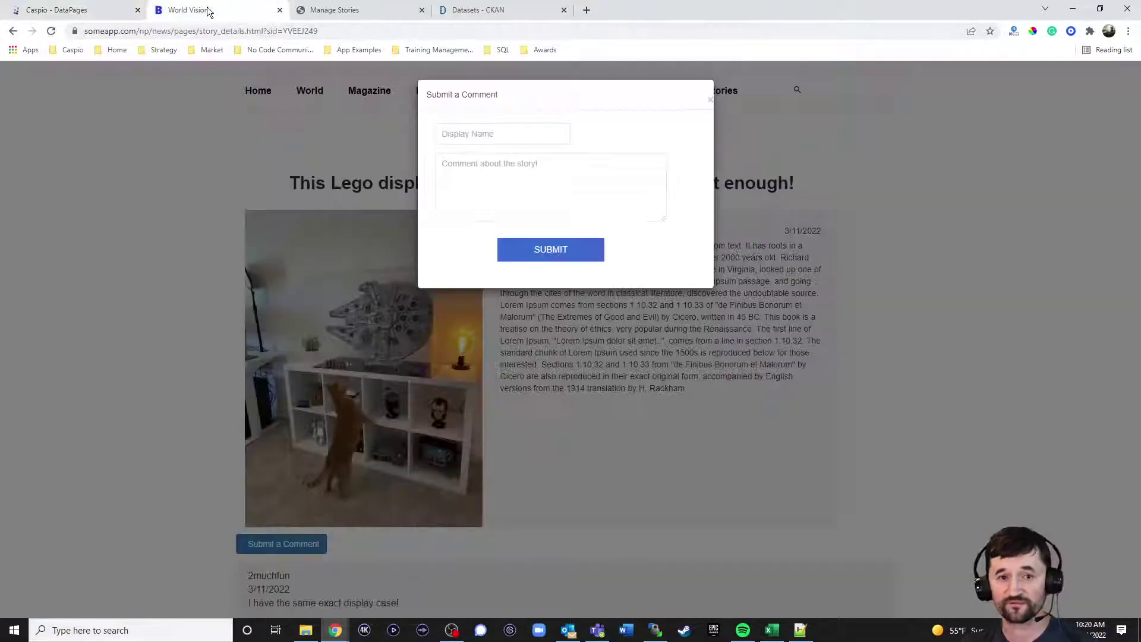
{"action": "left_click", "coordinate": [710, 100]}
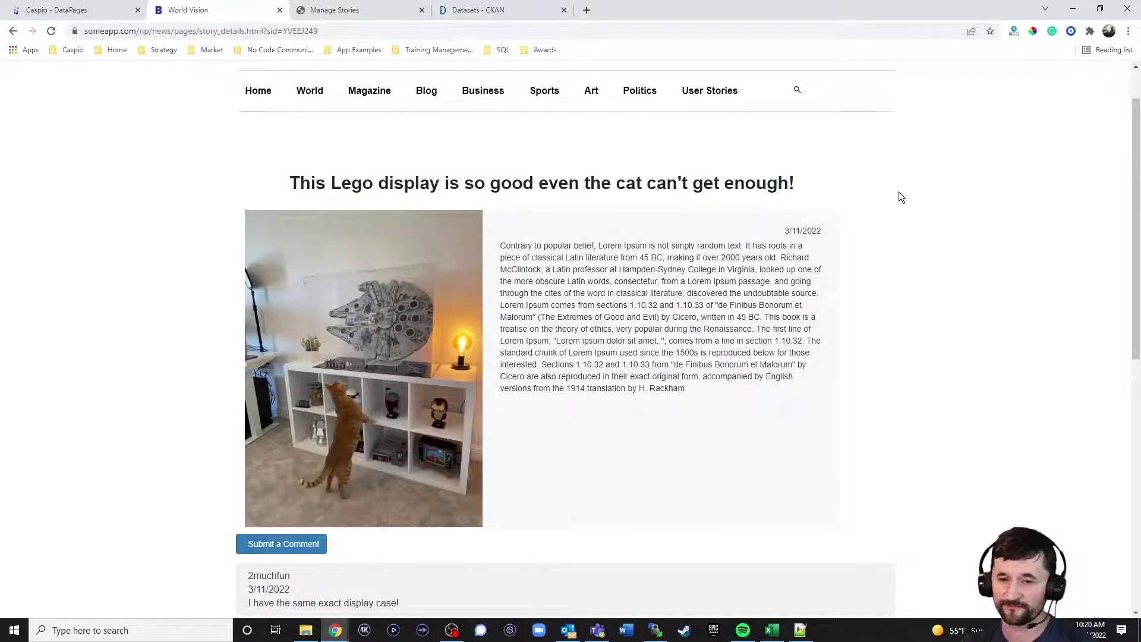
{"action": "scroll", "coordinate": [898, 193], "scroll_direction": "up", "scroll_amount": 1}
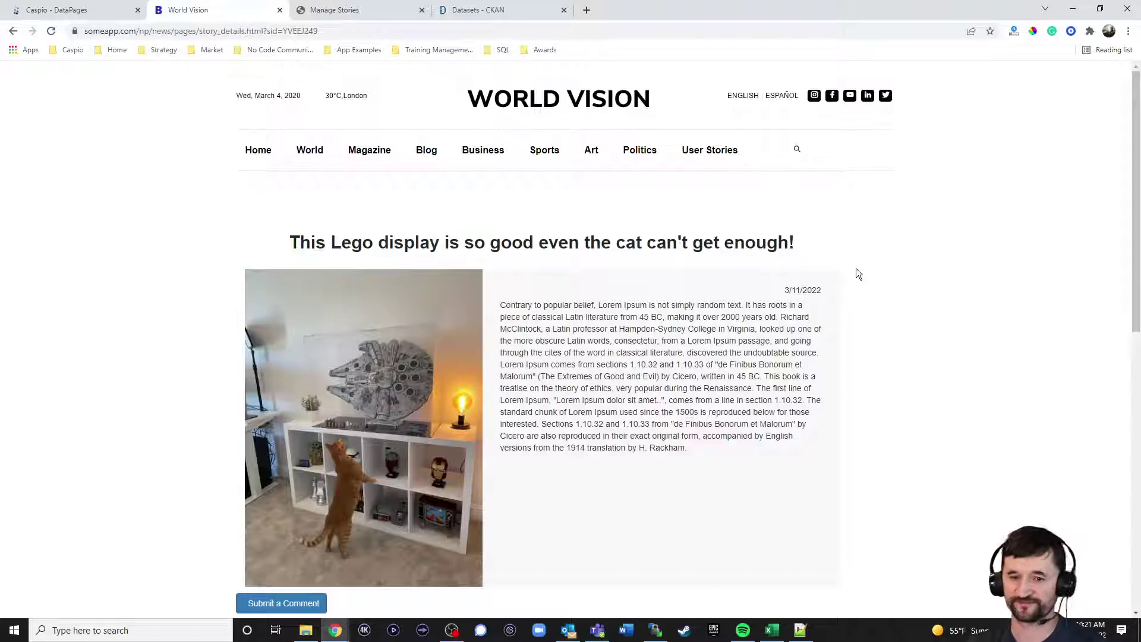
{"action": "left_click", "coordinate": [262, 152]}
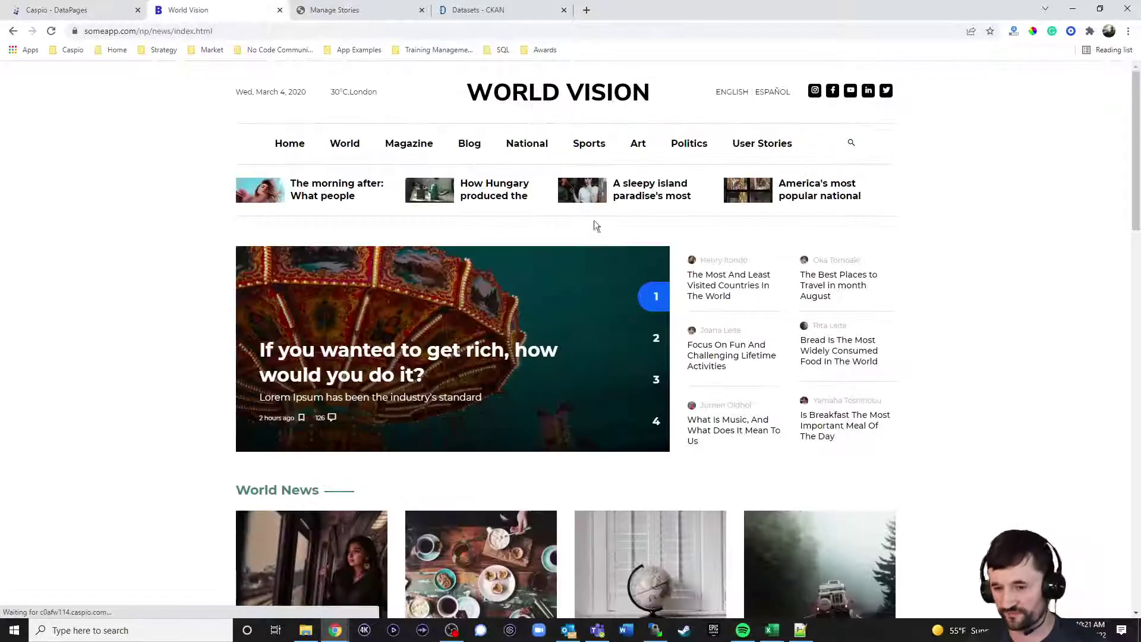
{"action": "scroll", "coordinate": [973, 255], "scroll_direction": "down", "scroll_amount": 5}
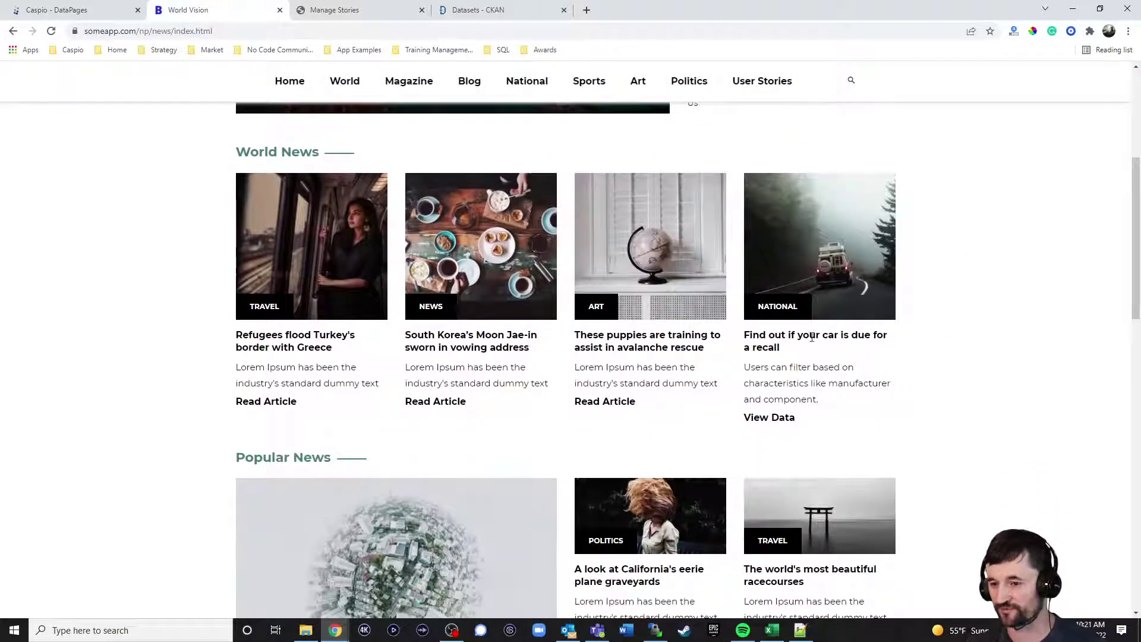
{"action": "left_click", "coordinate": [782, 419]}
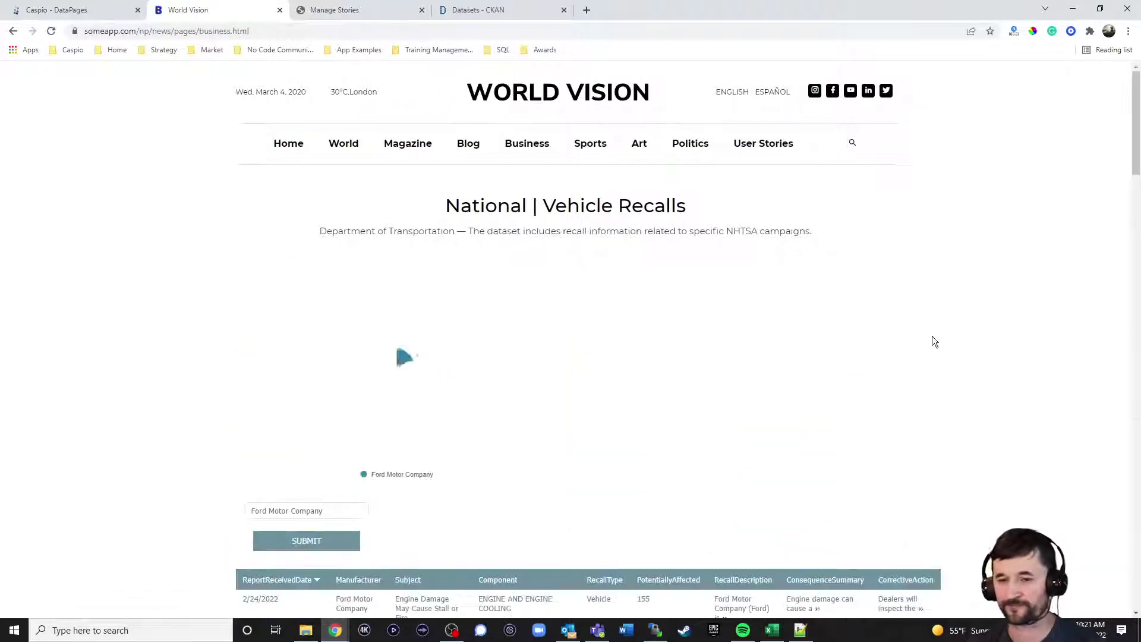
Clear the Ford Motor Company manufacturer filter on the Vehicle Recalls page and submit the empty filter
{"action": "scroll", "coordinate": [647, 297], "scroll_direction": "down", "scroll_amount": 5}
{"action": "left_click", "coordinate": [338, 212]}
{"action": "key", "text": "ctrl+BackSpace"}
{"action": "key", "text": "ctrl+BackSpace"}
{"action": "key", "text": "ctrl+BackSpace"}
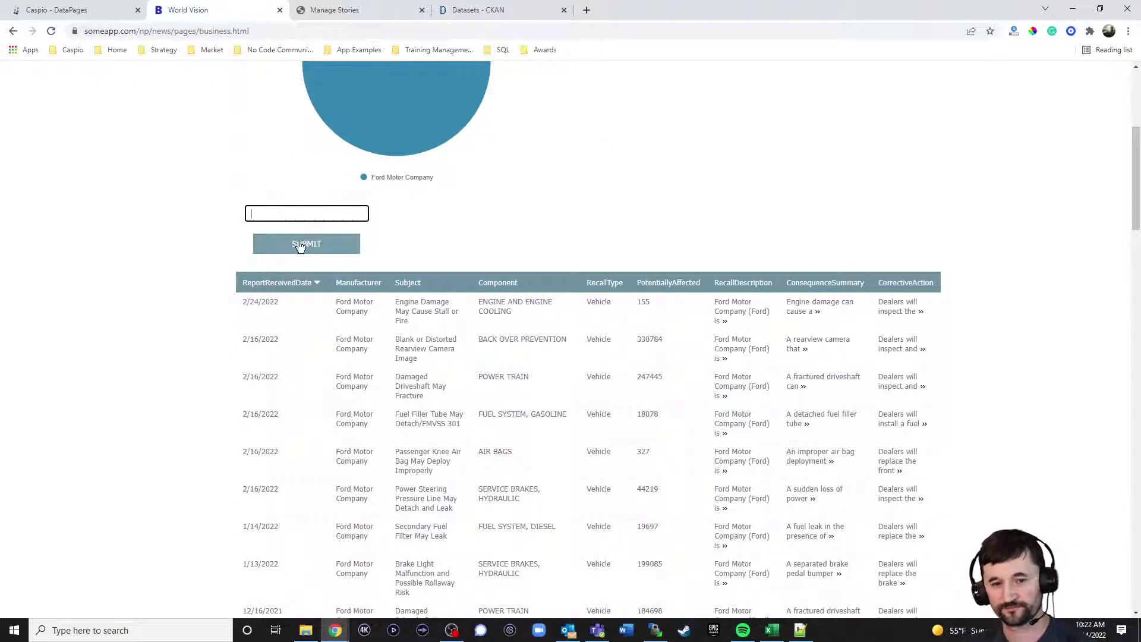
{"action": "left_click", "coordinate": [300, 246]}
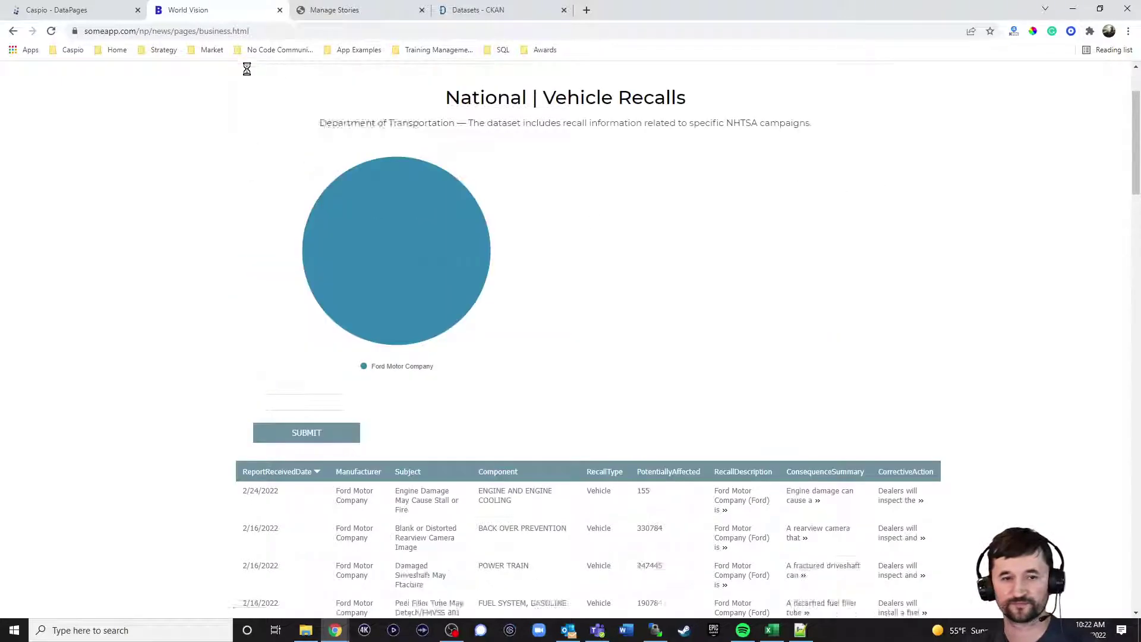
Switch to the Caspio DataPages list, collapse the User Stories - Public folder and expand the Vehicle Recalls folder
{"action": "key", "text": "ctrl+1"}
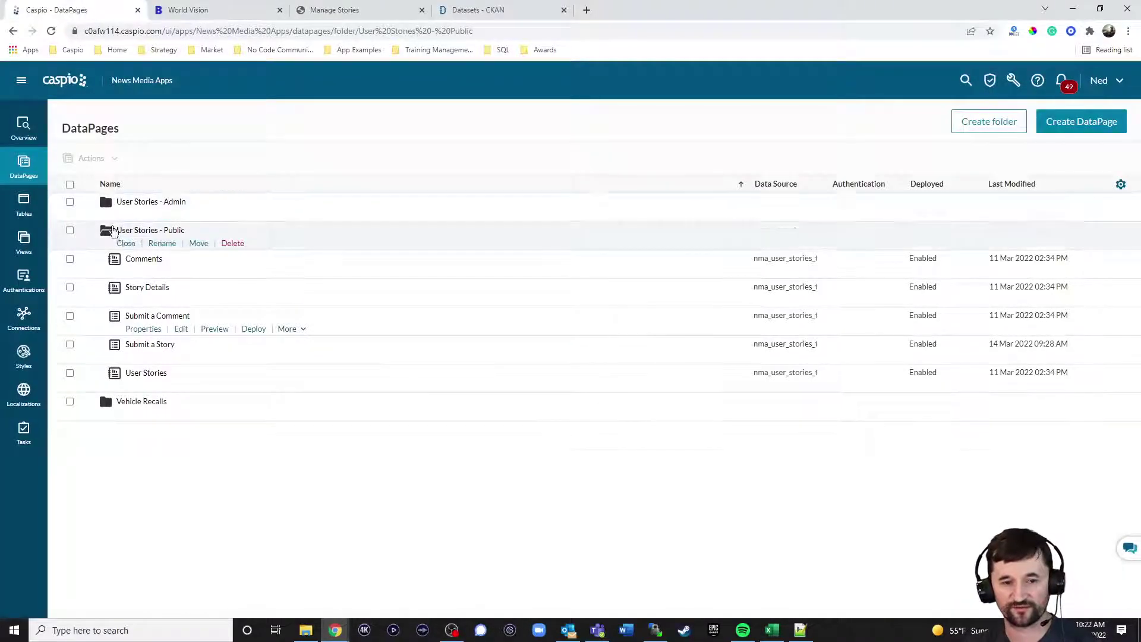
{"action": "left_click", "coordinate": [126, 243]}
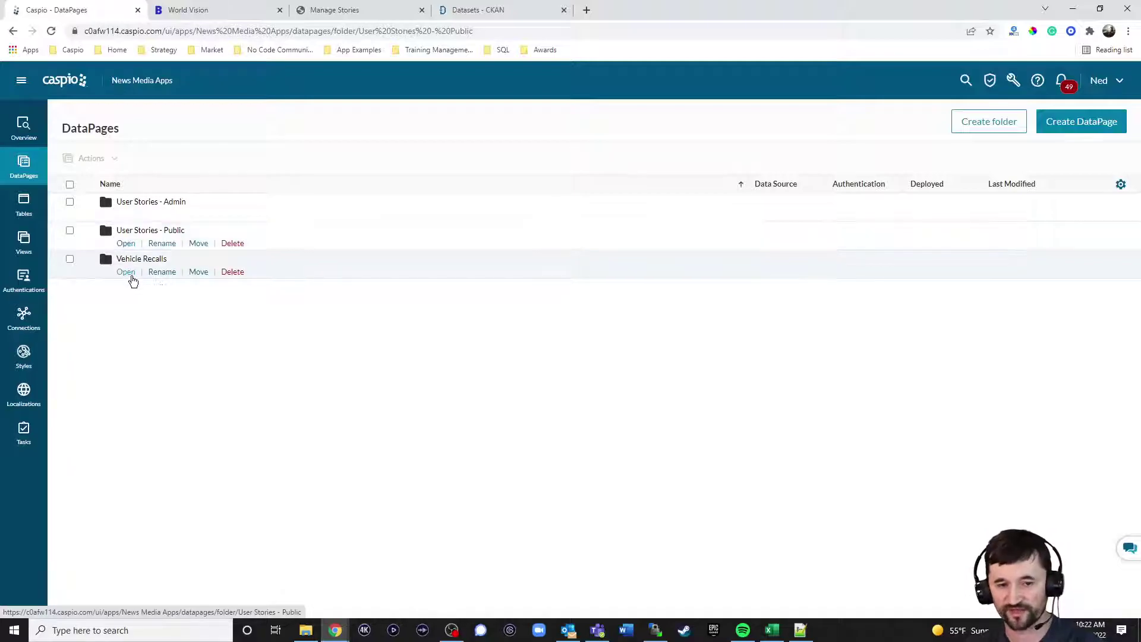
{"action": "left_click", "coordinate": [126, 272]}
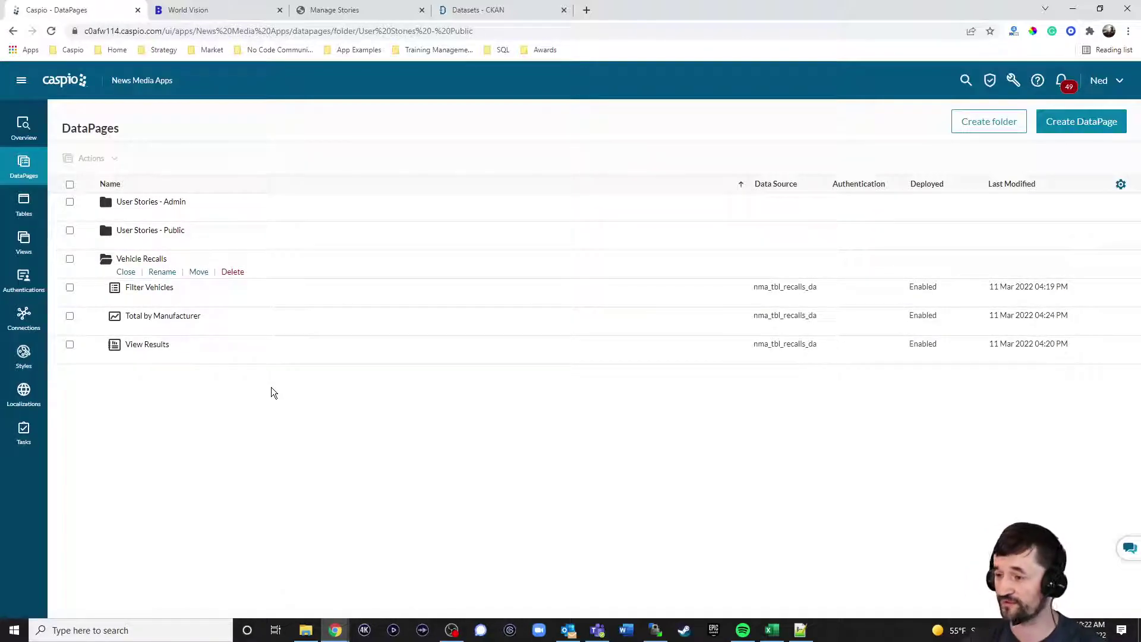
Examine the manufacturer chart, filter form and results table on World Vision's Vehicle Recalls page
{"action": "left_click", "coordinate": [224, 10]}
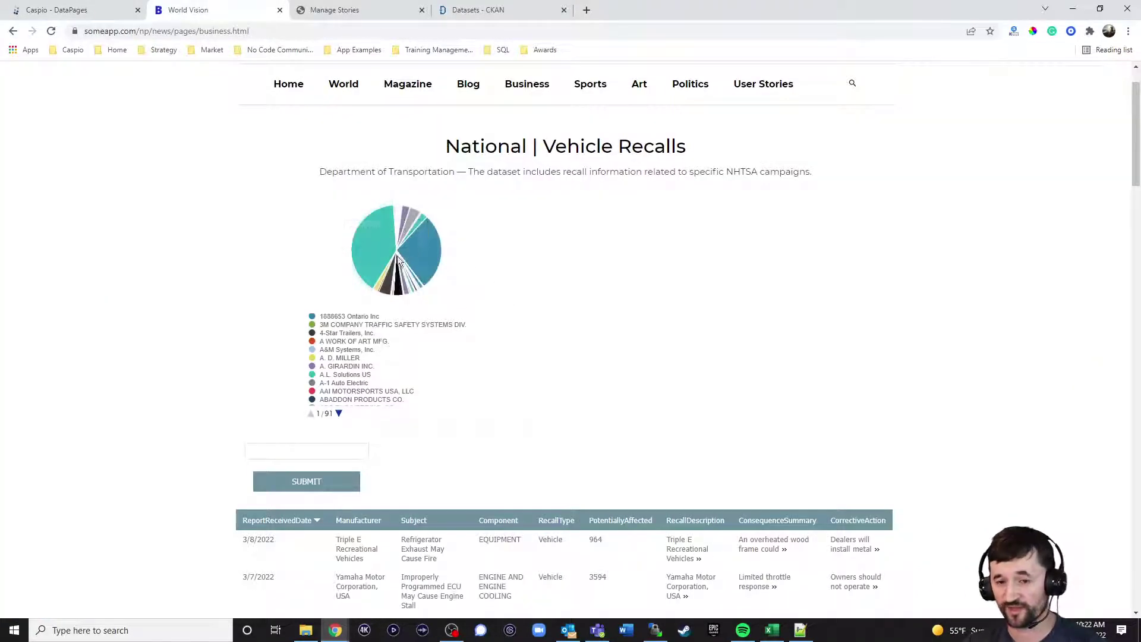
{"action": "scroll", "coordinate": [398, 479], "scroll_direction": "down", "scroll_amount": 2}
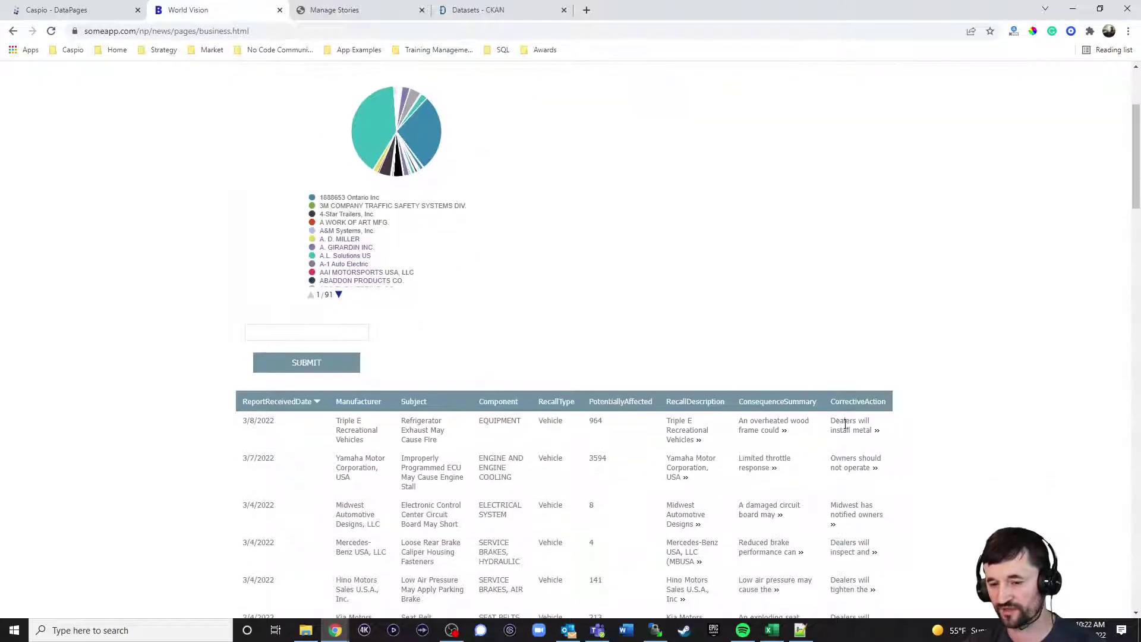
{"action": "scroll", "coordinate": [1023, 398], "scroll_direction": "up", "scroll_amount": 2}
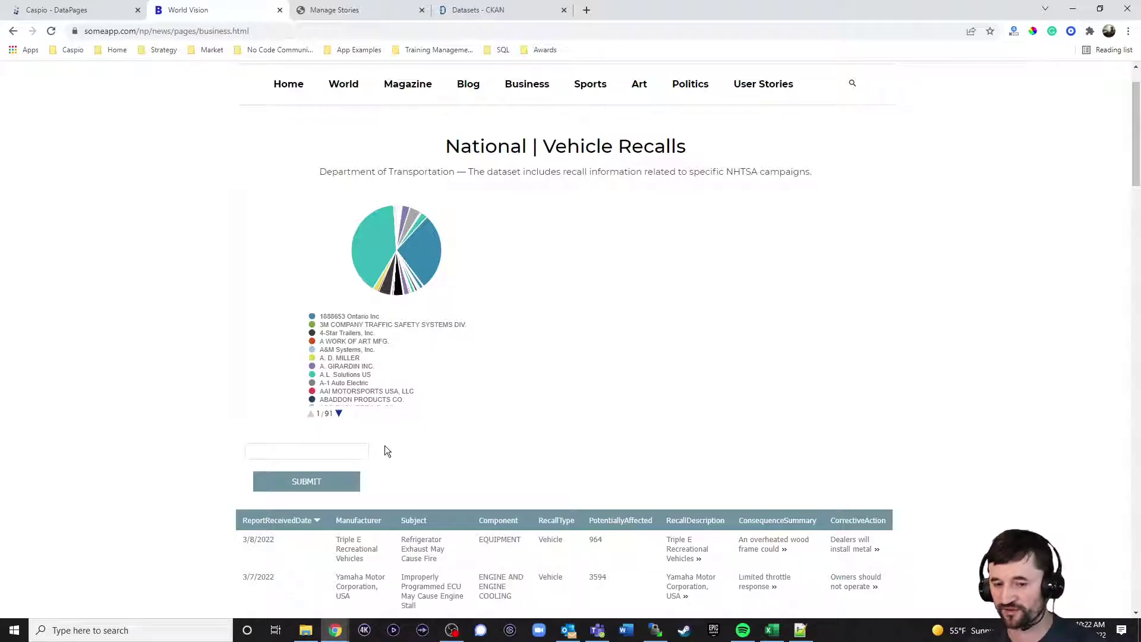
Open the Filter Vehicles DataPage in Caspio and advance its wizard to the Virtual1 field configuration
{"action": "left_click", "coordinate": [94, 13]}
{"action": "mouse_move", "coordinate": [208, 301]}
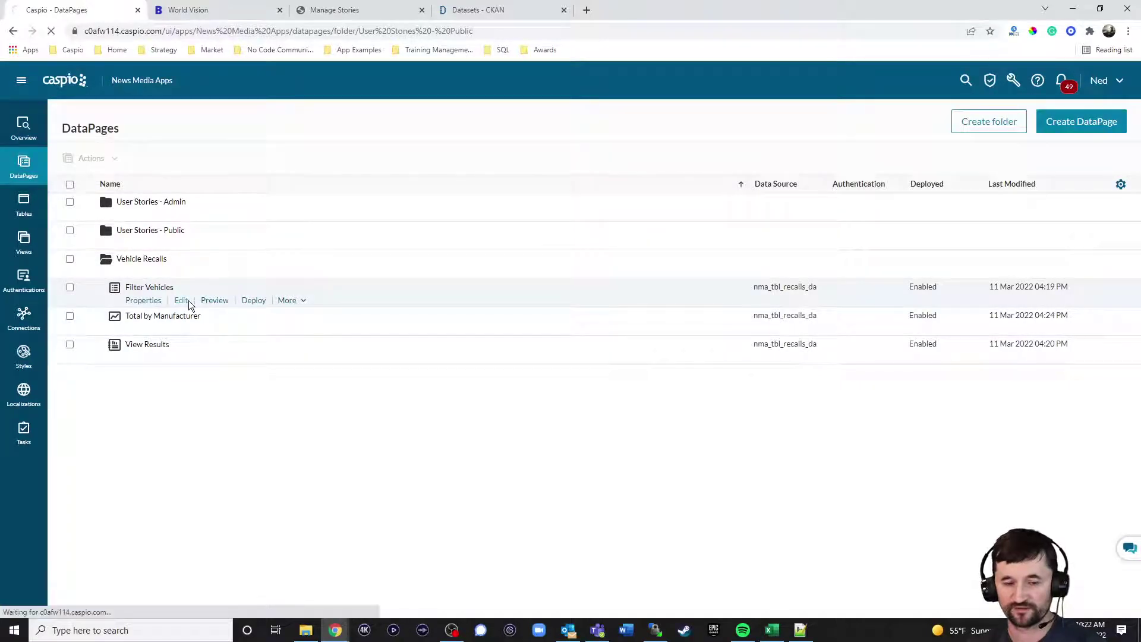
{"action": "left_click", "coordinate": [188, 303]}
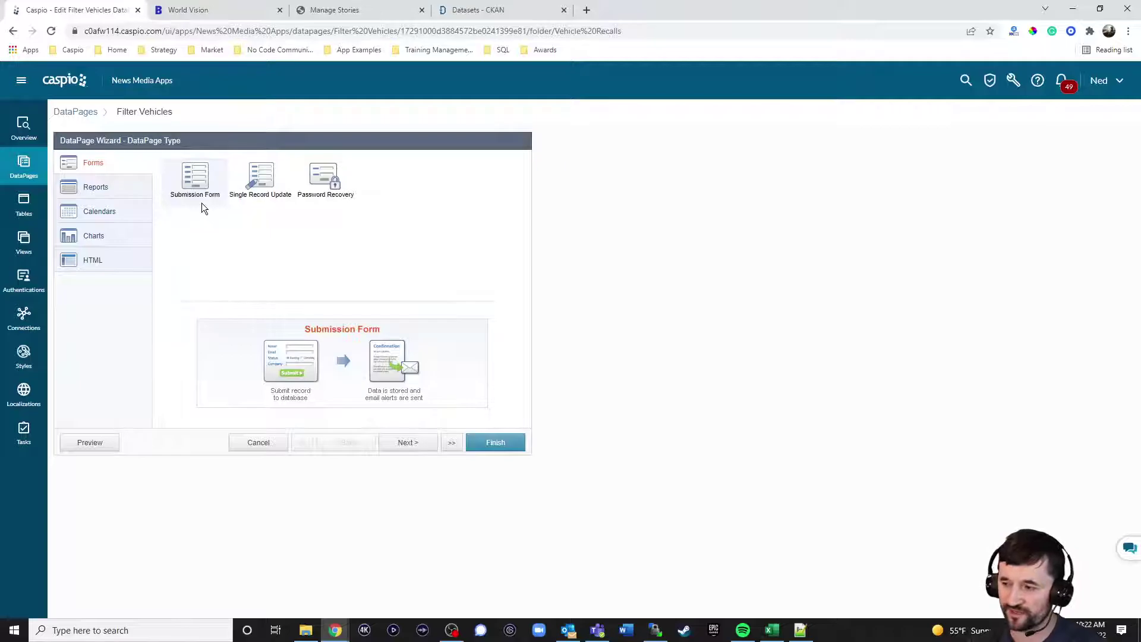
{"action": "left_click", "coordinate": [410, 442]}
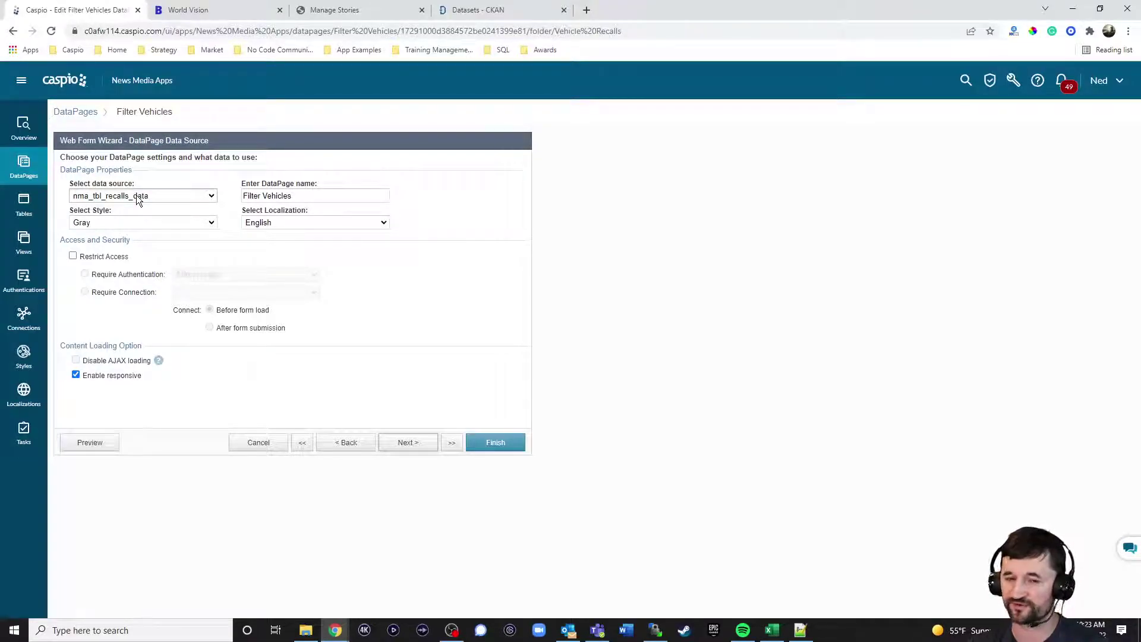
{"action": "left_click", "coordinate": [420, 442]}
{"action": "left_click", "coordinate": [422, 444]}
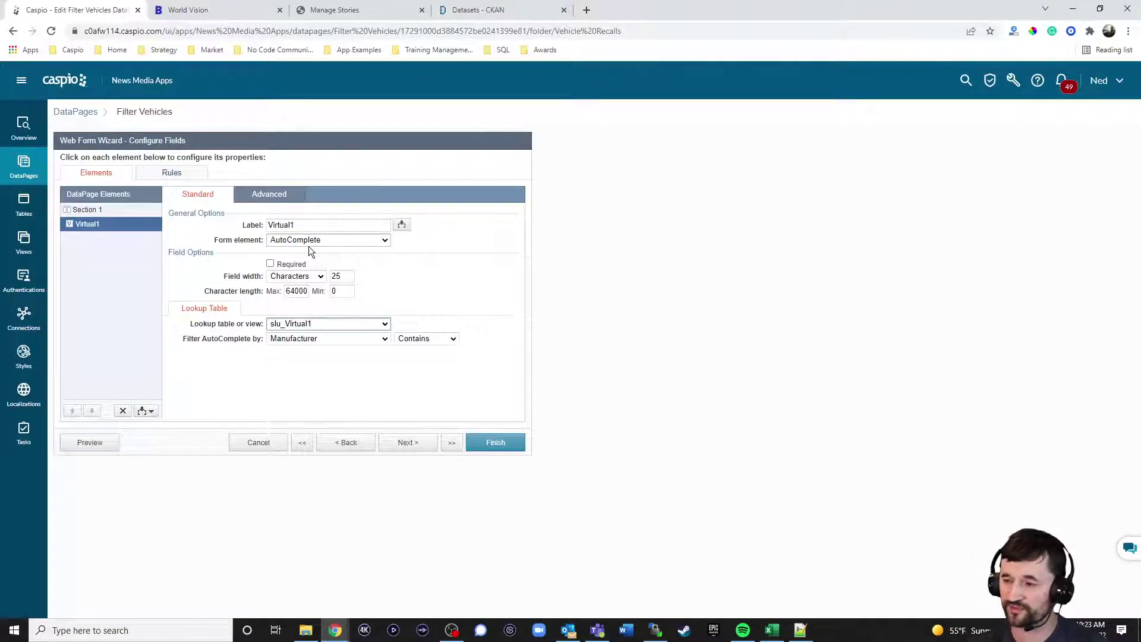
Try the manufacturer autocomplete on the Vehicle Recalls page with "aut", clear the entry, and return to the Filter Vehicles wizard
{"action": "left_click", "coordinate": [227, 11]}
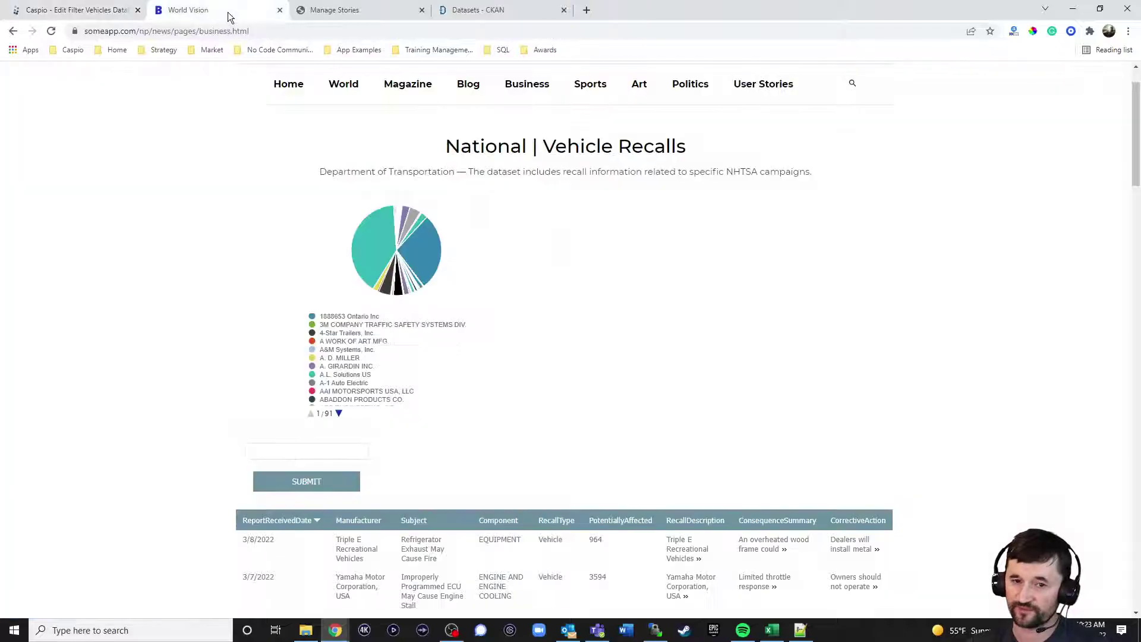
{"action": "left_click", "coordinate": [284, 452]}
{"action": "type", "text": "a"}
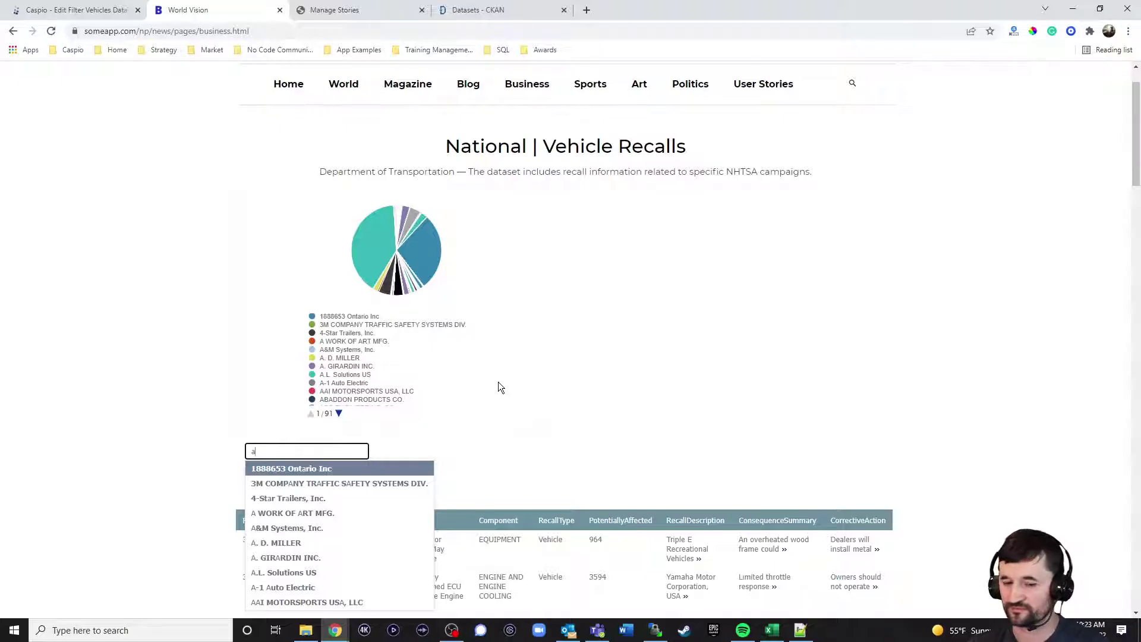
{"action": "type", "text": "ut"}
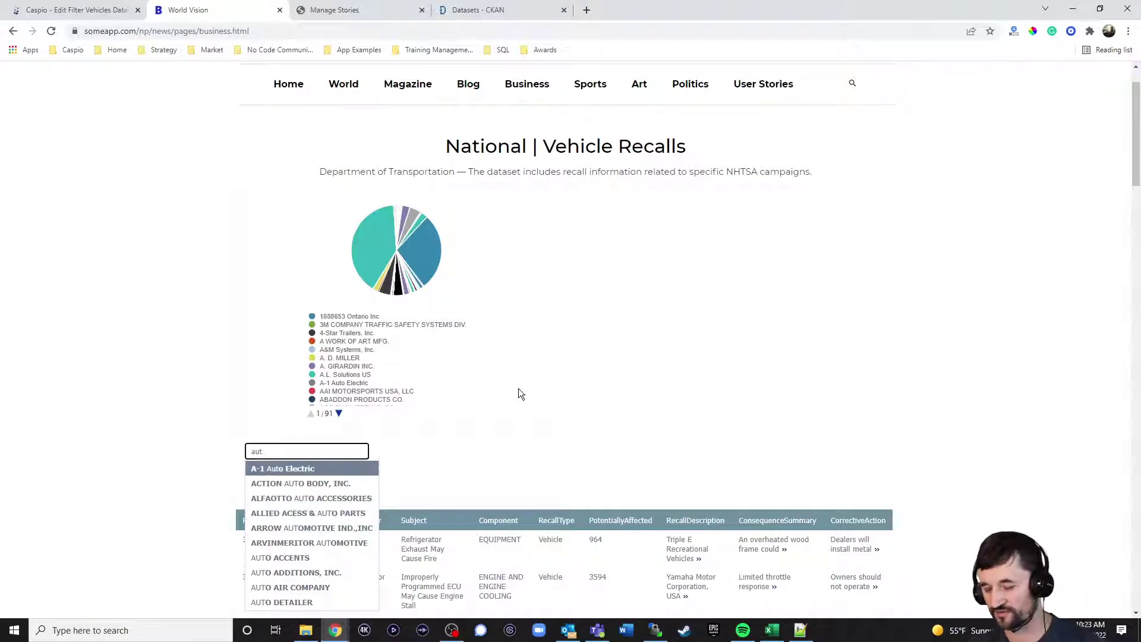
{"action": "key", "text": "BackSpace"}
{"action": "key", "text": "BackSpace"}
{"action": "key", "text": "BackSpace"}
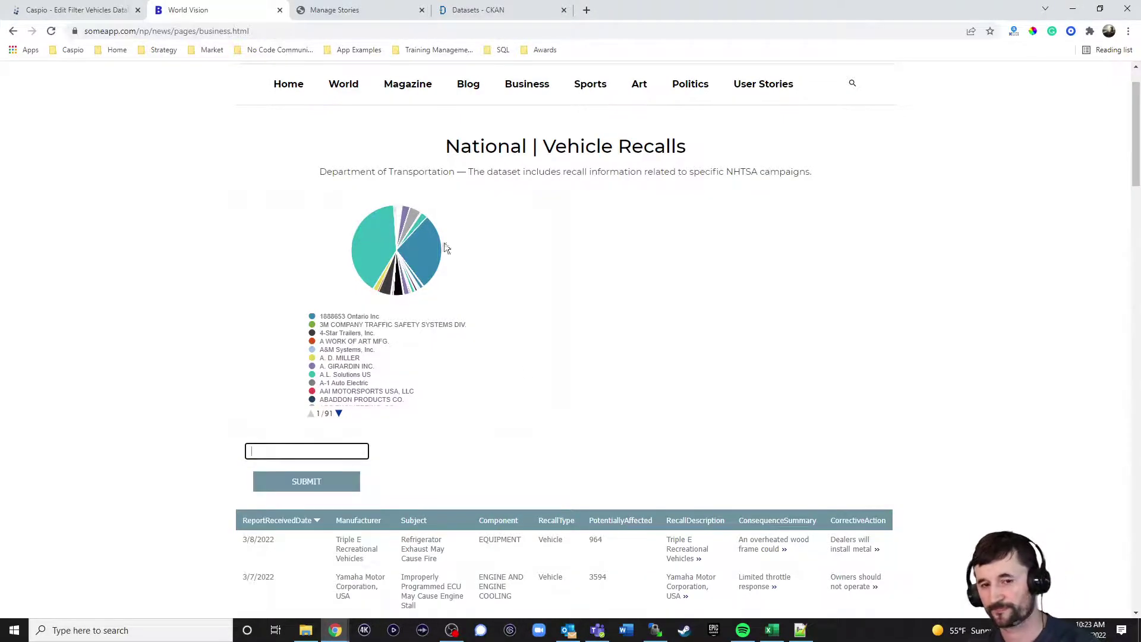
{"action": "left_click", "coordinate": [120, 14]}
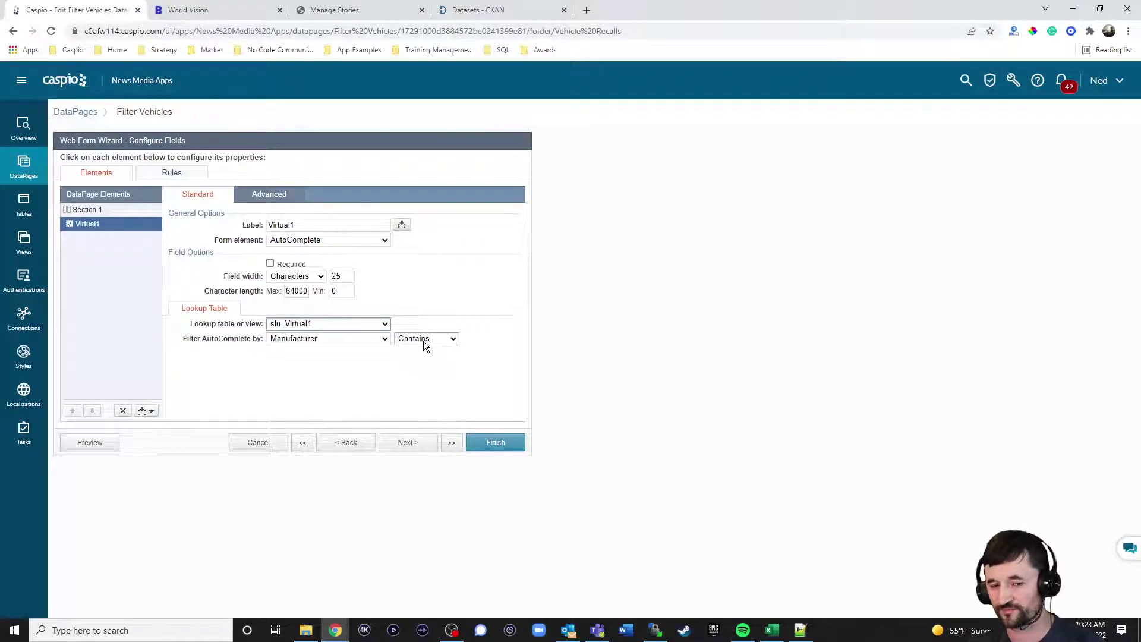
Review Virtual1's advanced parameter settings against the Vehicle Recalls page, and finish the Filter Vehicles wizard from its destination options
{"action": "left_click", "coordinate": [273, 195]}
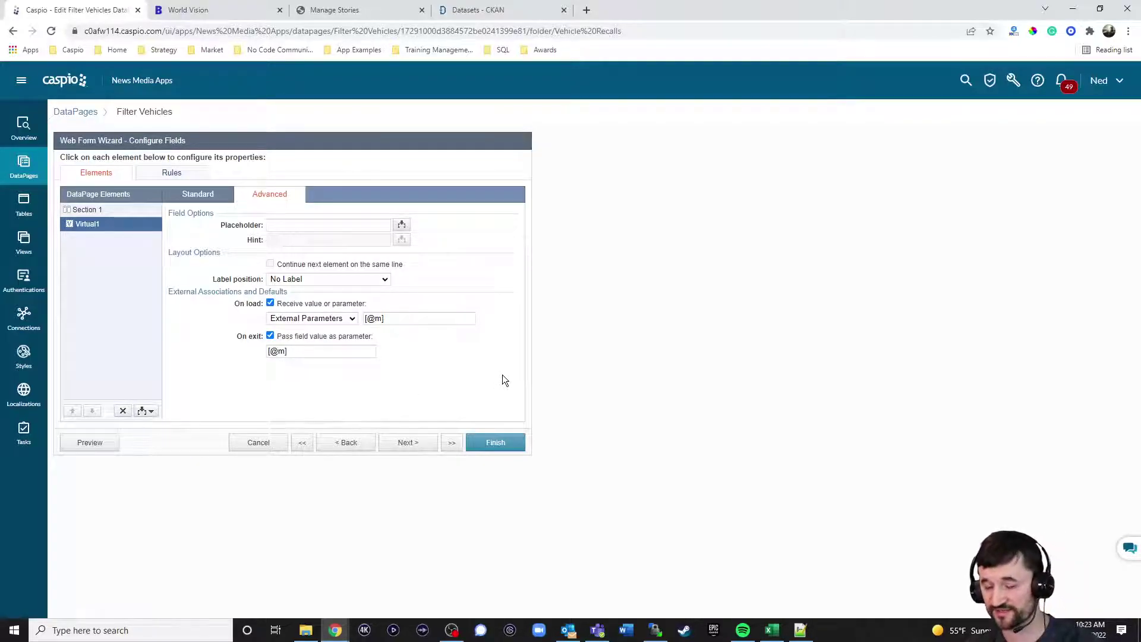
{"action": "left_click", "coordinate": [246, 7]}
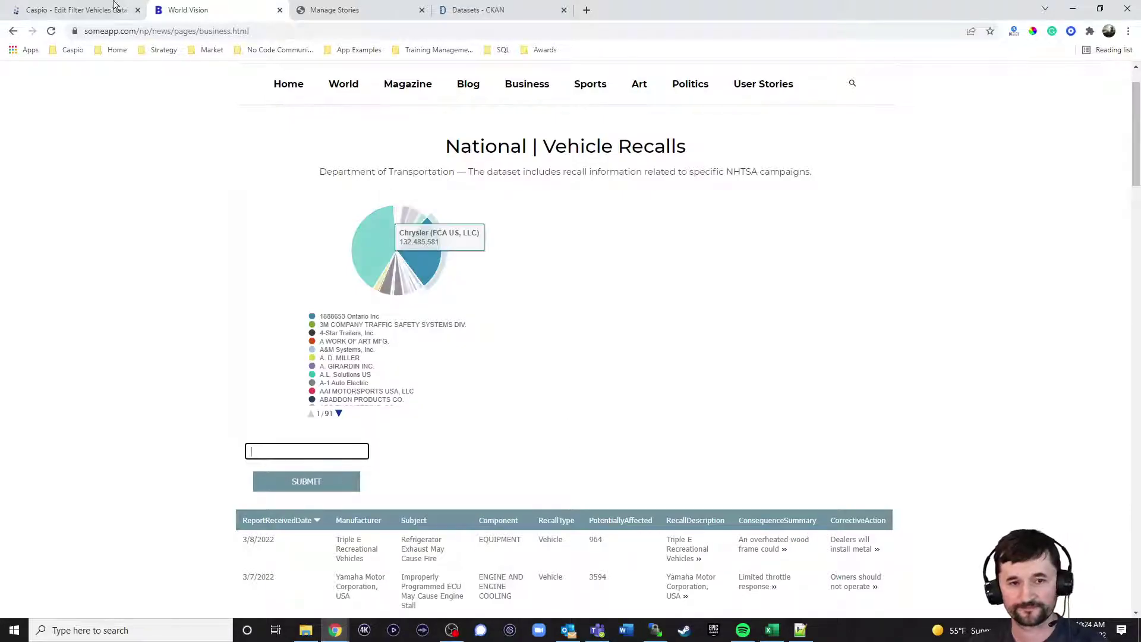
{"action": "left_click", "coordinate": [76, 10]}
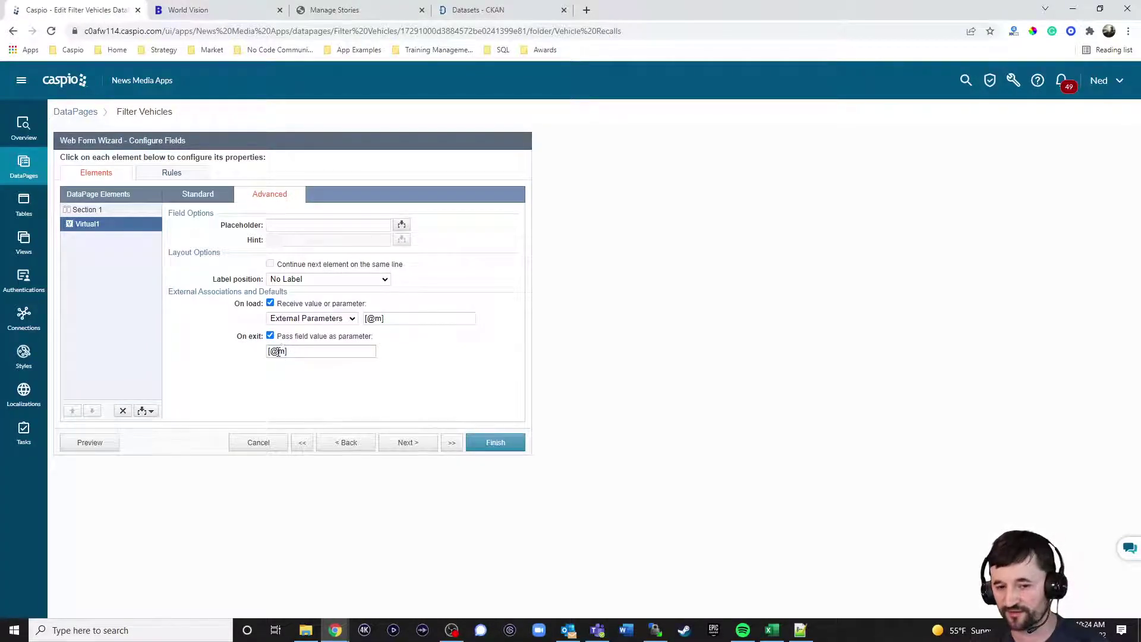
{"action": "left_click", "coordinate": [423, 443]}
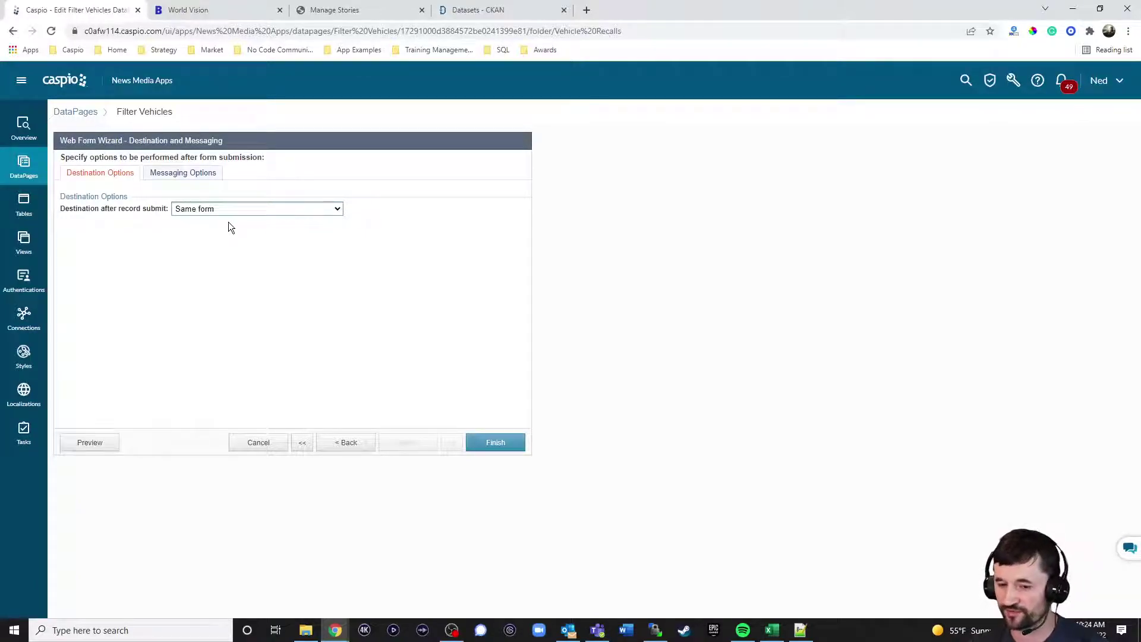
{"action": "left_click", "coordinate": [499, 443]}
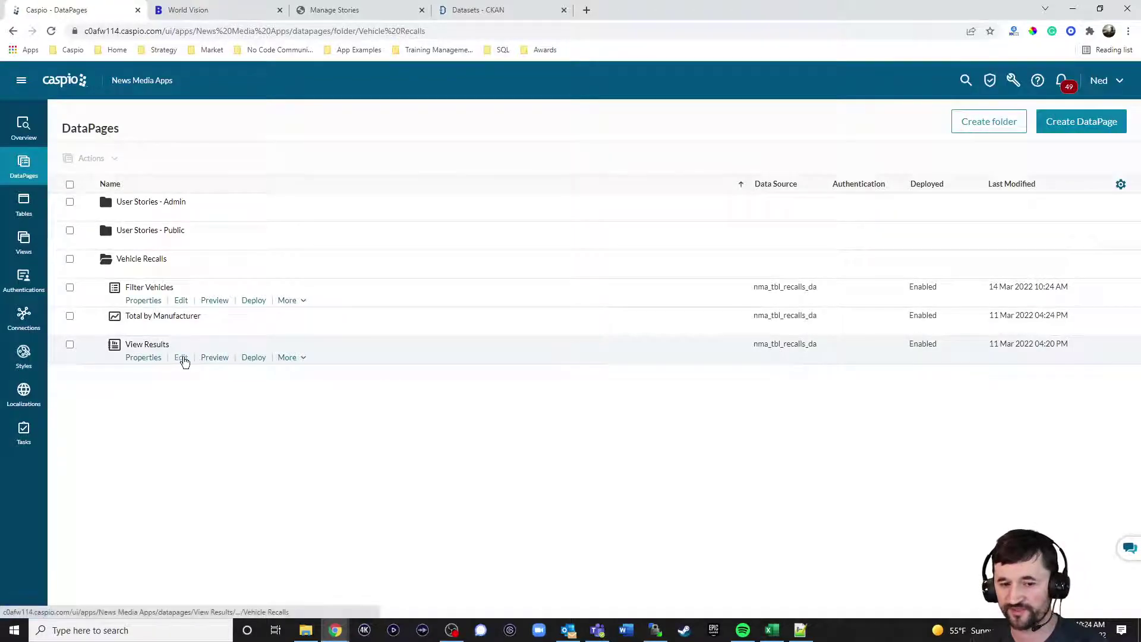
Open the View Results DataPage, advance its wizard to the Manufacturer filter's advanced settings, and compare them with the Vehicle Recalls page
{"action": "left_click", "coordinate": [183, 358]}
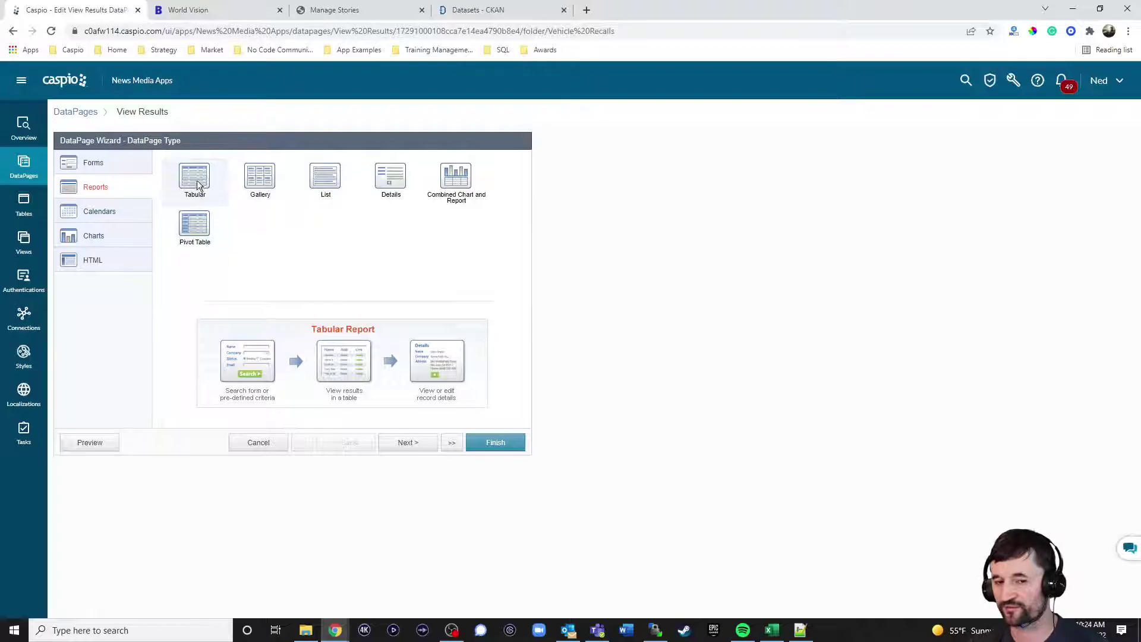
{"action": "left_click", "coordinate": [408, 442]}
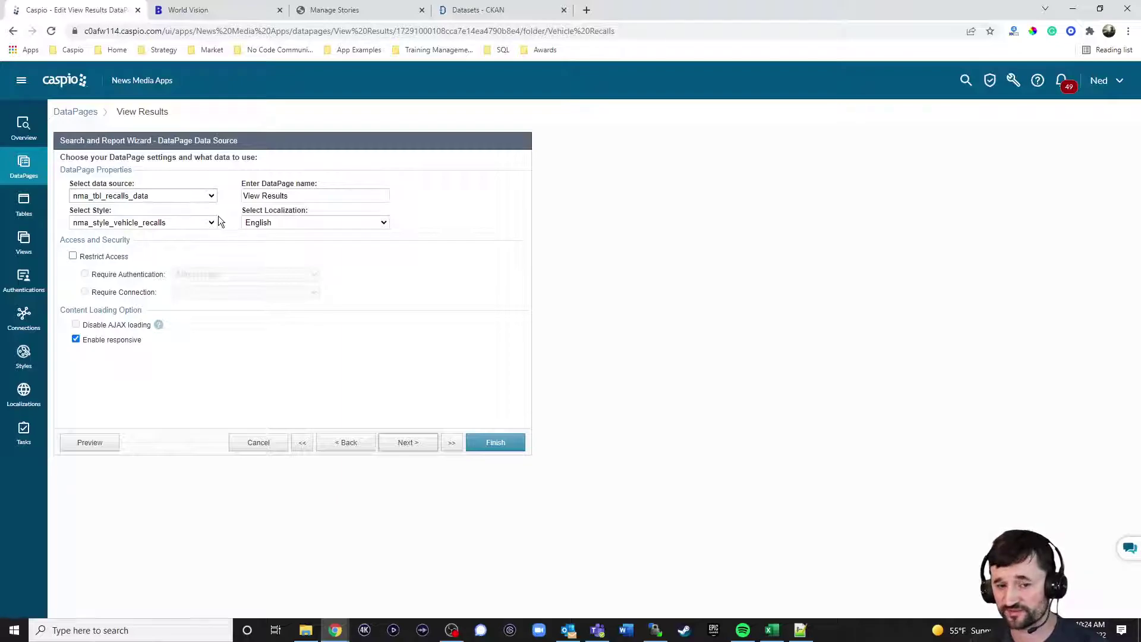
{"action": "left_click", "coordinate": [397, 443]}
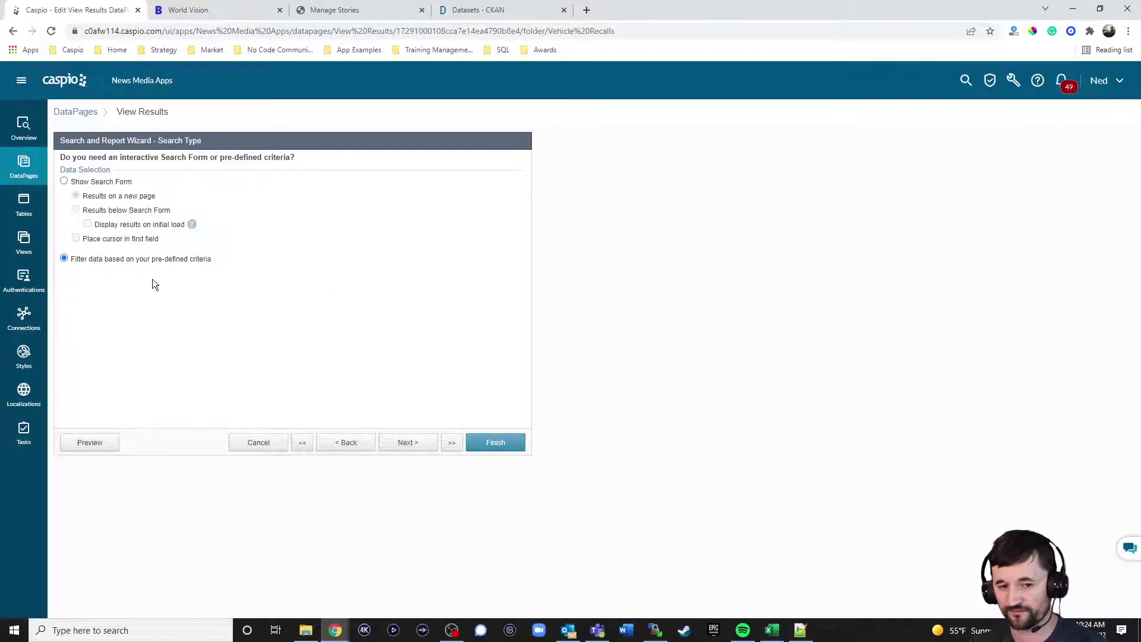
{"action": "left_click", "coordinate": [407, 442]}
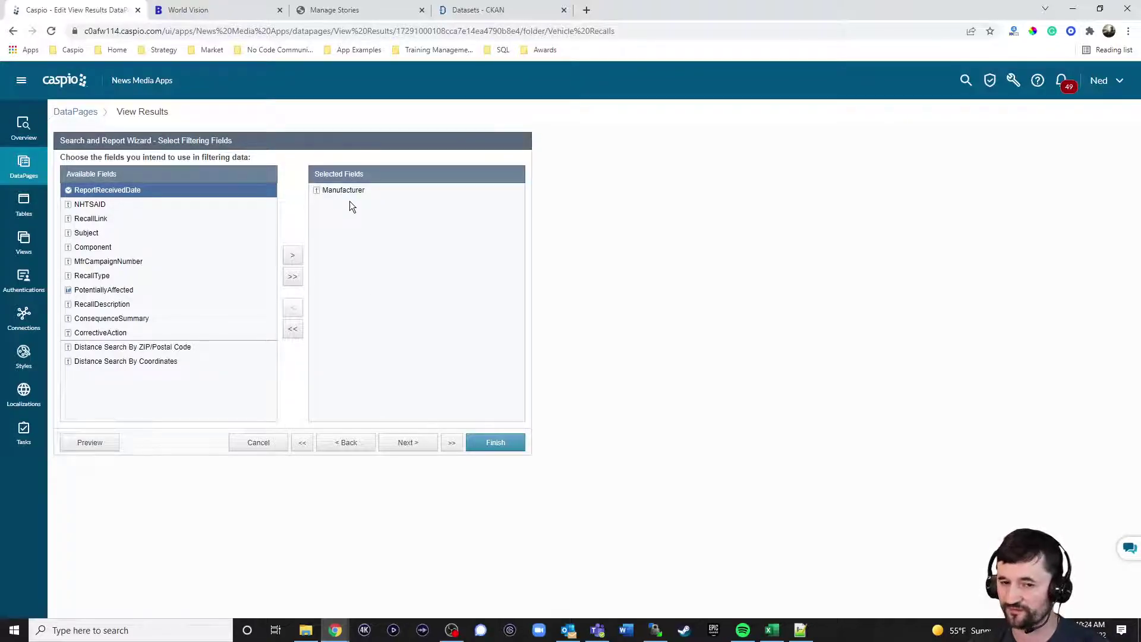
{"action": "left_click", "coordinate": [410, 442]}
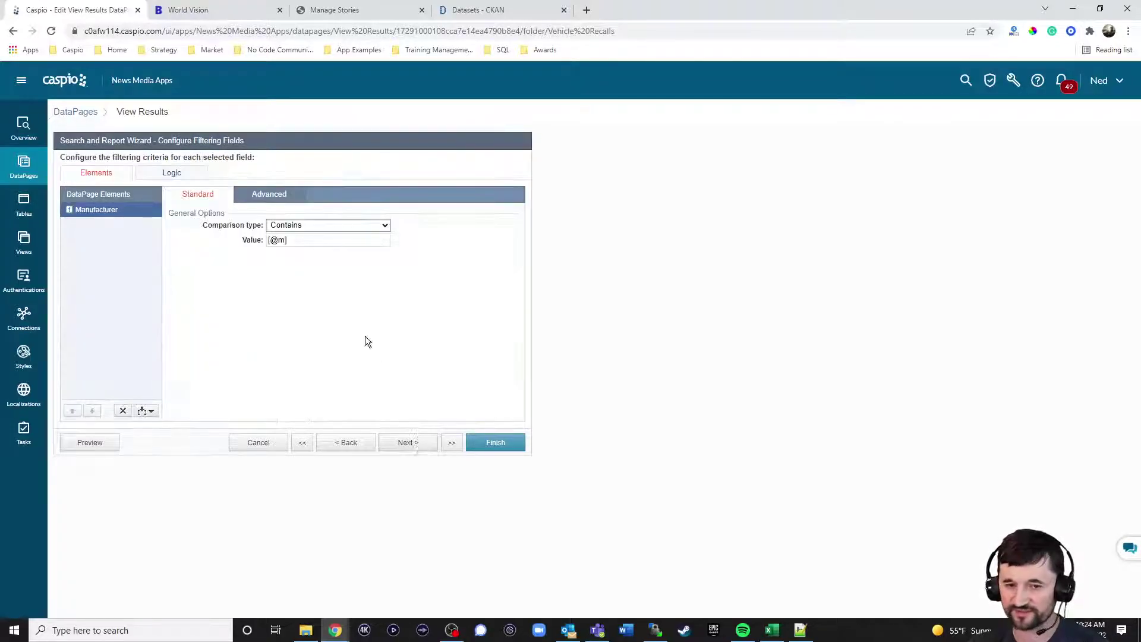
{"action": "left_click", "coordinate": [267, 196]}
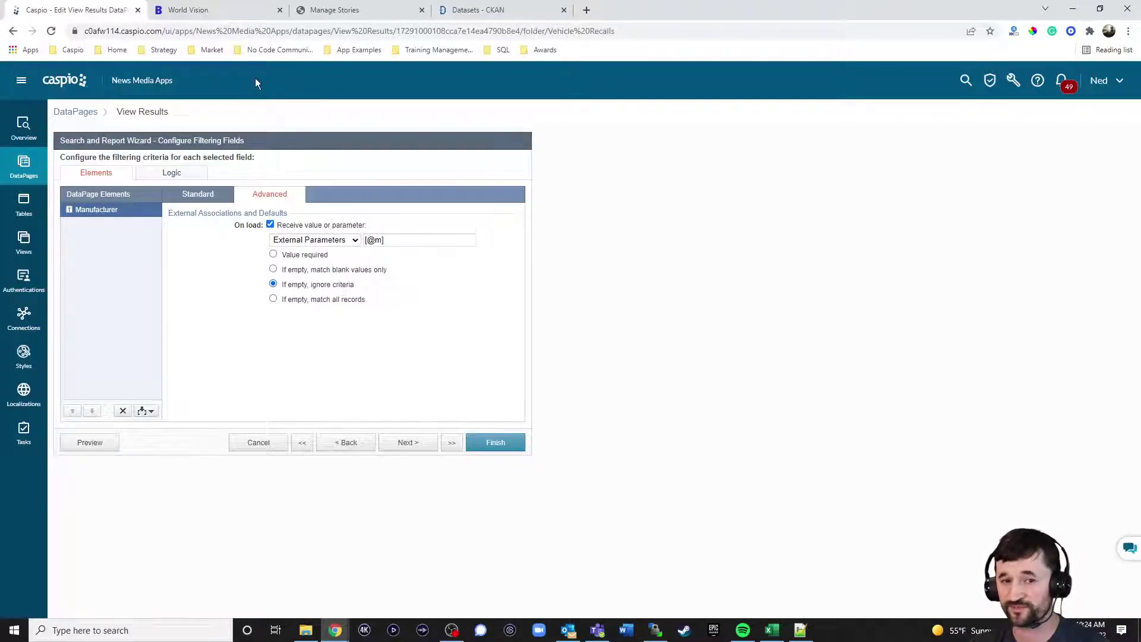
{"action": "left_click", "coordinate": [234, 12]}
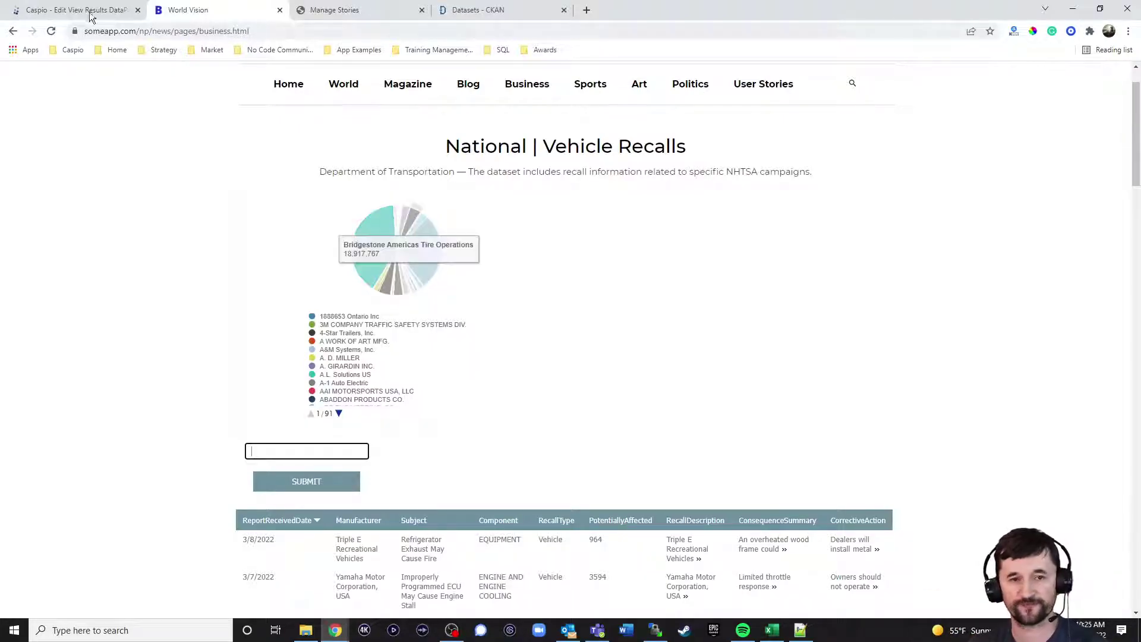
{"action": "key", "text": "ctrl+shift+Tab"}
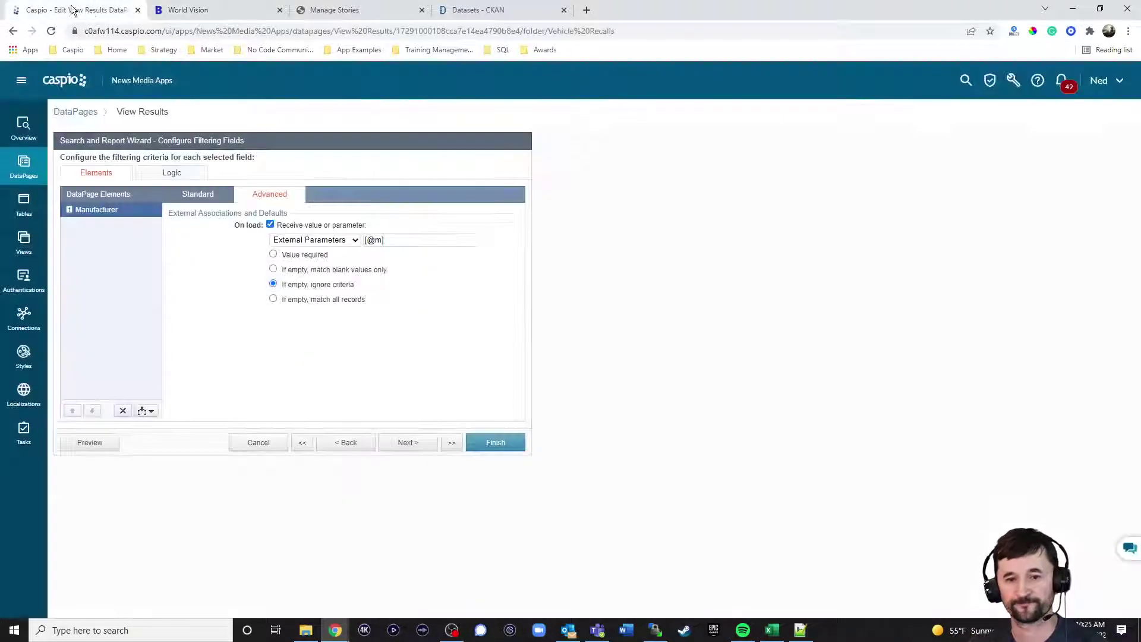
Review View Results' selected fields, field configuration, results page options and details page setting, and exit the wizard without saving
{"action": "left_click", "coordinate": [422, 449]}
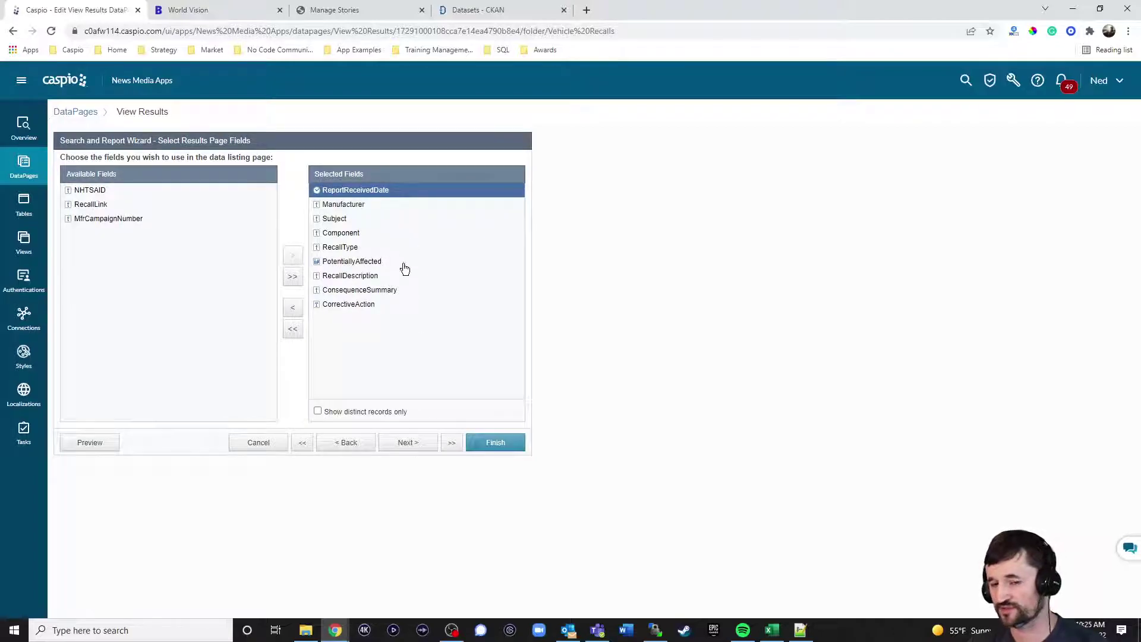
{"action": "left_click", "coordinate": [416, 442]}
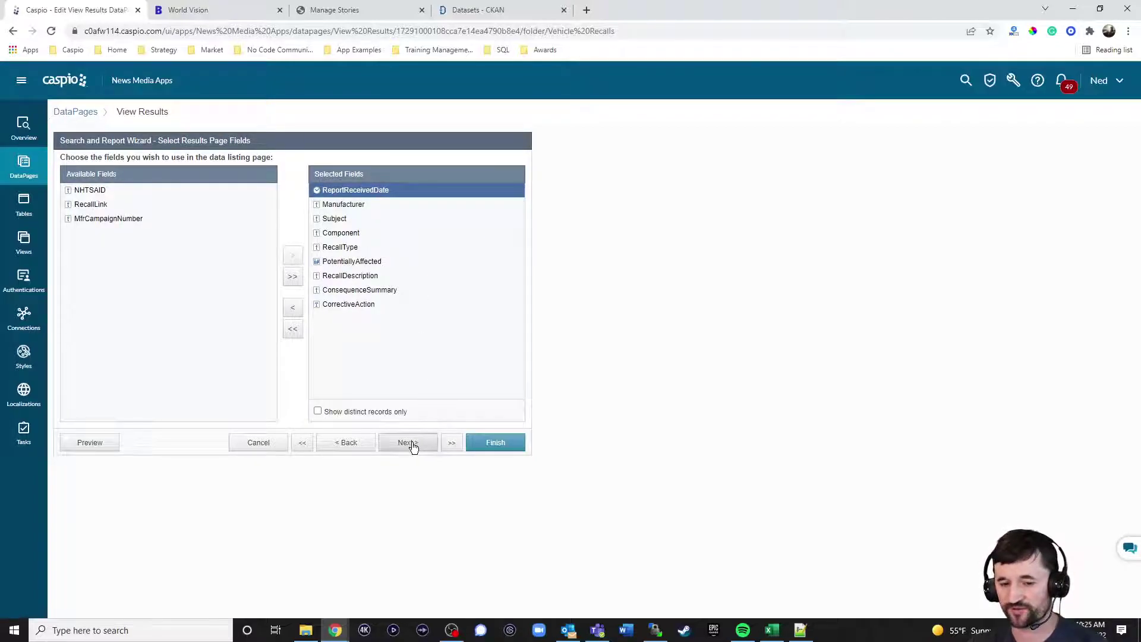
{"action": "left_click", "coordinate": [413, 444]}
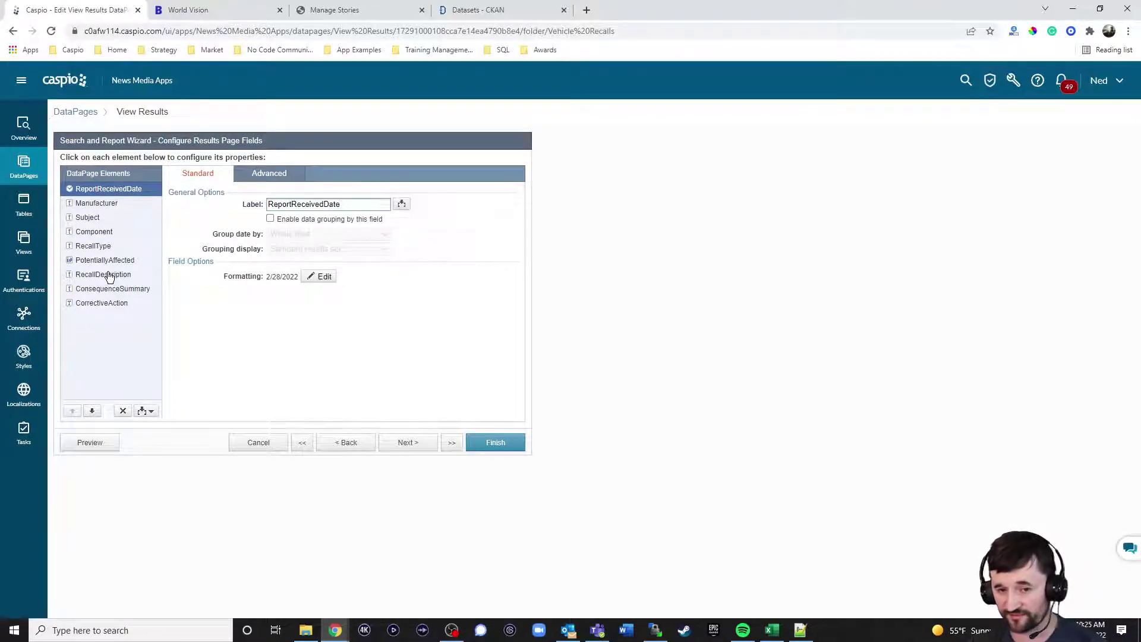
{"action": "left_click", "coordinate": [408, 442]}
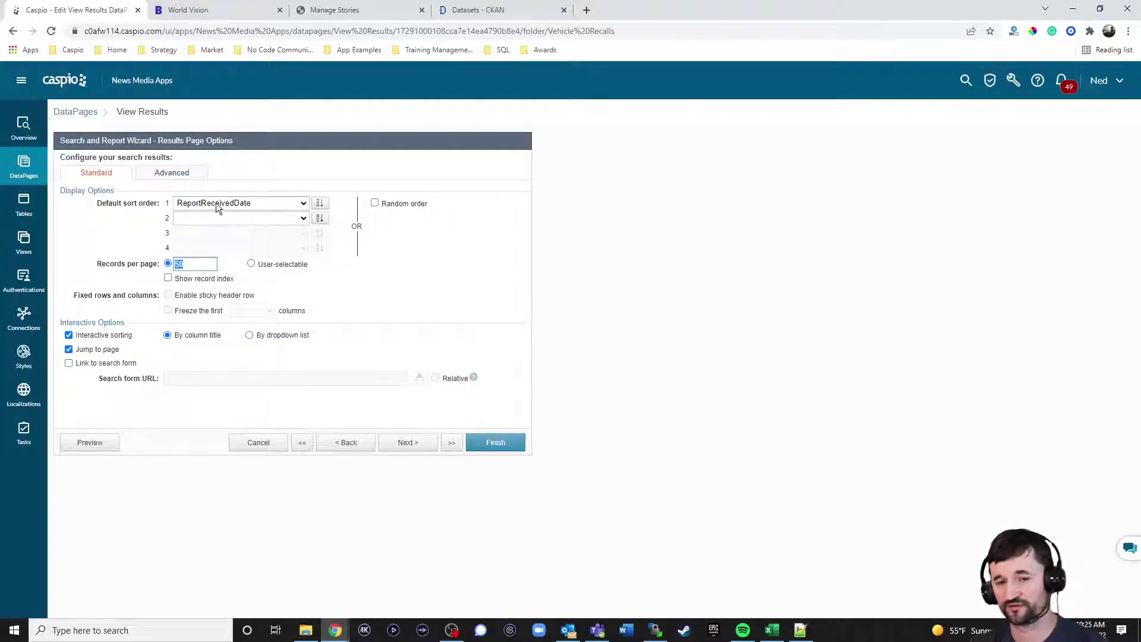
{"action": "left_click", "coordinate": [413, 443]}
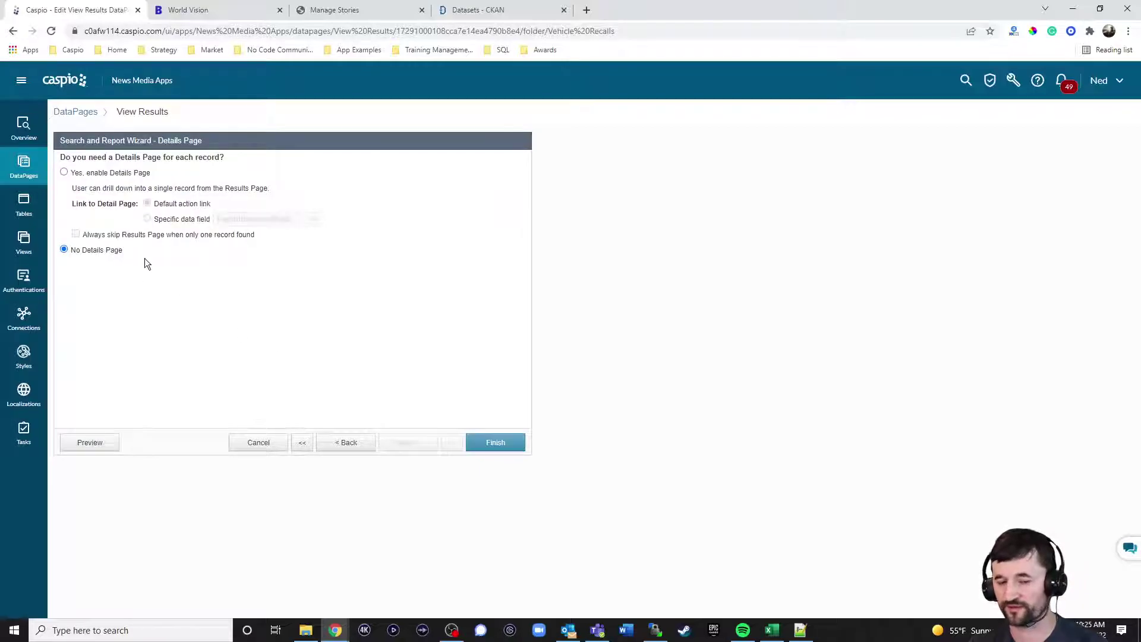
{"action": "left_click", "coordinate": [260, 442]}
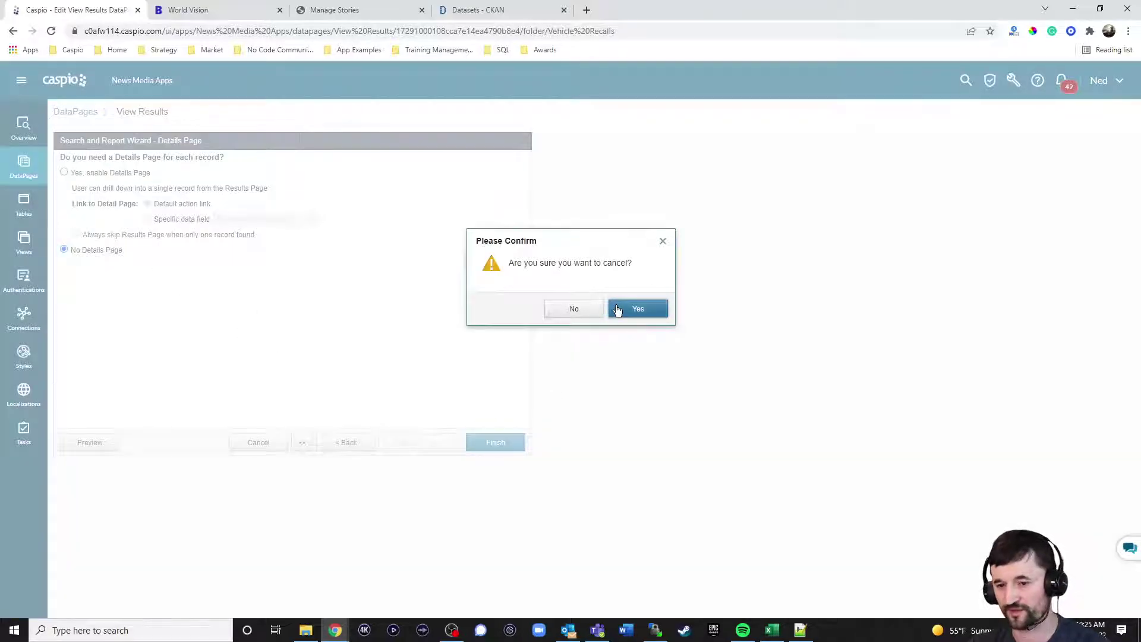
{"action": "left_click", "coordinate": [654, 309]}
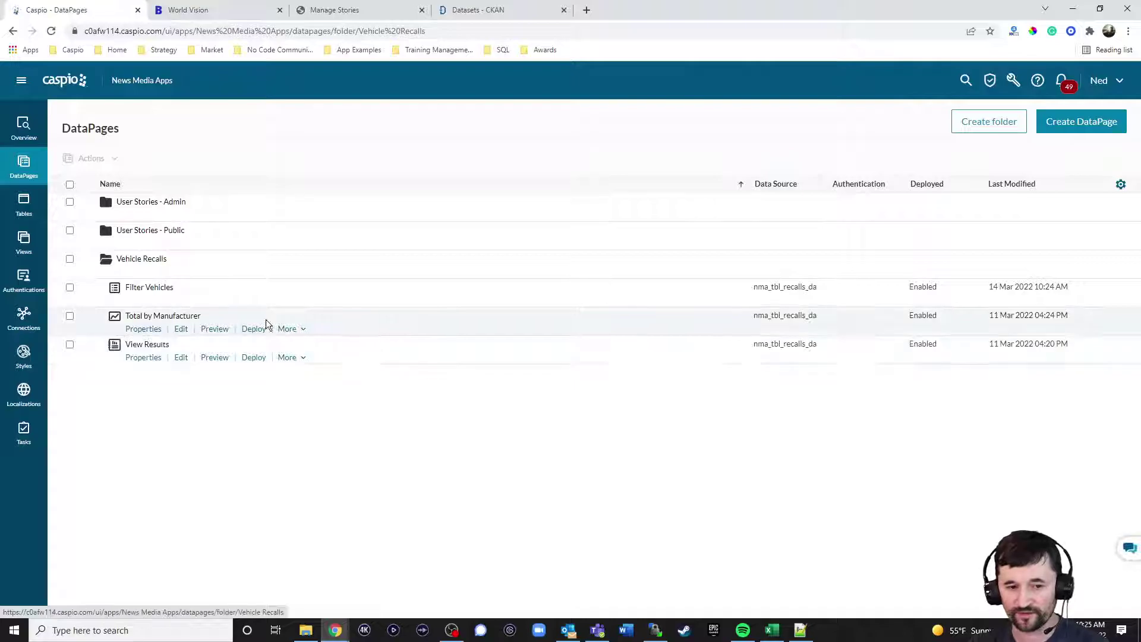
Open the Total by Manufacturer chart DataPage and advance its wizard to the Manufacturer filter's advanced external parameter settings
{"action": "left_click", "coordinate": [180, 328]}
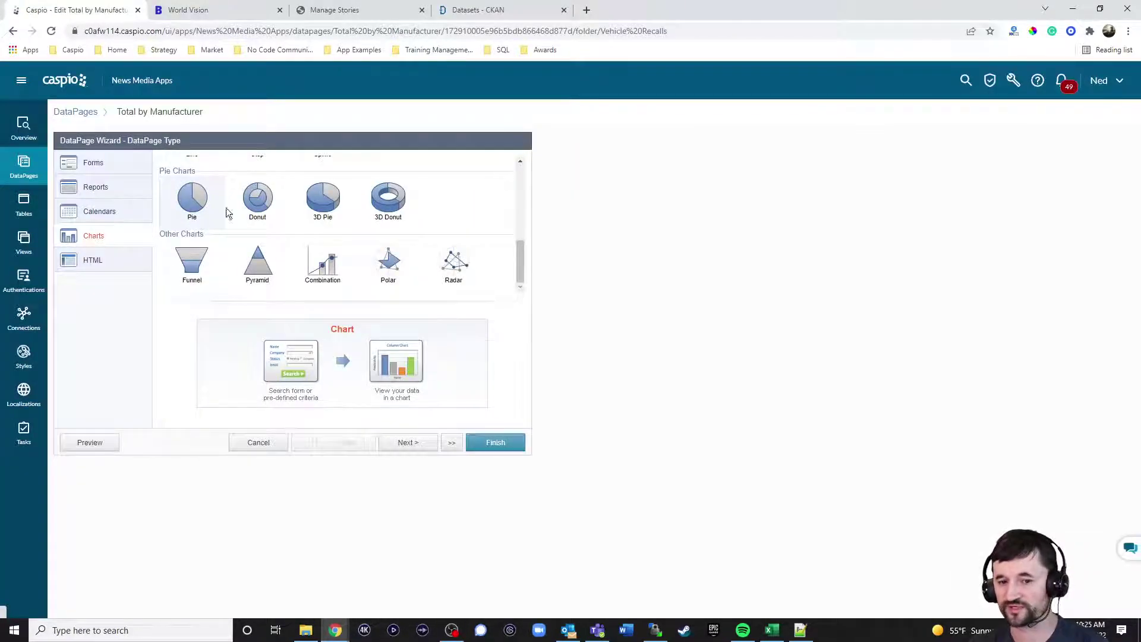
{"action": "left_click", "coordinate": [408, 445]}
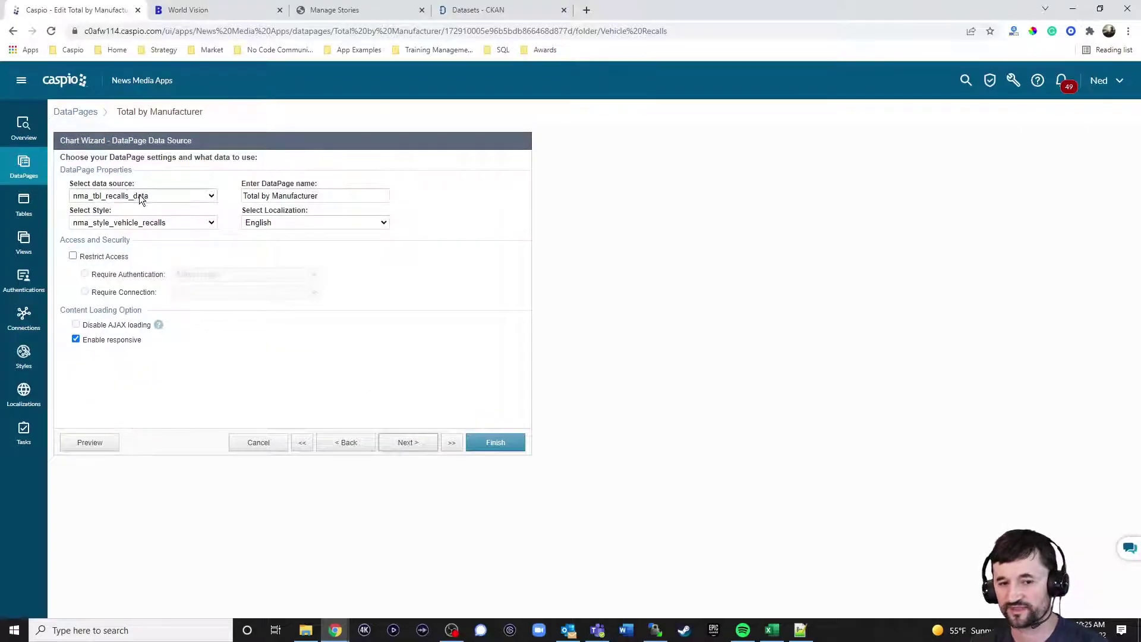
{"action": "left_click", "coordinate": [420, 445]}
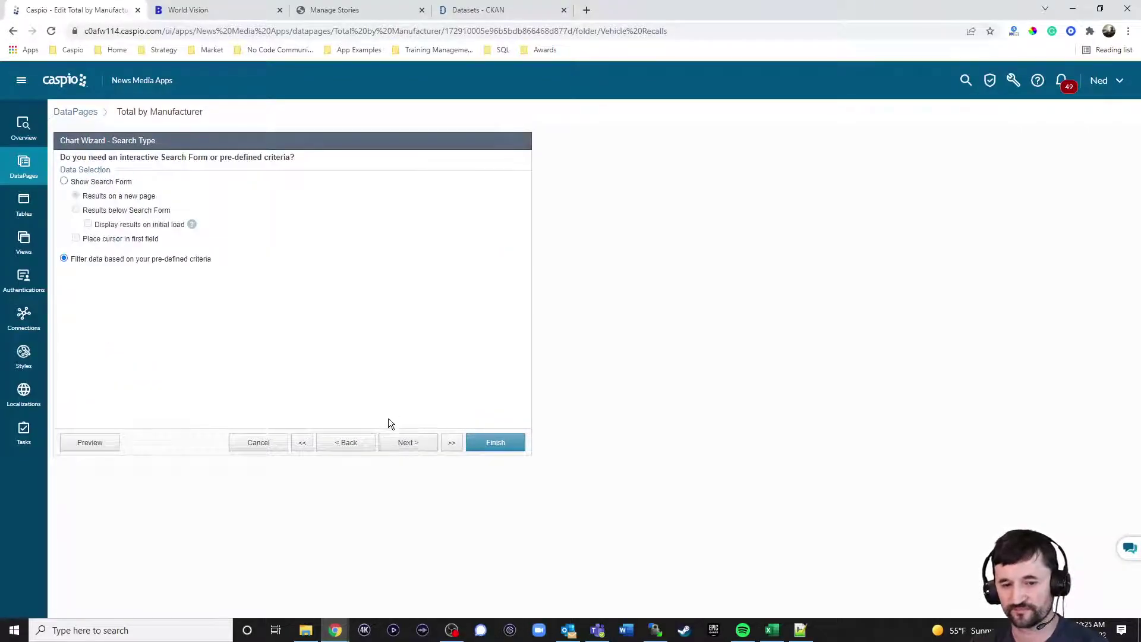
{"action": "left_click", "coordinate": [404, 447]}
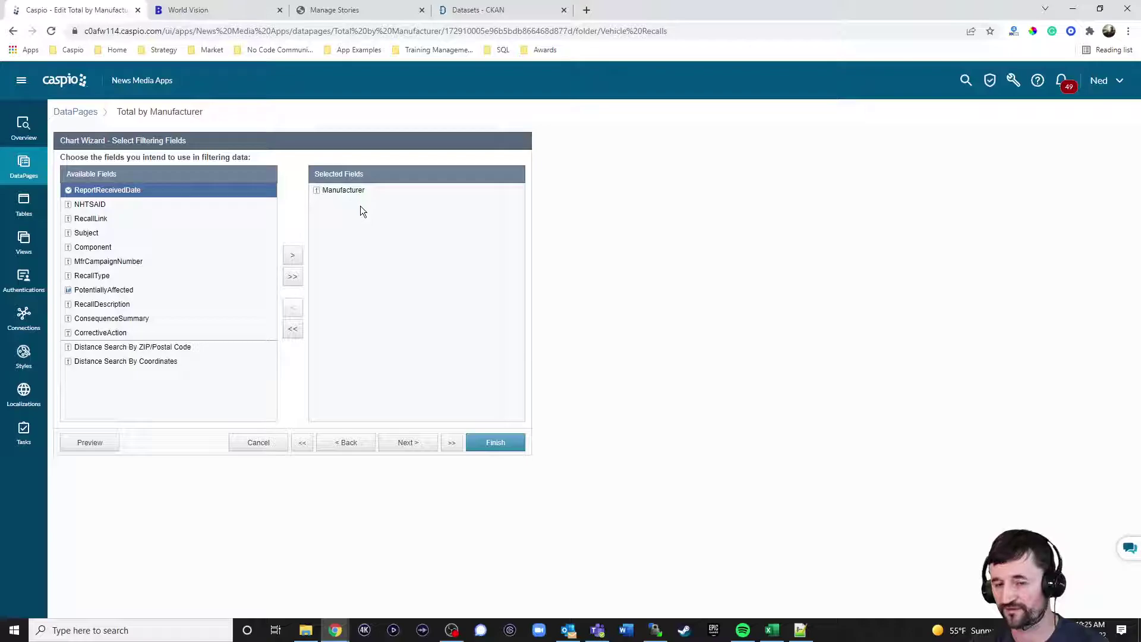
{"action": "left_click", "coordinate": [406, 445]}
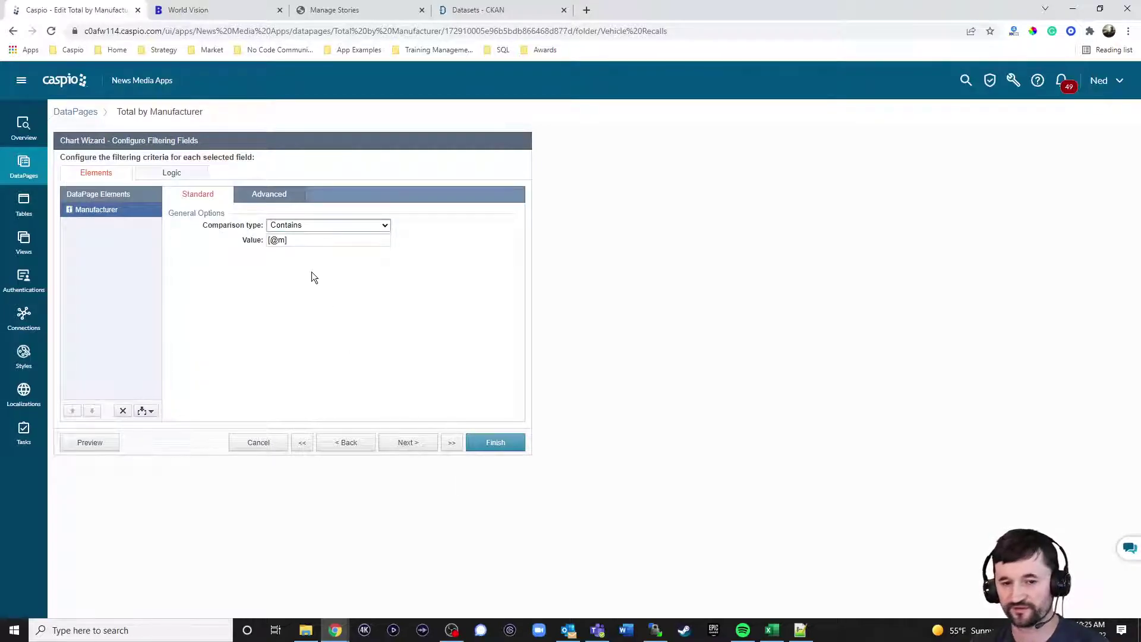
{"action": "left_click", "coordinate": [271, 195]}
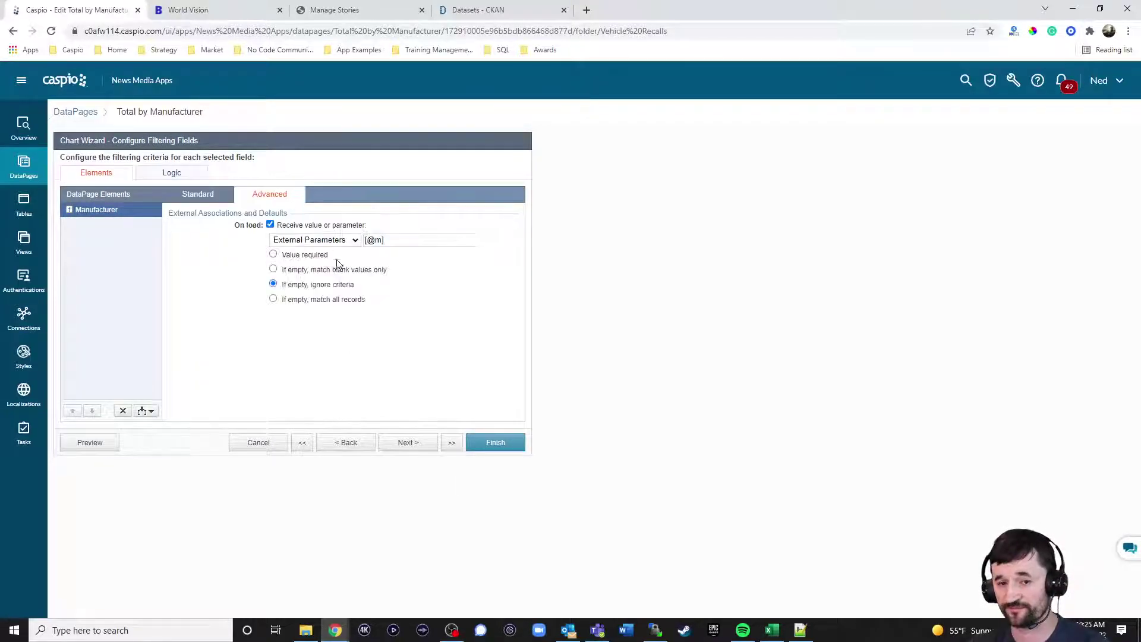
Inspect the chart options of Total by Manufacturer, including its general settings, category field and value field
{"action": "left_click", "coordinate": [425, 446]}
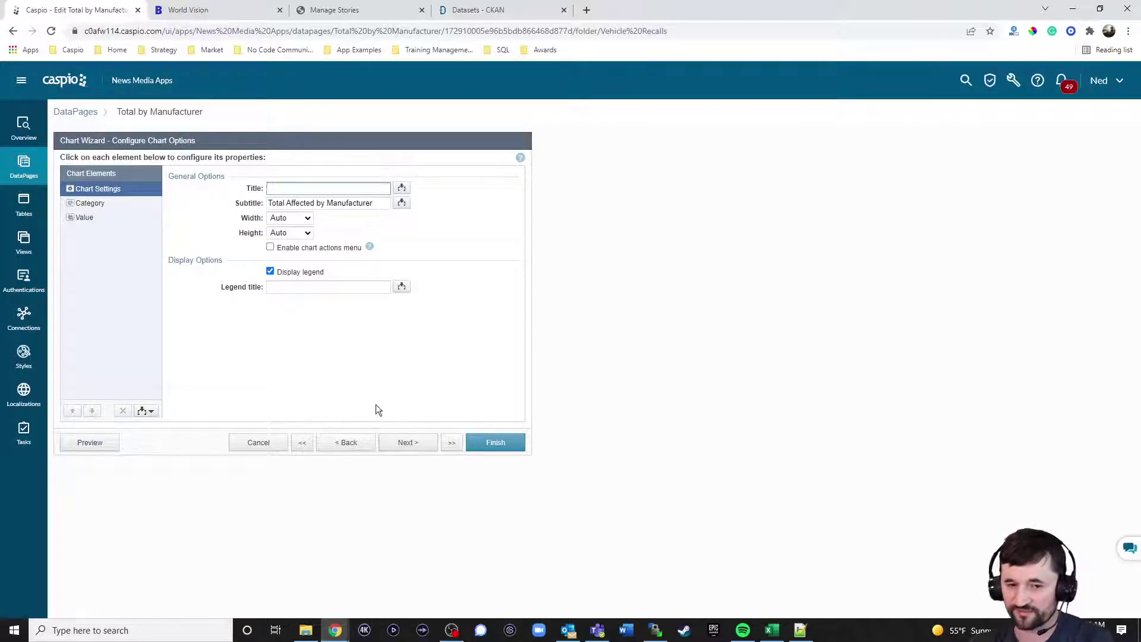
{"action": "left_click", "coordinate": [96, 204]}
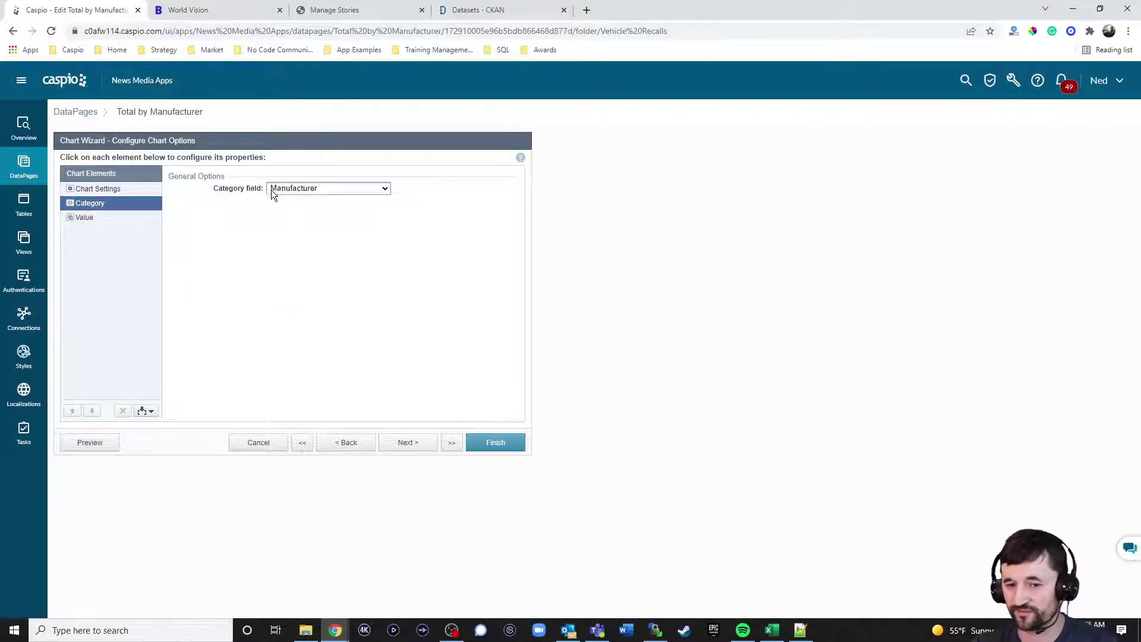
{"action": "left_click", "coordinate": [107, 225]}
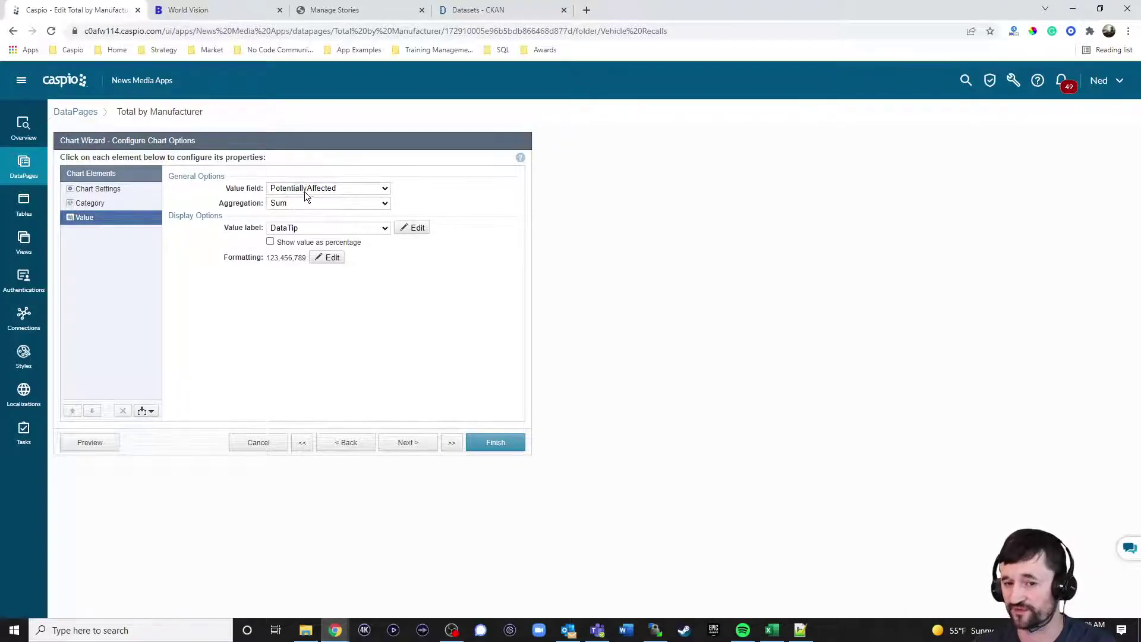
Switch to World Vision's Vehicle Recalls page, check the largest pie slice, and filter the recalls by Ford Motor Company
{"action": "left_click", "coordinate": [216, 12]}
{"action": "mouse_move", "coordinate": [365, 243]}
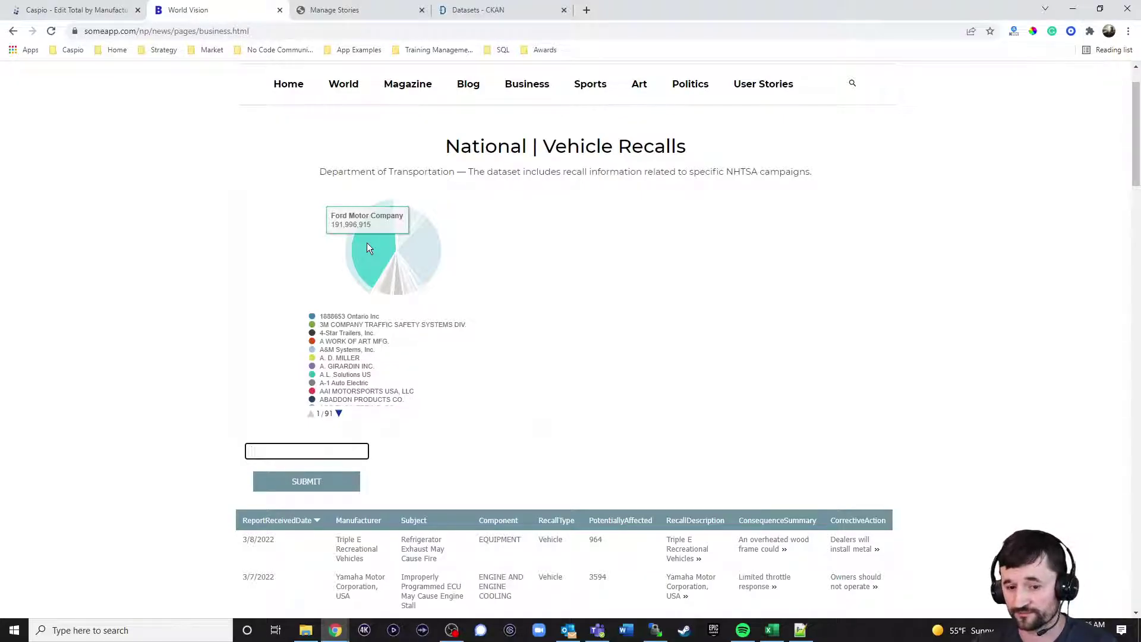
{"action": "type", "text": "for"}
{"action": "left_click", "coordinate": [290, 482]}
{"action": "left_click", "coordinate": [292, 484]}
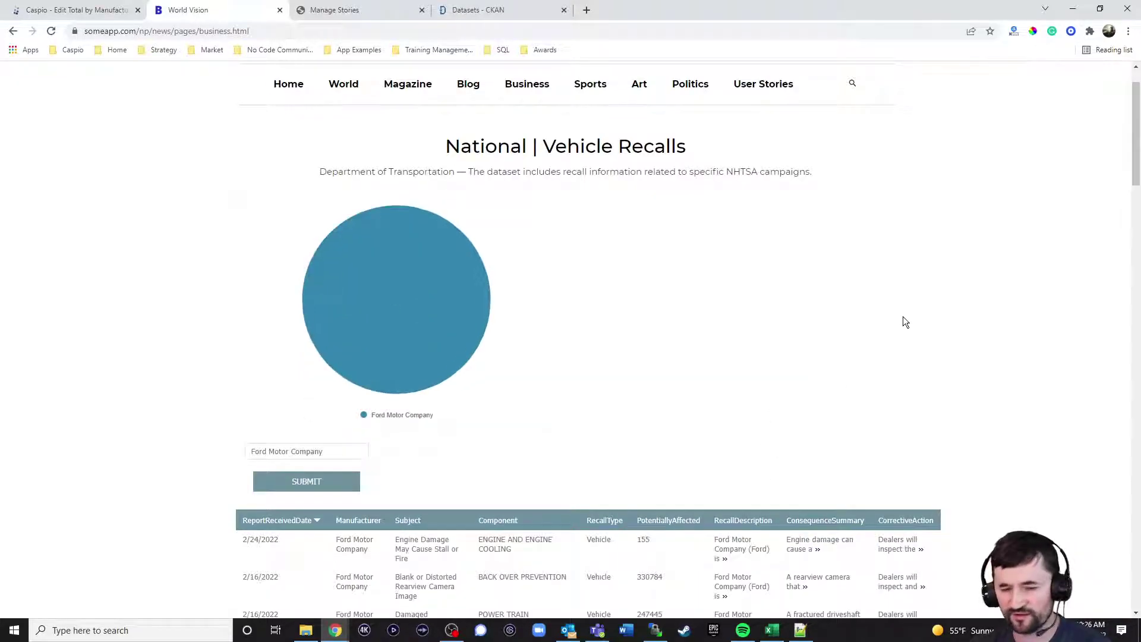
Go to the last page of the Ford Motor Company recall results and examine the oldest records
{"action": "scroll", "coordinate": [904, 314], "scroll_direction": "down", "scroll_amount": 20}
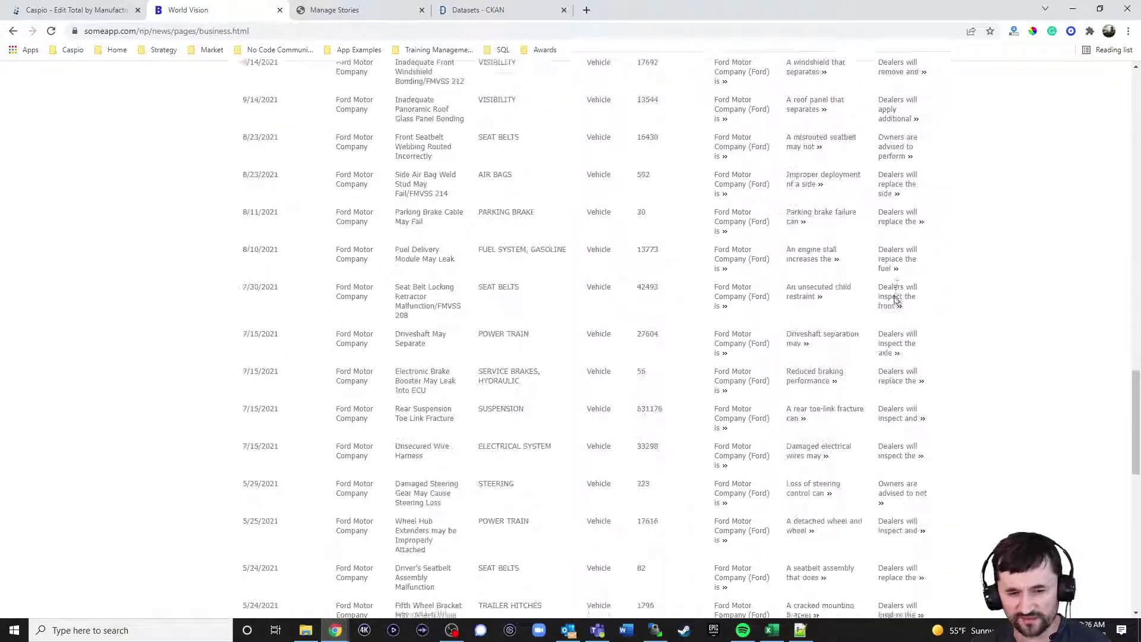
{"action": "scroll", "coordinate": [892, 306], "scroll_direction": "down", "scroll_amount": 12}
{"action": "scroll", "coordinate": [886, 310], "scroll_direction": "up", "scroll_amount": 3}
{"action": "left_click", "coordinate": [549, 421]}
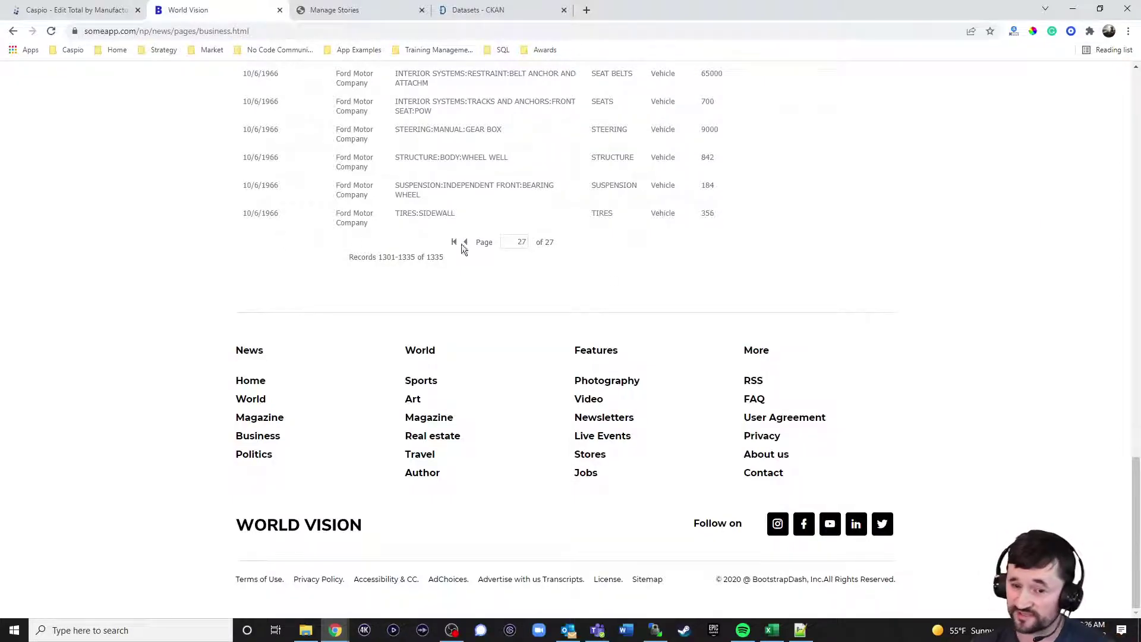
{"action": "scroll", "coordinate": [407, 242], "scroll_direction": "up", "scroll_amount": 2}
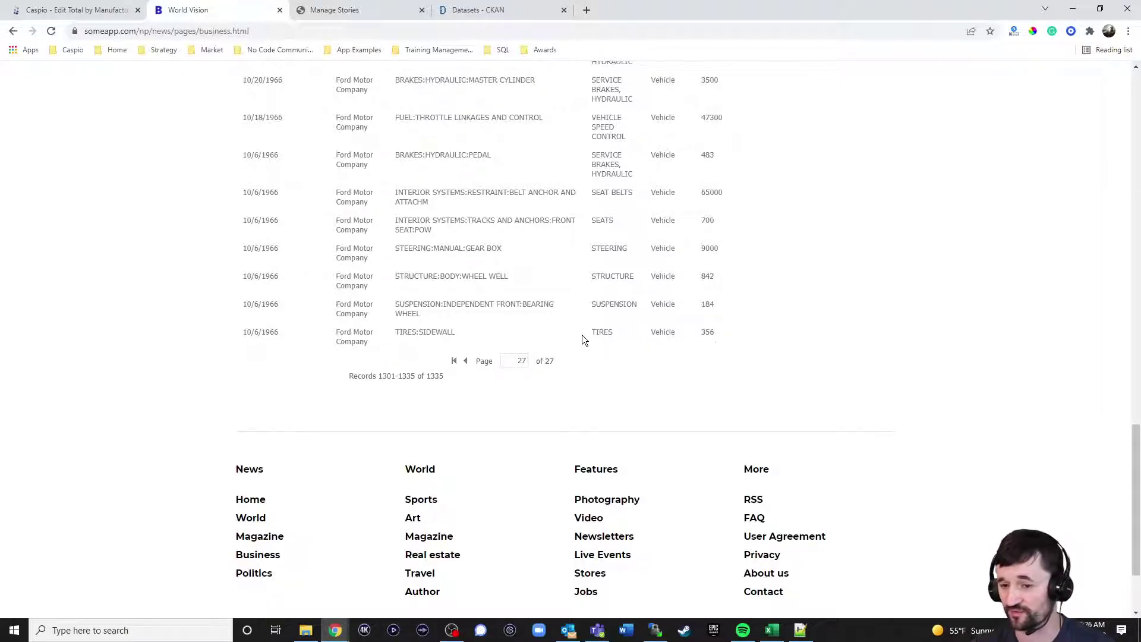
{"action": "scroll", "coordinate": [800, 285], "scroll_direction": "up", "scroll_amount": 2}
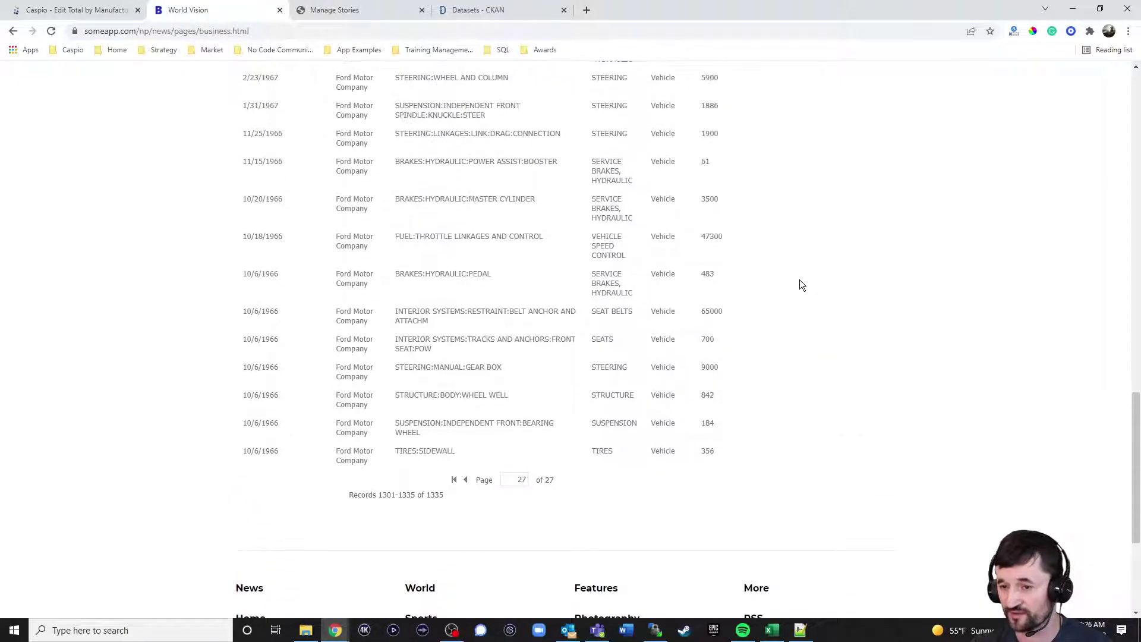
Examine the oldest Ford Motor Company recall records and the Ford Motor Company slice of the pie chart
{"action": "scroll", "coordinate": [800, 280], "scroll_direction": "up", "scroll_amount": 1}
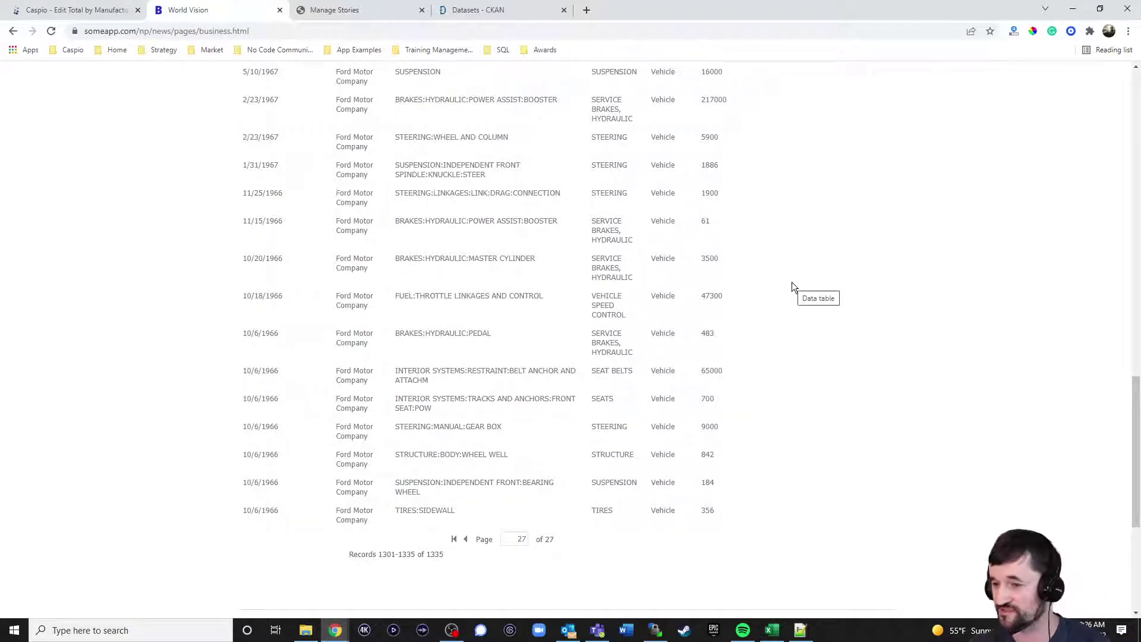
{"action": "scroll", "coordinate": [798, 271], "scroll_direction": "up", "scroll_amount": 1}
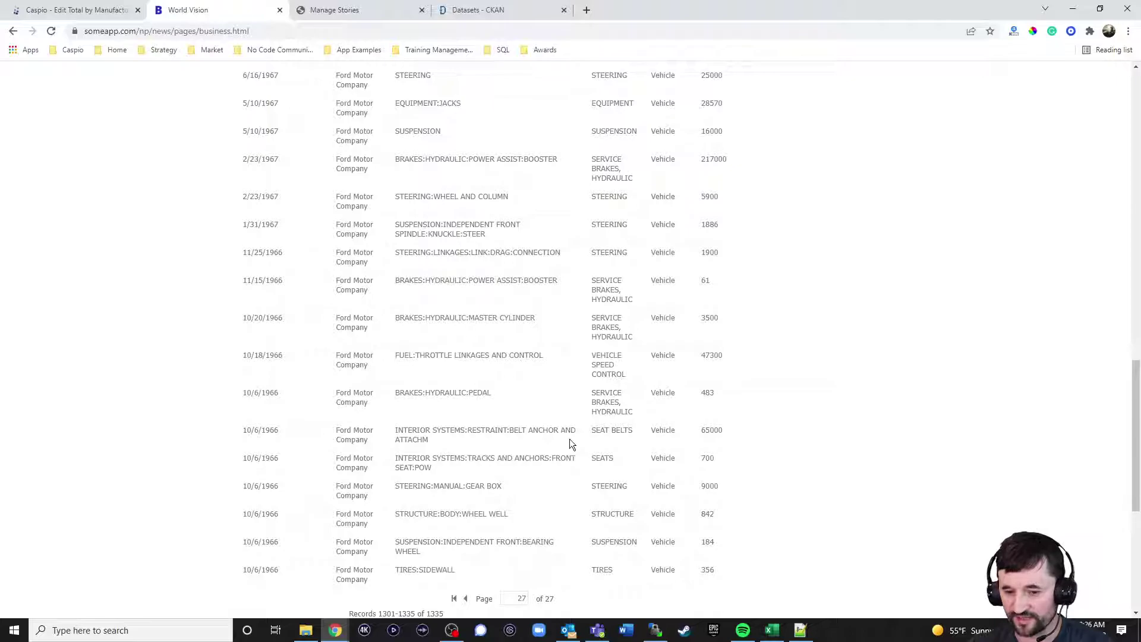
{"action": "scroll", "coordinate": [544, 440], "scroll_direction": "down", "scroll_amount": 1}
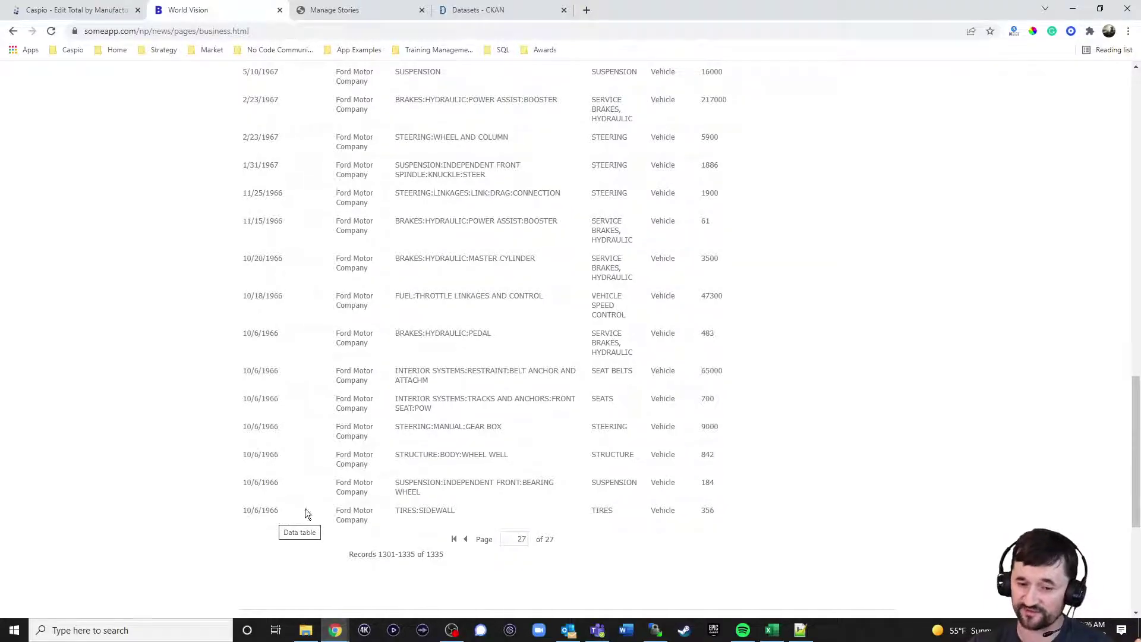
{"action": "scroll", "coordinate": [490, 341], "scroll_direction": "up", "scroll_amount": 20}
{"action": "mouse_move", "coordinate": [393, 318]}
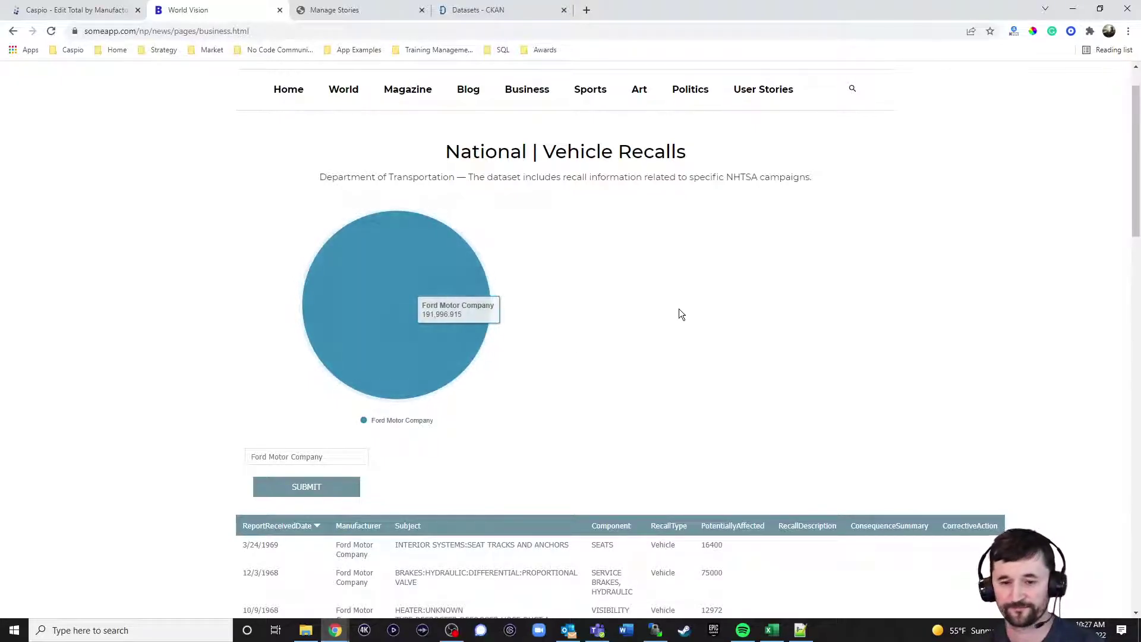
Clear the Ford Motor Company filter and resubmit the search to show recalls for all manufacturers
{"action": "left_click_drag", "start_coordinate": [359, 458], "coordinate": [189, 452]}
{"action": "key", "text": "BackSpace"}
{"action": "left_click", "coordinate": [308, 487]}
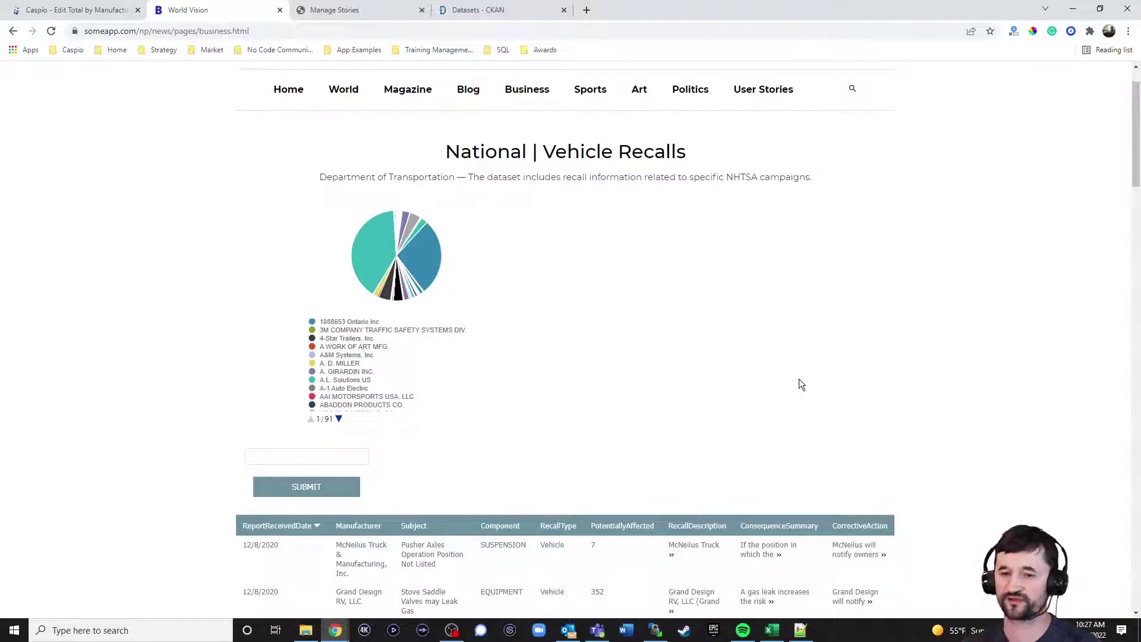
{"action": "scroll", "coordinate": [892, 398], "scroll_direction": "up", "scroll_amount": 1}
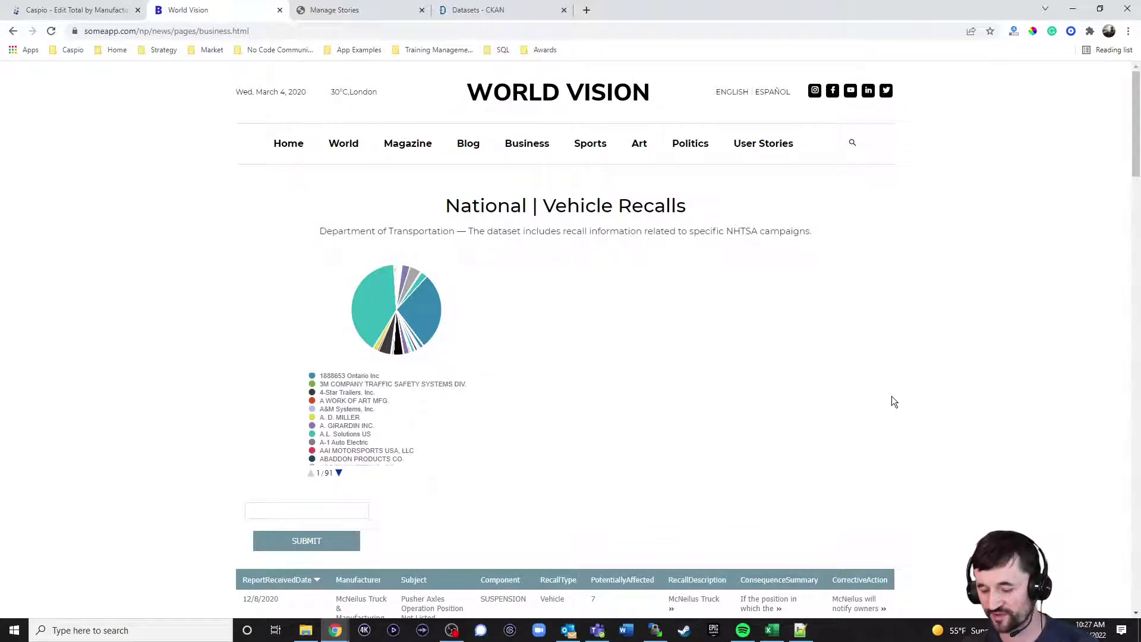
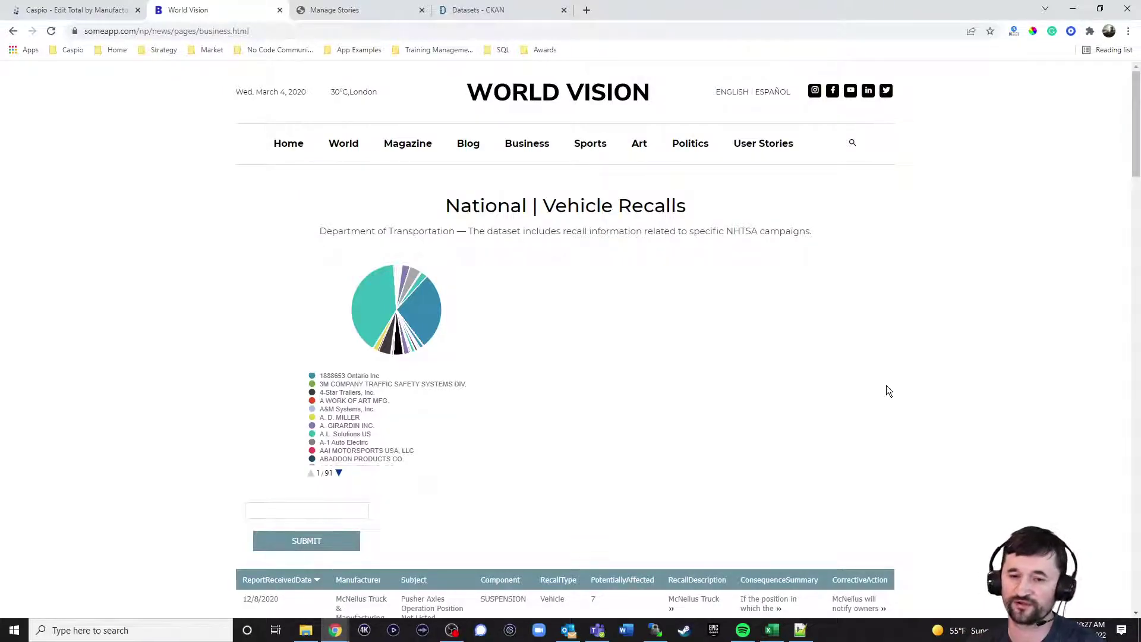
Open World Vision's Sports page and inspect the lead story's image and SPORTS label markup in sports.html in Notepad++
{"action": "left_click", "coordinate": [598, 150]}
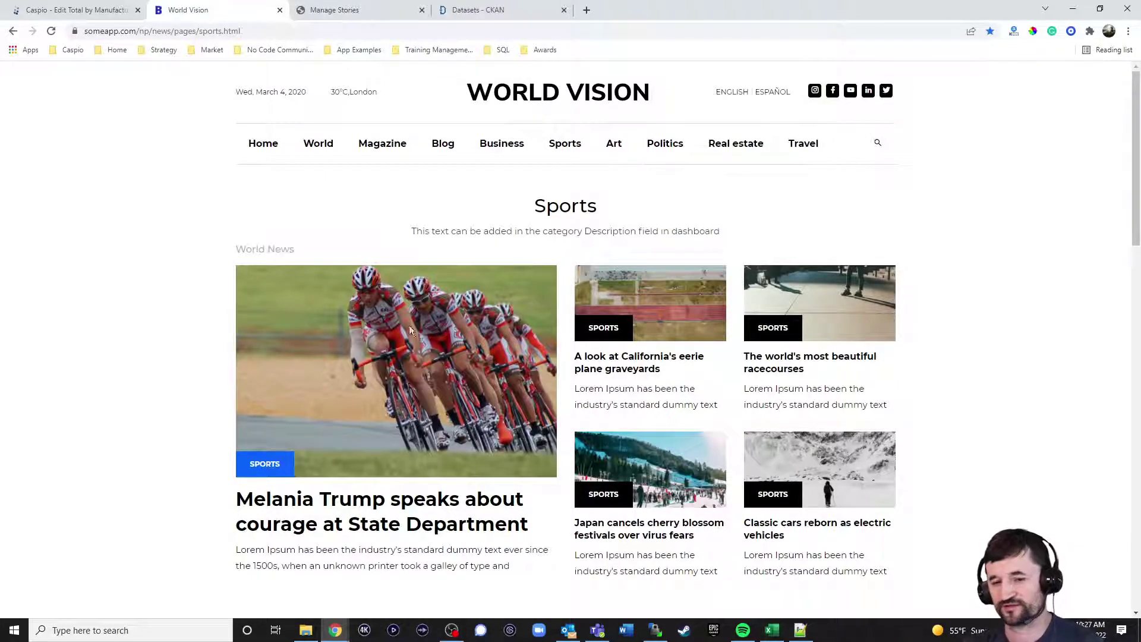
{"action": "left_click", "coordinate": [800, 631]}
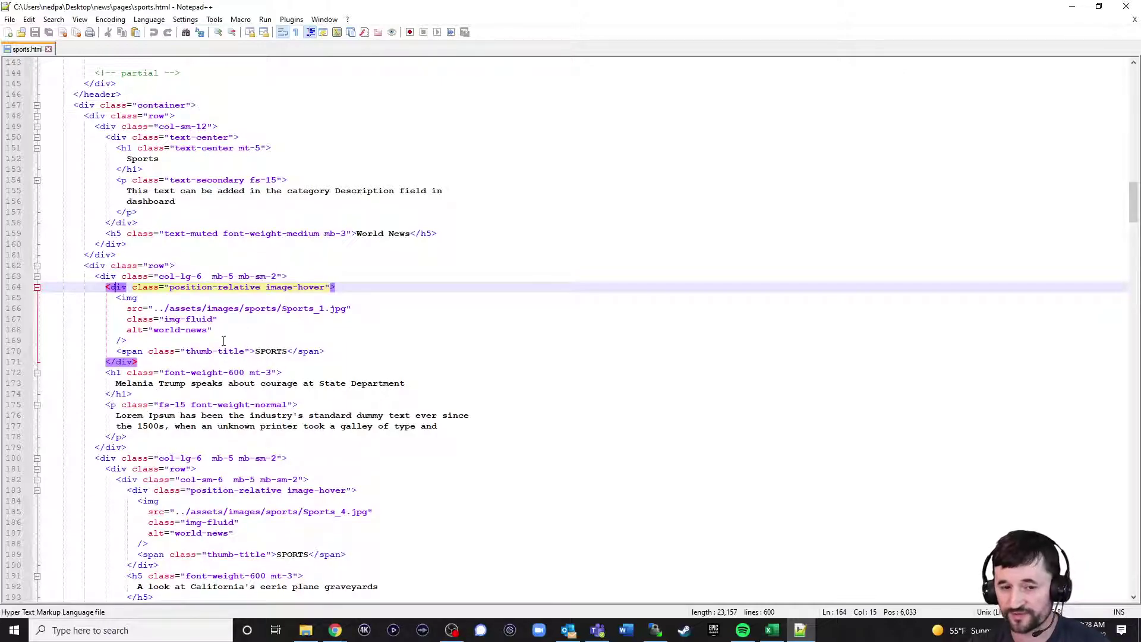
{"action": "left_click", "coordinate": [127, 299]}
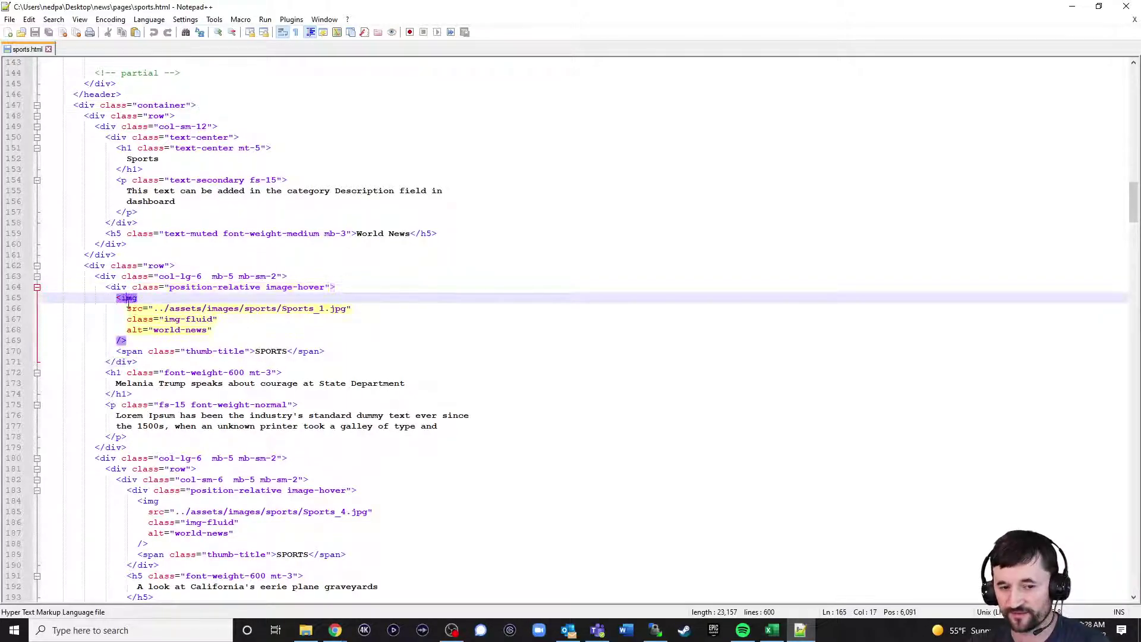
{"action": "left_click", "coordinate": [158, 351]}
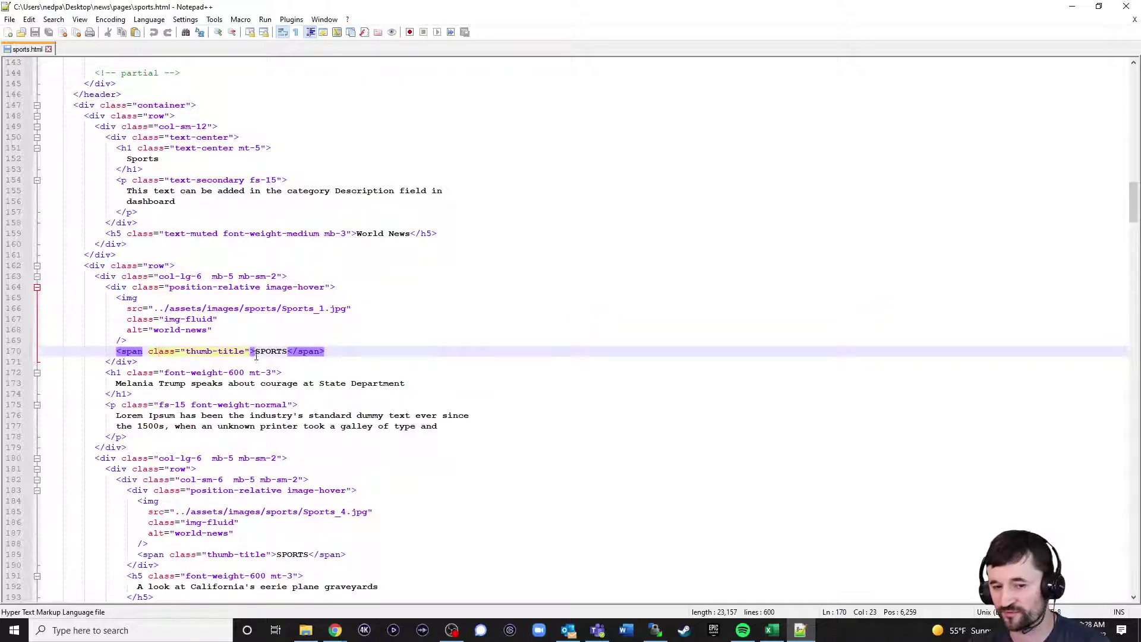
{"action": "double_click", "coordinate": [262, 352]}
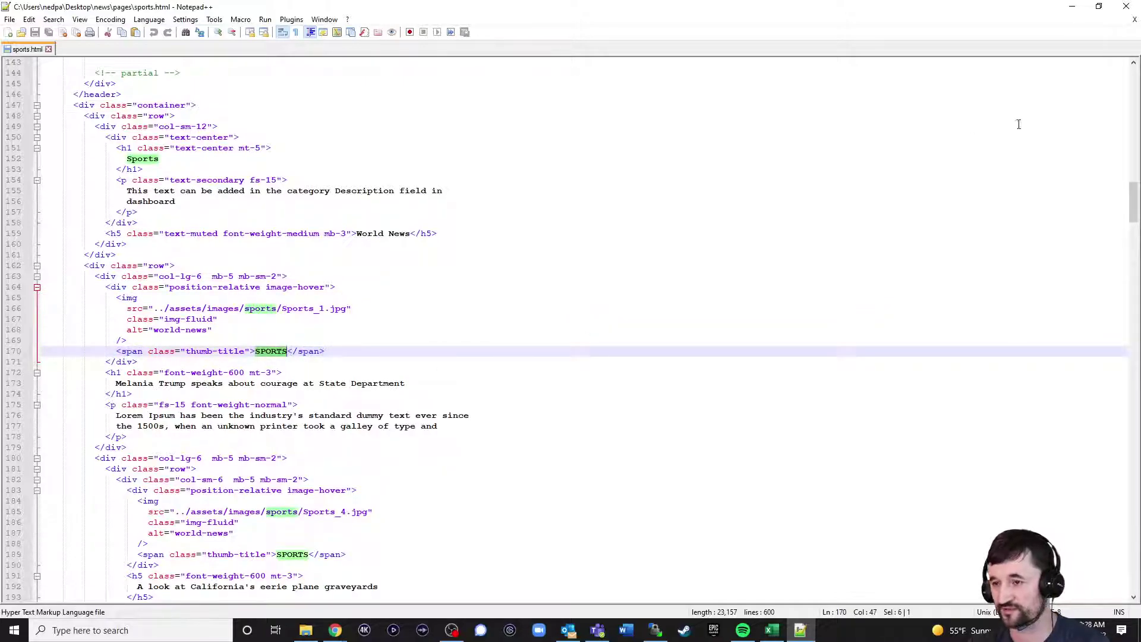
{"action": "left_click", "coordinate": [1071, 6]}
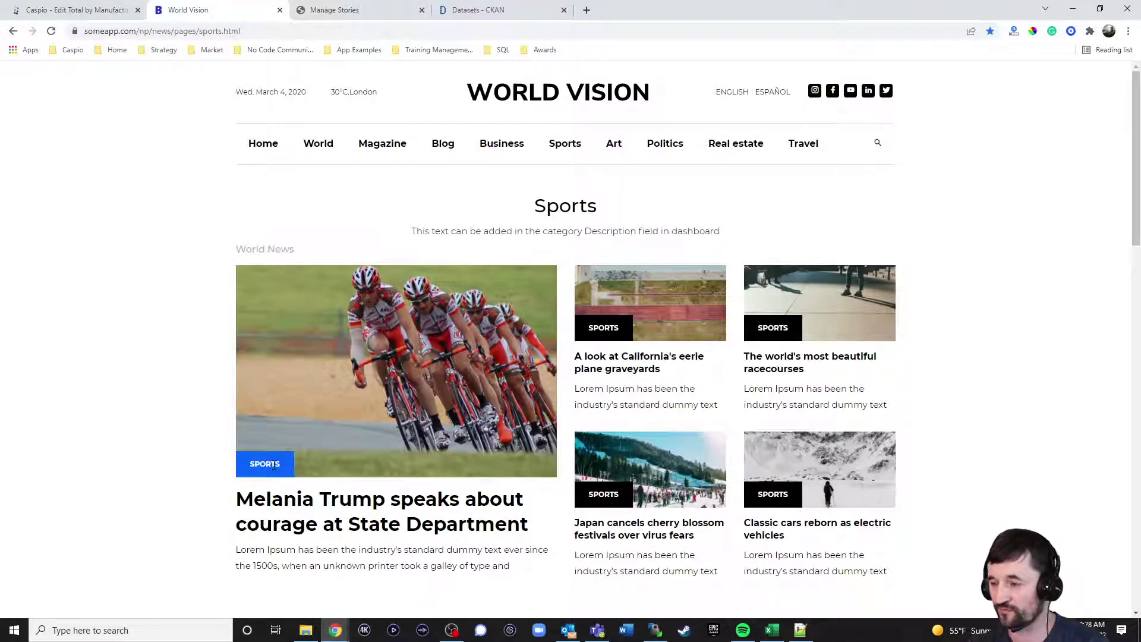
Replace the lead story's image and SPORTS label in sports.html with the placeholder text "Caspio DeployCode" and save the file
{"action": "left_click", "coordinate": [799, 631]}
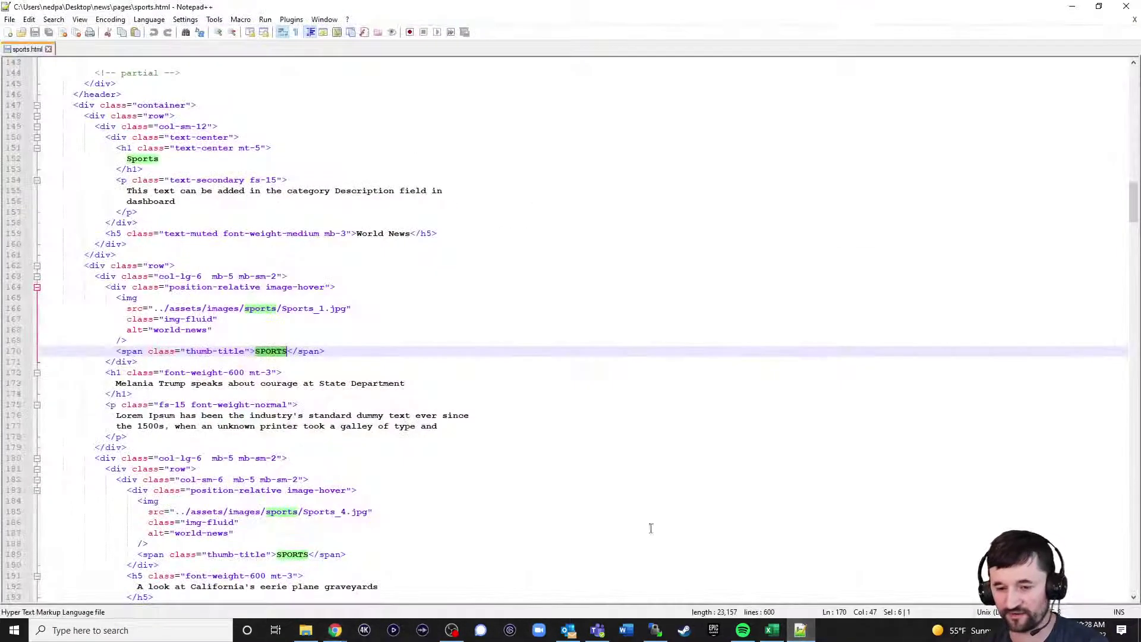
{"action": "left_click_drag", "start_coordinate": [117, 297], "coordinate": [358, 351]}
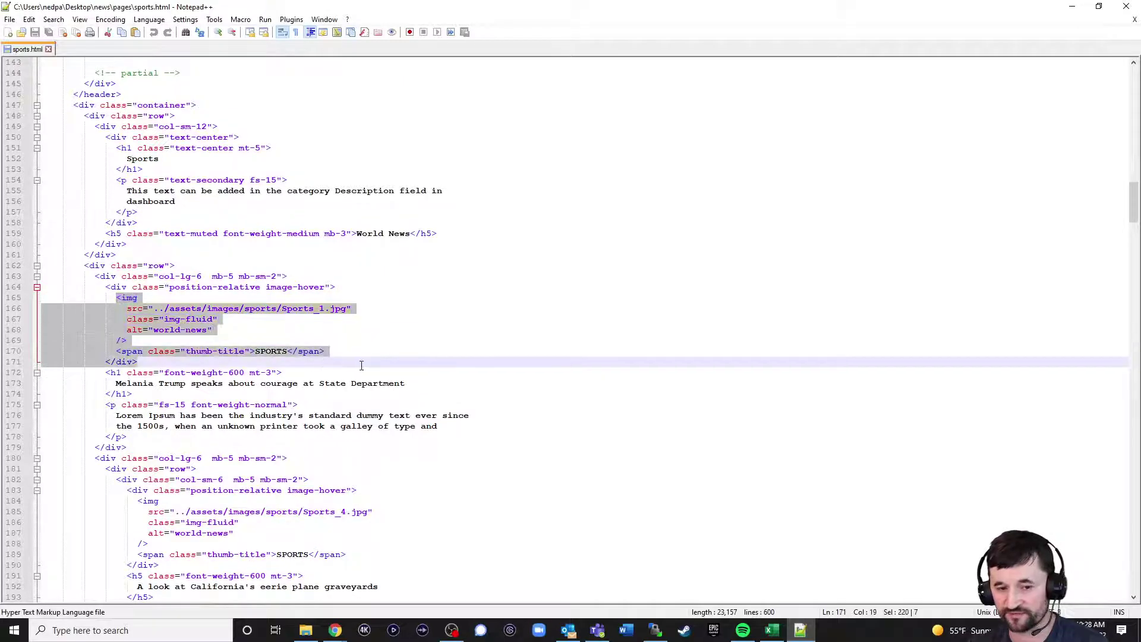
{"action": "key", "text": "Delete"}
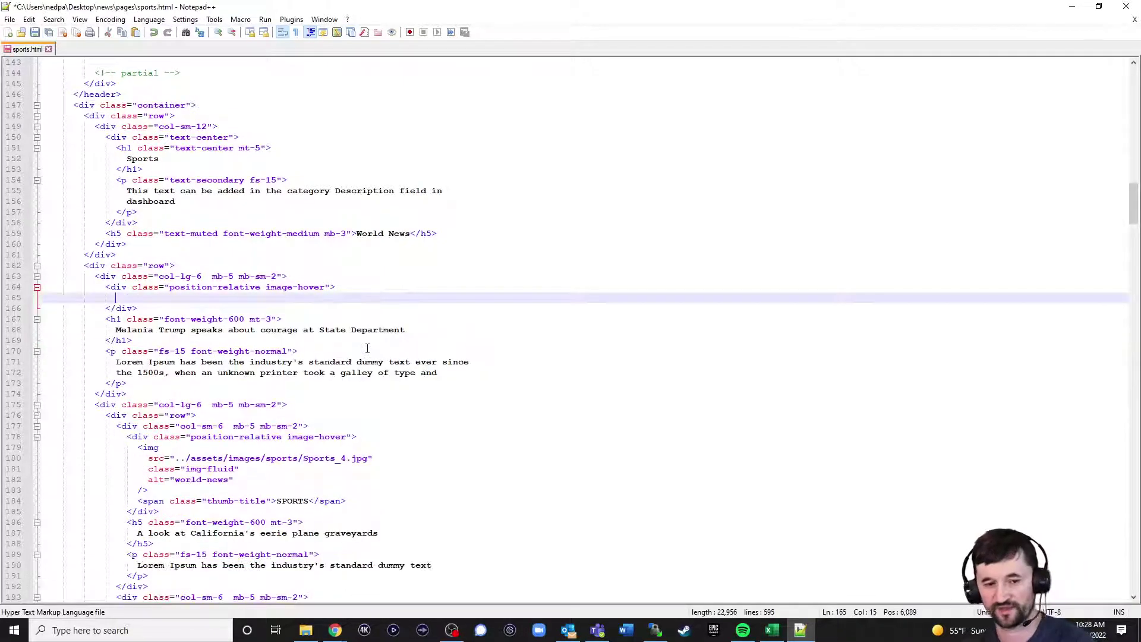
{"action": "type", "text": "Caspio Depl"}
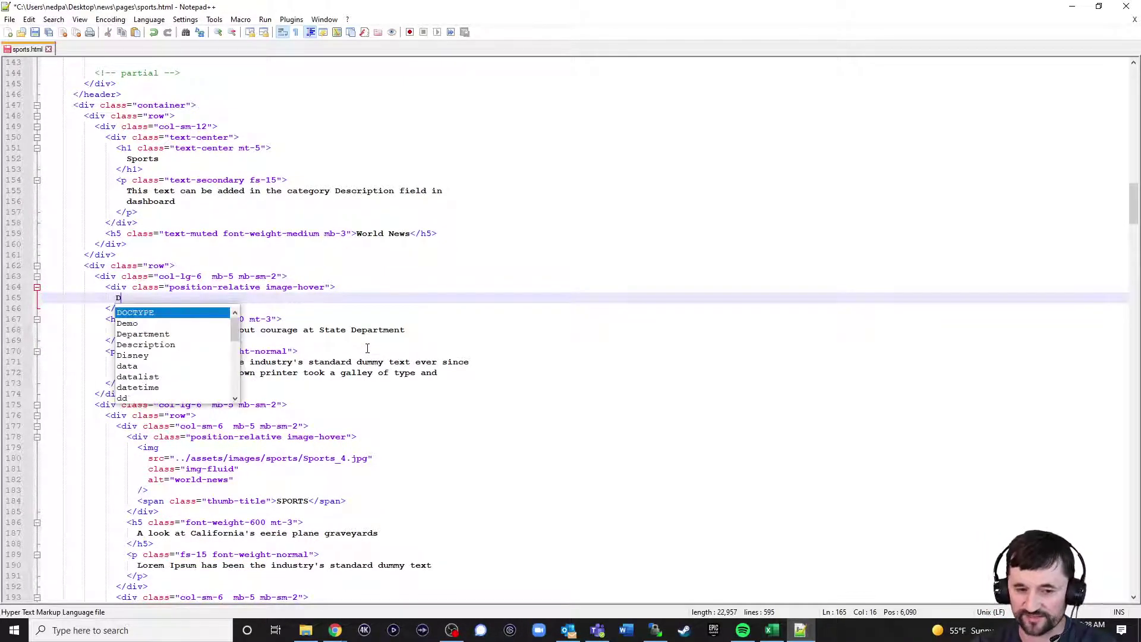
{"action": "type", "text": "oyCode"}
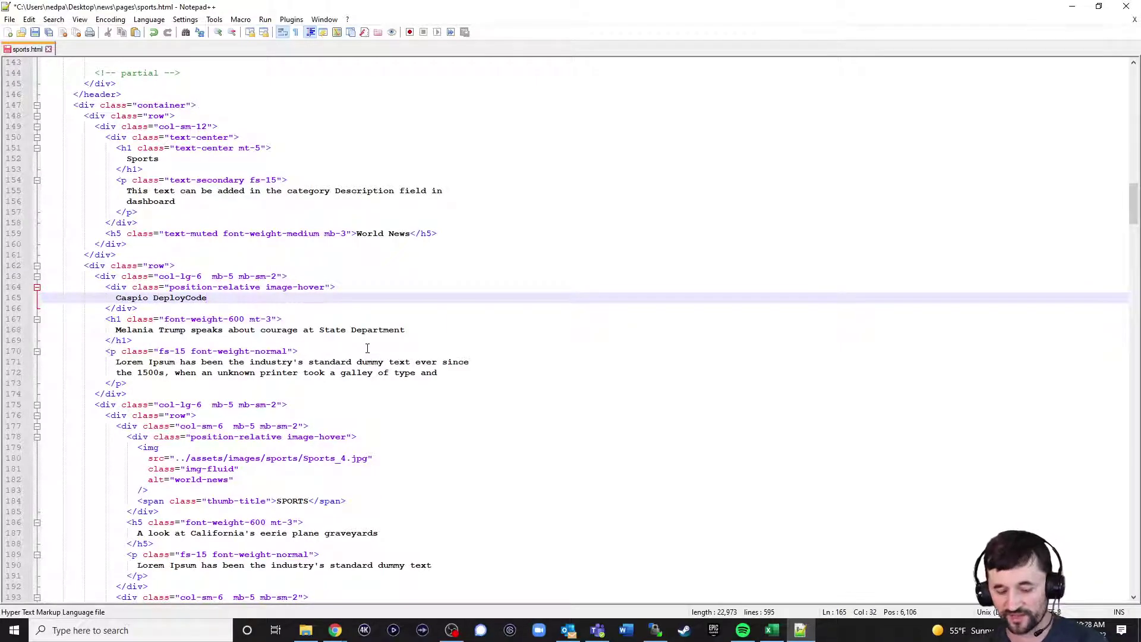
{"action": "key", "text": "ctrl+s"}
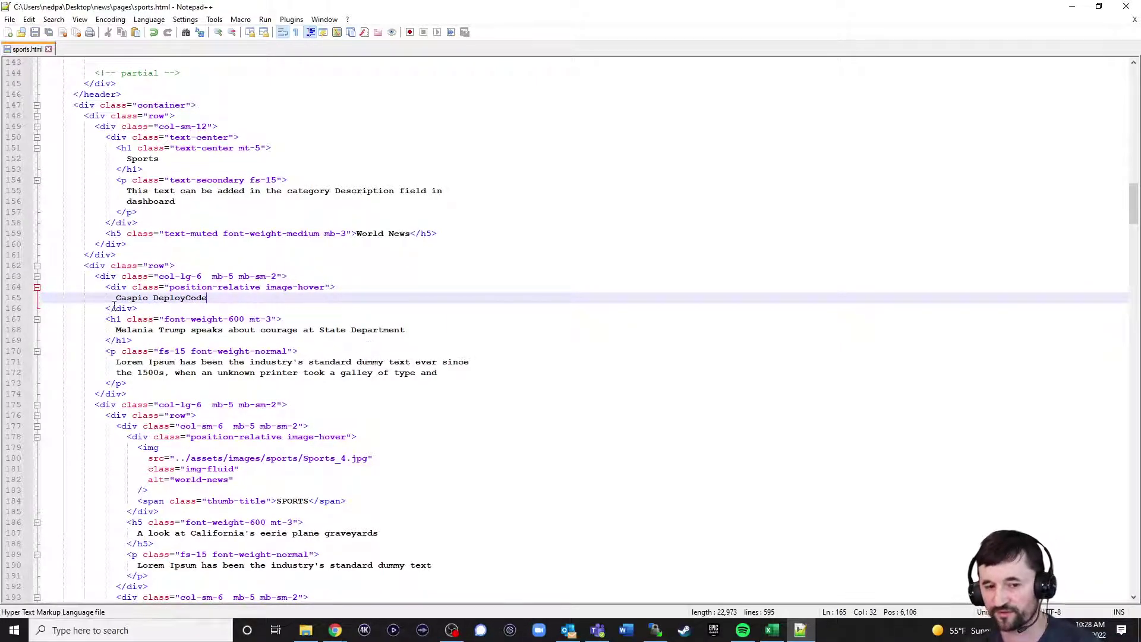
{"action": "left_click", "coordinate": [1079, 12]}
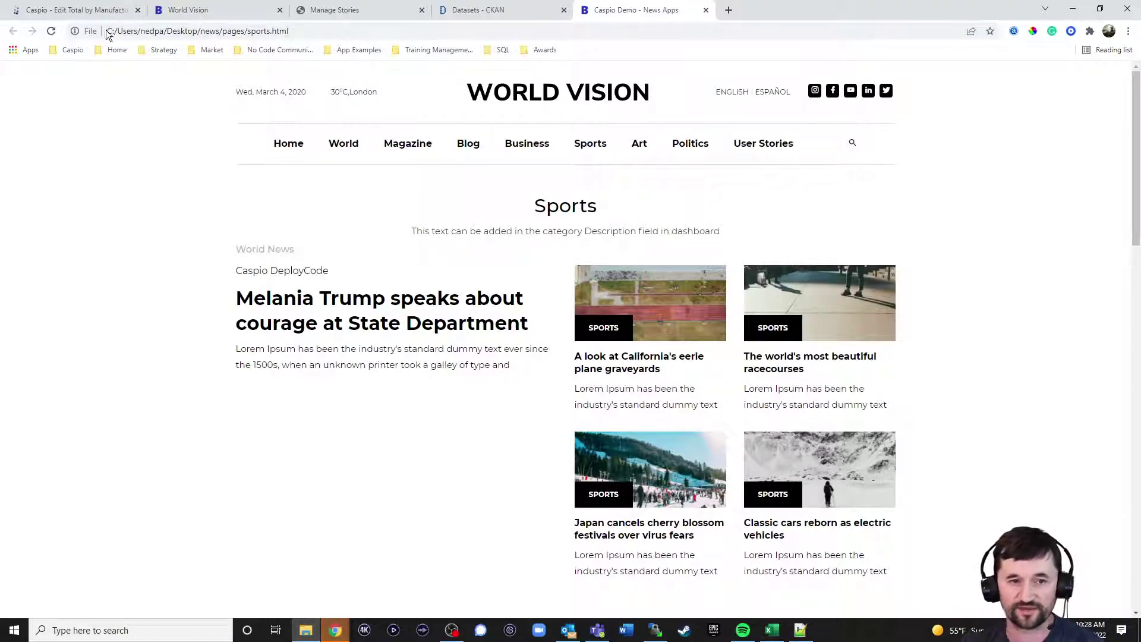
Switch to Caspio, cancel the Total by Manufacturer chart wizard, and open the News Media Apps tables
{"action": "left_click", "coordinate": [98, 10]}
{"action": "left_click", "coordinate": [36, 203]}
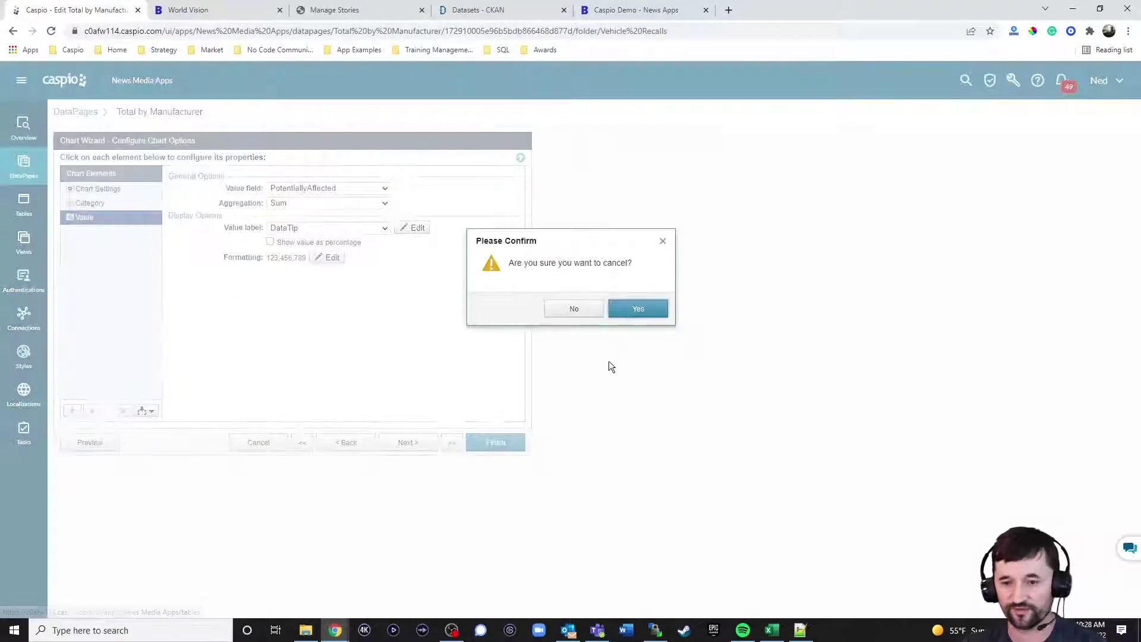
{"action": "left_click", "coordinate": [634, 309]}
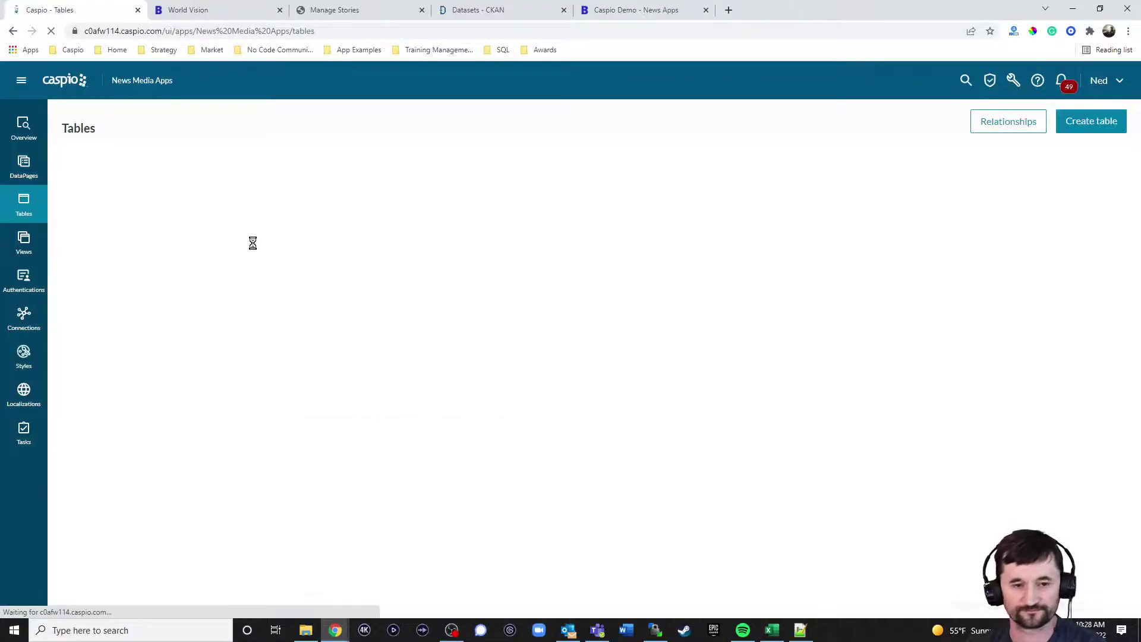
Create a new table with an Autonumber field named Team_ID and a Text (255) field named Team
{"action": "left_click", "coordinate": [1091, 121]}
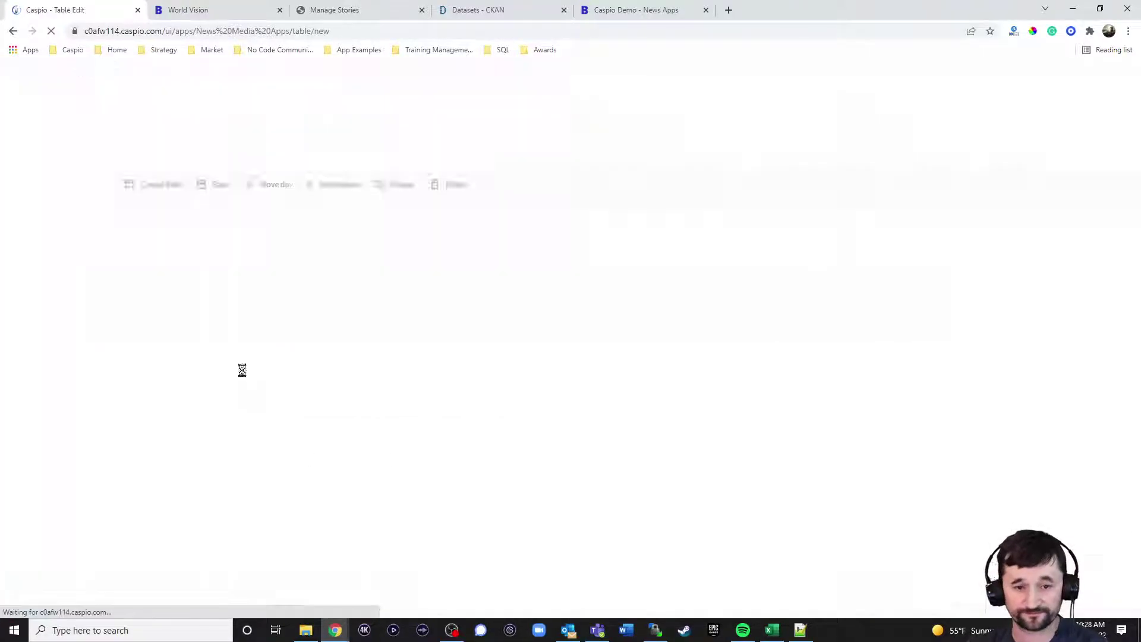
{"action": "left_click", "coordinate": [102, 227]}
{"action": "type", "text": "Team"}
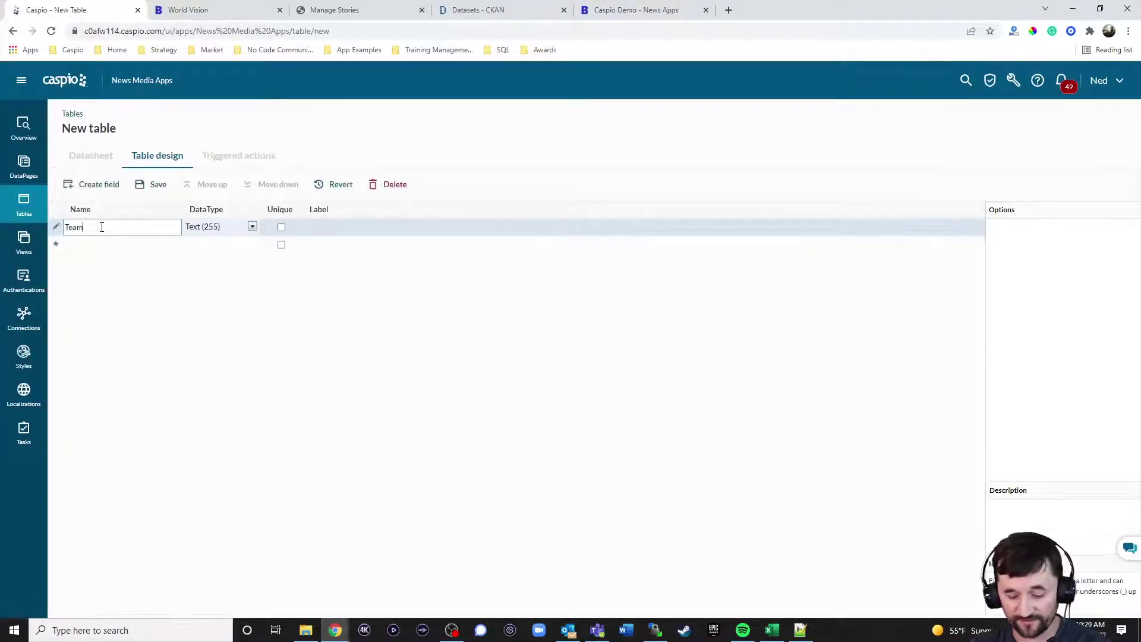
{"action": "type", "text": "ID"}
{"action": "left_click", "coordinate": [81, 228]}
{"action": "type", "text": "_"}
{"action": "left_click", "coordinate": [199, 227]}
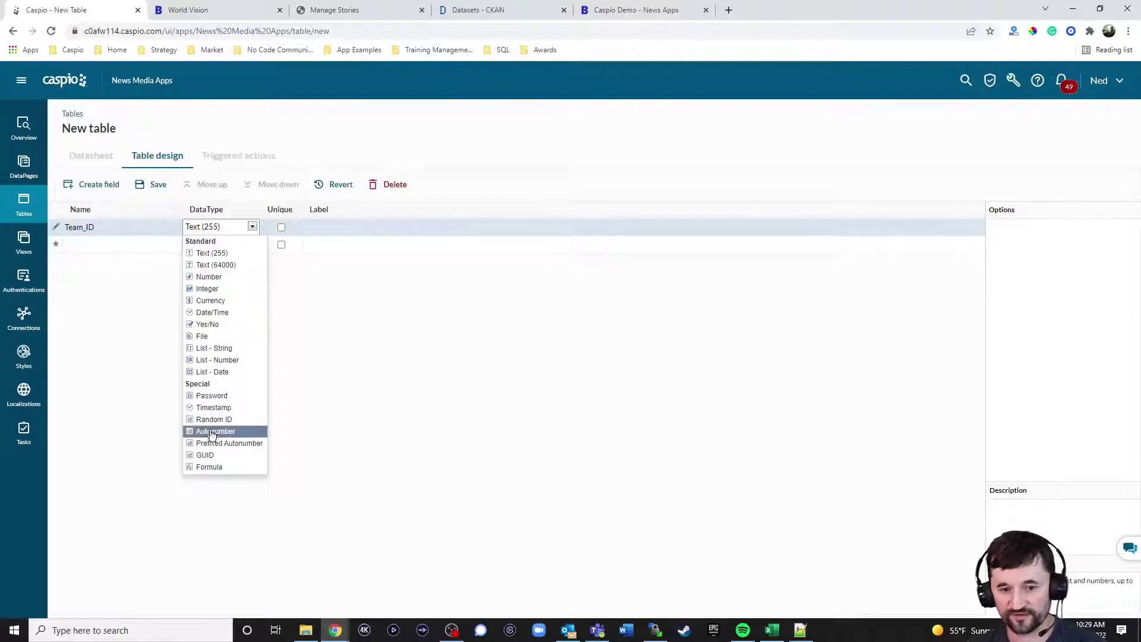
{"action": "left_click", "coordinate": [212, 432]}
{"action": "left_click", "coordinate": [116, 245]}
{"action": "type", "text": "Team"}
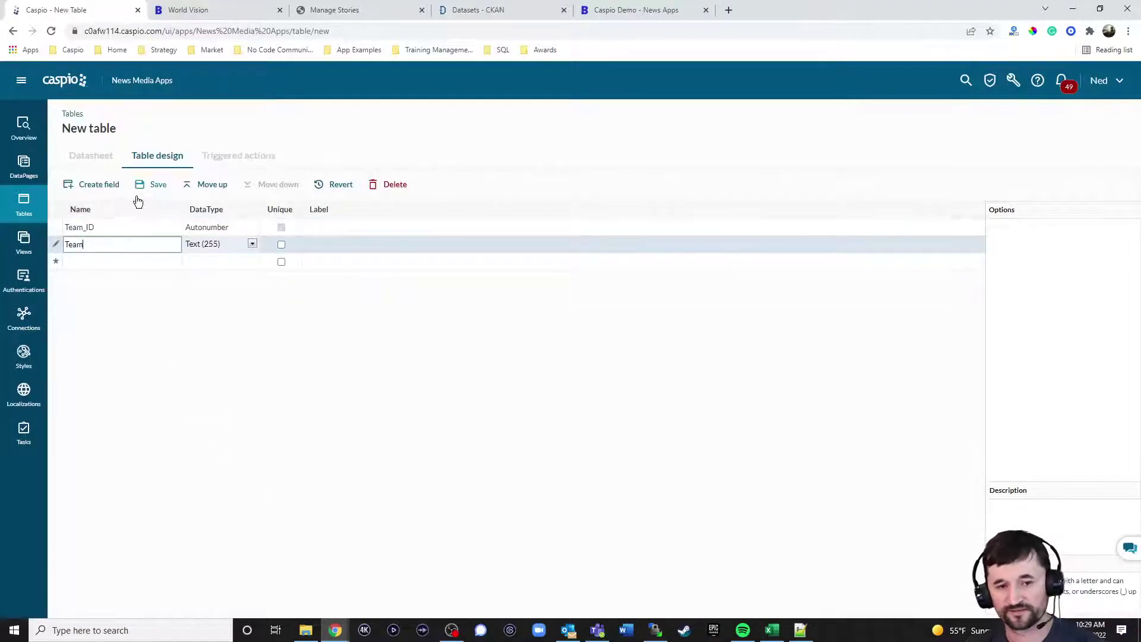
Save the new table under the name nma_tbl_sports_nba
{"action": "left_click", "coordinate": [154, 184]}
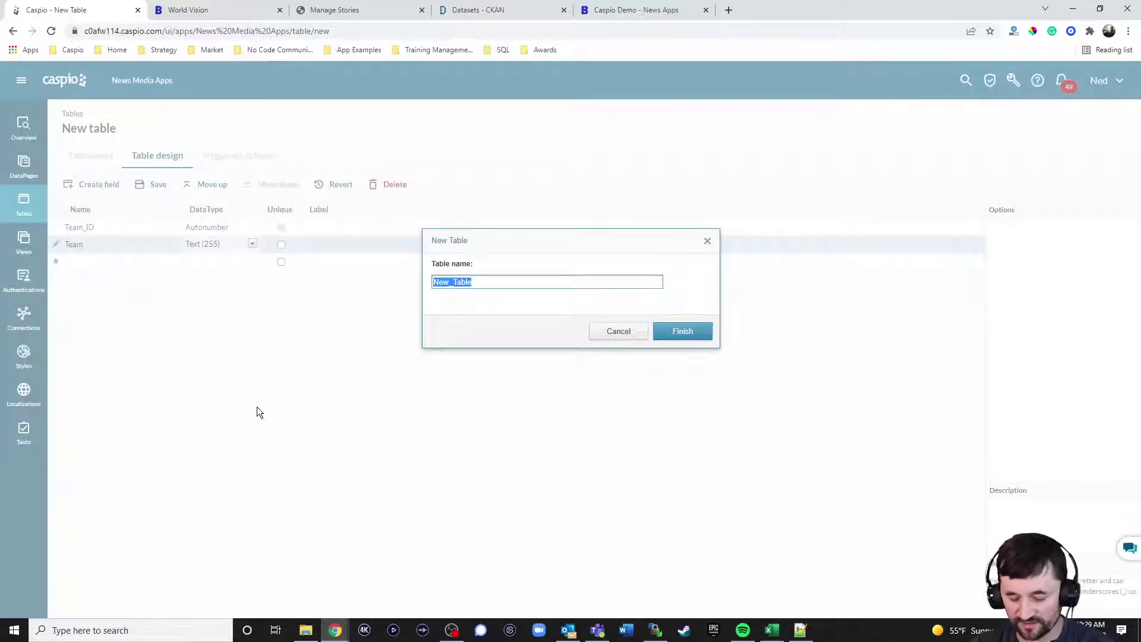
{"action": "type", "text": "sports"}
{"action": "key", "text": "BackSpace"}
{"action": "key", "text": "BackSpace"}
{"action": "key", "text": "BackSpace"}
{"action": "key", "text": "BackSpace"}
{"action": "type", "text": "nma"}
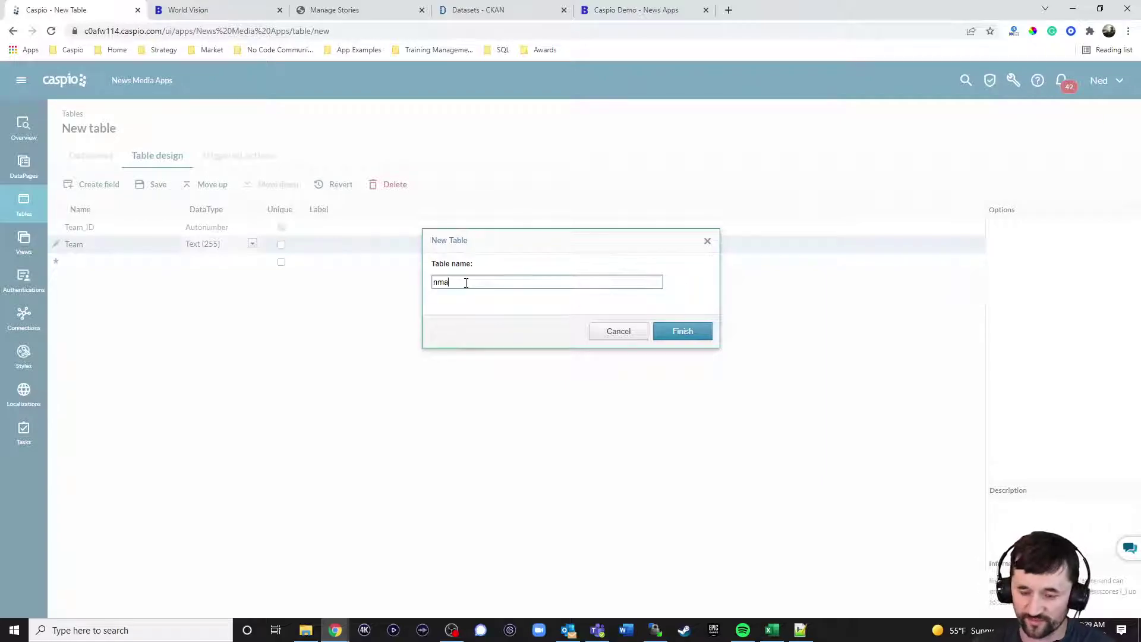
{"action": "type", "text": "_sports"}
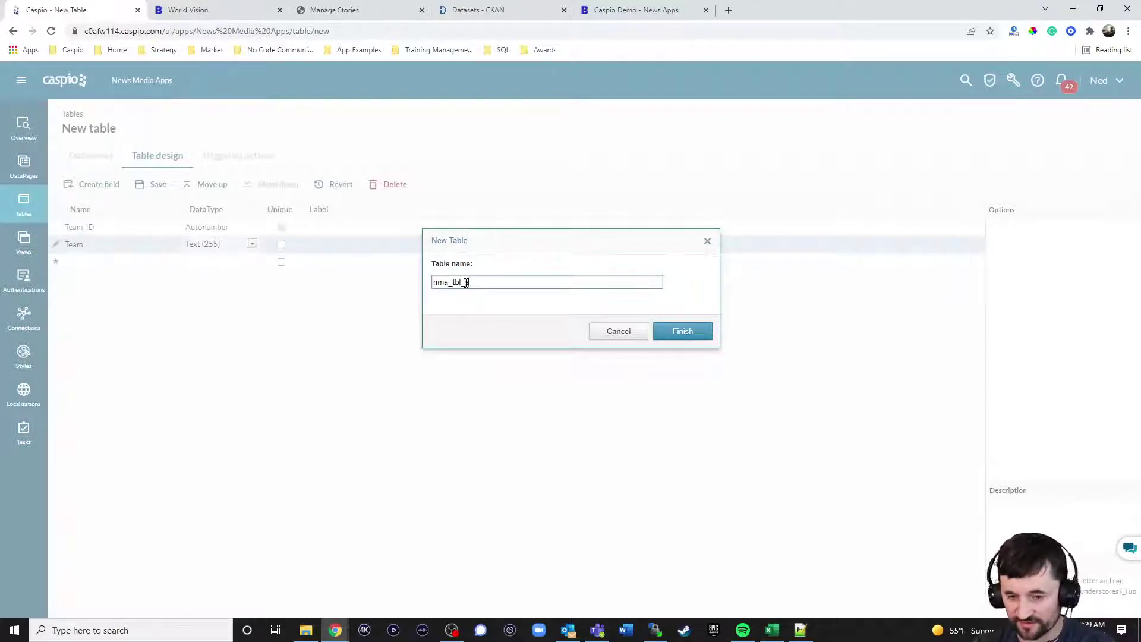
{"action": "type", "text": "_nba"}
{"action": "left_click", "coordinate": [682, 331]}
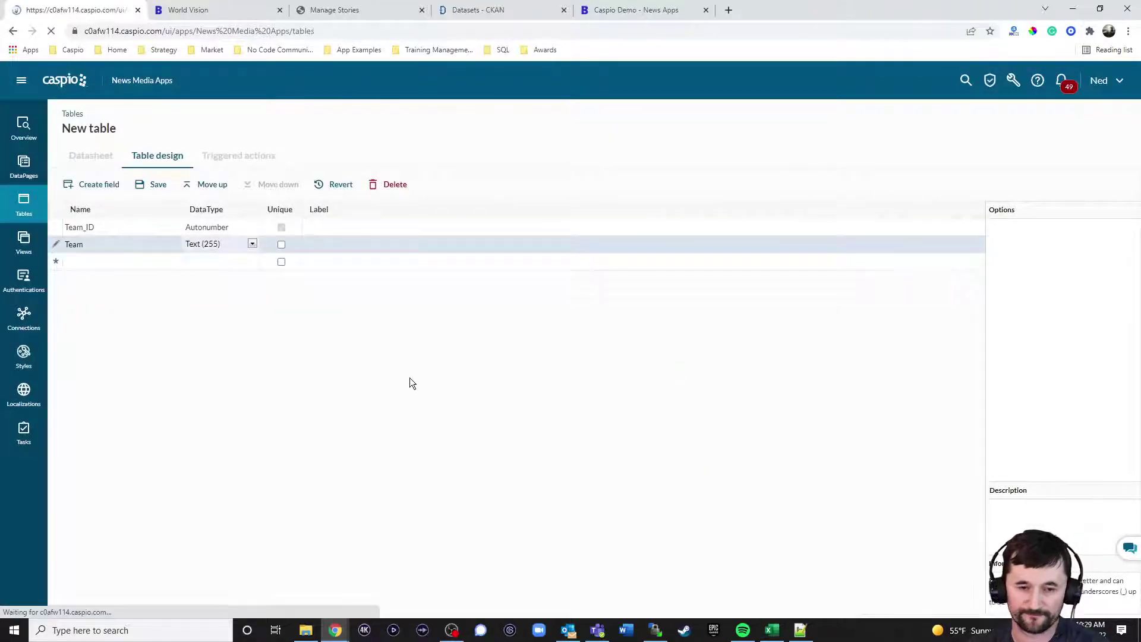
Create a DataPages folder named Sports and open it
{"action": "left_click", "coordinate": [24, 167]}
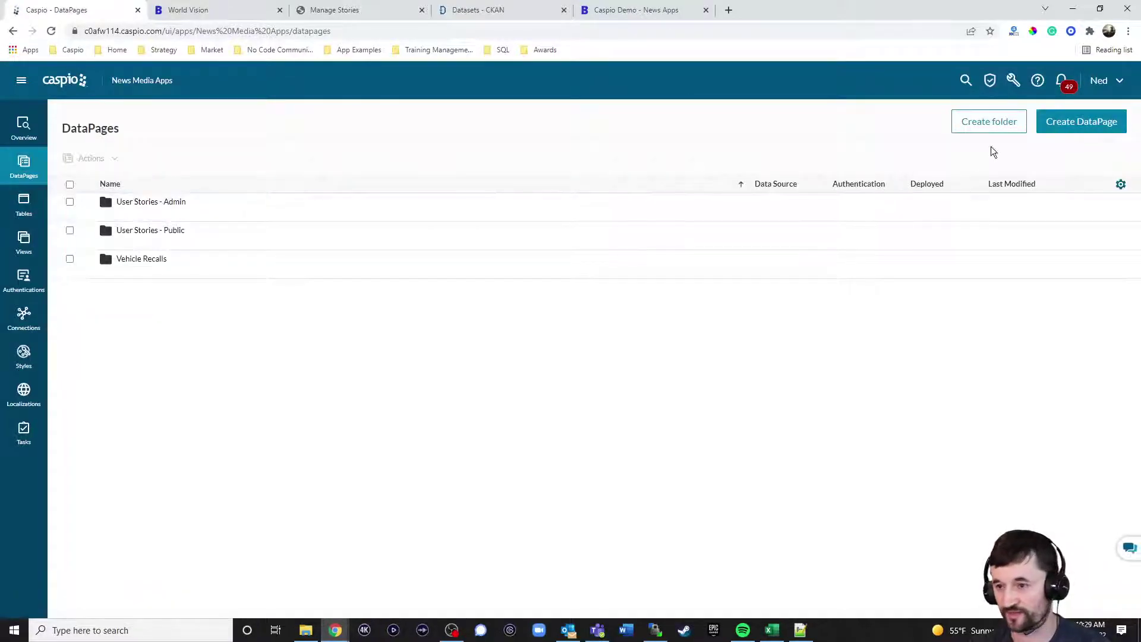
{"action": "left_click", "coordinate": [992, 126]}
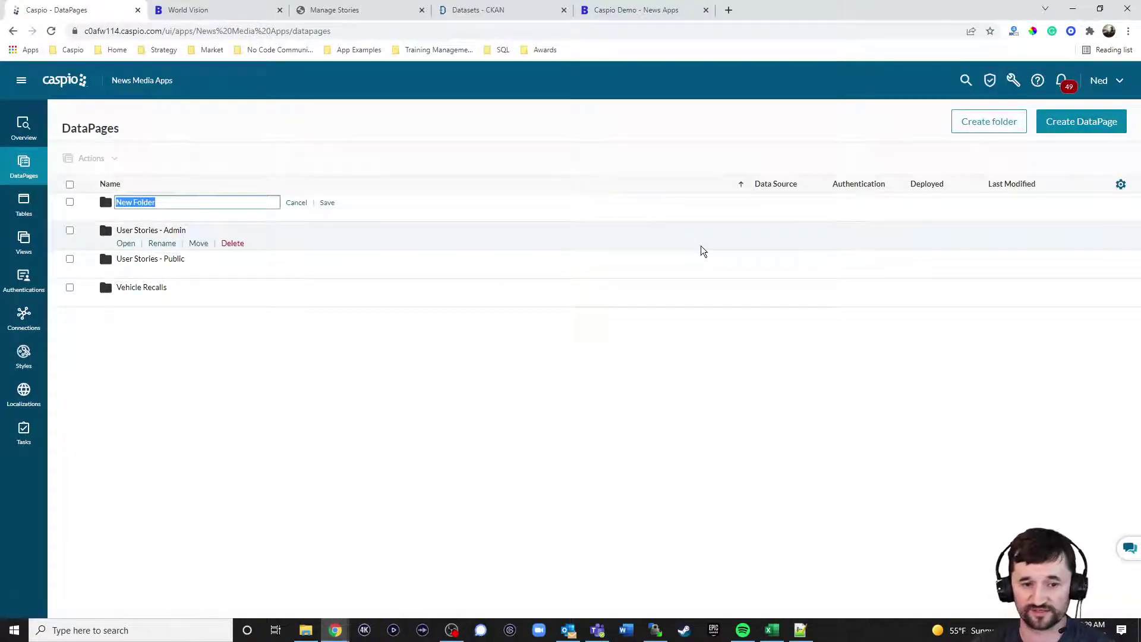
{"action": "type", "text": "Sports"}
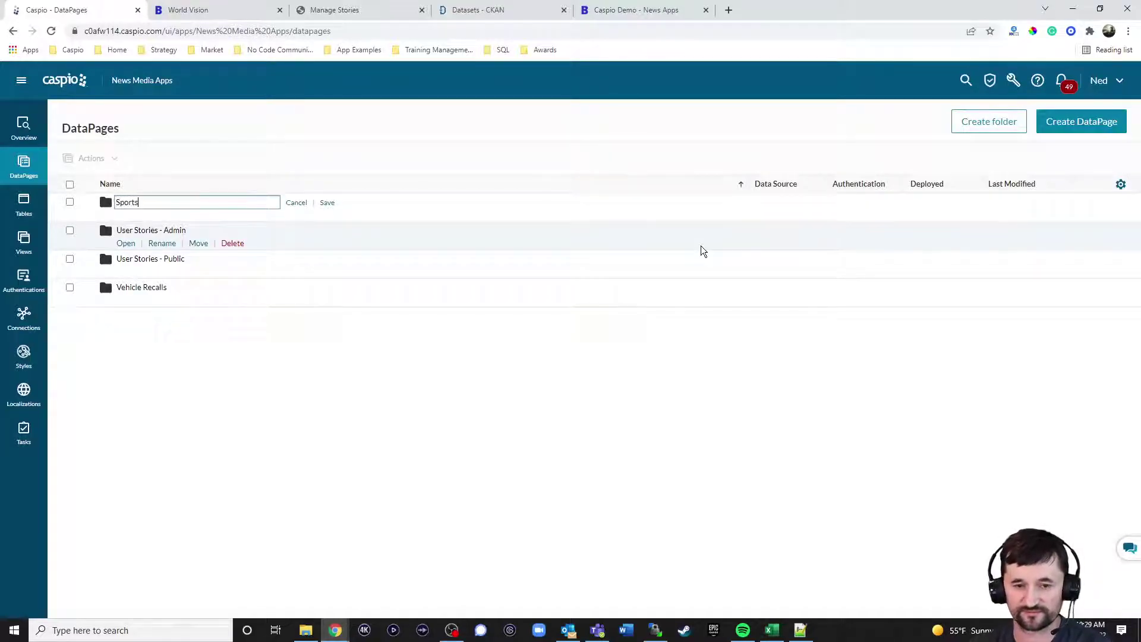
{"action": "left_click", "coordinate": [328, 203]}
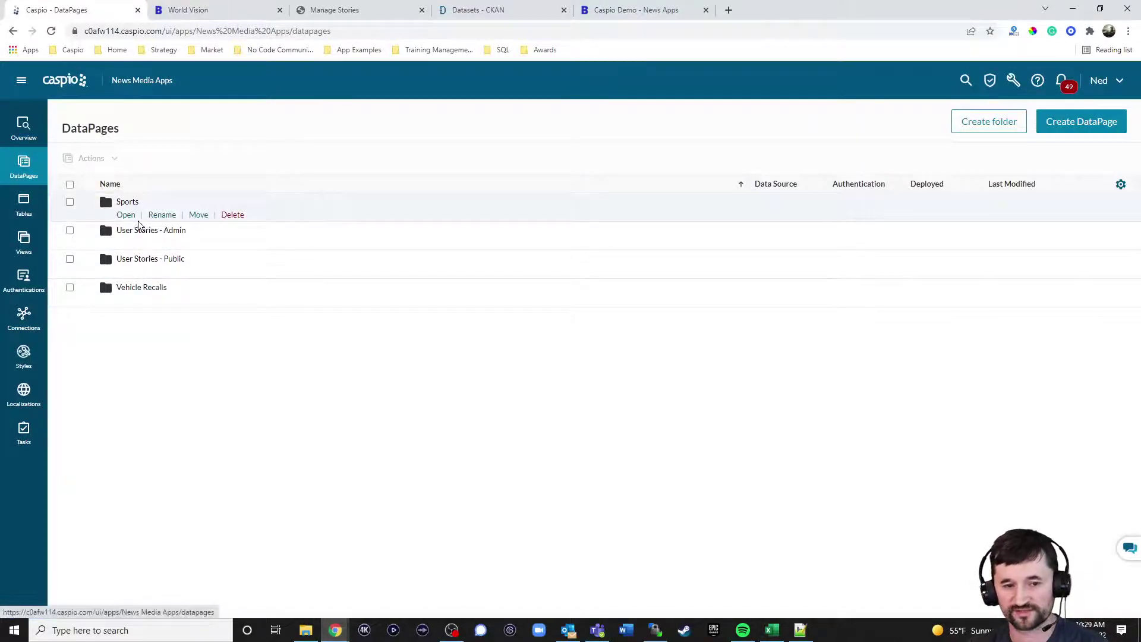
{"action": "left_click", "coordinate": [123, 217]}
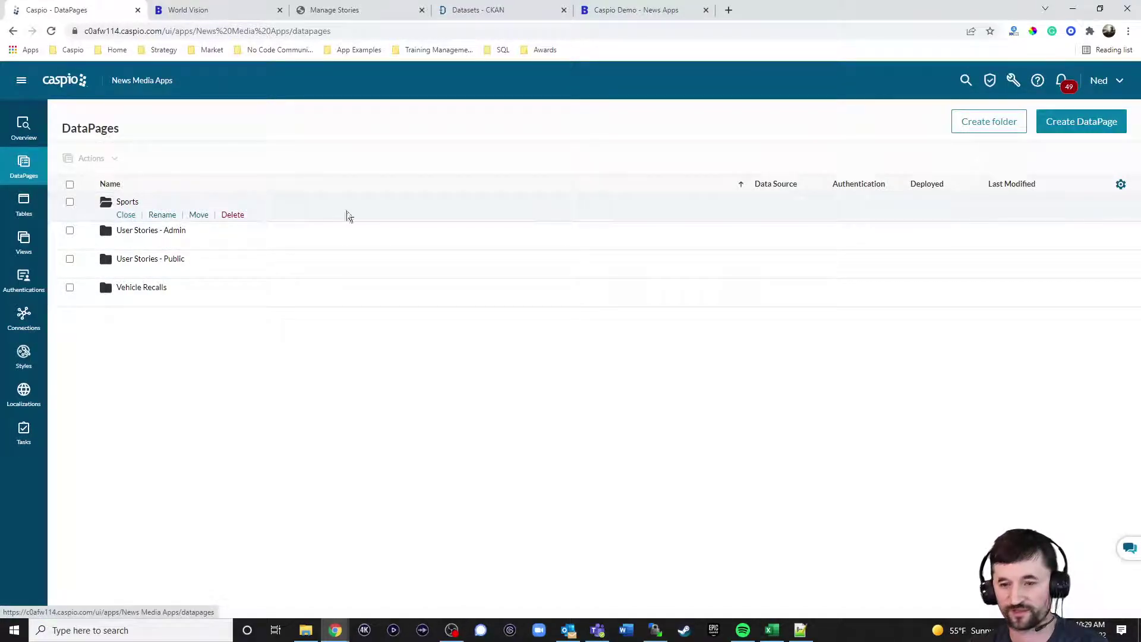
Start a Submission Form DataPage based on the nma_tbl_sports_nba table and name it Vote for NBA Title Form
{"action": "left_click", "coordinate": [1083, 122]}
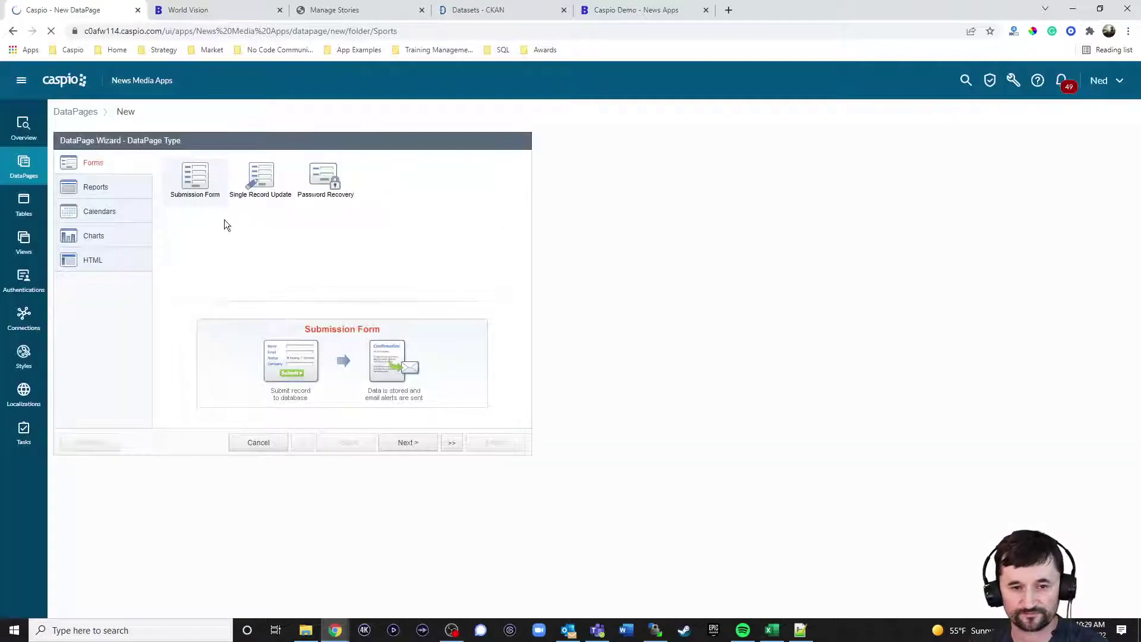
{"action": "left_click", "coordinate": [408, 442]}
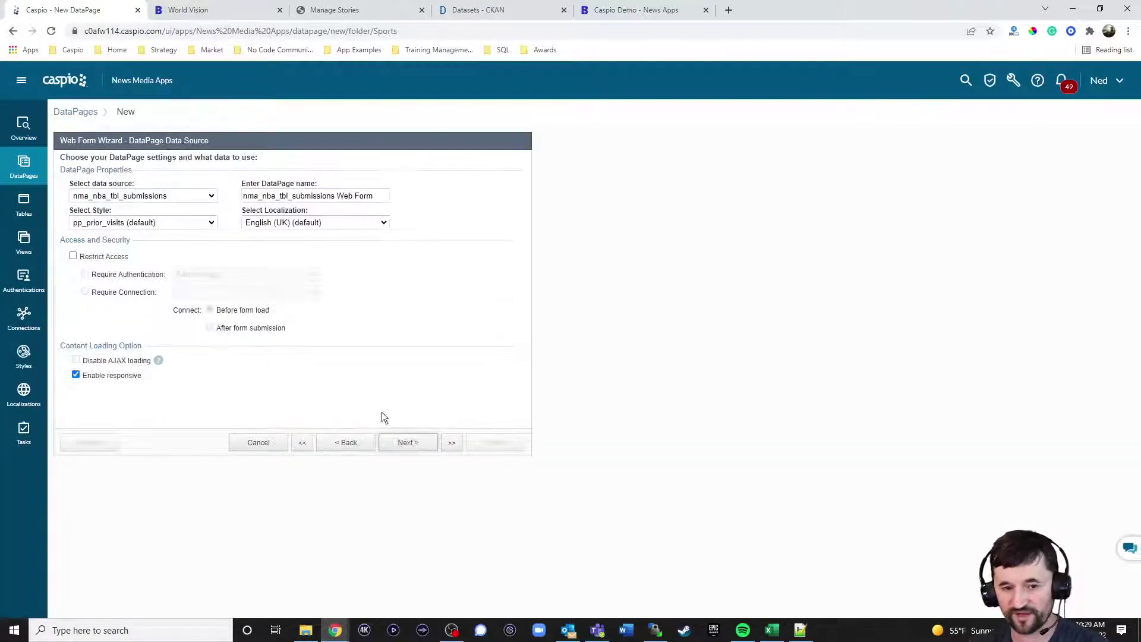
{"action": "left_click", "coordinate": [160, 197]}
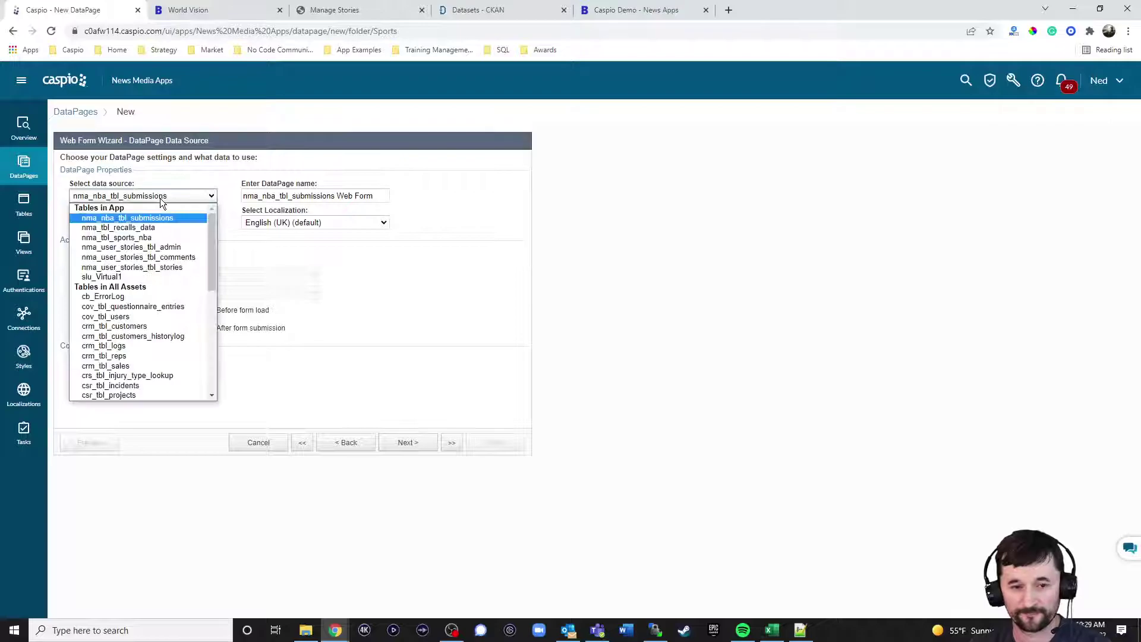
{"action": "left_click", "coordinate": [152, 238]}
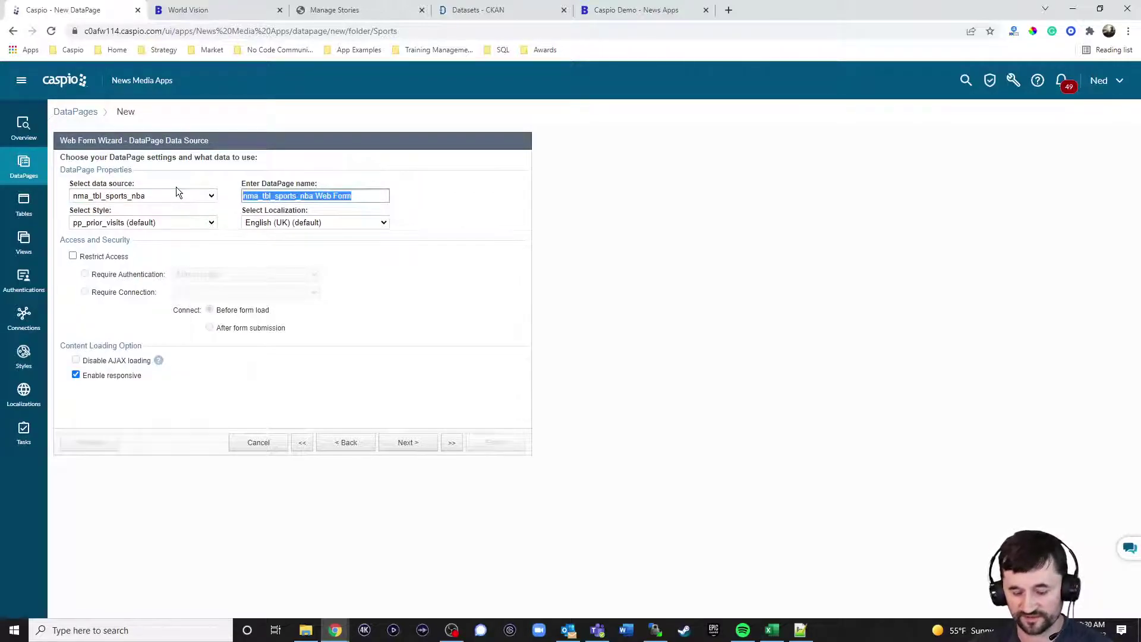
{"action": "type", "text": "Vote for NBA Title Form"}
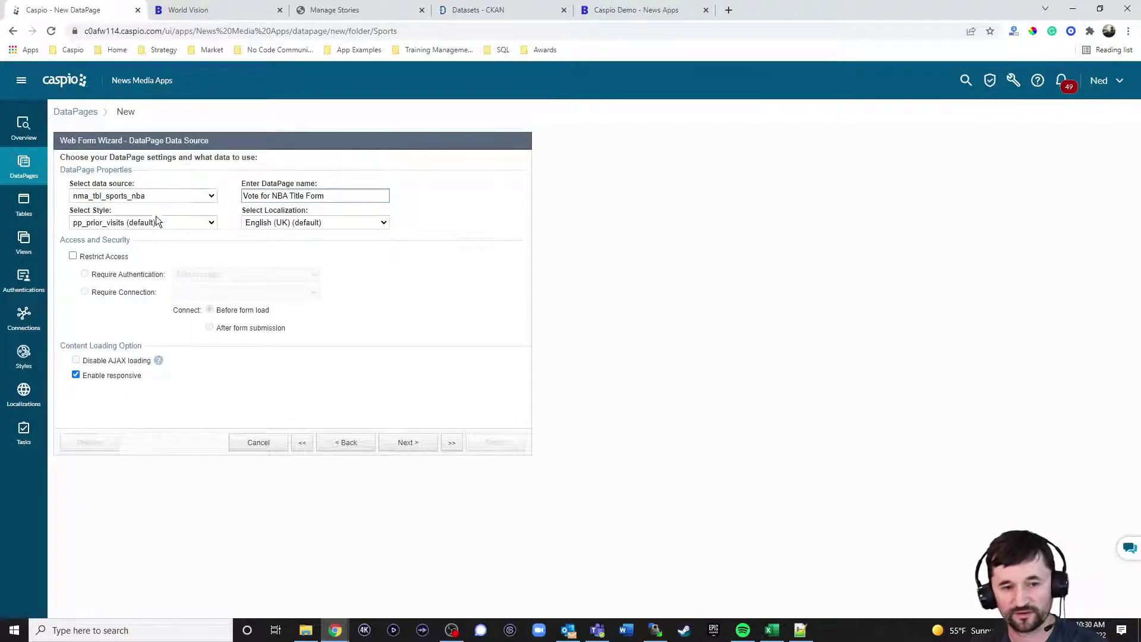
Set the form's style to Blue and its localization to English, and continue to the field selection
{"action": "left_click", "coordinate": [155, 223]}
{"action": "scroll", "coordinate": [154, 282], "scroll_direction": "up", "scroll_amount": 10}
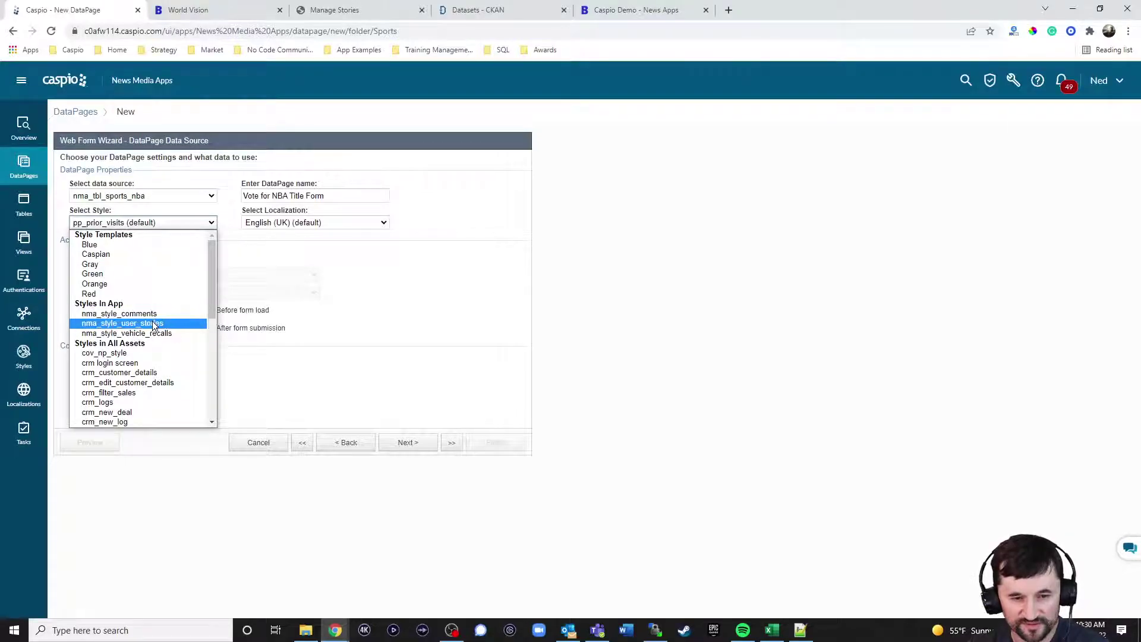
{"action": "left_click", "coordinate": [111, 245]}
{"action": "left_click", "coordinate": [308, 226]}
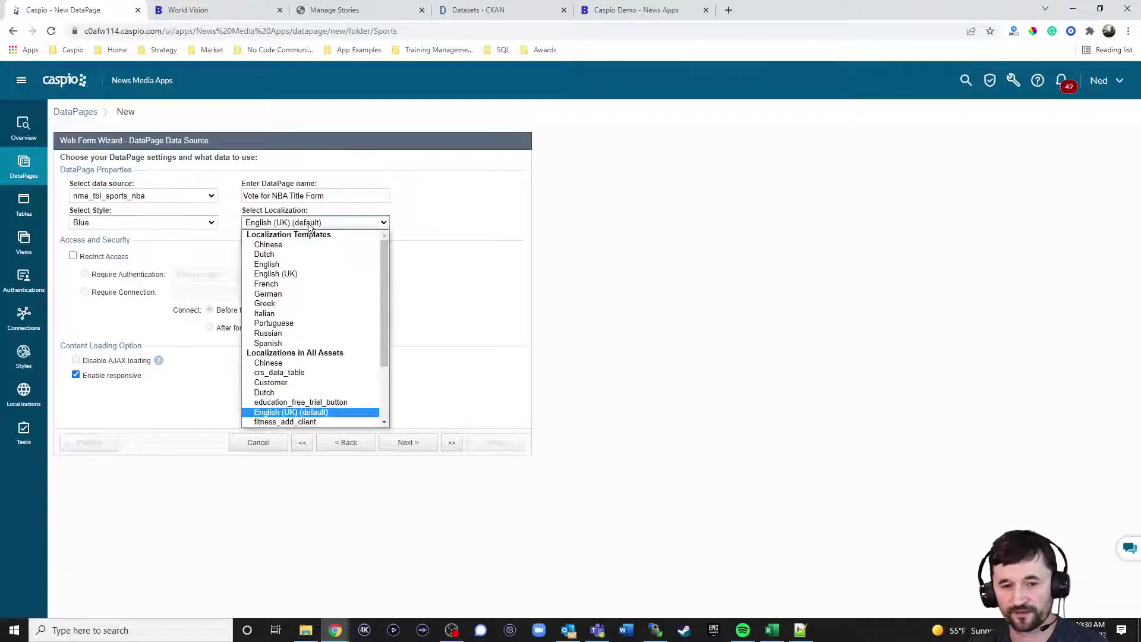
{"action": "left_click", "coordinate": [286, 264]}
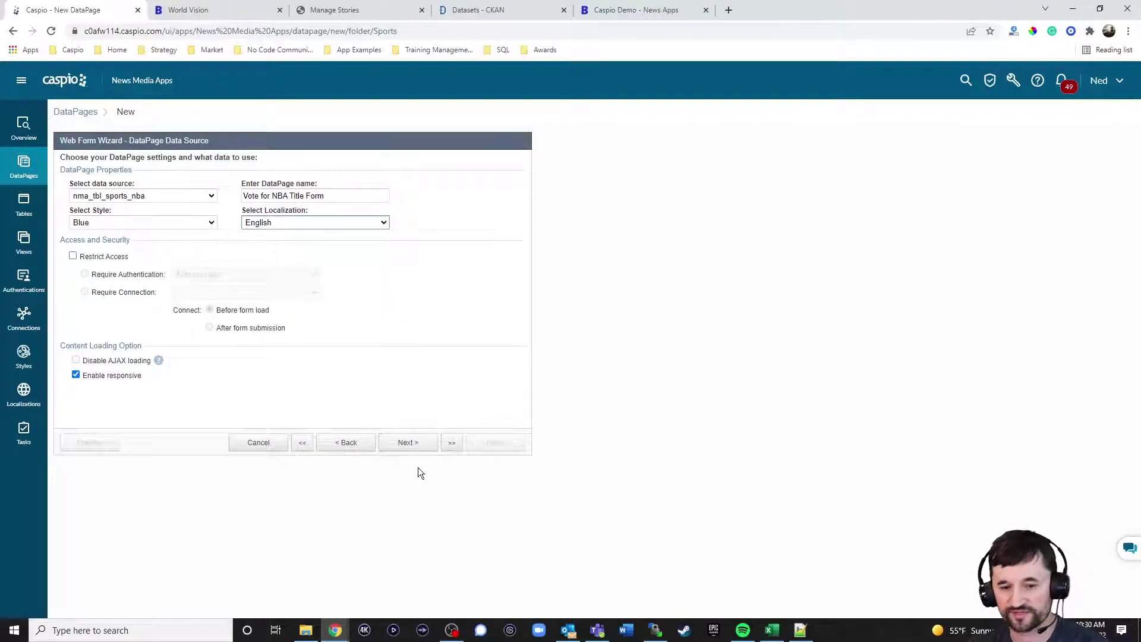
{"action": "left_click", "coordinate": [410, 443]}
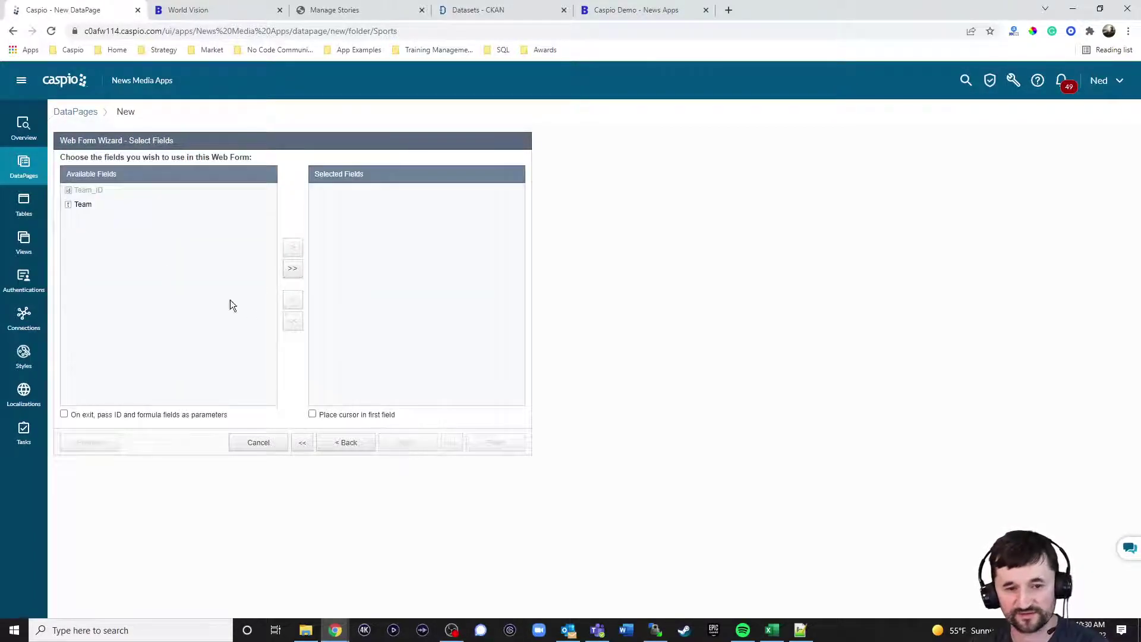
Add the Team field to the form and configure it as radio buttons with one option per line
{"action": "left_click", "coordinate": [98, 208]}
{"action": "left_click", "coordinate": [292, 268]}
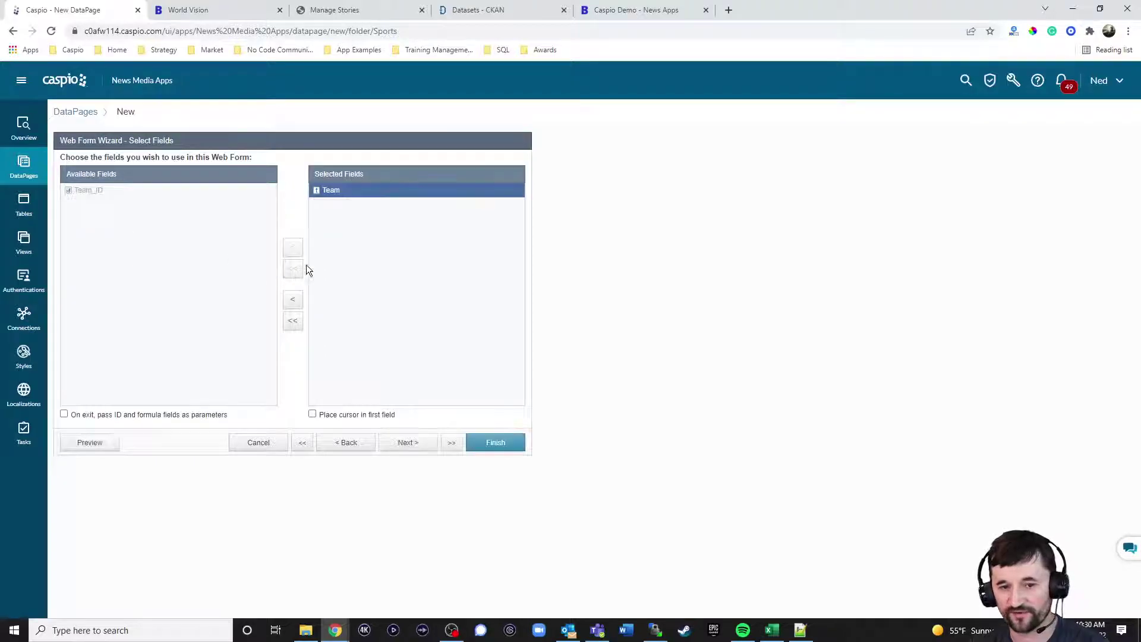
{"action": "left_click", "coordinate": [426, 443]}
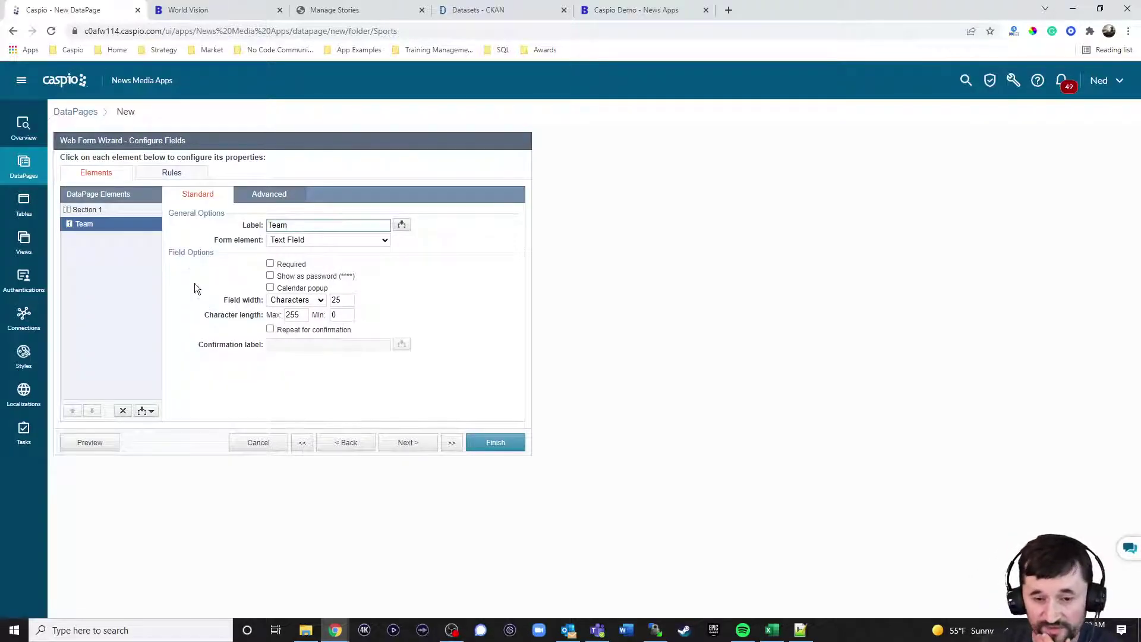
{"action": "left_click", "coordinate": [295, 241]}
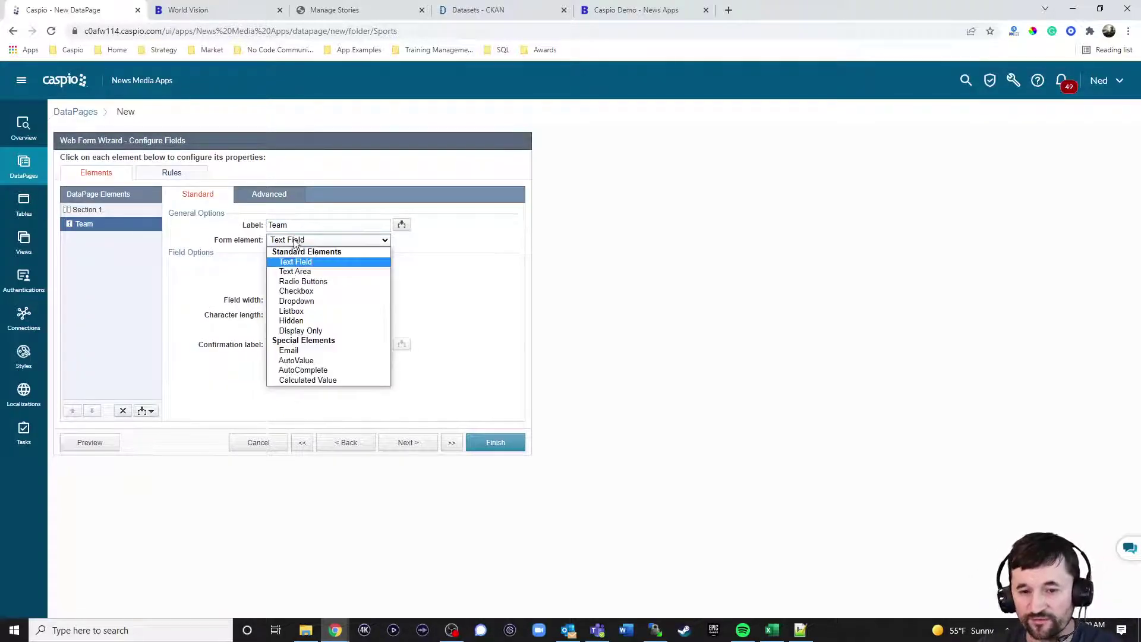
{"action": "left_click", "coordinate": [300, 282]}
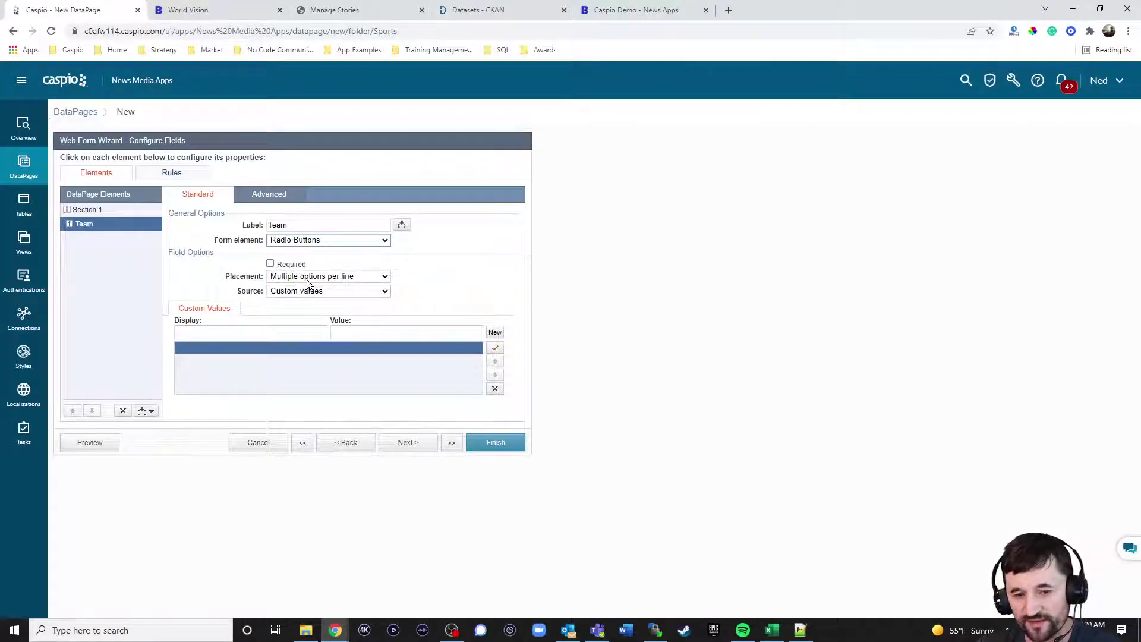
{"action": "left_click", "coordinate": [307, 277]}
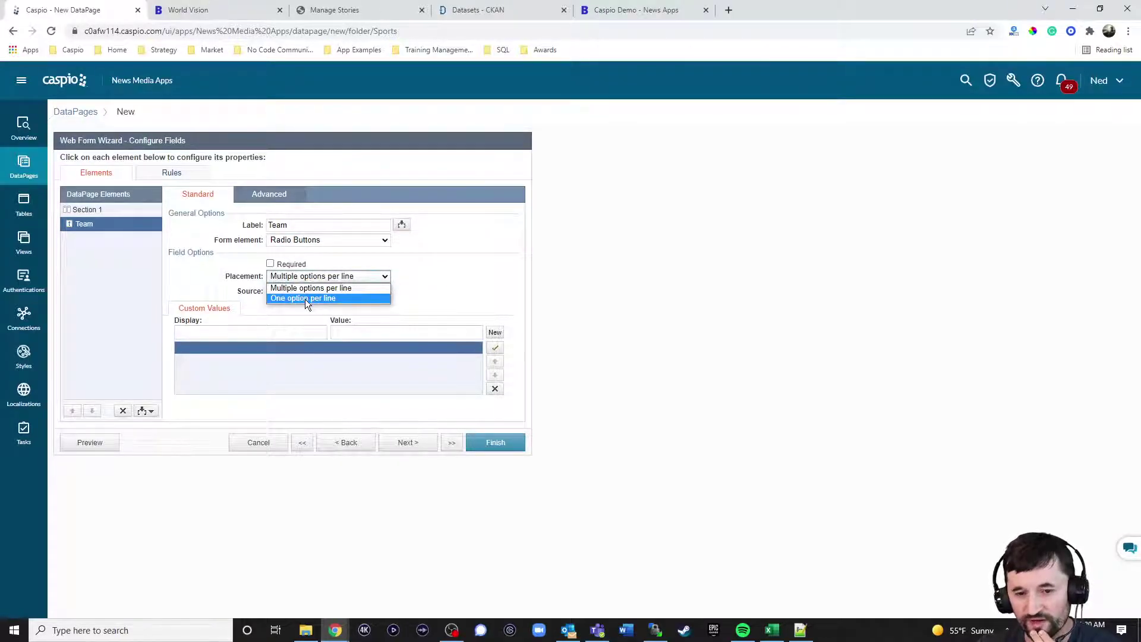
{"action": "left_click", "coordinate": [304, 299]}
Label the Team field "Who do you think will win the 2022 NBA title?"
{"action": "left_click", "coordinate": [298, 224]}
{"action": "left_click_drag", "start_coordinate": [299, 225], "coordinate": [229, 217]}
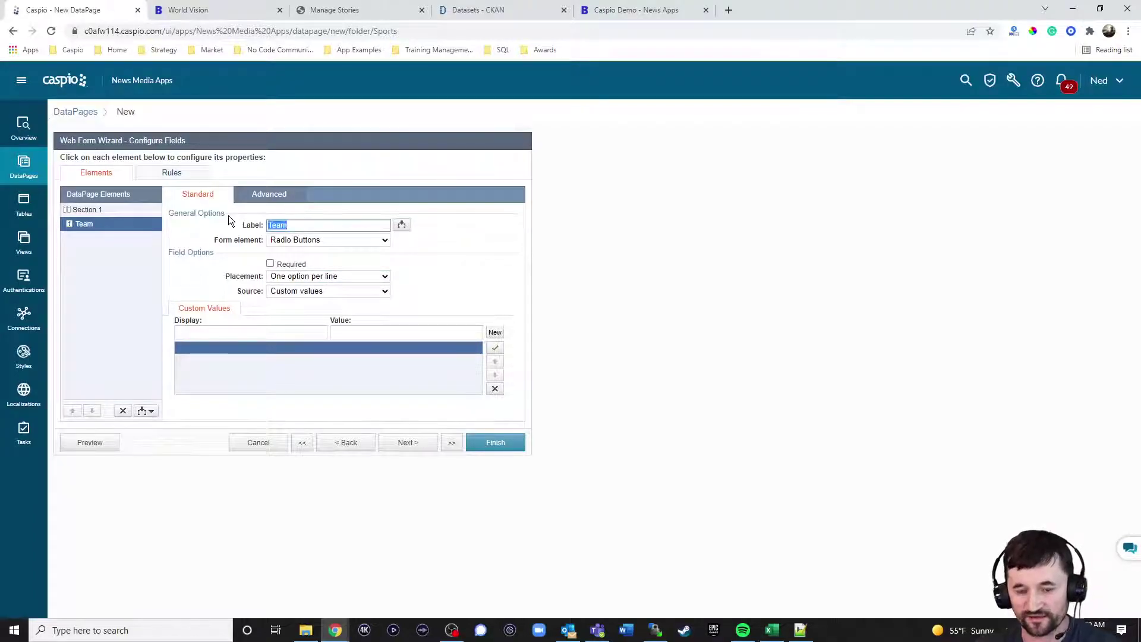
{"action": "type", "text": "W"}
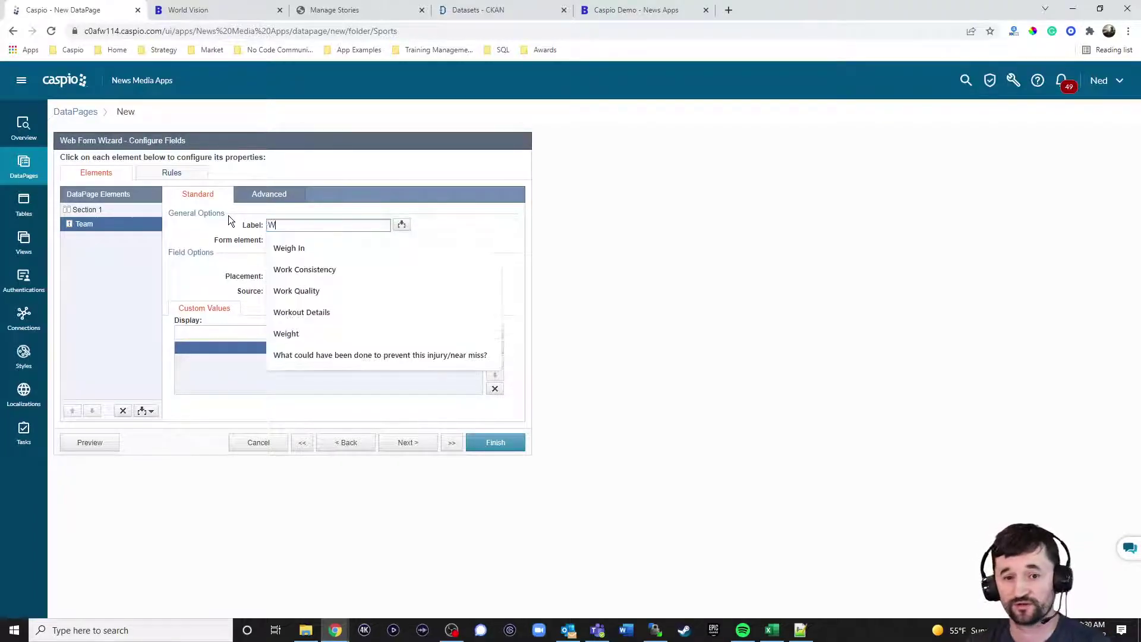
{"action": "type", "text": "ho do you thinkw ill"}
{"action": "key", "text": "BackSpace"}
{"action": "key", "text": "BackSpace"}
{"action": "key", "text": "BackSpace"}
{"action": "key", "text": "BackSpace"}
{"action": "key", "text": "BackSpace"}
{"action": "type", "text": "will "}
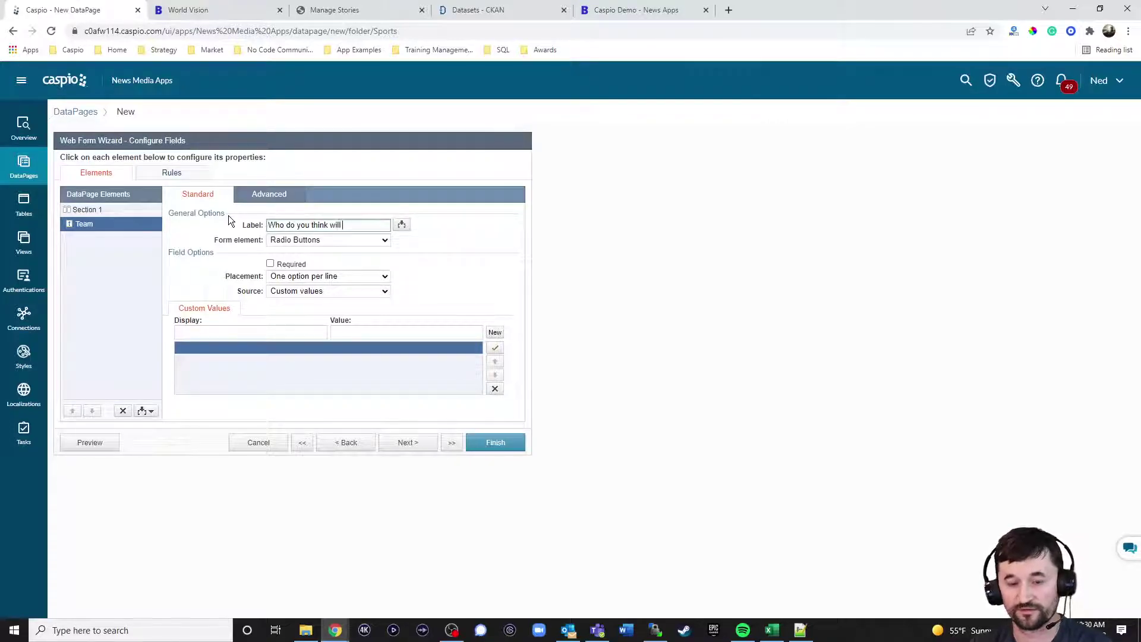
{"action": "type", "text": "win the 2"}
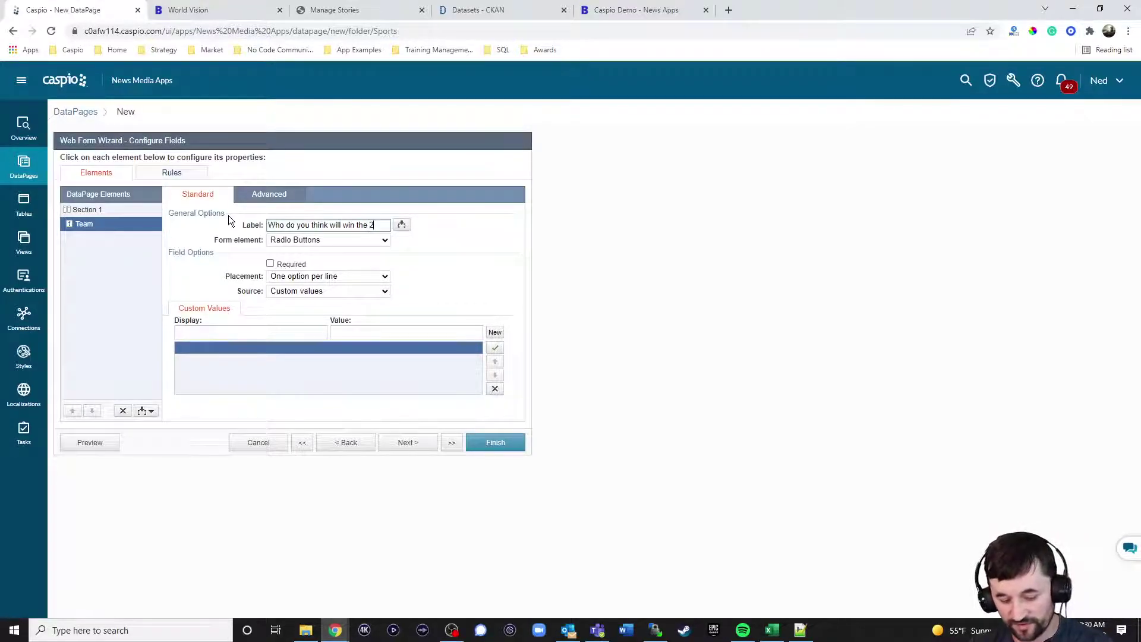
{"action": "type", "text": "022 NBA"}
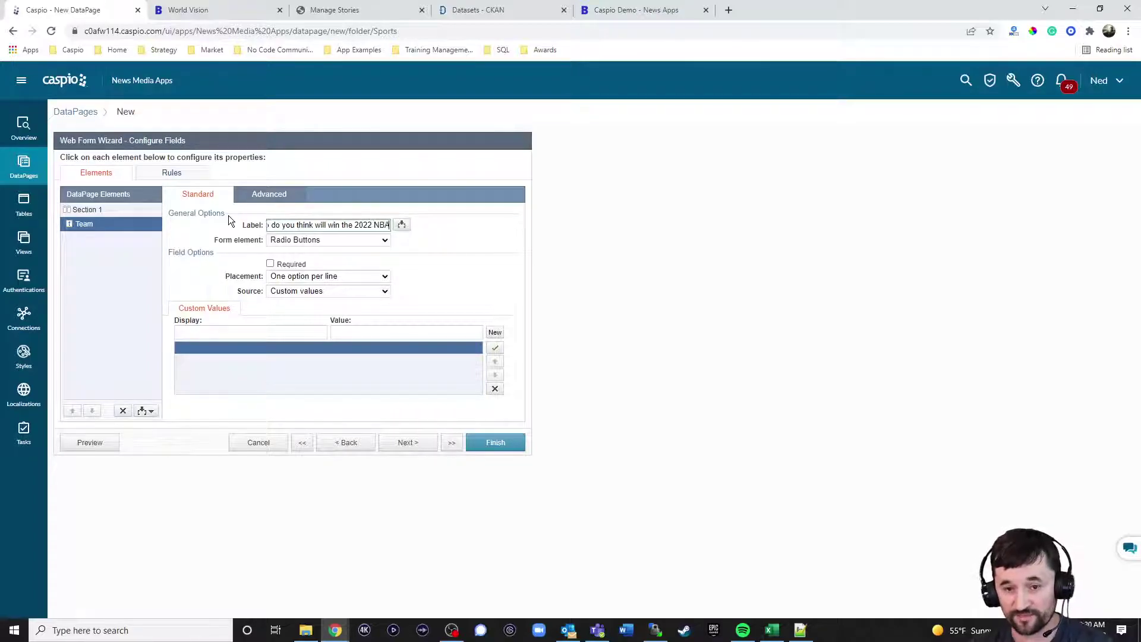
{"action": "type", "text": " tille?"}
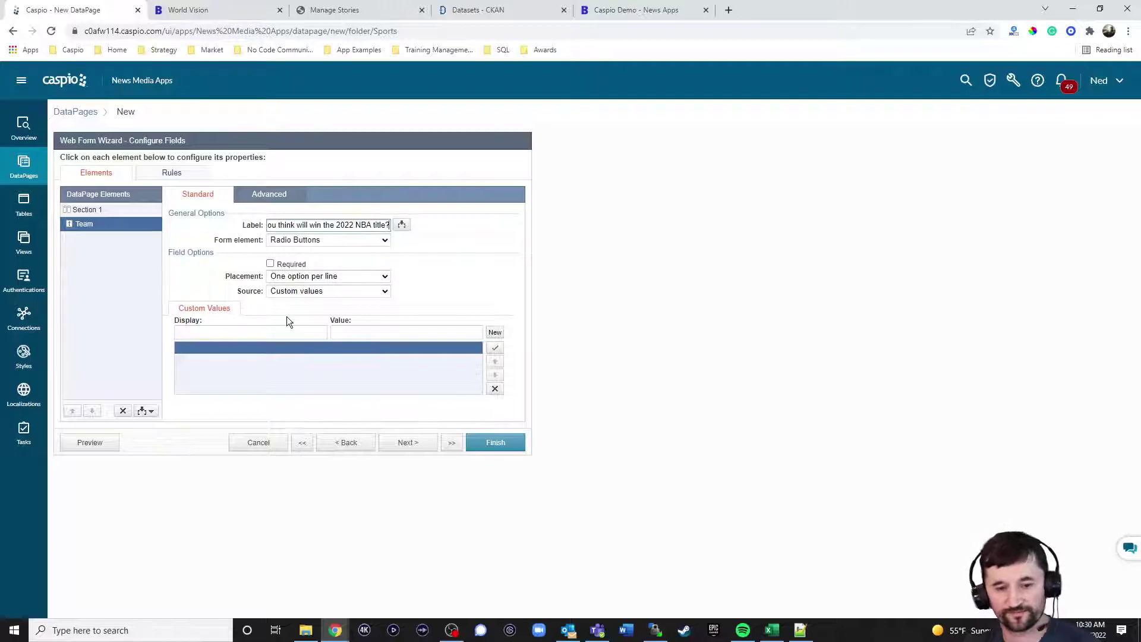
Add the custom values Jazz, Warriors, Bulls and Bucks to the Team field and make the field required
{"action": "left_click", "coordinate": [279, 333]}
{"action": "type", "text": "Jazz"}
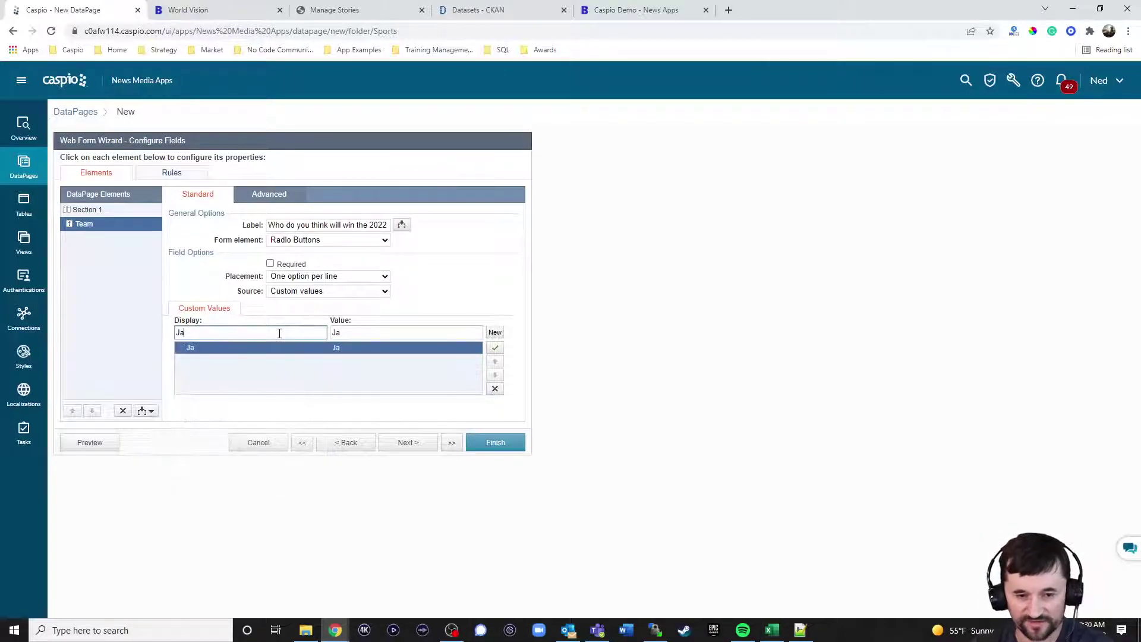
{"action": "left_click", "coordinate": [495, 334]}
{"action": "type", "text": "Warriors"}
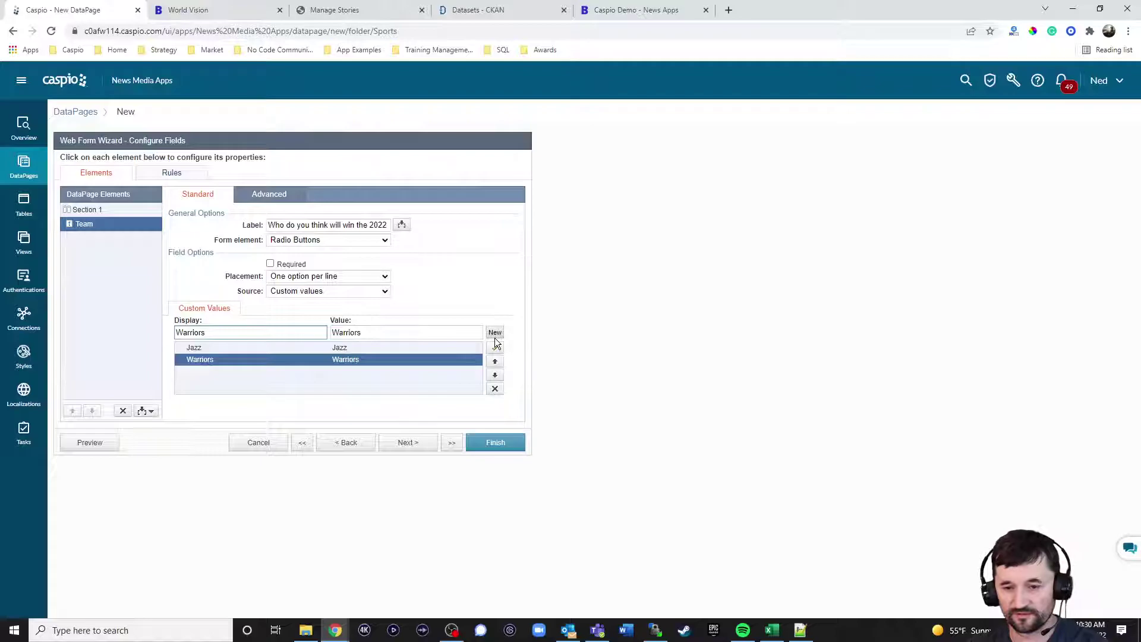
{"action": "left_click", "coordinate": [495, 334]}
{"action": "type", "text": "Bulls"}
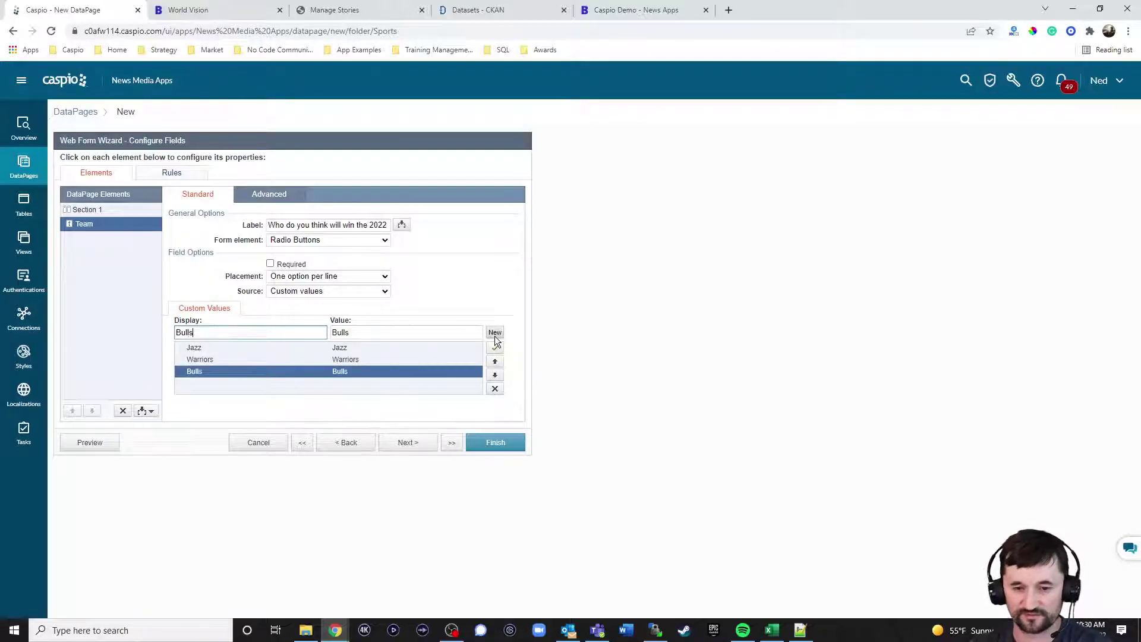
{"action": "left_click", "coordinate": [495, 333]}
{"action": "type", "text": "Bucks"}
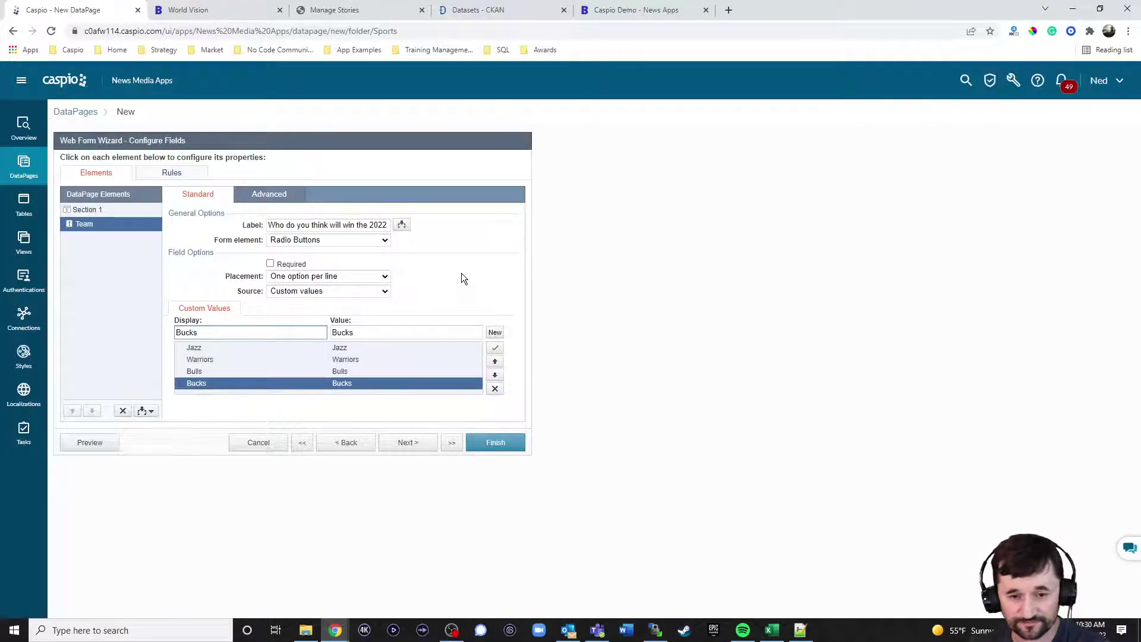
{"action": "left_click", "coordinate": [288, 265]}
{"action": "left_click", "coordinate": [408, 442]}
Set the destination after submission to a new page with the relative URL results.html, and finish the form
{"action": "left_click", "coordinate": [235, 209]}
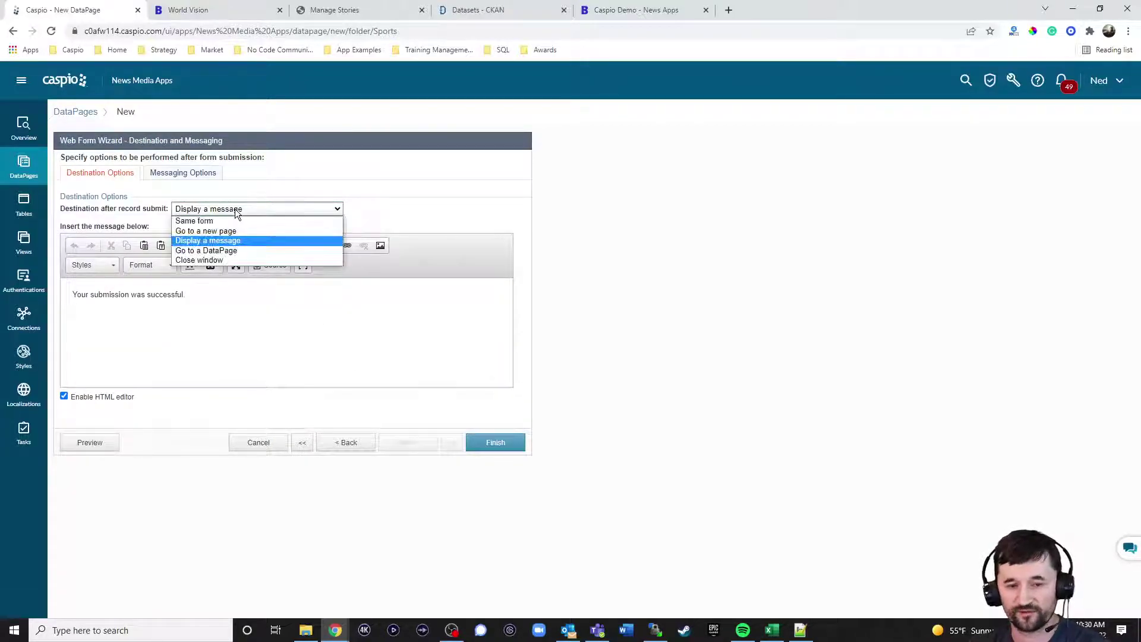
{"action": "left_click", "coordinate": [232, 230]}
{"action": "left_click", "coordinate": [224, 226]}
{"action": "type", "text": "results.html"}
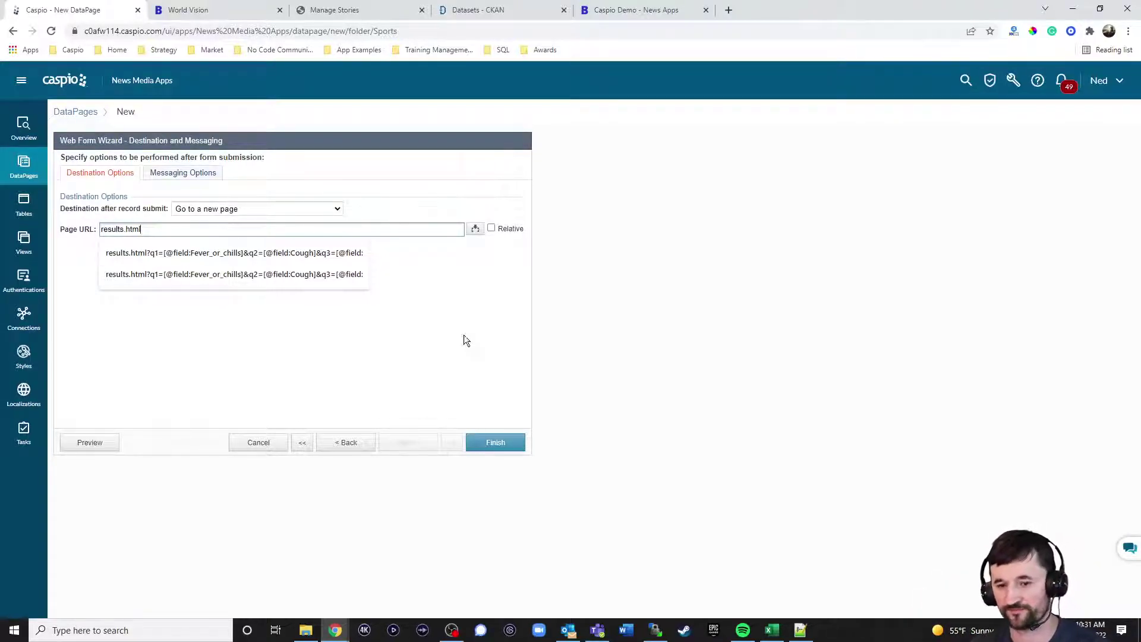
{"action": "left_click", "coordinate": [492, 228]}
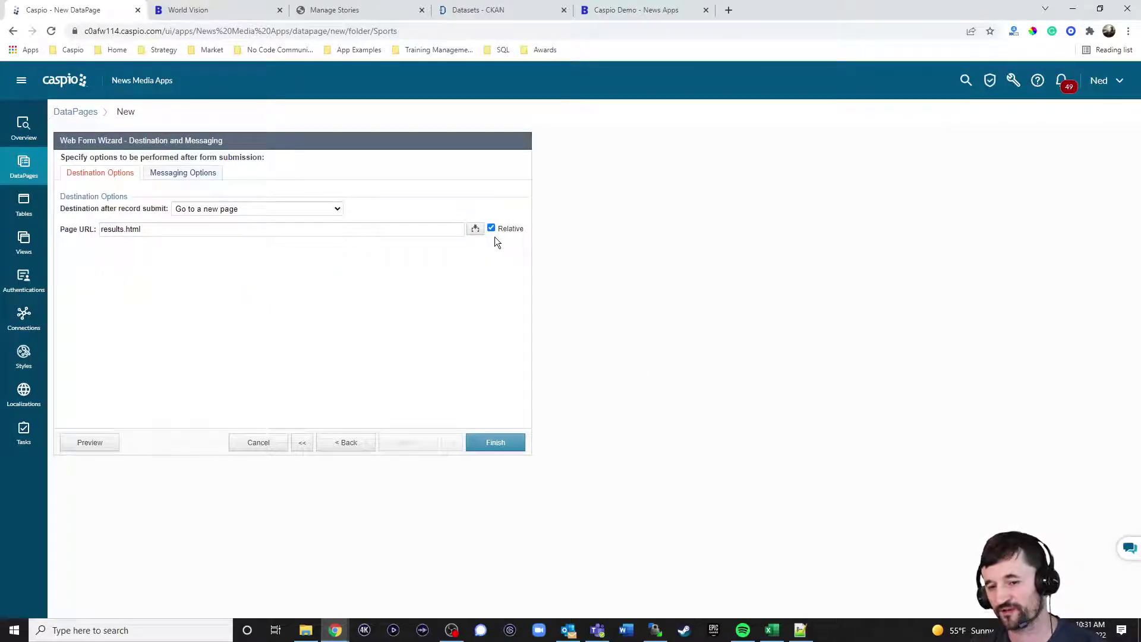
{"action": "left_click", "coordinate": [196, 10]}
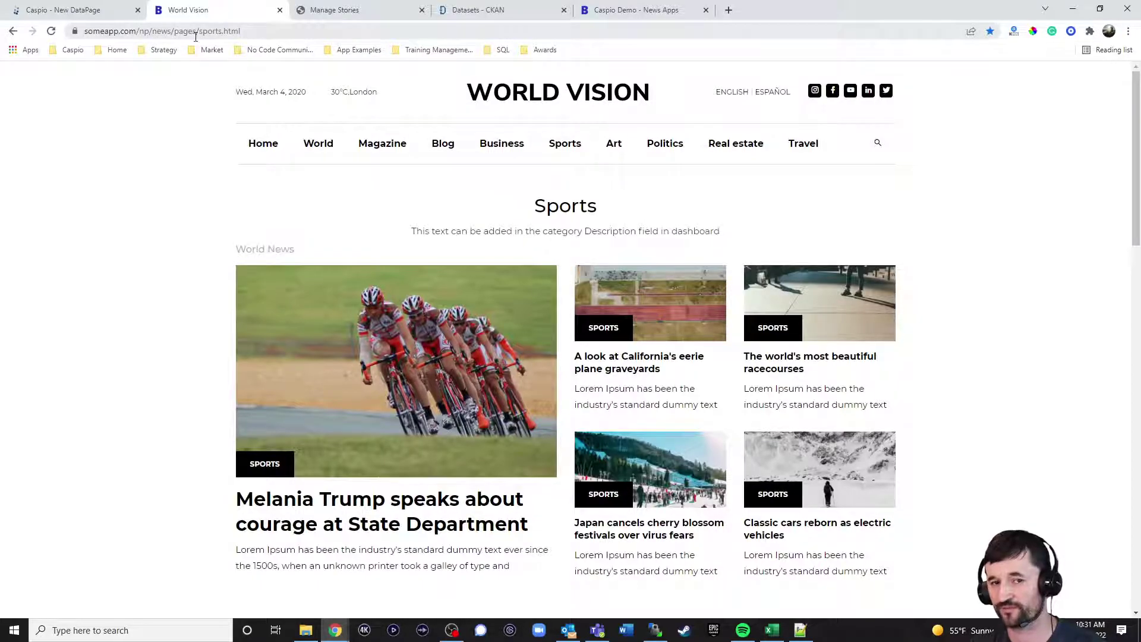
{"action": "left_click", "coordinate": [108, 11]}
{"action": "left_click", "coordinate": [496, 442]}
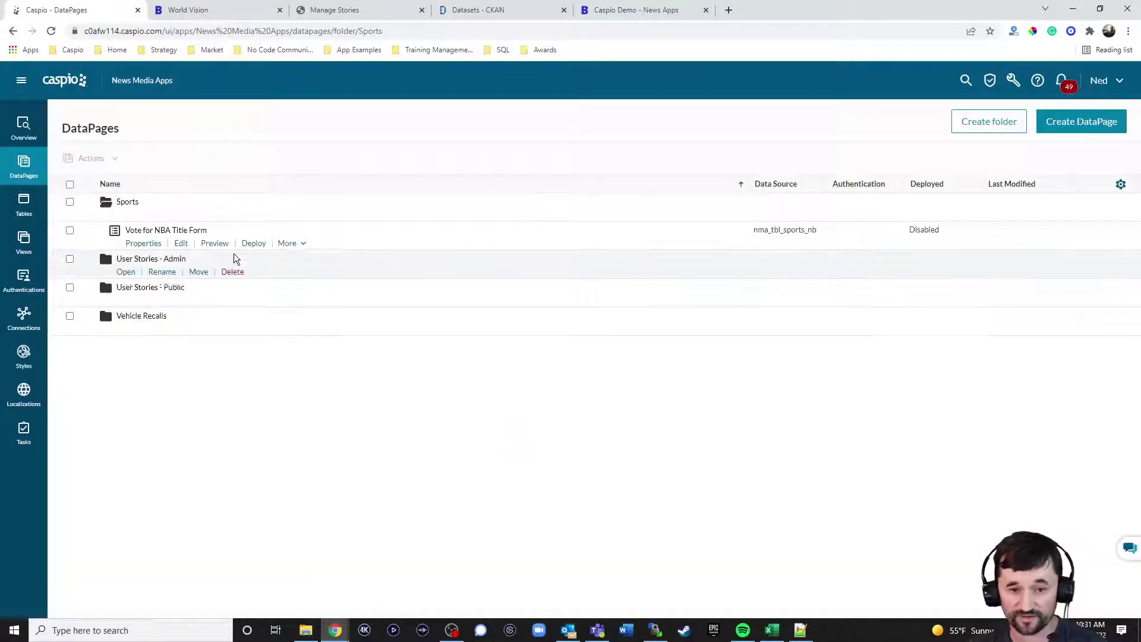
Enable deployment of the Vote for NBA Title Form DataPage and copy its Embed code
{"action": "left_click", "coordinate": [253, 243]}
{"action": "left_click", "coordinate": [512, 215]}
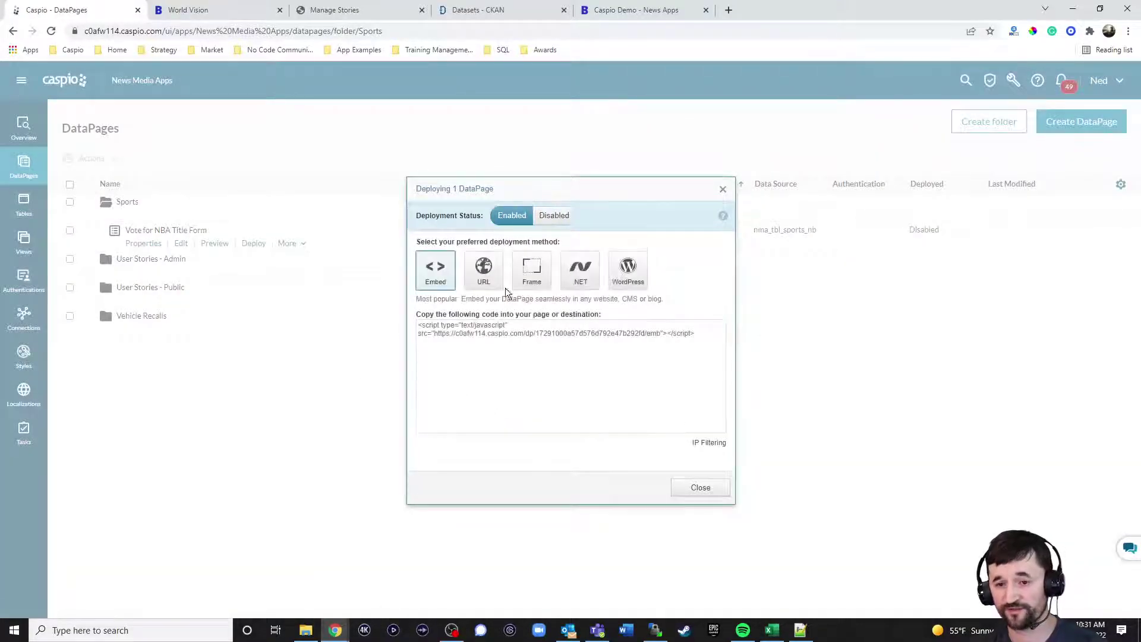
{"action": "left_click", "coordinate": [479, 338]}
{"action": "key", "text": "ctrl+c"}
{"action": "left_click", "coordinate": [700, 488]}
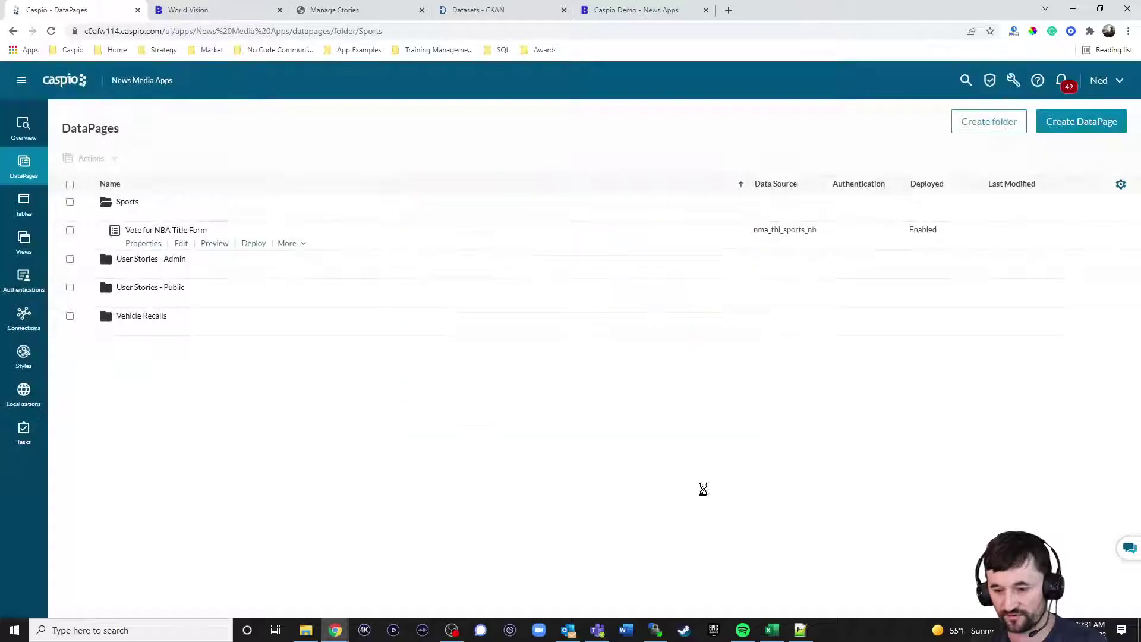
Switch to Notepad++, replace the Caspio DeployCode placeholder in sports.html with the copied embed code, and save the file
{"action": "left_click", "coordinate": [800, 630]}
{"action": "left_click_drag", "start_coordinate": [212, 299], "coordinate": [116, 299]}
{"action": "key", "text": "ctrl+v"}
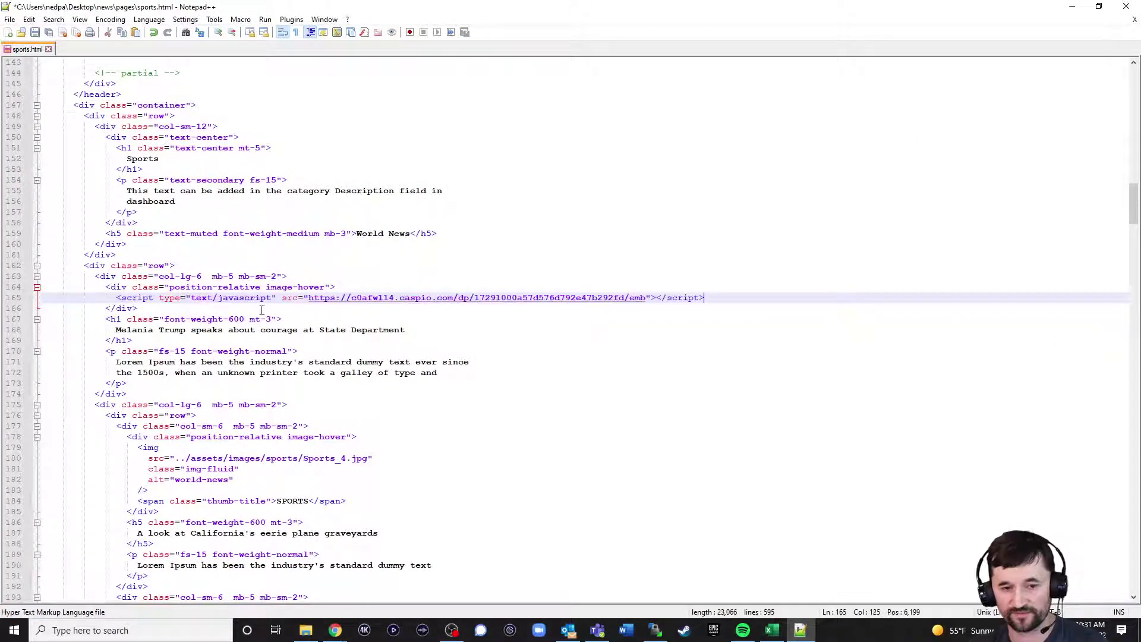
{"action": "key", "text": "ctrl+s"}
Switch back to the browser and reload the local sports.html page to check the embedded voting form
{"action": "left_click", "coordinate": [1071, 7]}
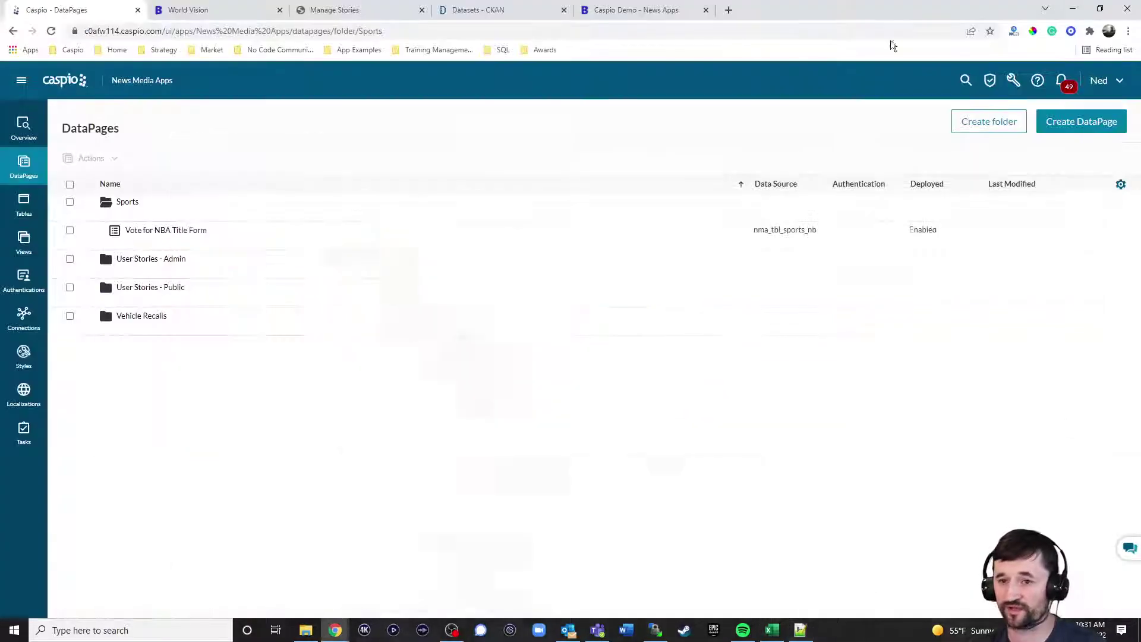
{"action": "left_click", "coordinate": [632, 10]}
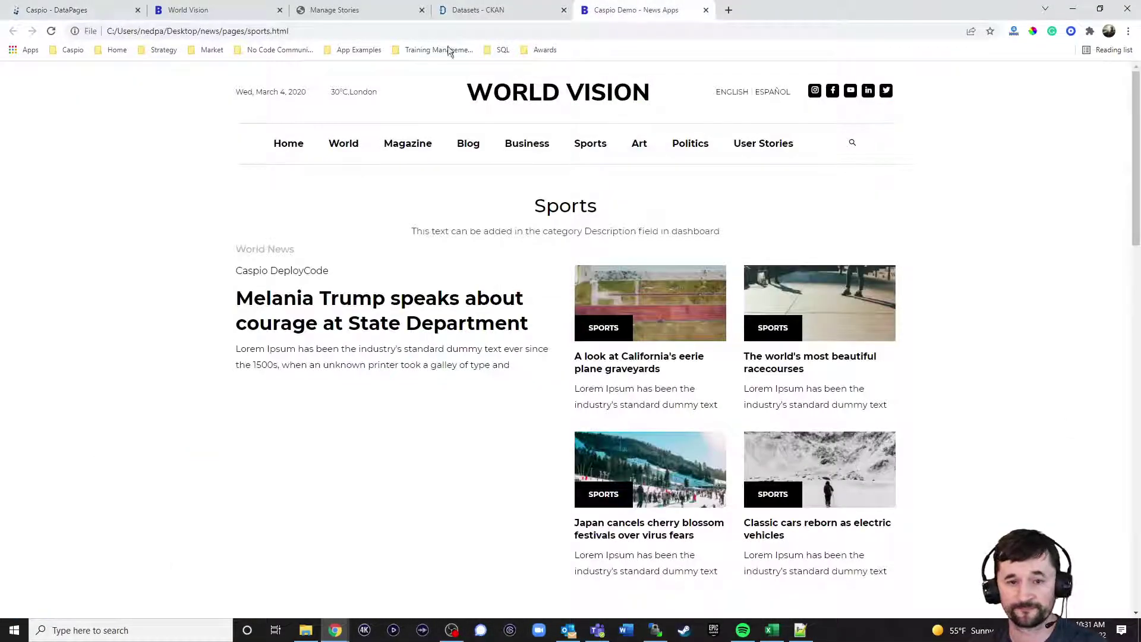
{"action": "left_click", "coordinate": [51, 31]}
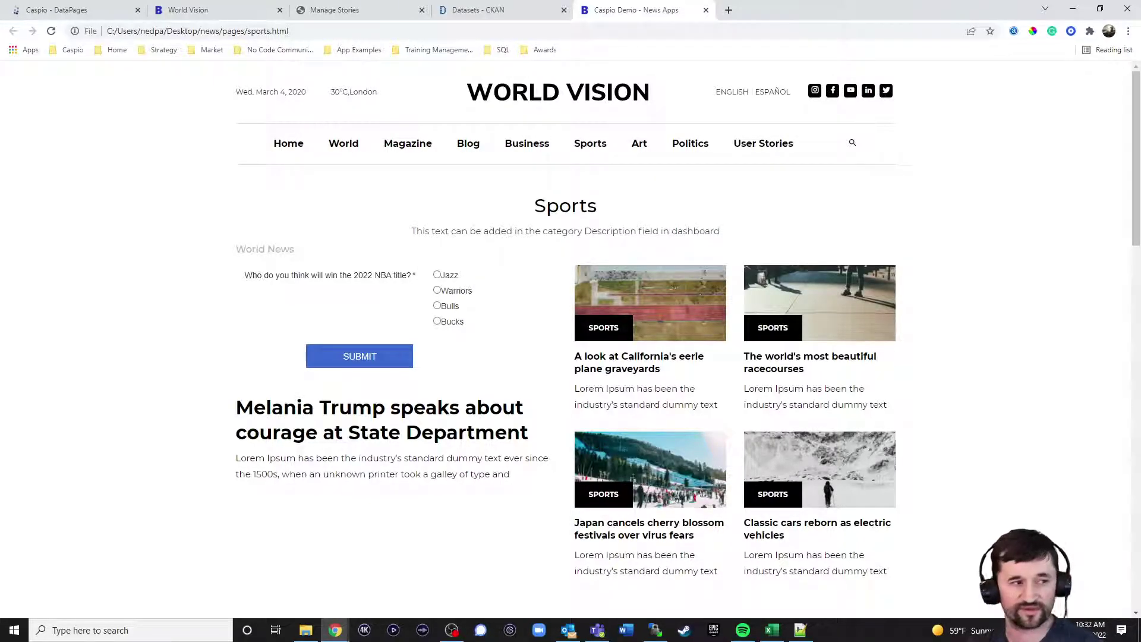
Switch to the pages folder in File Explorer, duplicate the sports file, and rename the copy results
{"action": "left_click_drag", "start_coordinate": [0, 261], "coordinate": [595, 4]}
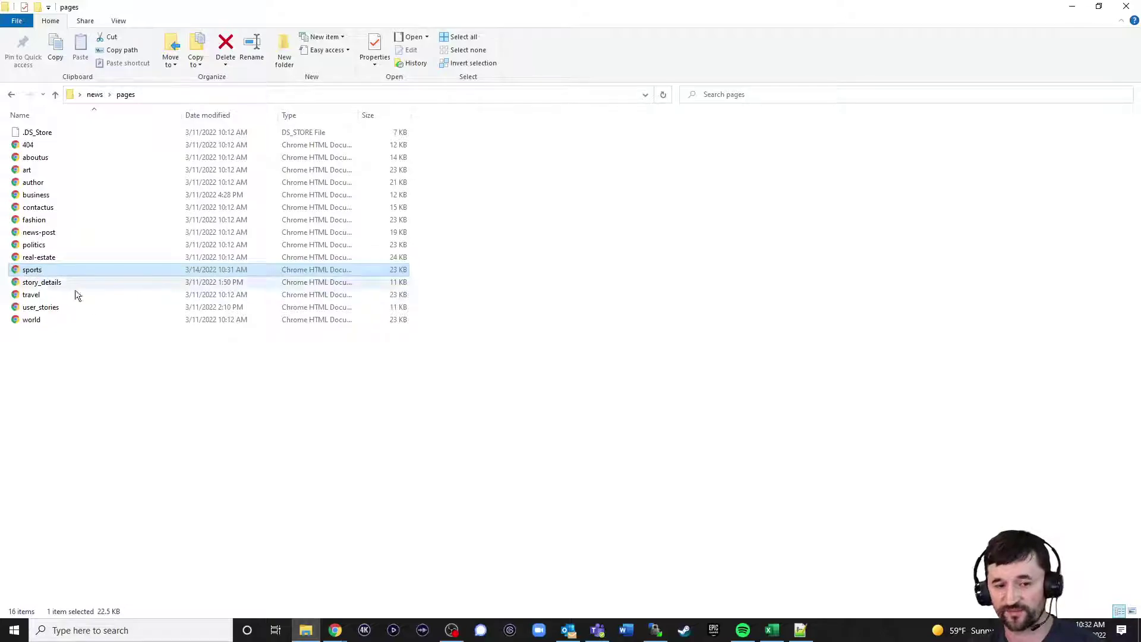
{"action": "key", "text": "ctrl+v"}
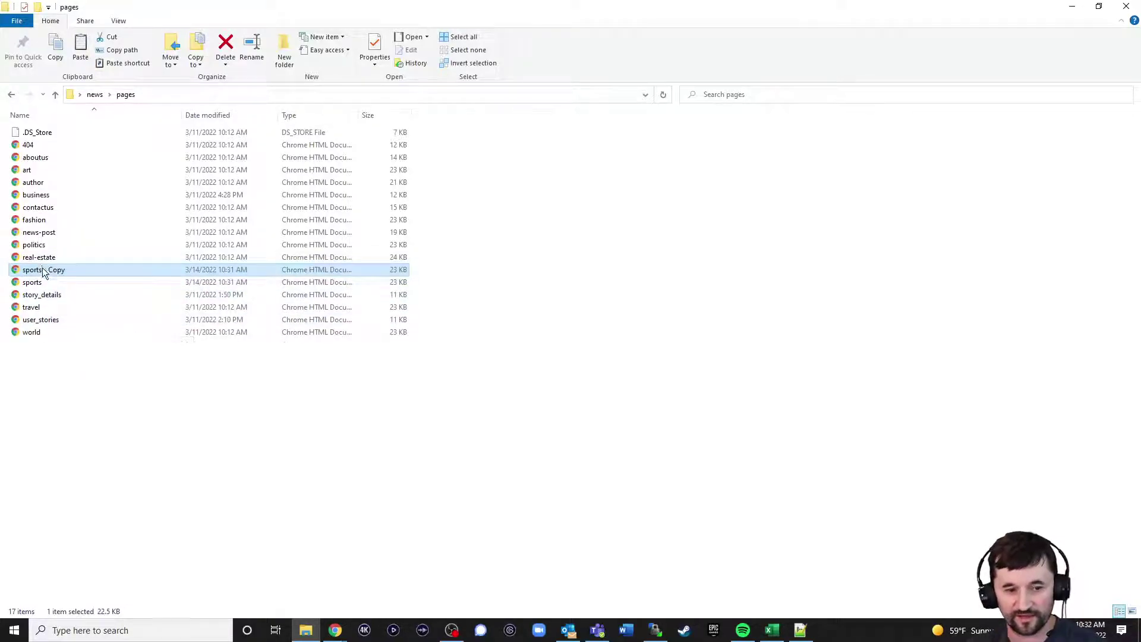
{"action": "key", "text": "F2"}
{"action": "type", "text": "results"}
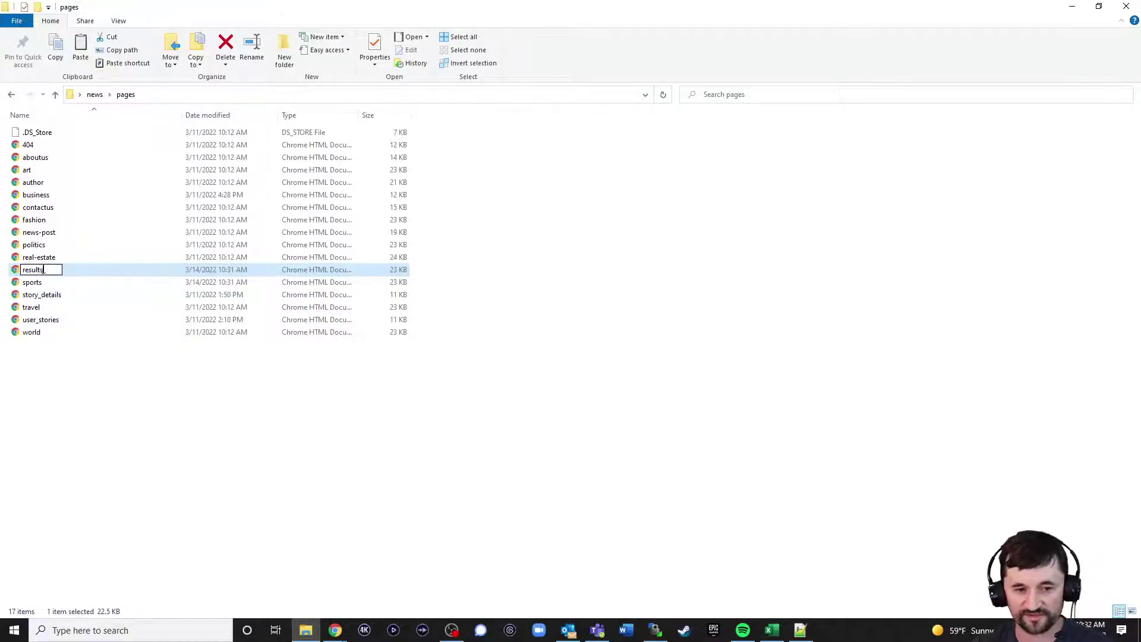
{"action": "key", "text": "Return"}
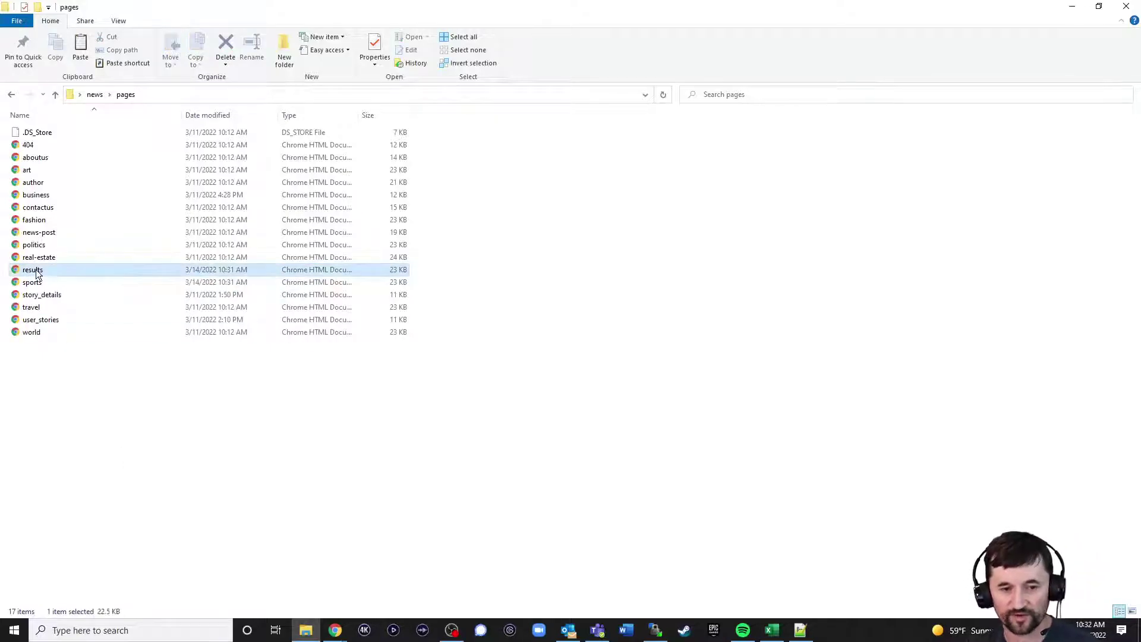
Open the results file in Notepad++, replace the embedded form script on line 165 with the text Results, and save it
{"action": "right_click", "coordinate": [36, 272]}
{"action": "left_click", "coordinate": [87, 305]}
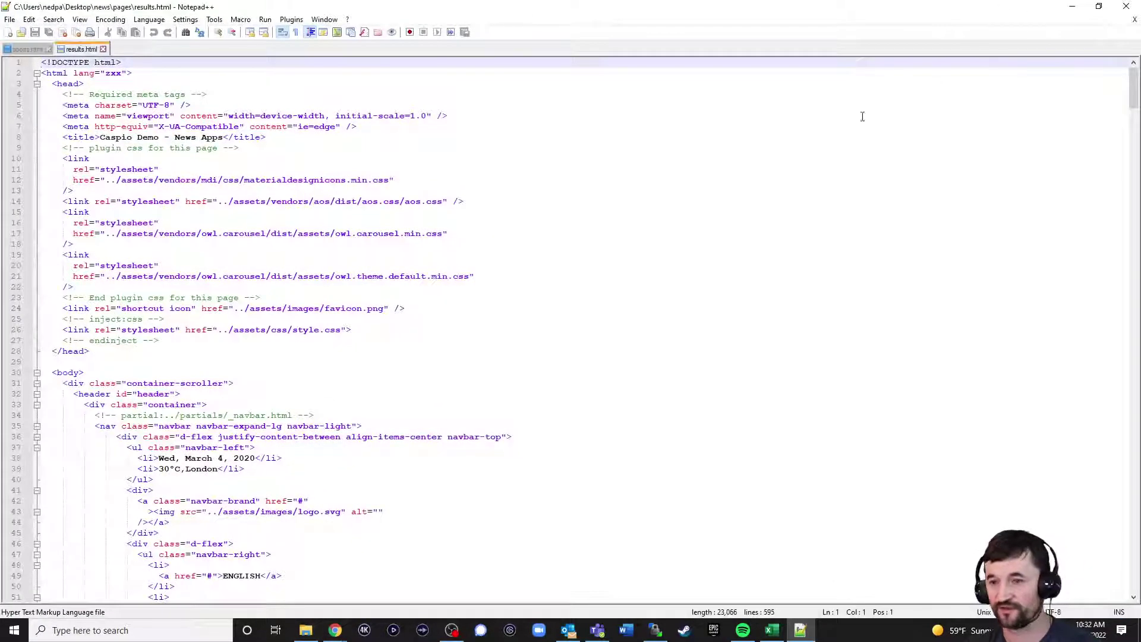
{"action": "scroll", "coordinate": [416, 358], "scroll_direction": "down", "scroll_amount": 20}
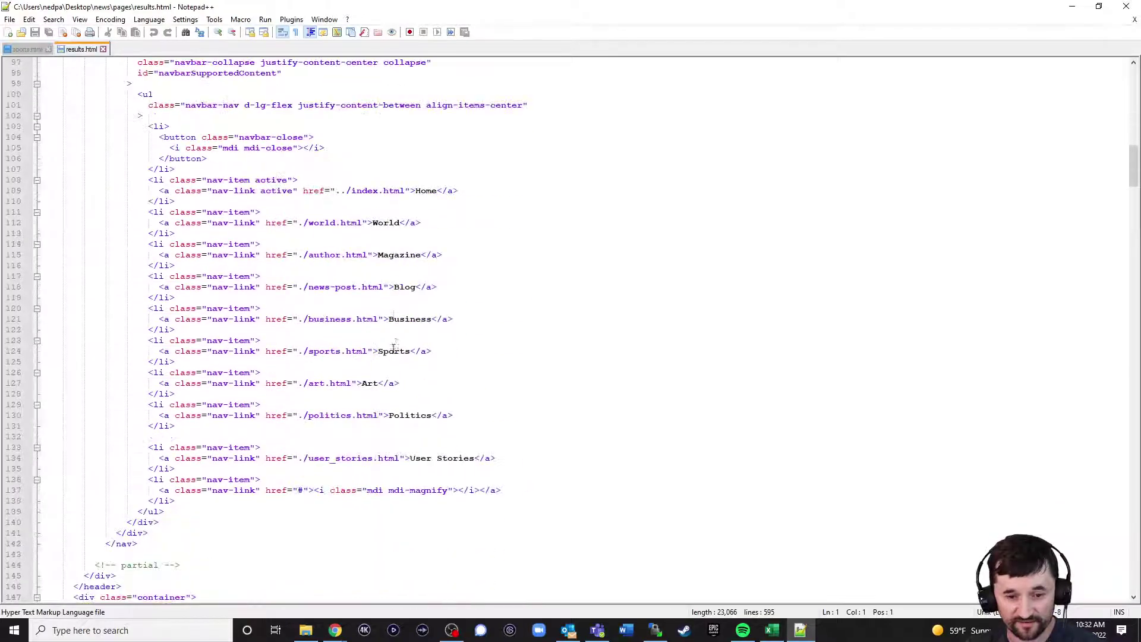
{"action": "scroll", "coordinate": [401, 340], "scroll_direction": "down", "scroll_amount": 7}
{"action": "scroll", "coordinate": [774, 368], "scroll_direction": "up", "scroll_amount": 4}
{"action": "left_click_drag", "start_coordinate": [724, 308], "coordinate": [112, 313]}
{"action": "key", "text": "Delete"}
{"action": "type", "text": "Results"}
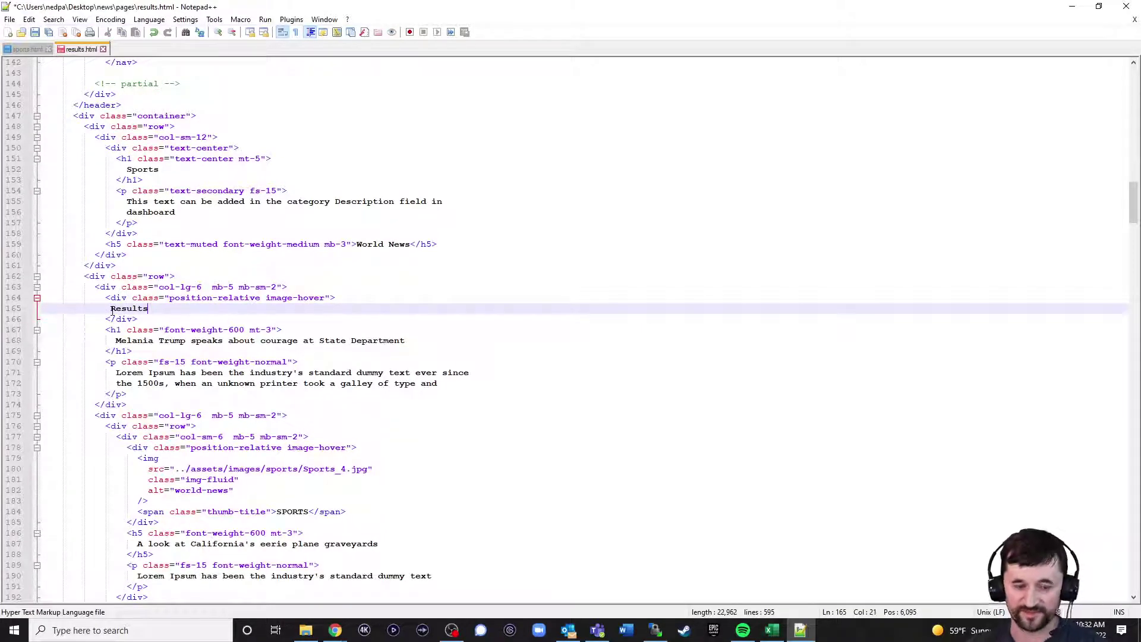
{"action": "key", "text": "ctrl+s"}
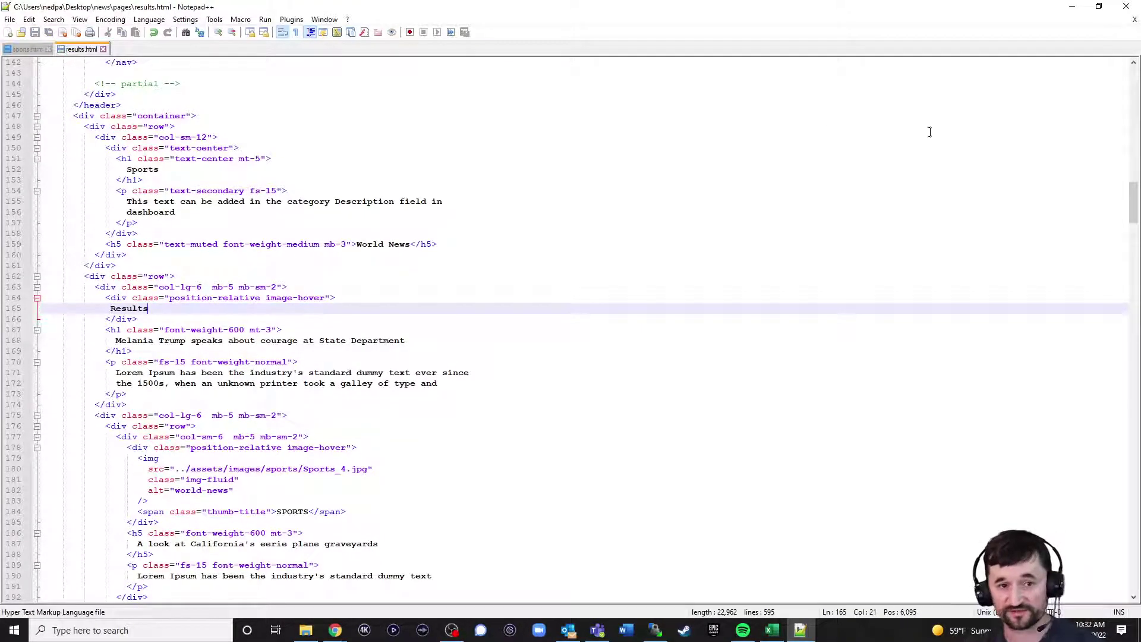
Return to Caspio in the browser and start a new Bar chart DataPage in the Sports folder
{"action": "left_click", "coordinate": [1073, 7]}
{"action": "left_click", "coordinate": [1073, 9]}
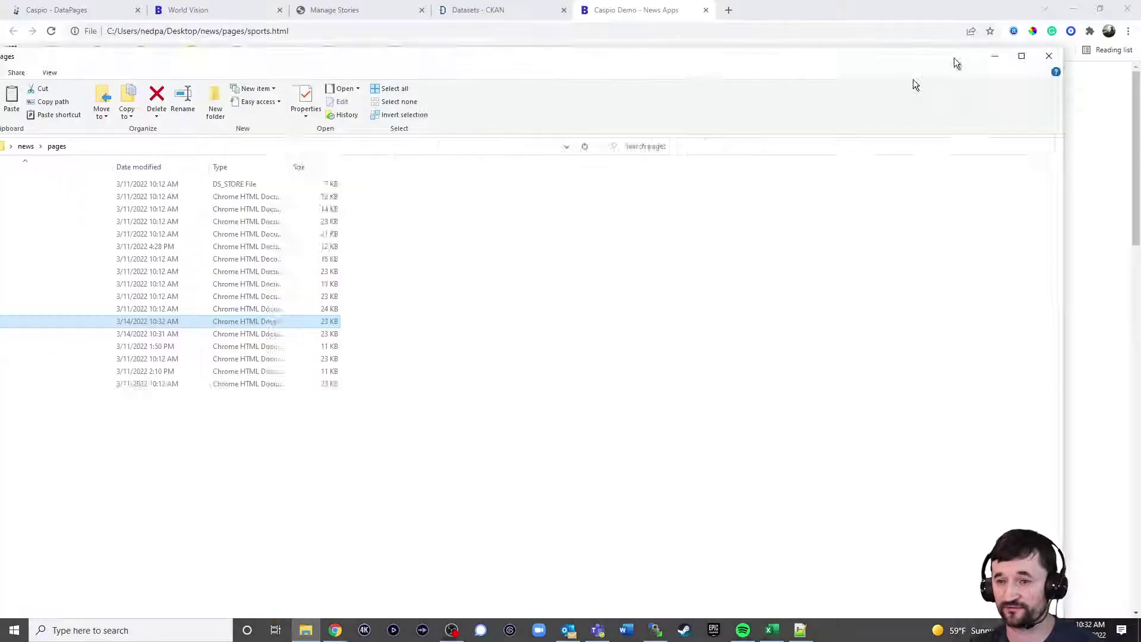
{"action": "left_click", "coordinate": [89, 10]}
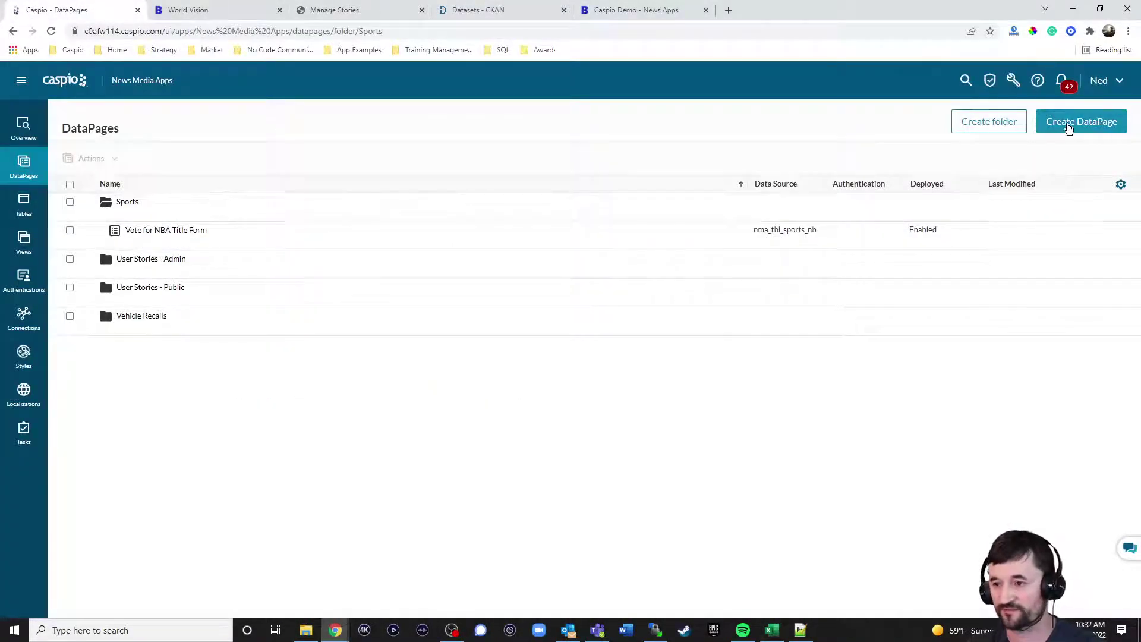
{"action": "left_click", "coordinate": [1081, 121]}
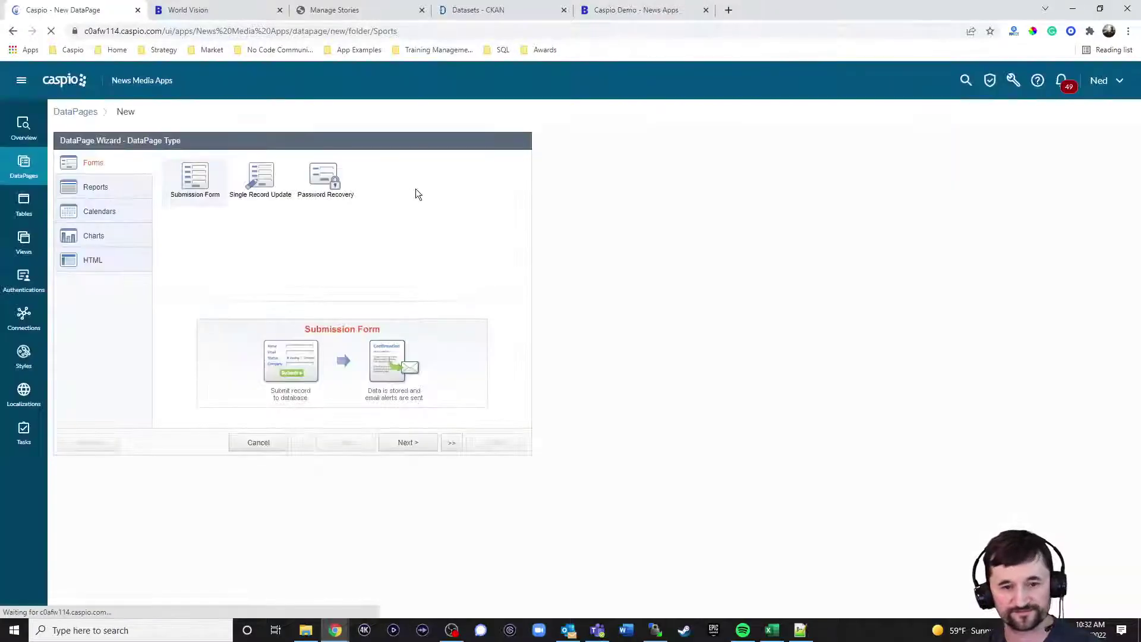
{"action": "left_click", "coordinate": [119, 187]}
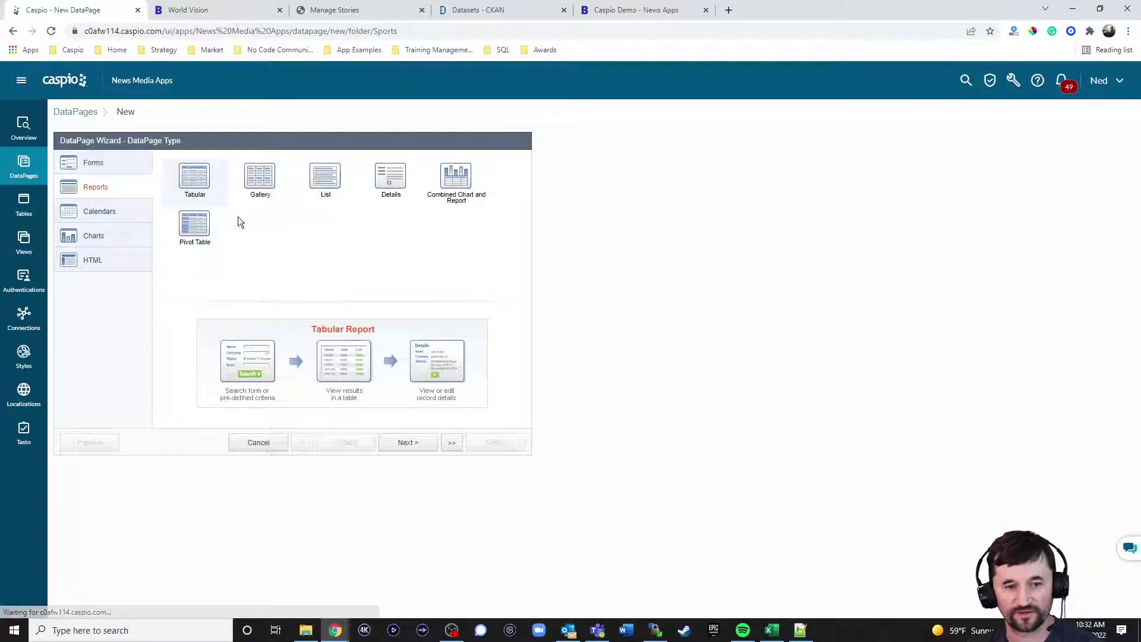
{"action": "left_click", "coordinate": [94, 236]}
{"action": "left_click", "coordinate": [200, 252]}
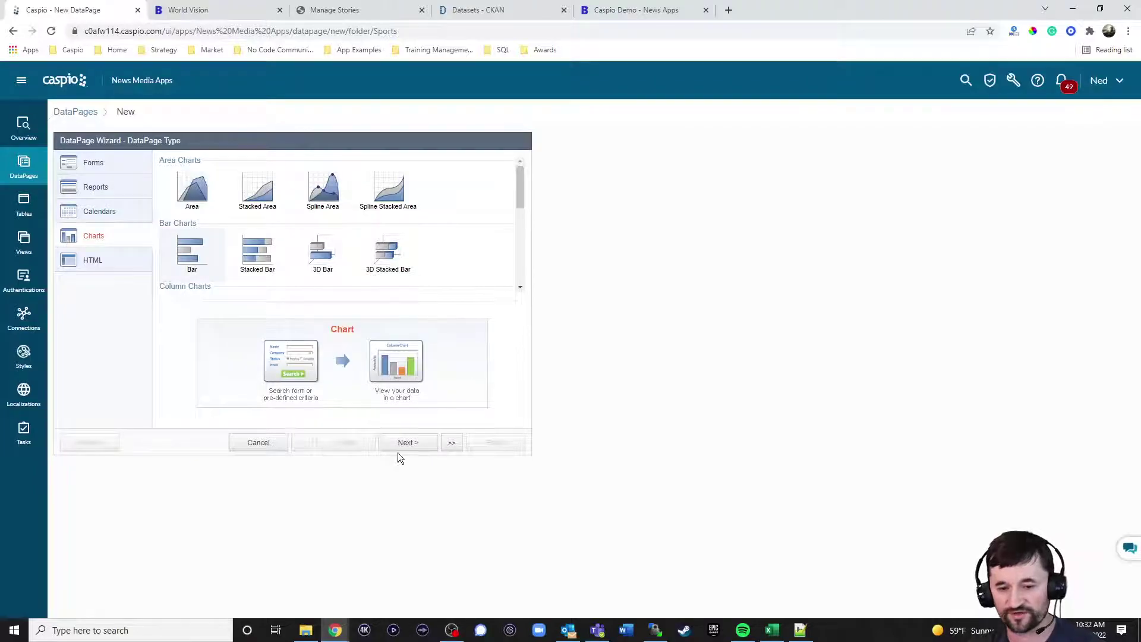
{"action": "left_click", "coordinate": [410, 444]}
Base the chart on nma_nba_tbl_submissions, name it View Results, and choose the Blue style and English (UK) localization
{"action": "left_click", "coordinate": [166, 194]}
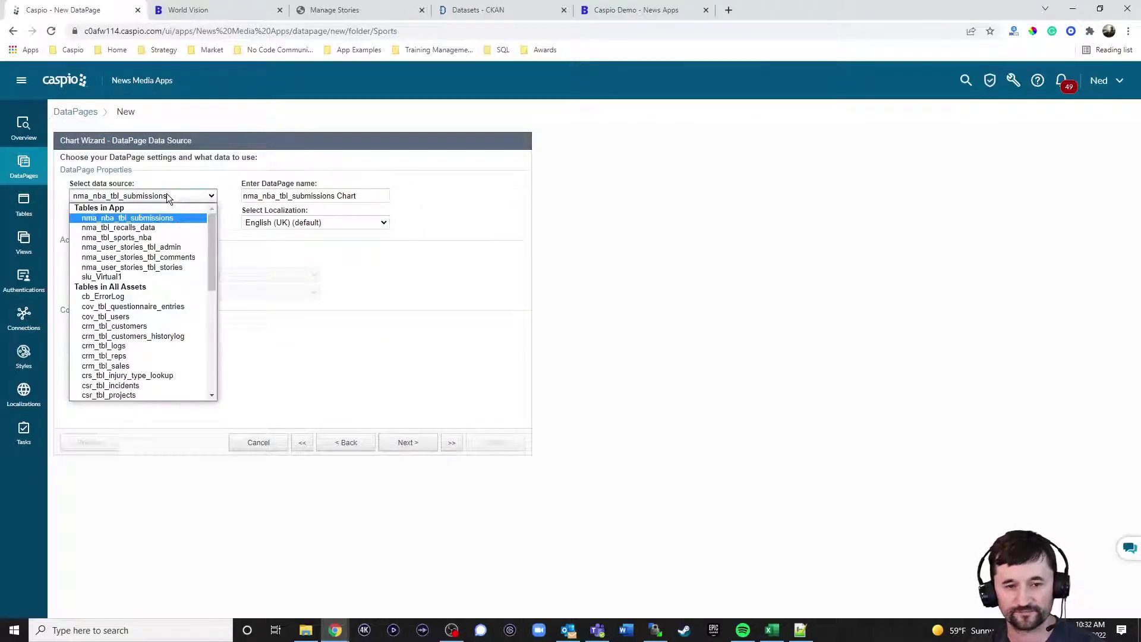
{"action": "left_click", "coordinate": [158, 215]}
{"action": "left_click", "coordinate": [357, 196]}
{"action": "key", "text": "ctrl+a"}
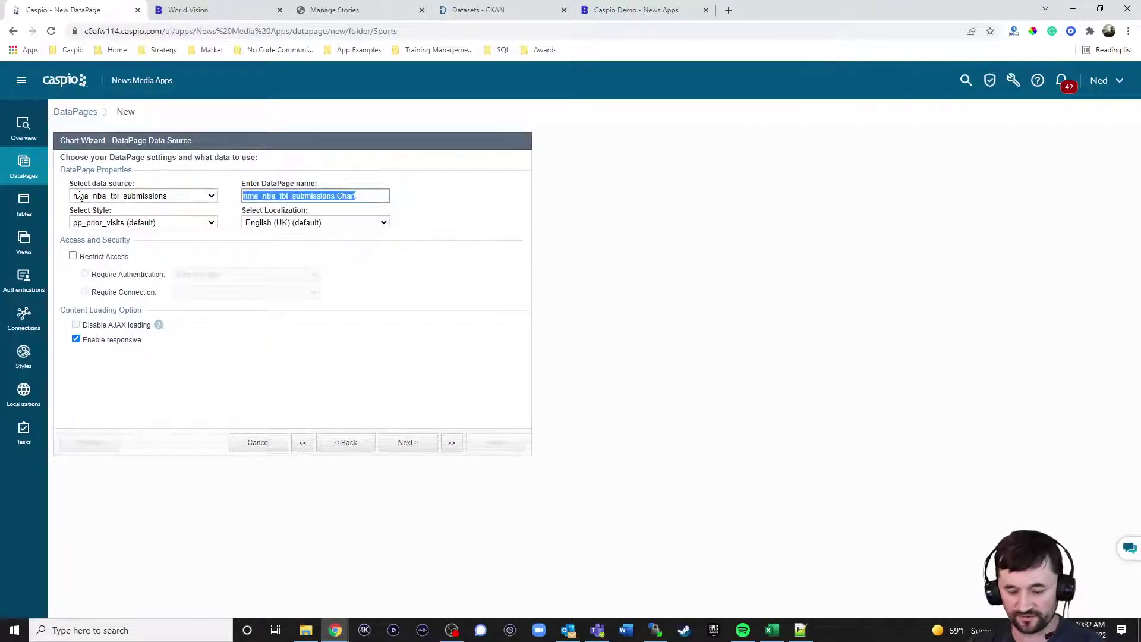
{"action": "type", "text": "View Results"}
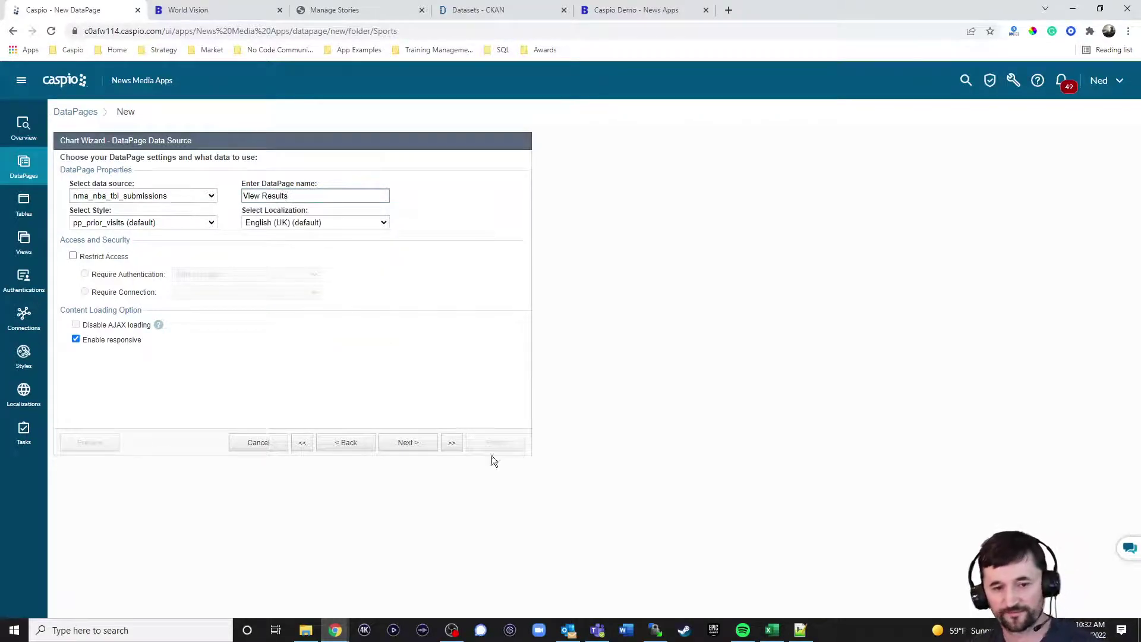
{"action": "left_click", "coordinate": [146, 223]}
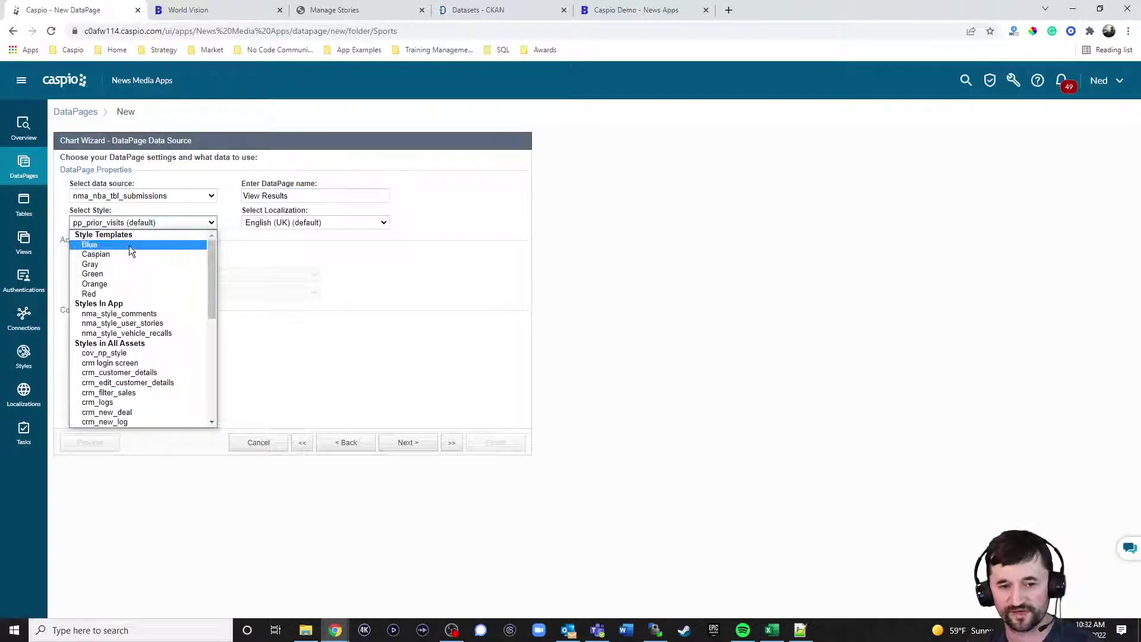
{"action": "left_click", "coordinate": [130, 245]}
{"action": "left_click", "coordinate": [333, 223]}
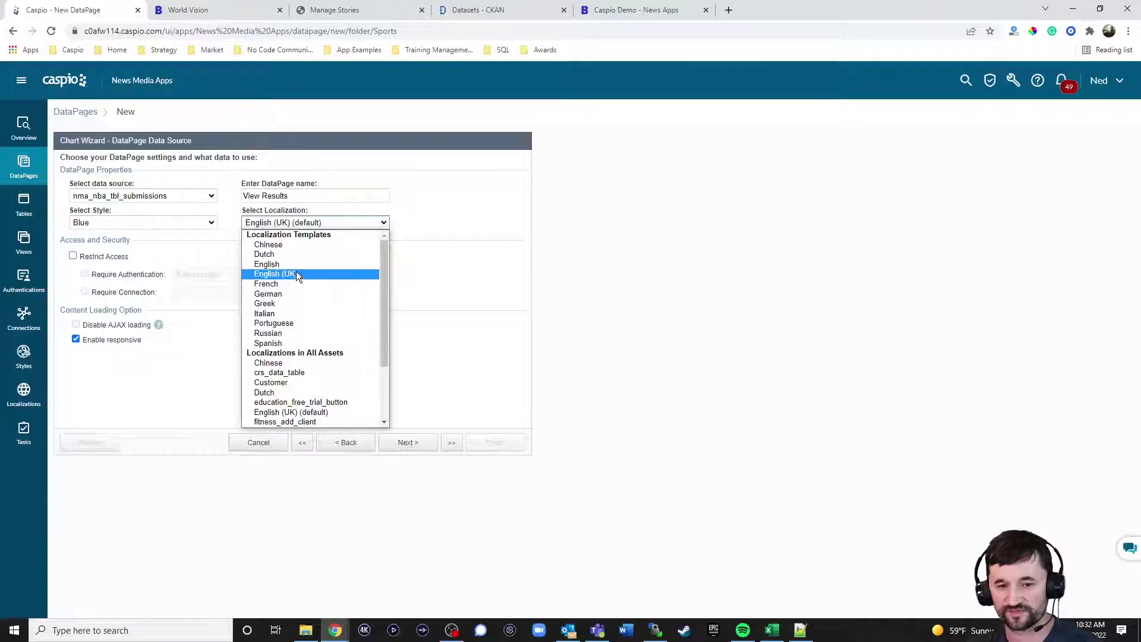
{"action": "left_click", "coordinate": [296, 275]}
{"action": "left_click", "coordinate": [420, 443]}
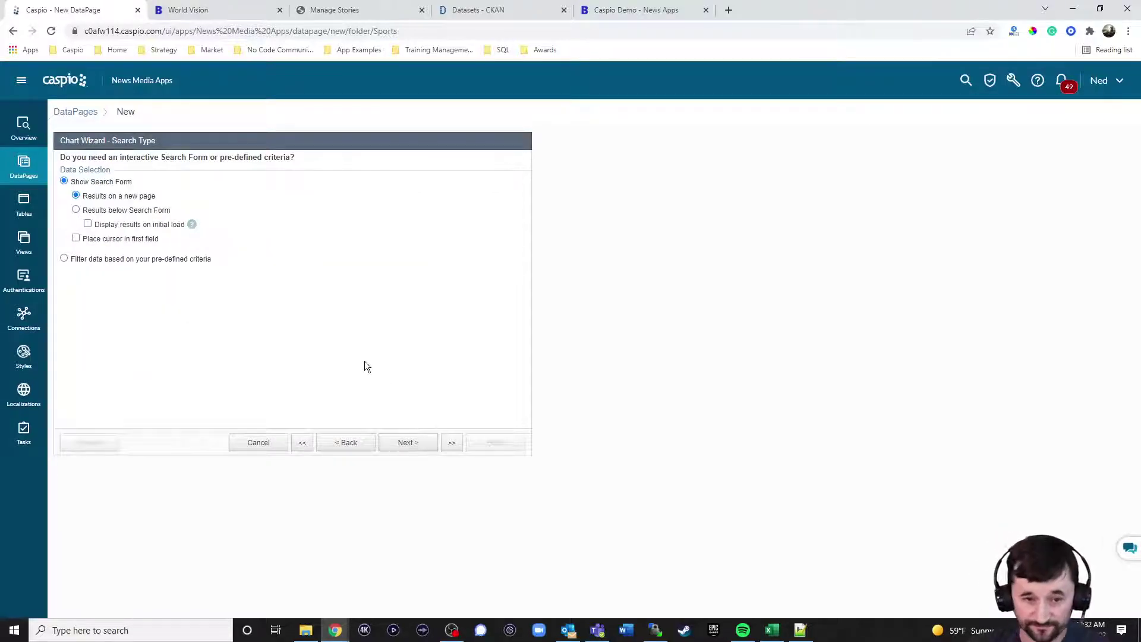
Set the chart to filter data based on pre-defined criteria, without selecting any filtering fields
{"action": "left_click", "coordinate": [141, 260]}
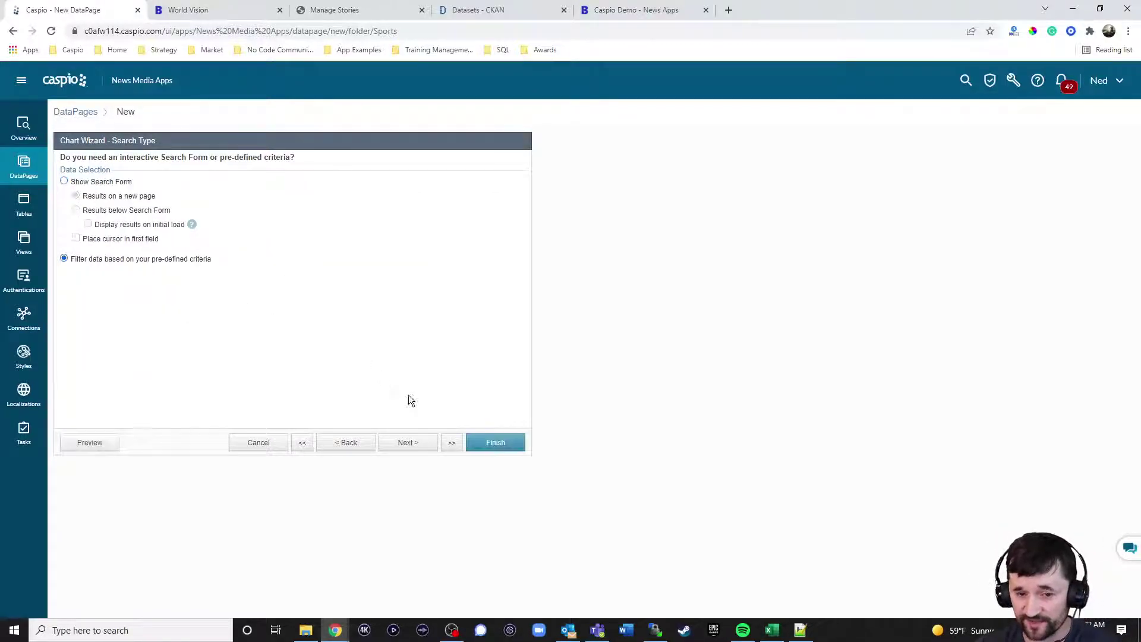
{"action": "left_click", "coordinate": [409, 441]}
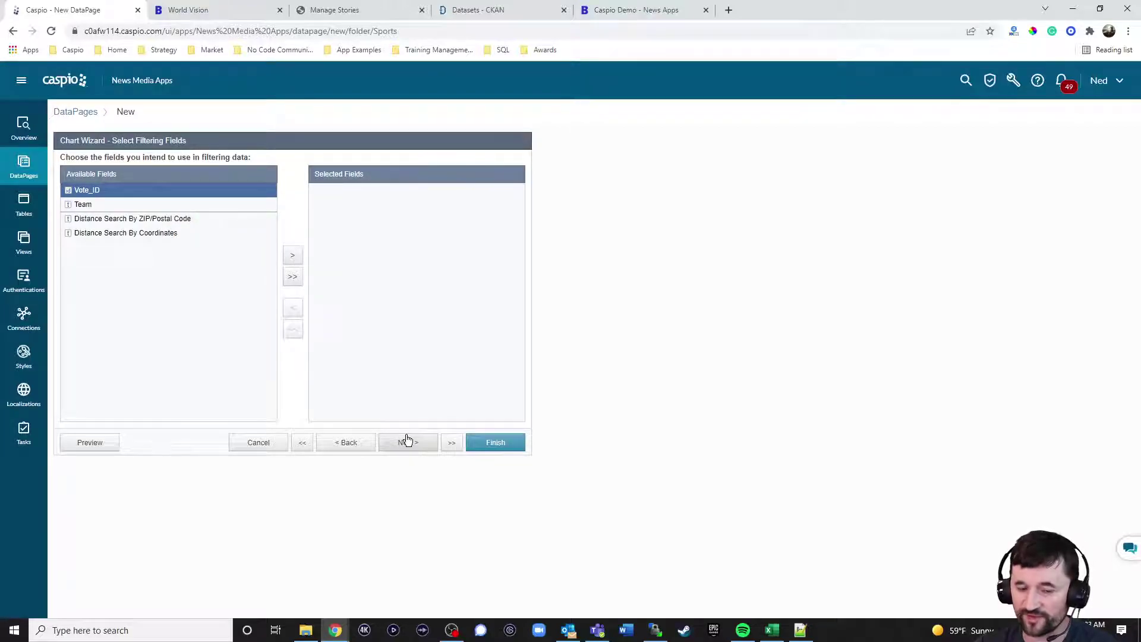
{"action": "left_click", "coordinate": [408, 442]}
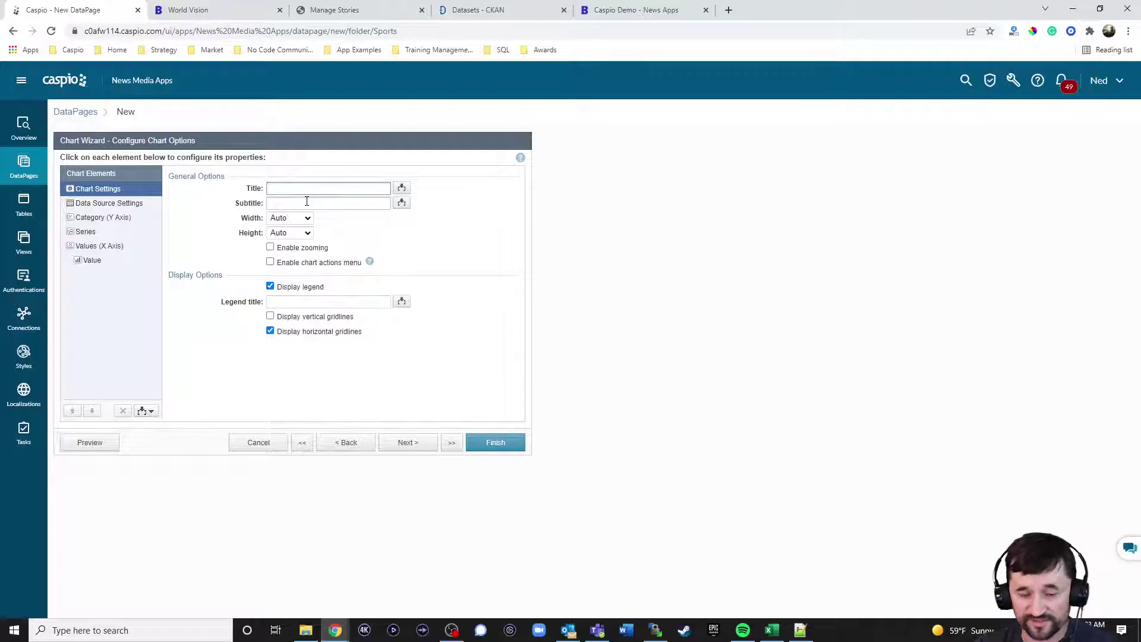
Chart the data using a separate field for each series, with Team as the value field for Value 1
{"action": "left_click", "coordinate": [109, 217]}
{"action": "left_click", "coordinate": [109, 203]}
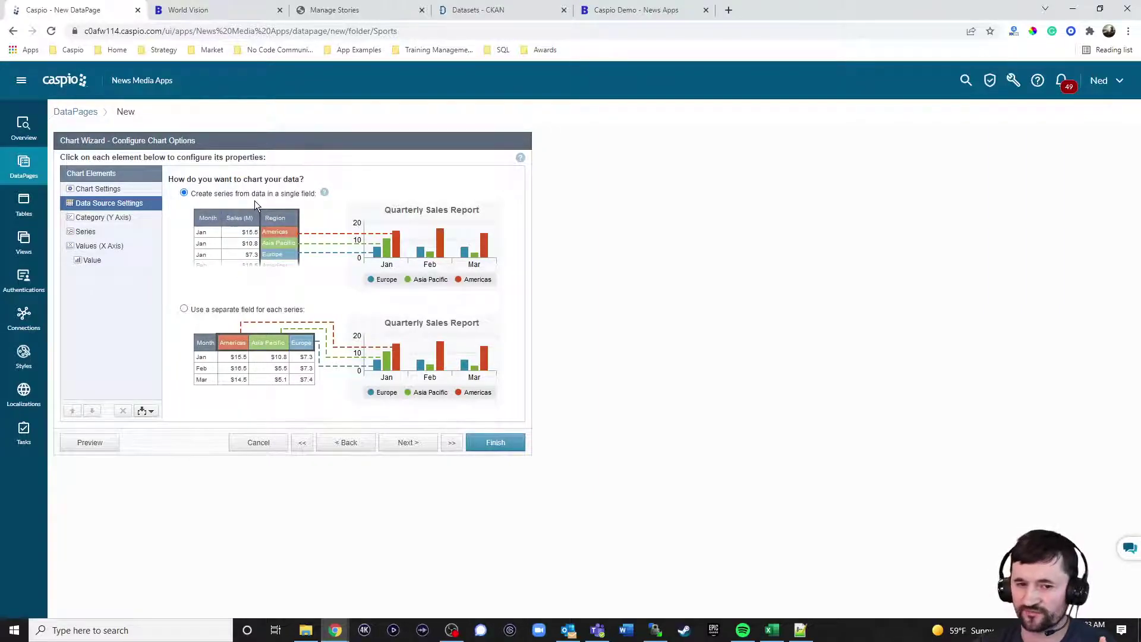
{"action": "left_click", "coordinate": [216, 309]}
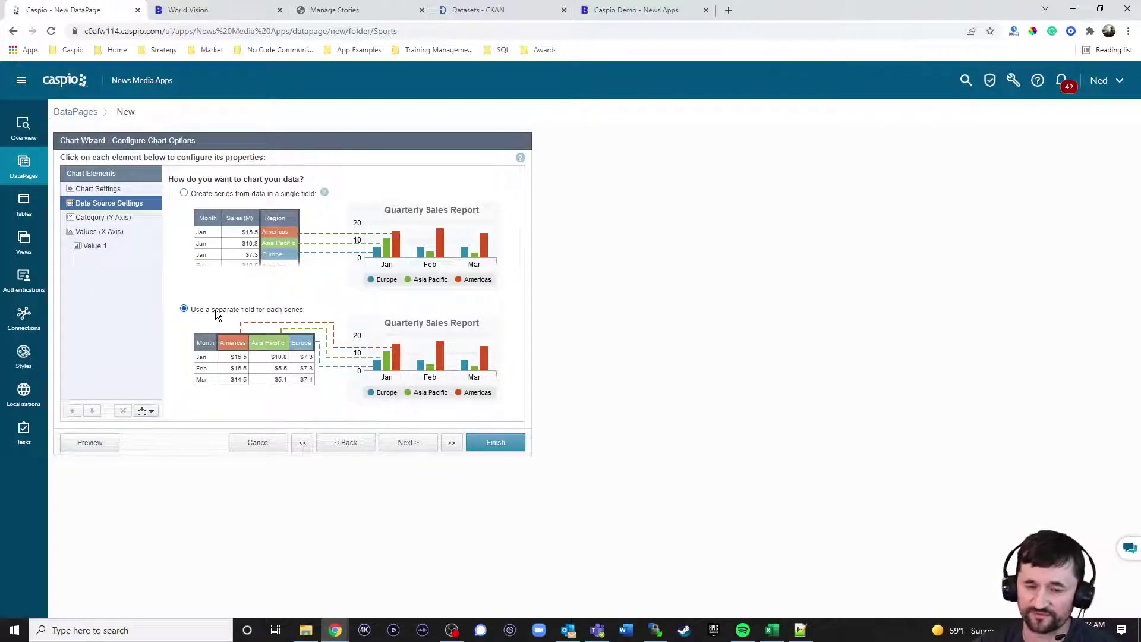
{"action": "left_click", "coordinate": [114, 218]}
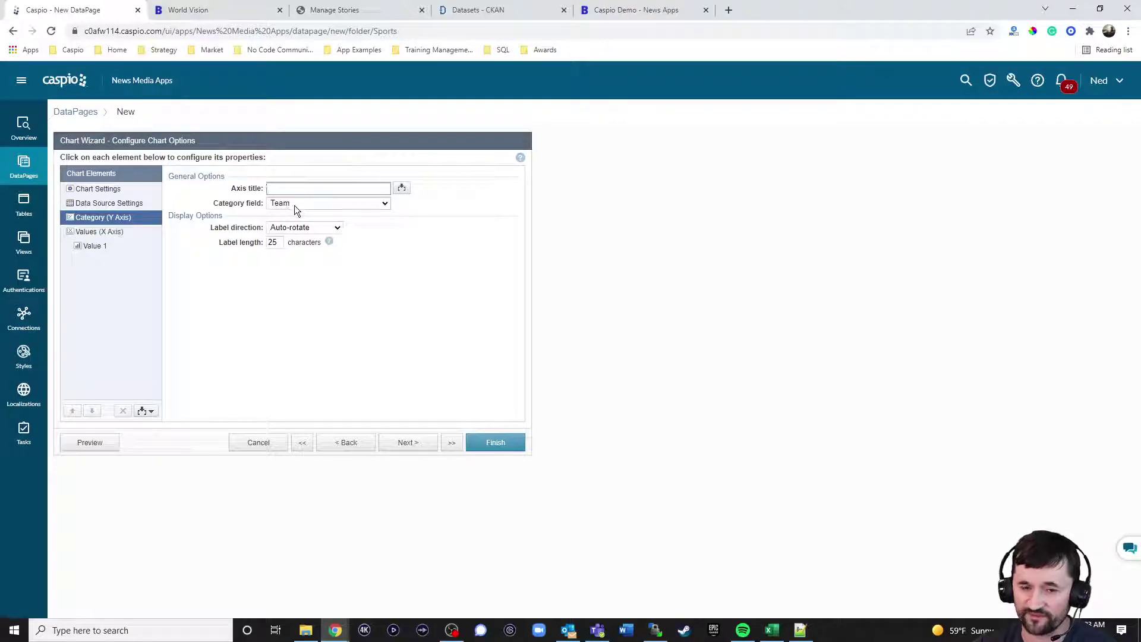
{"action": "left_click", "coordinate": [119, 251]}
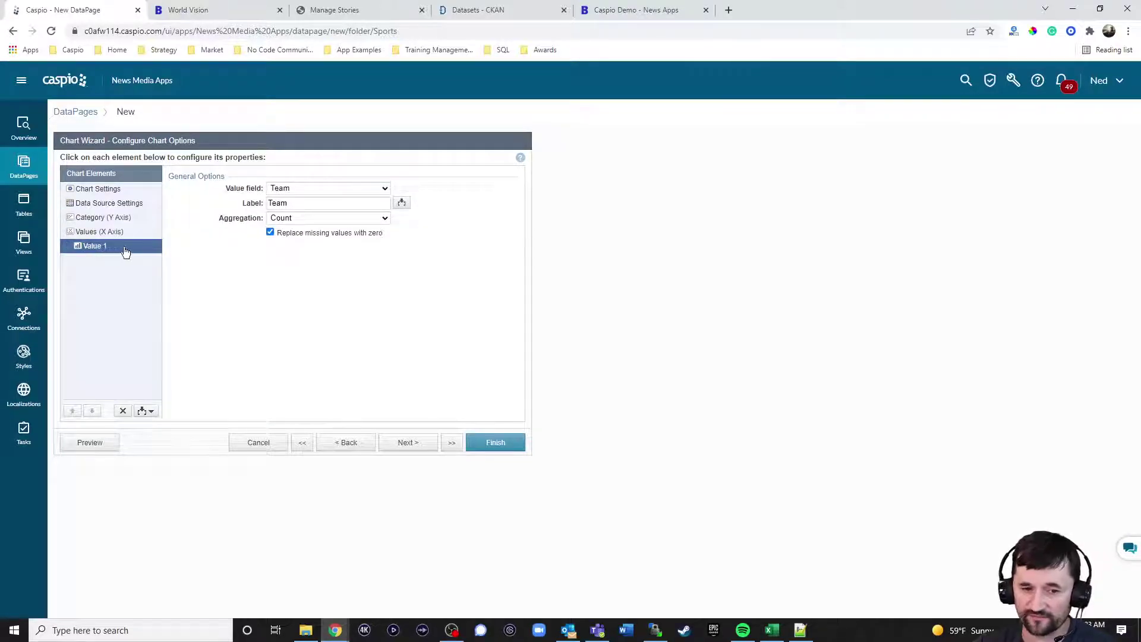
{"action": "left_click", "coordinate": [302, 190]}
{"action": "left_click", "coordinate": [302, 201]}
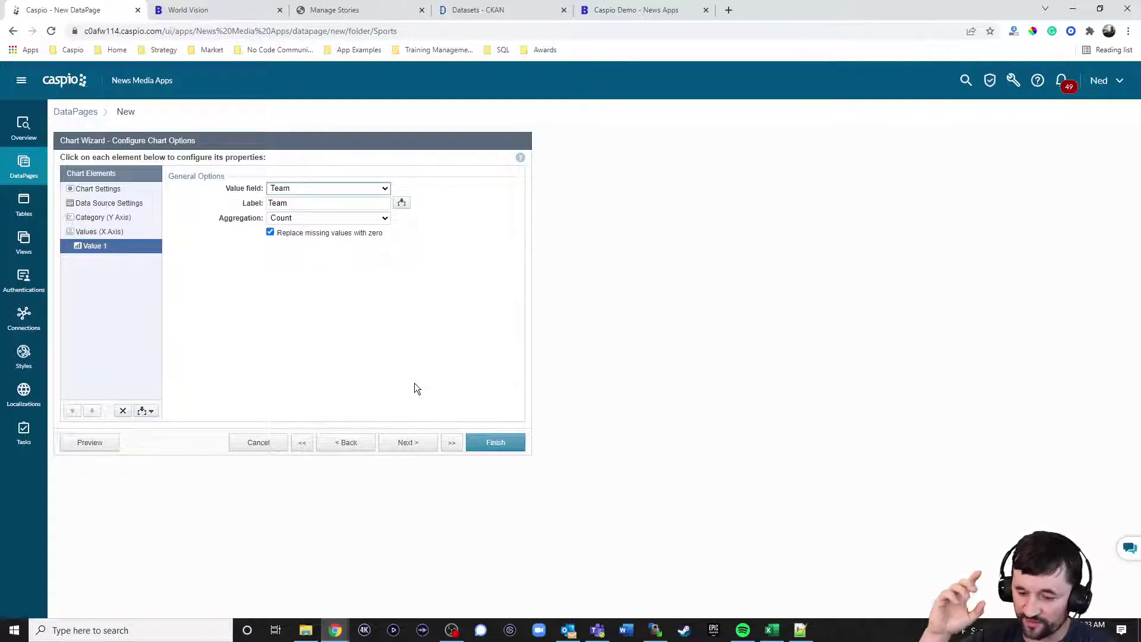
{"action": "left_click", "coordinate": [406, 442]}
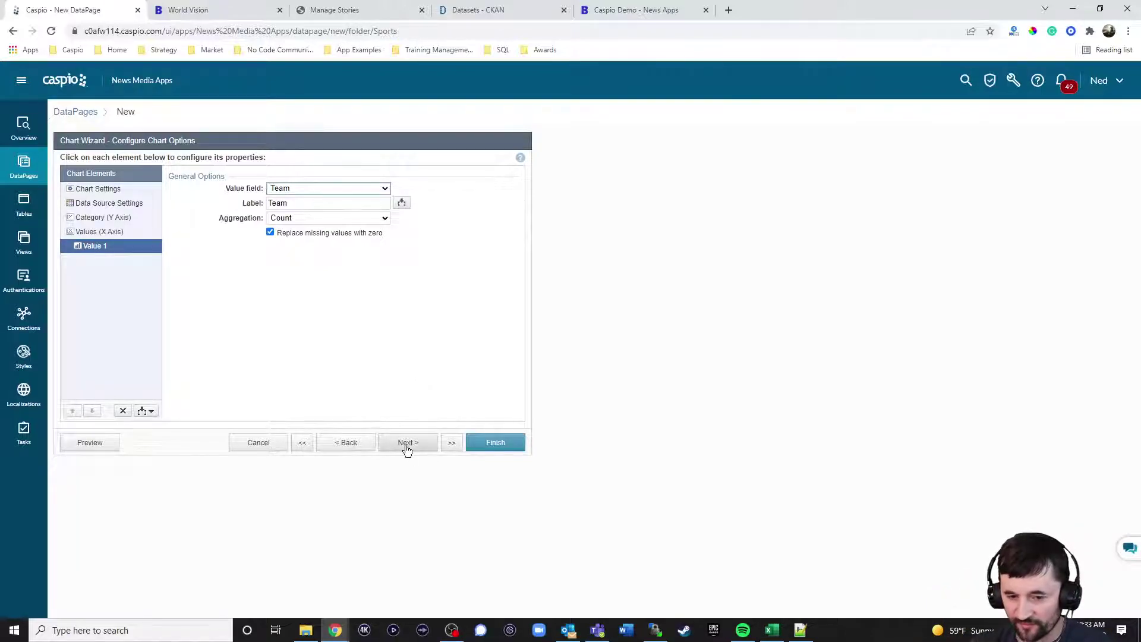
Sort the chart by COUNT(Team) and finish the View Results DataPage
{"action": "left_click", "coordinate": [251, 176]}
{"action": "left_click", "coordinate": [240, 205]}
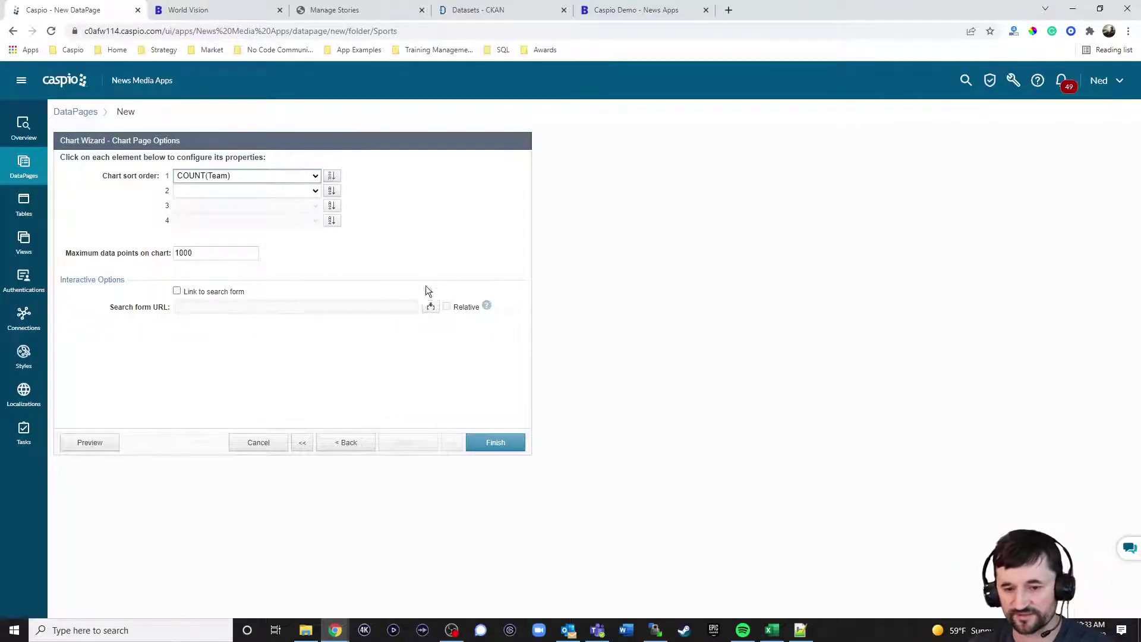
{"action": "left_click", "coordinate": [494, 441]}
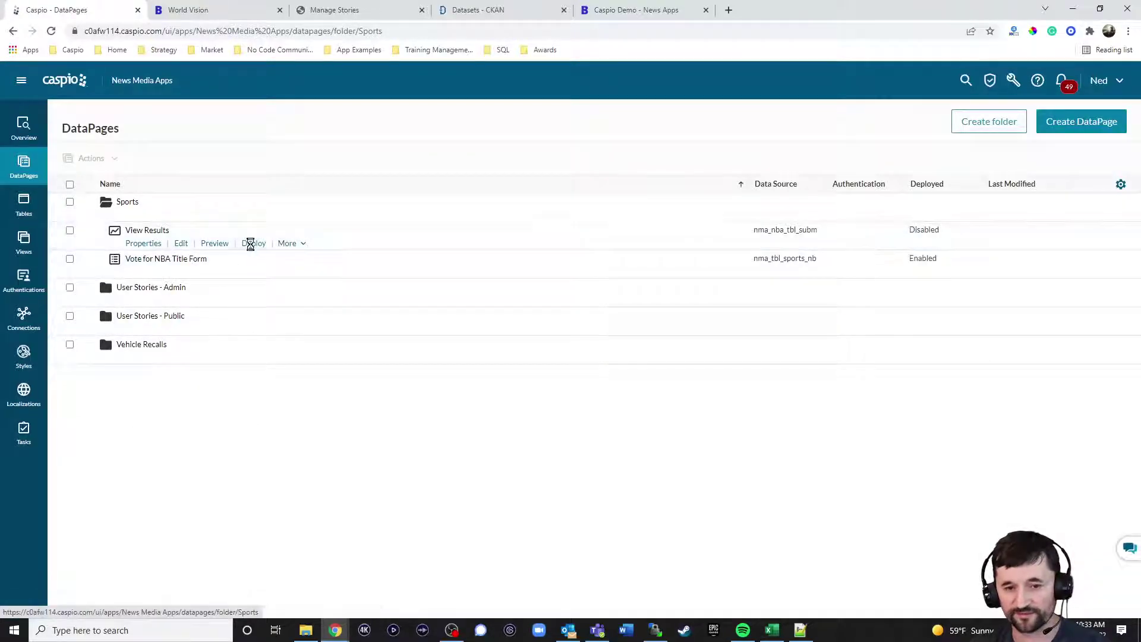
Enable deployment of the View Results DataPage and copy its Embed code
{"action": "left_click", "coordinate": [254, 243]}
{"action": "left_click", "coordinate": [511, 215]}
{"action": "left_click", "coordinate": [491, 322]}
{"action": "key", "text": "ctrl+c"}
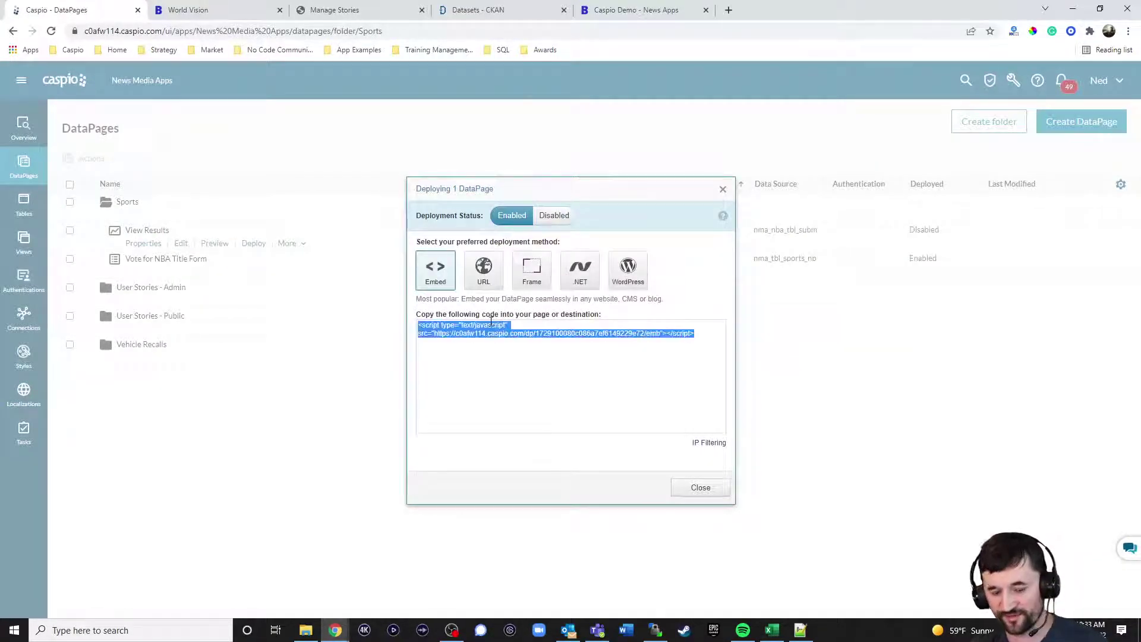
{"action": "left_click", "coordinate": [695, 487]}
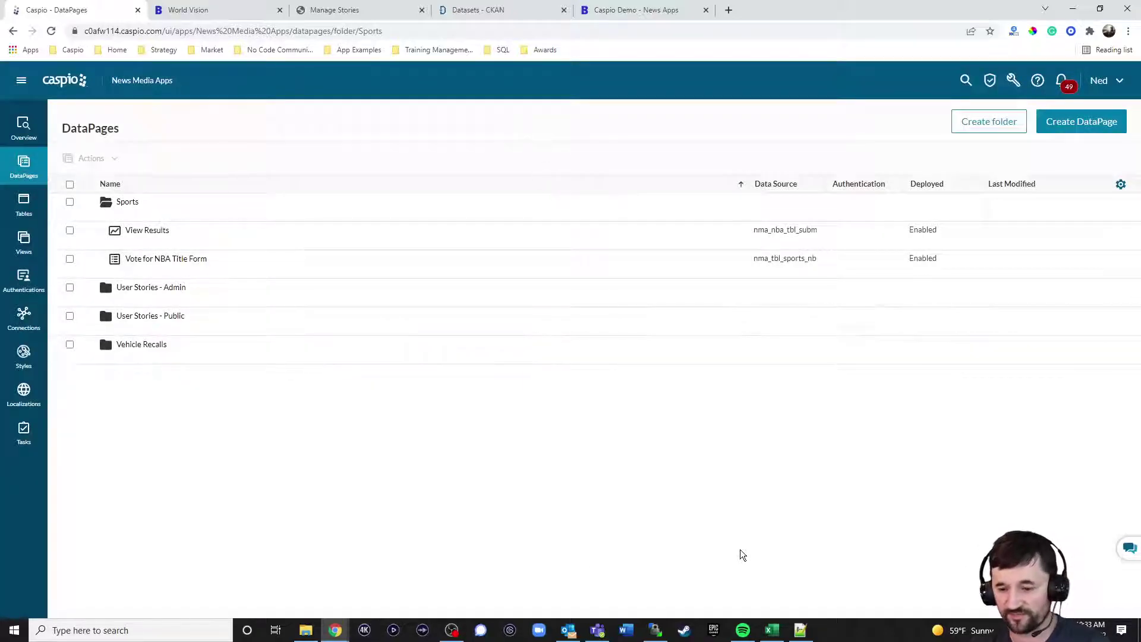
Switch to Notepad++, replace the Results placeholder in results.html with the copied embed code, and save the file
{"action": "left_click", "coordinate": [801, 630]}
{"action": "left_click_drag", "start_coordinate": [148, 309], "coordinate": [110, 309]}
{"action": "key", "text": "ctrl+v"}
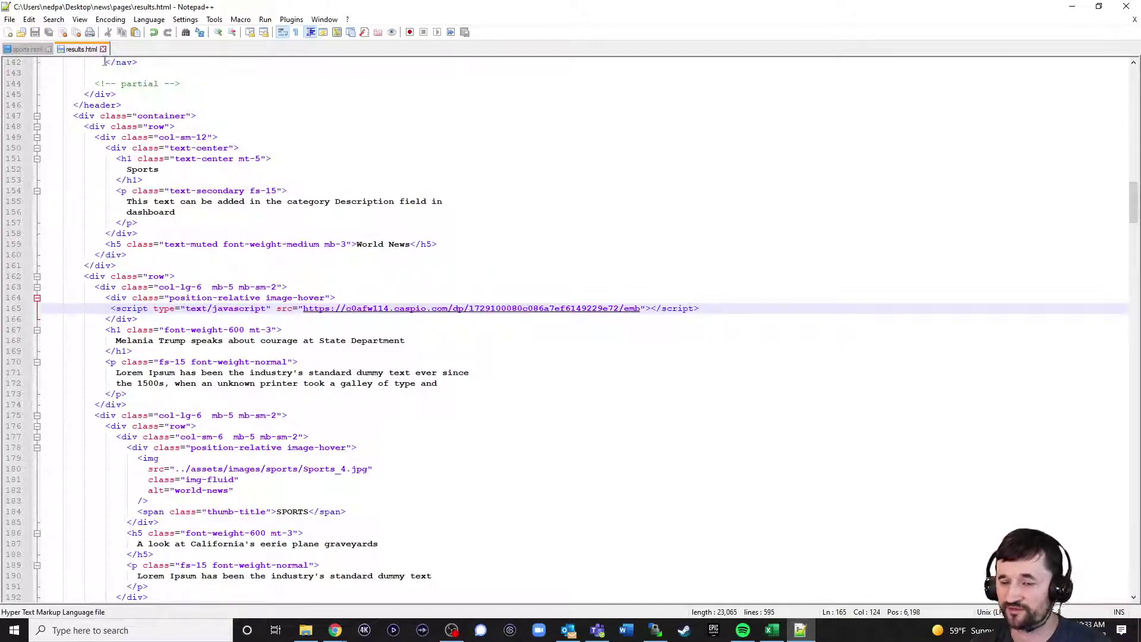
Switch to WinSCP and upload results.html and sports.html to the remote /np/news/pages folder, overwriting the existing sports.html
{"action": "left_click", "coordinate": [1063, 13]}
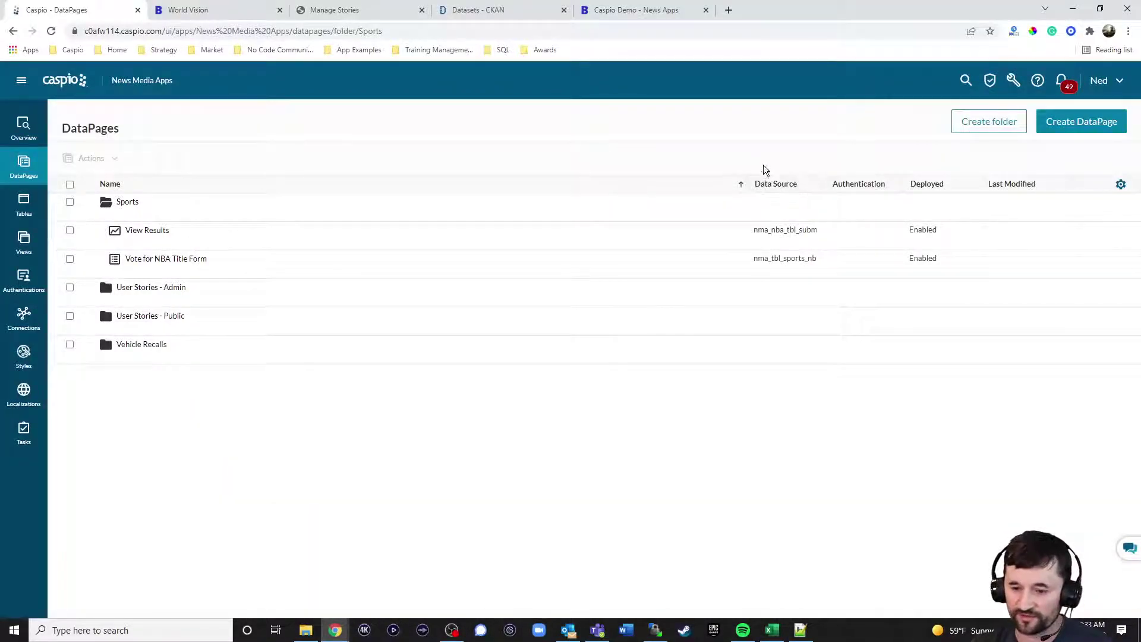
{"action": "left_click", "coordinate": [656, 628]}
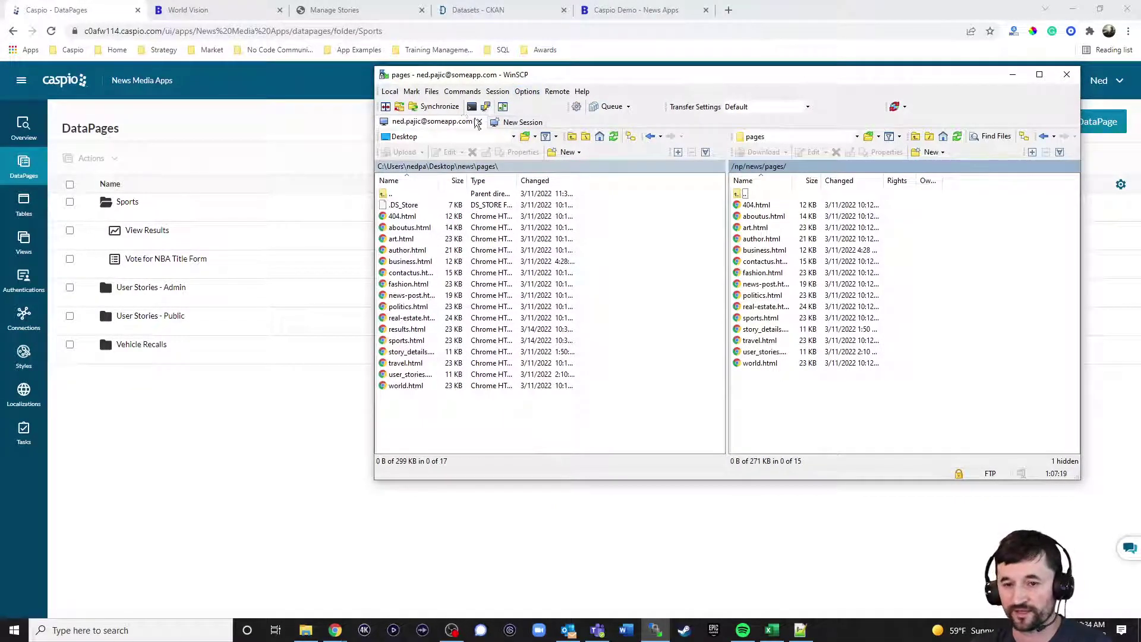
{"action": "left_click", "coordinate": [614, 137]}
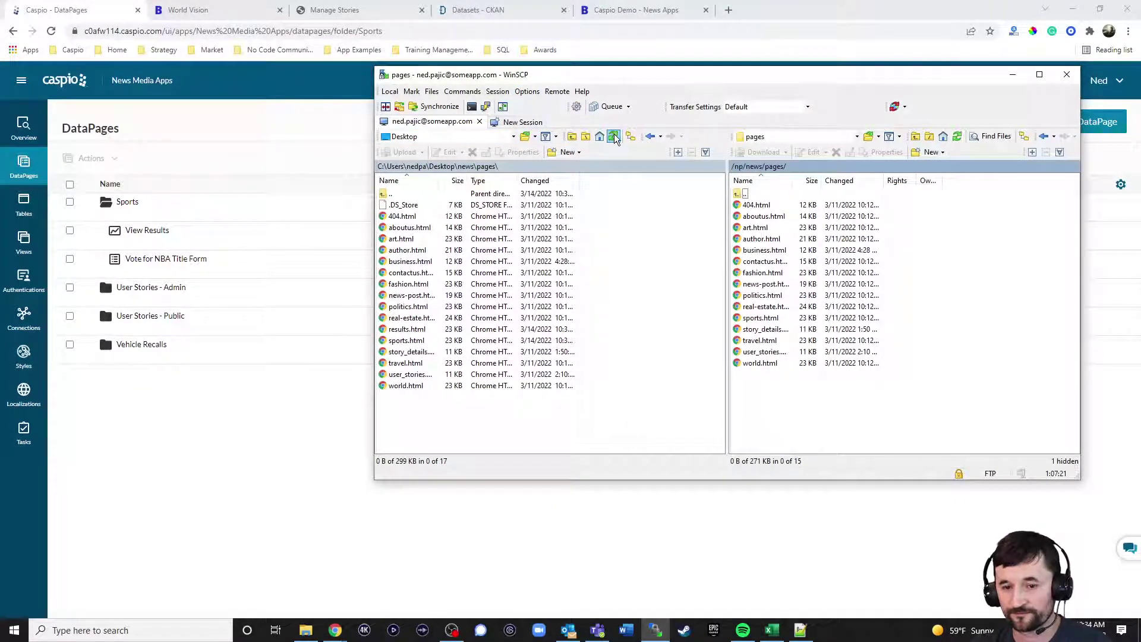
{"action": "left_click", "coordinate": [407, 330]}
{"action": "left_click_drag", "start_coordinate": [802, 416], "coordinate": [770, 422]}
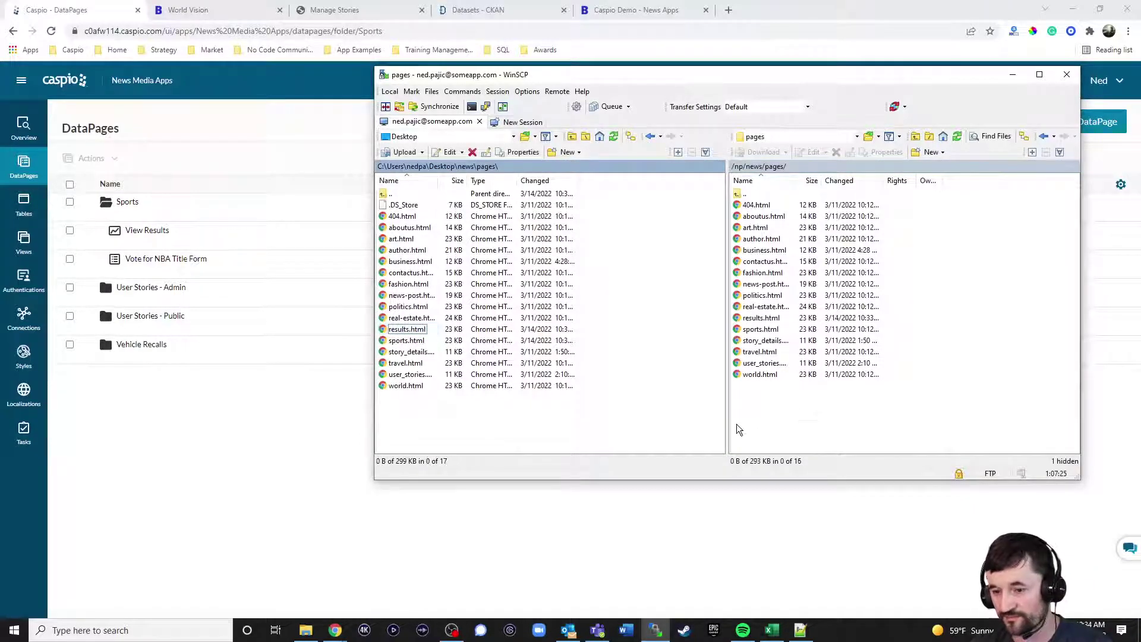
{"action": "left_click", "coordinate": [406, 340]}
{"action": "left_click_drag", "start_coordinate": [405, 345], "coordinate": [943, 360]}
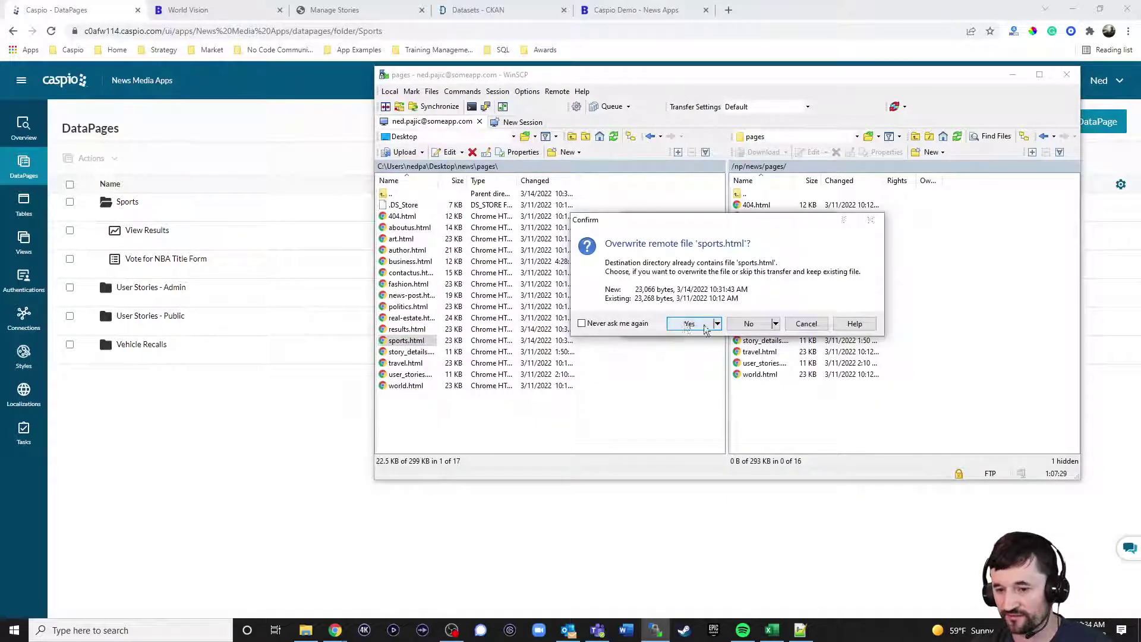
{"action": "left_click", "coordinate": [689, 323]}
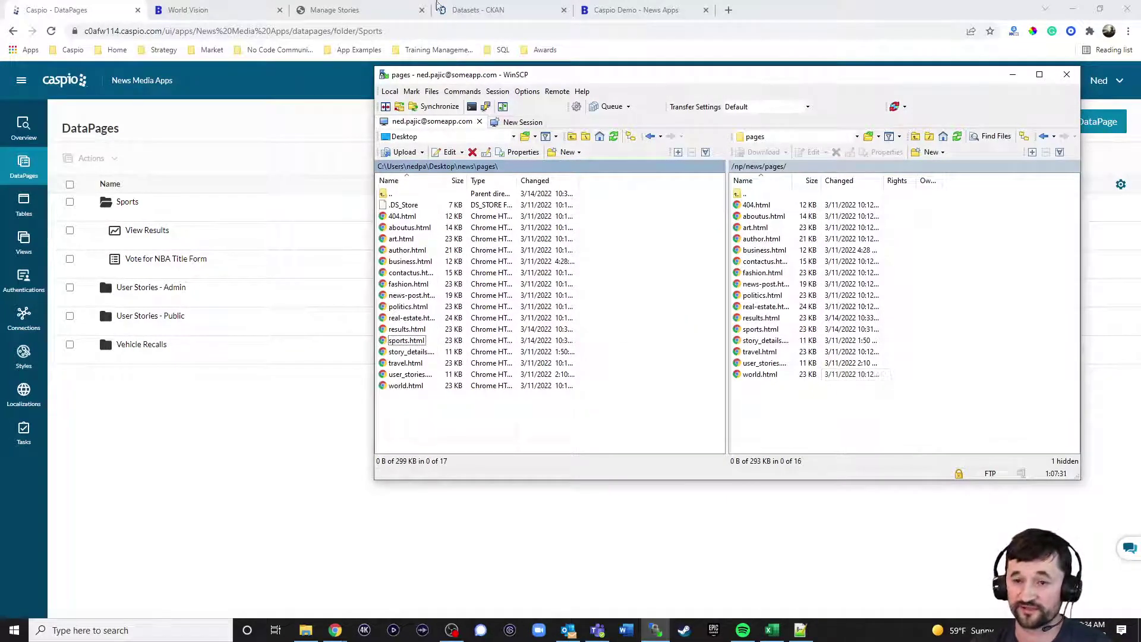
Submit a vote for Warriors in the NBA title form on the World Vision website's Sports page, and reload the results page
{"action": "left_click", "coordinate": [228, 11]}
{"action": "left_click", "coordinate": [269, 148]}
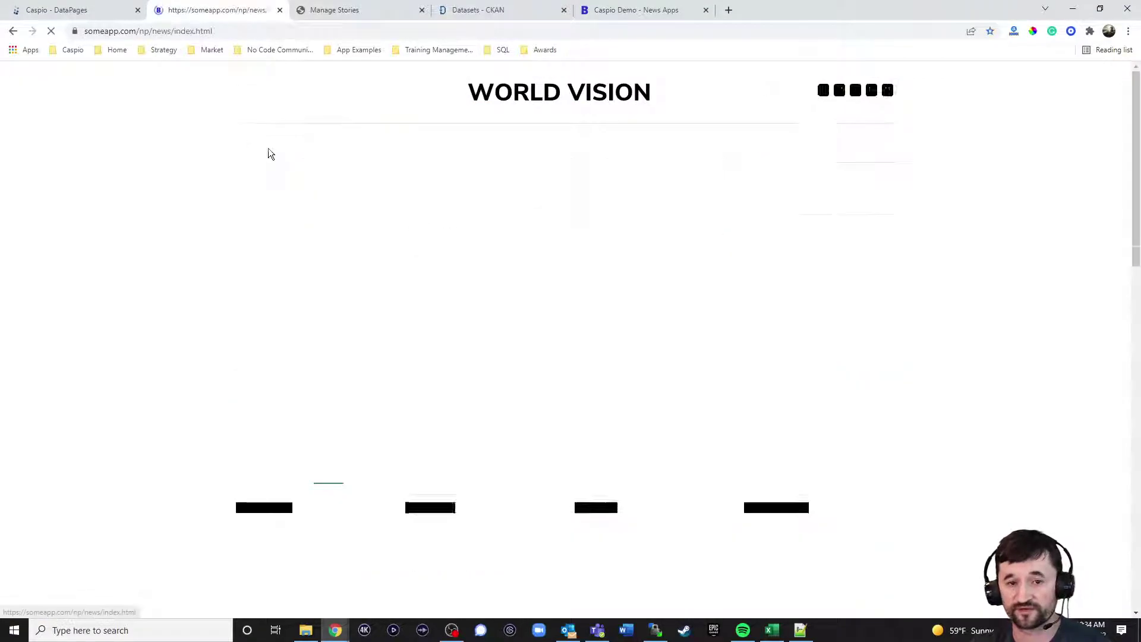
{"action": "left_click", "coordinate": [576, 147]}
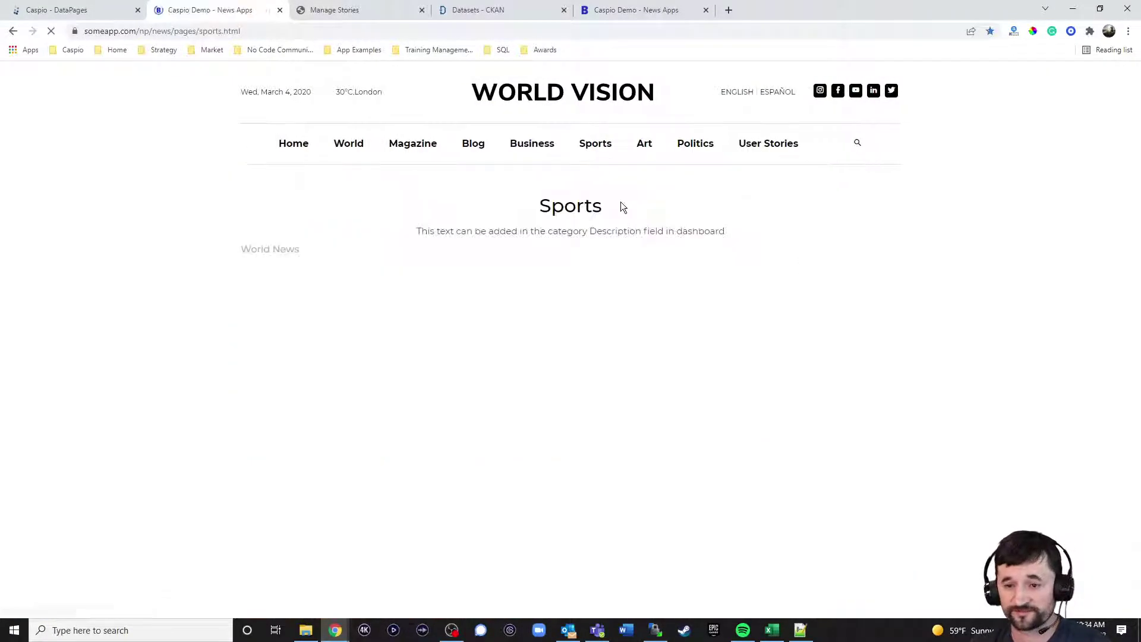
{"action": "left_click", "coordinate": [283, 33]}
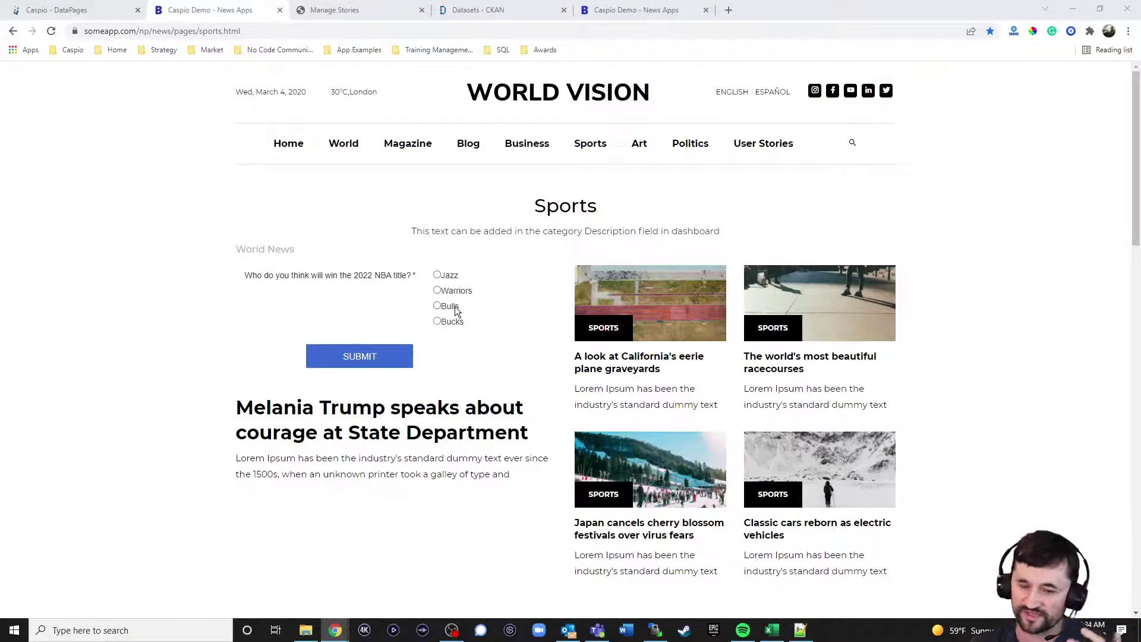
{"action": "left_click", "coordinate": [437, 291]}
{"action": "left_click", "coordinate": [369, 353]}
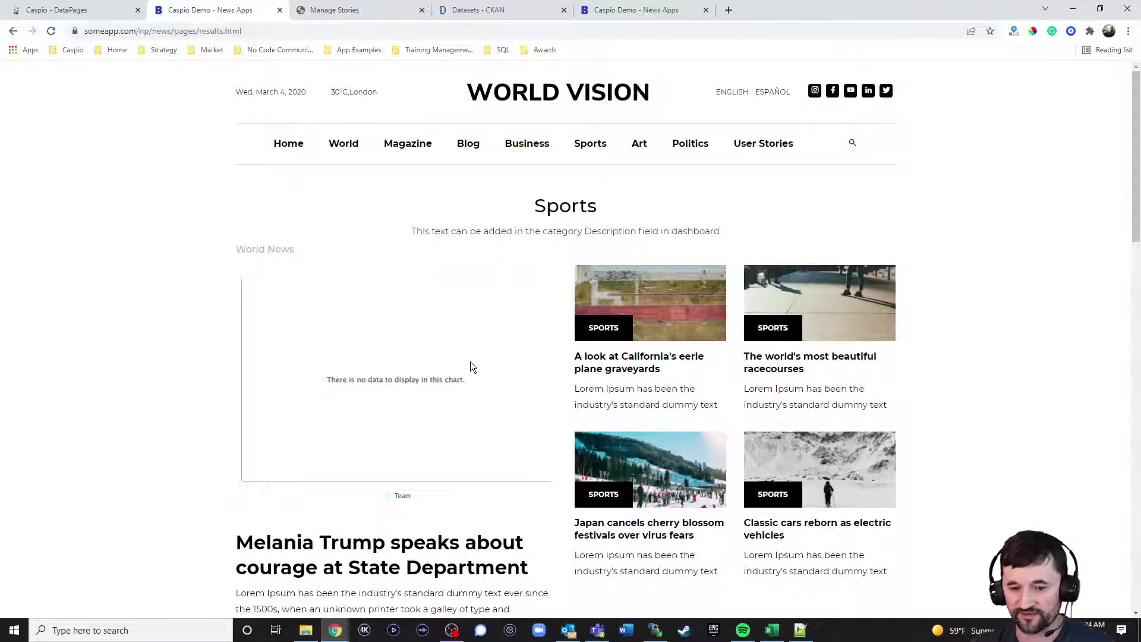
{"action": "left_click", "coordinate": [51, 31]}
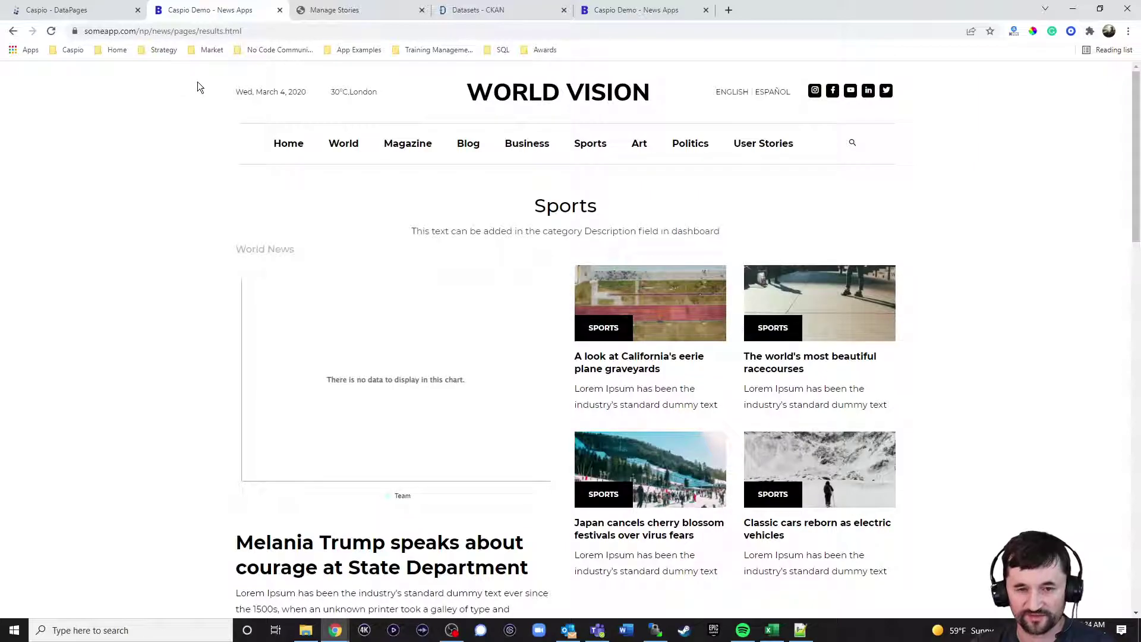
Edit the View Results DataPage in Caspio and change its data source to nma_tbl_sports_nba, accepting the possible loss of previous settings
{"action": "left_click", "coordinate": [81, 10]}
{"action": "left_click", "coordinate": [188, 246]}
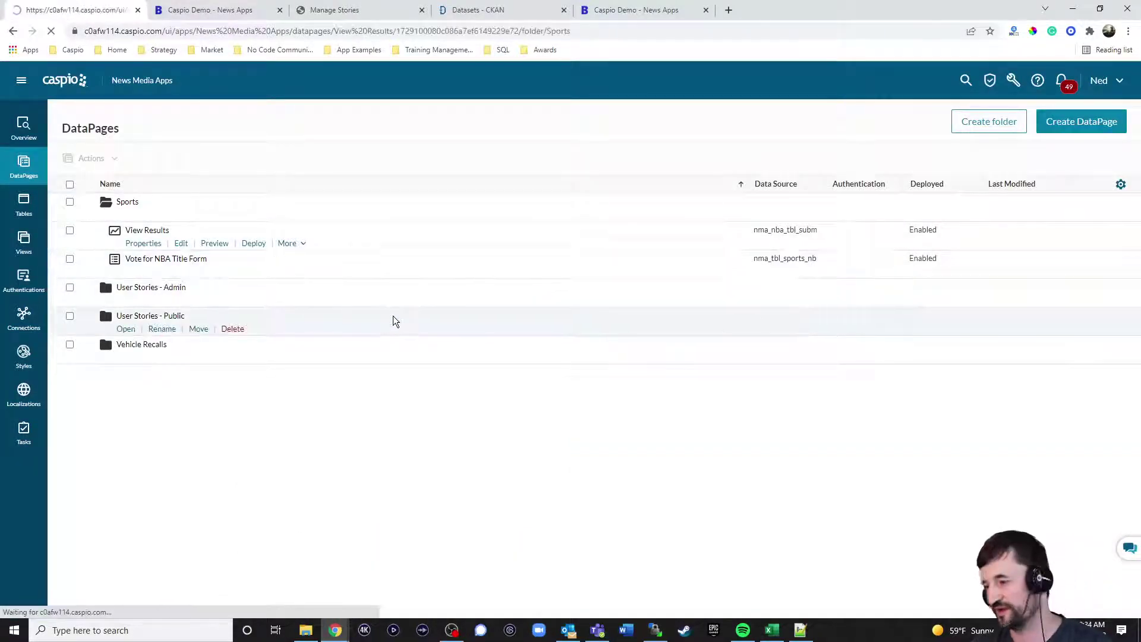
{"action": "left_click", "coordinate": [426, 440]}
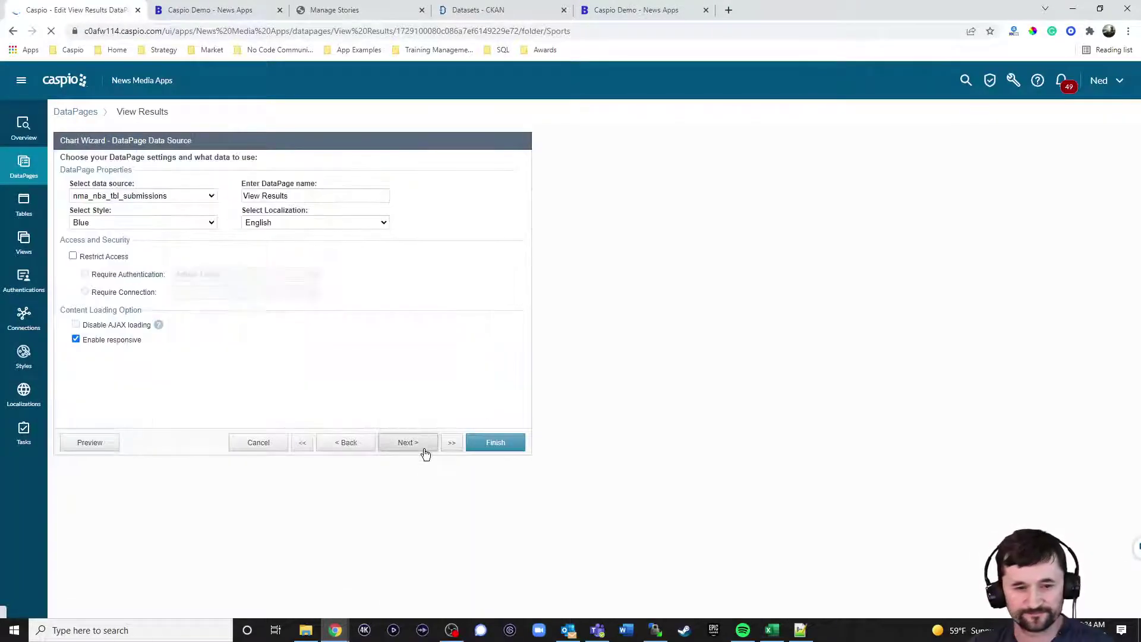
{"action": "left_click", "coordinate": [122, 197]}
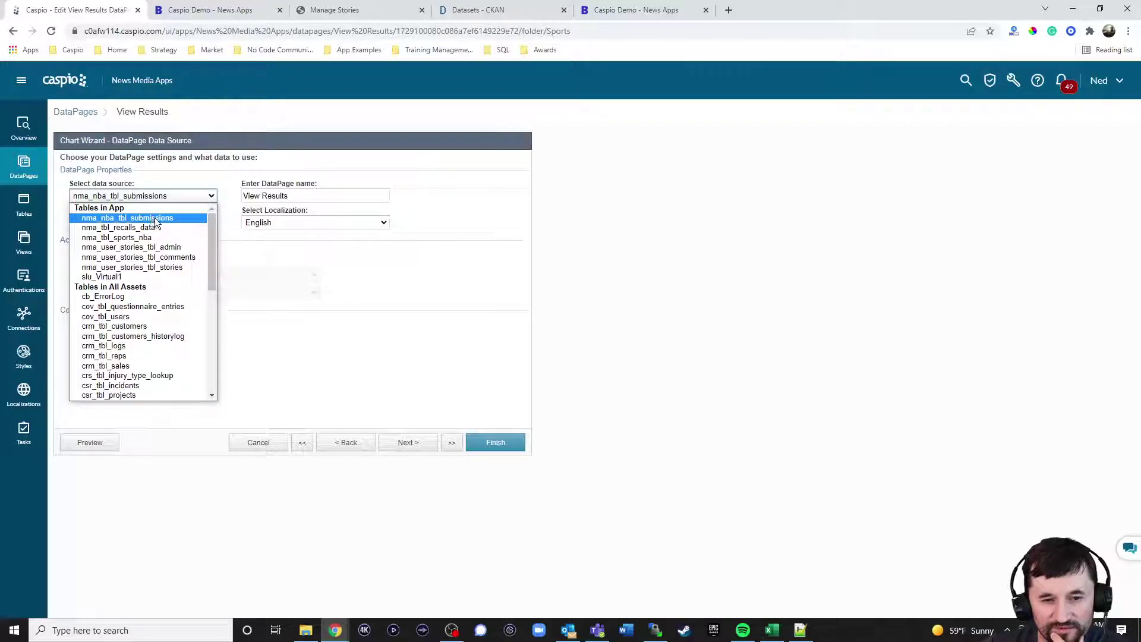
{"action": "left_click", "coordinate": [126, 238]}
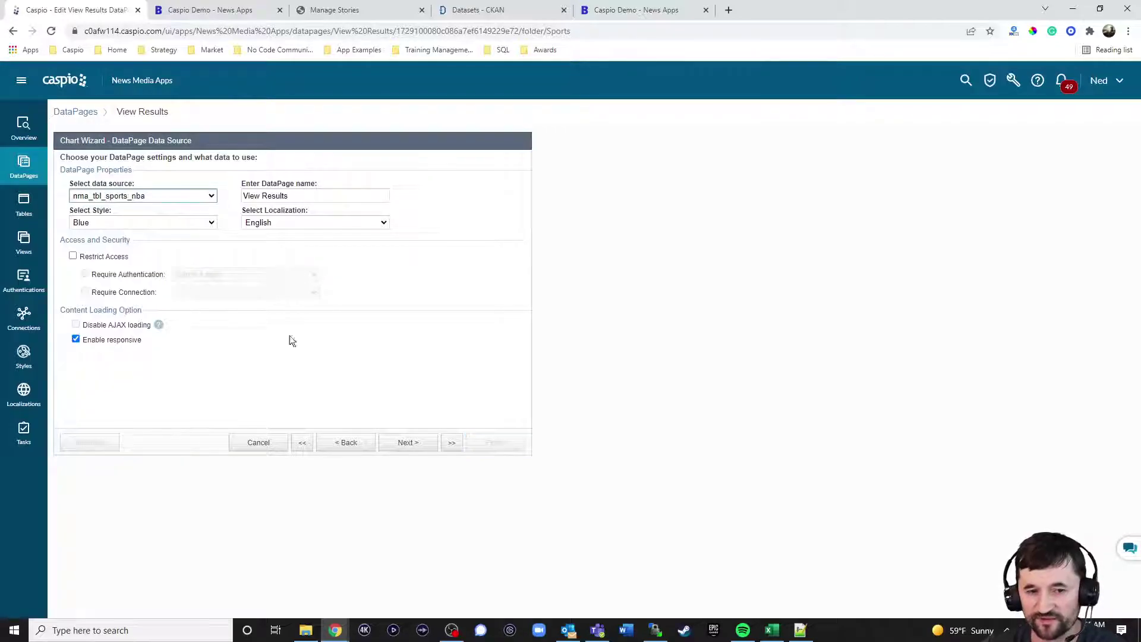
{"action": "left_click", "coordinate": [423, 444]}
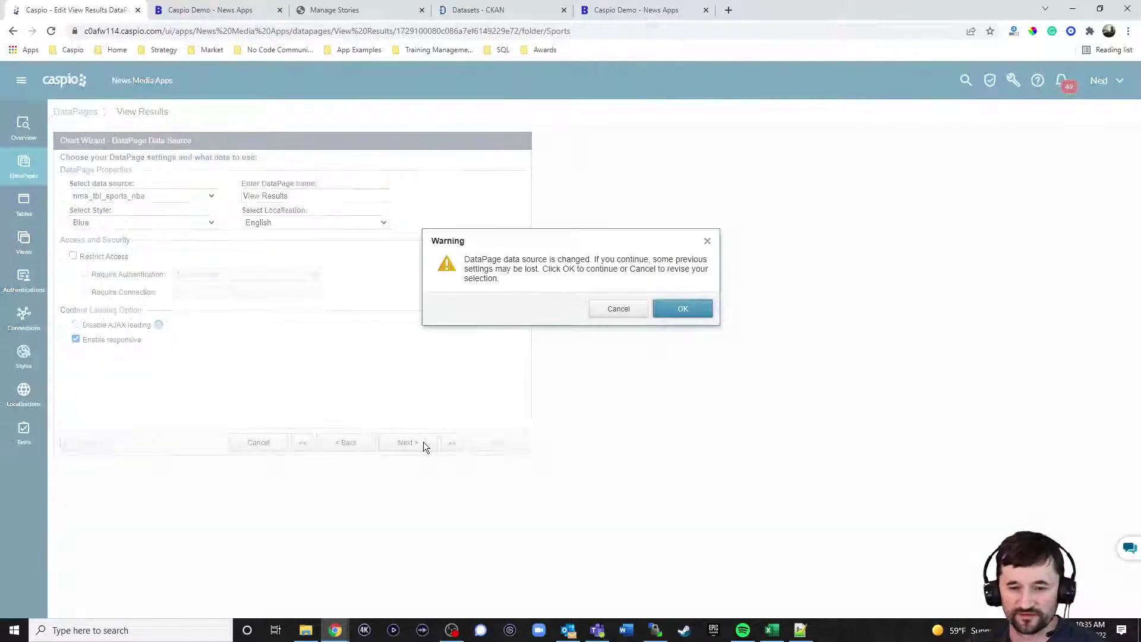
{"action": "left_click", "coordinate": [682, 309]}
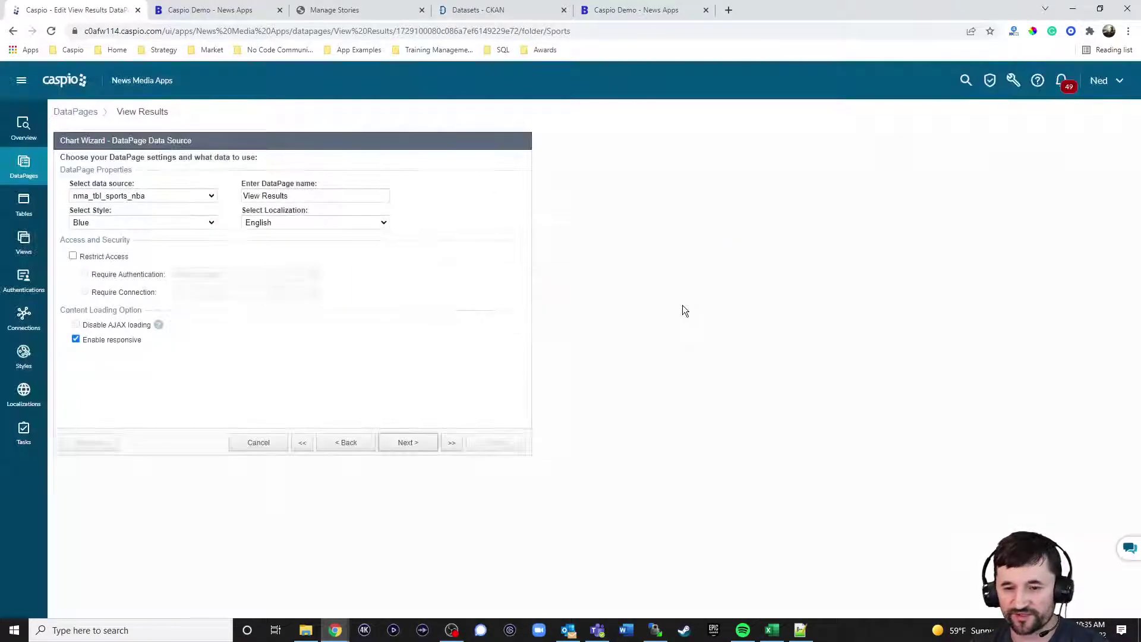
Chart the data with a separate field for each series, using the Count of Team as Value 1, and finish the View Results DataPage
{"action": "left_click", "coordinate": [404, 443]}
{"action": "left_click", "coordinate": [406, 443]}
{"action": "left_click", "coordinate": [407, 445]}
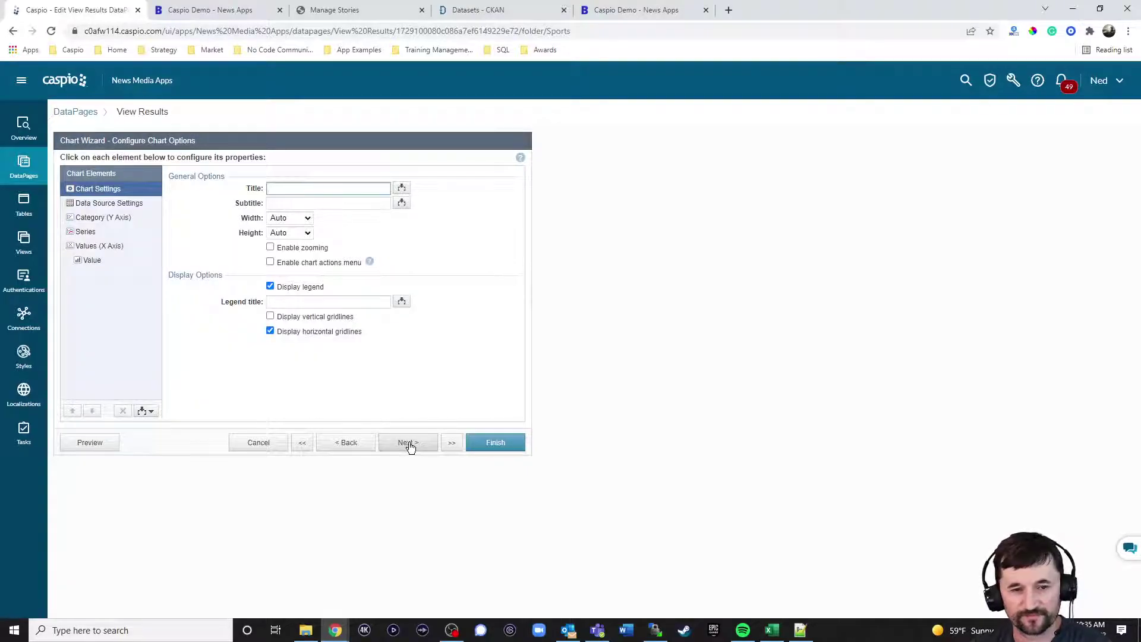
{"action": "left_click", "coordinate": [108, 204]}
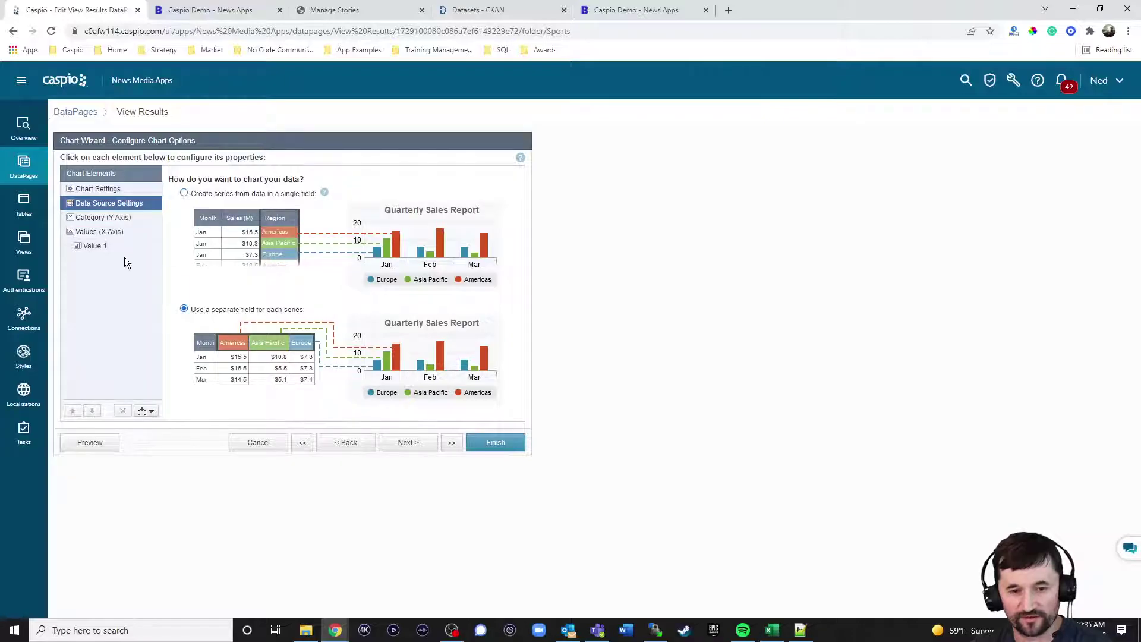
{"action": "left_click", "coordinate": [110, 218]}
{"action": "left_click", "coordinate": [130, 232]}
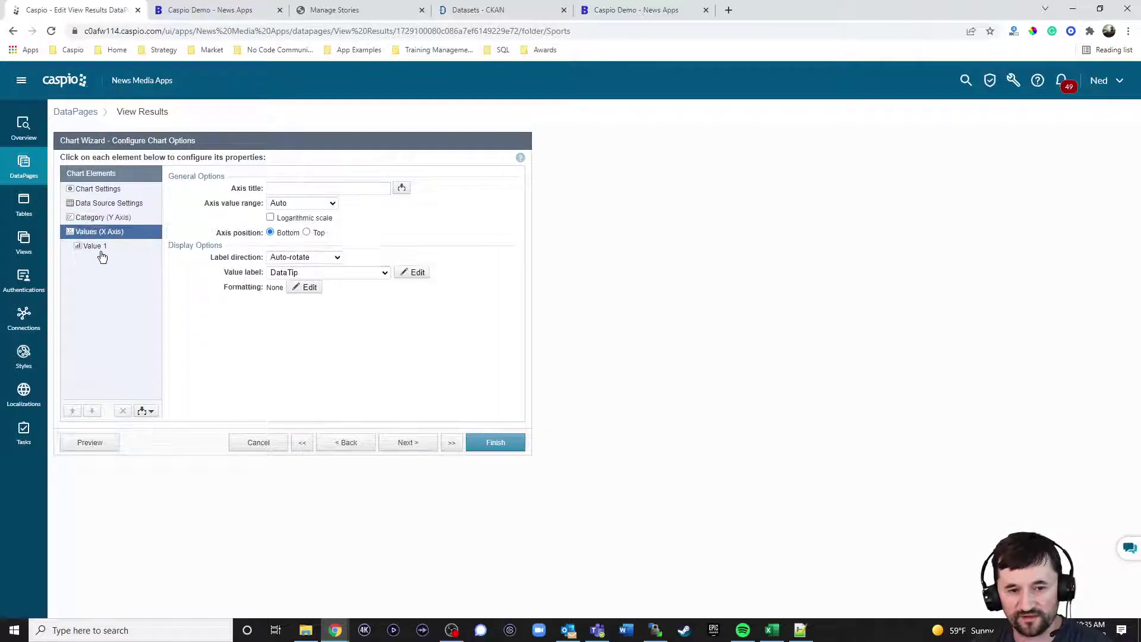
{"action": "left_click", "coordinate": [98, 246]}
{"action": "left_click", "coordinate": [480, 443]}
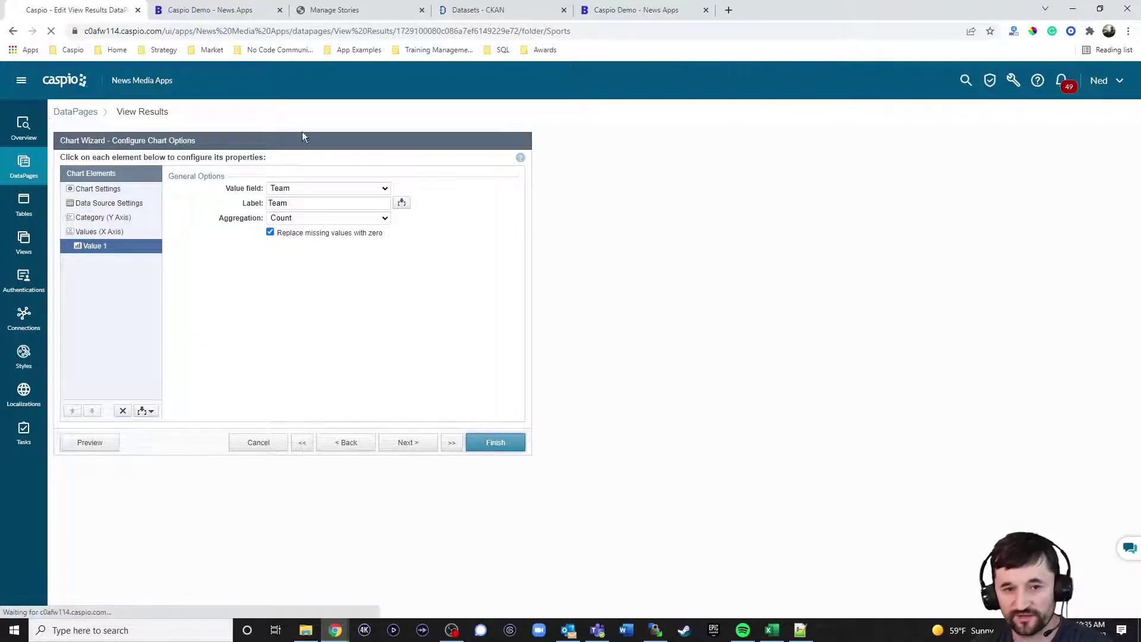
Reload the published results page on the World Vision website and examine the voting chart
{"action": "left_click", "coordinate": [212, 14]}
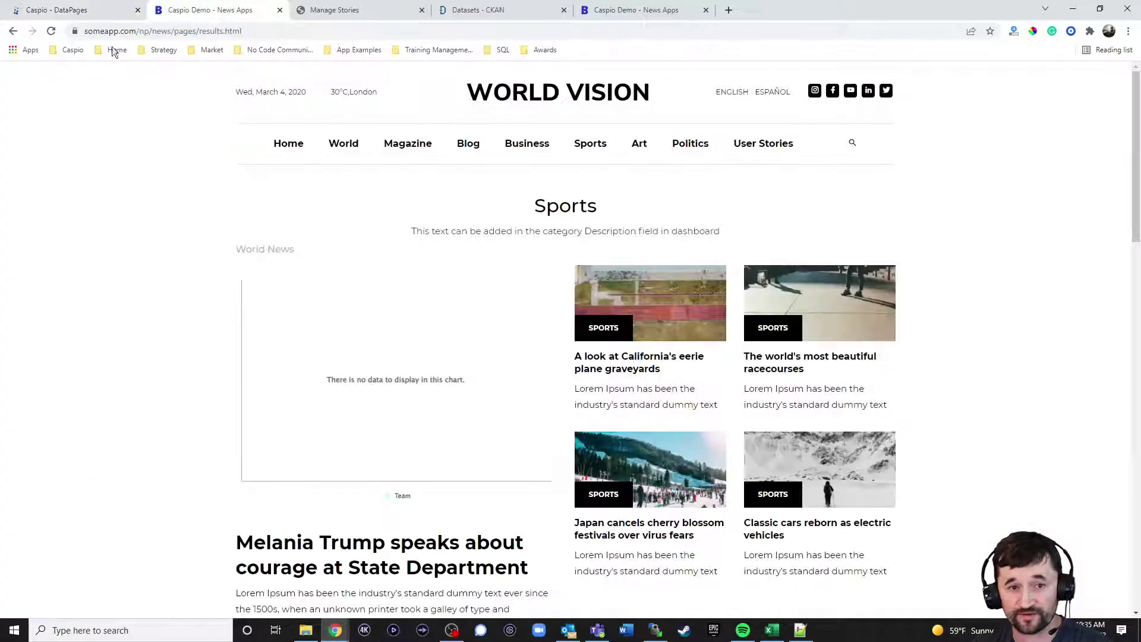
{"action": "left_click", "coordinate": [51, 32]}
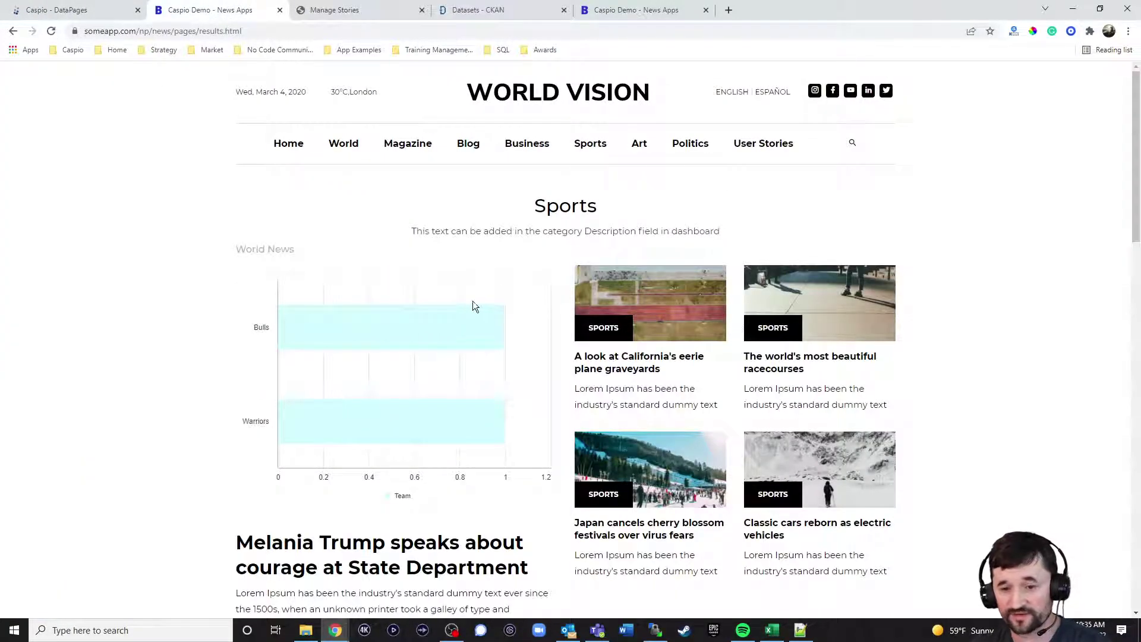
{"action": "mouse_move", "coordinate": [452, 420]}
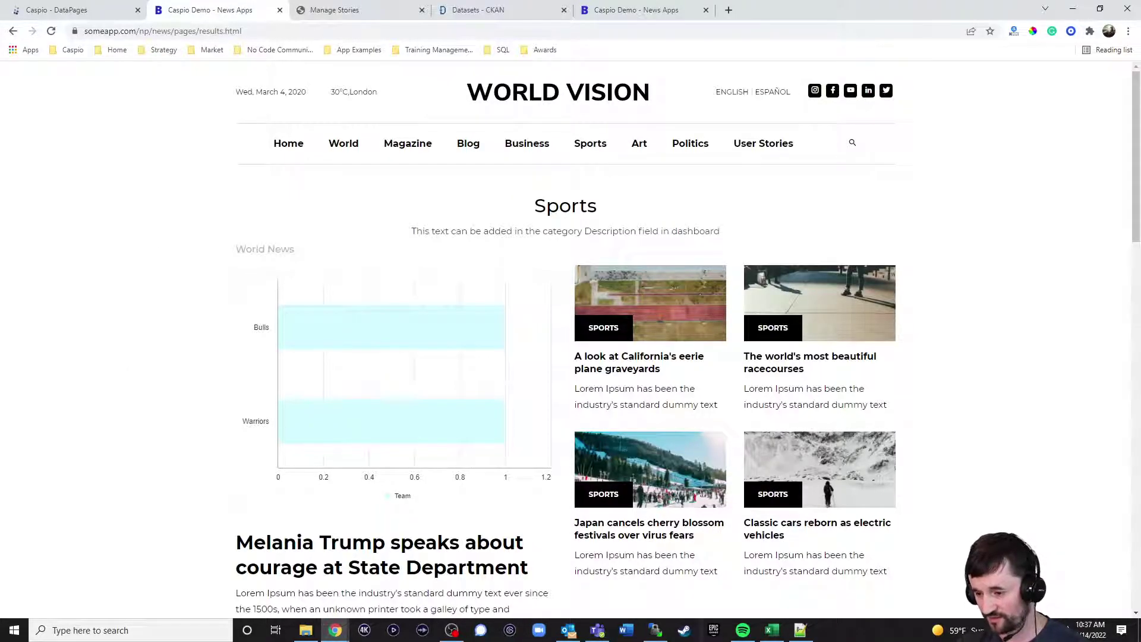
{"action": "left_click", "coordinate": [1093, 633]}
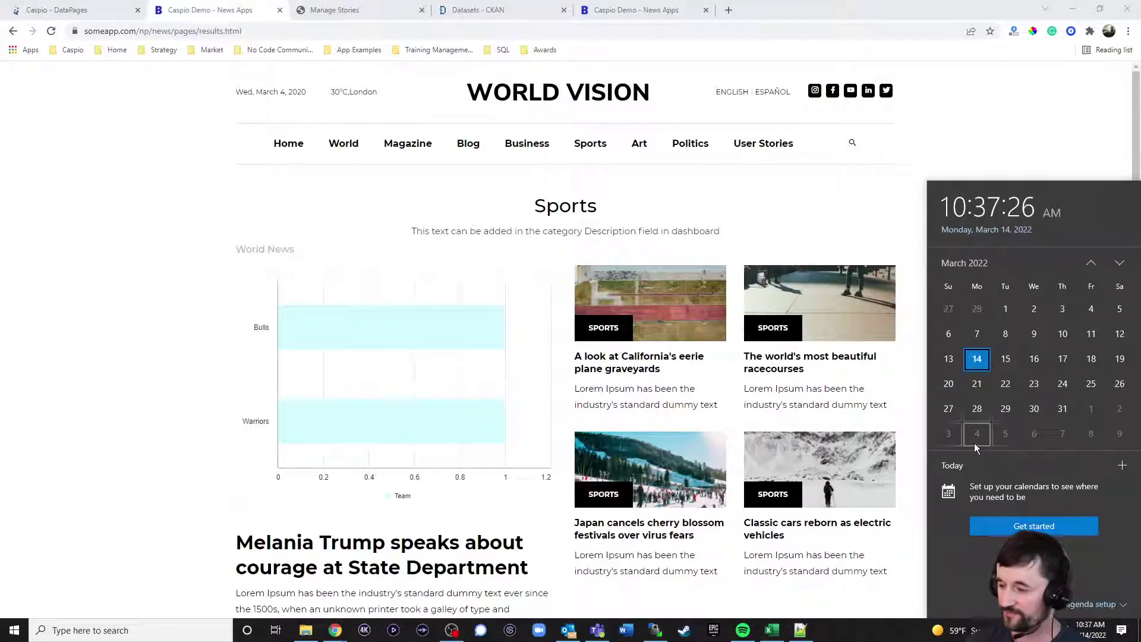
{"action": "left_click", "coordinate": [975, 135]}
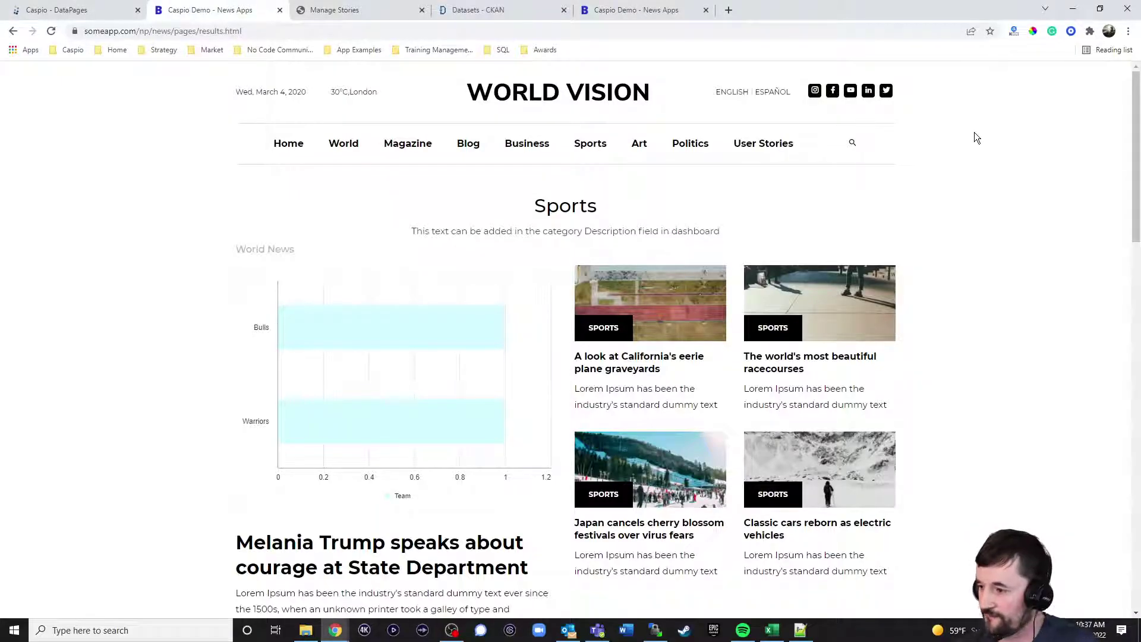